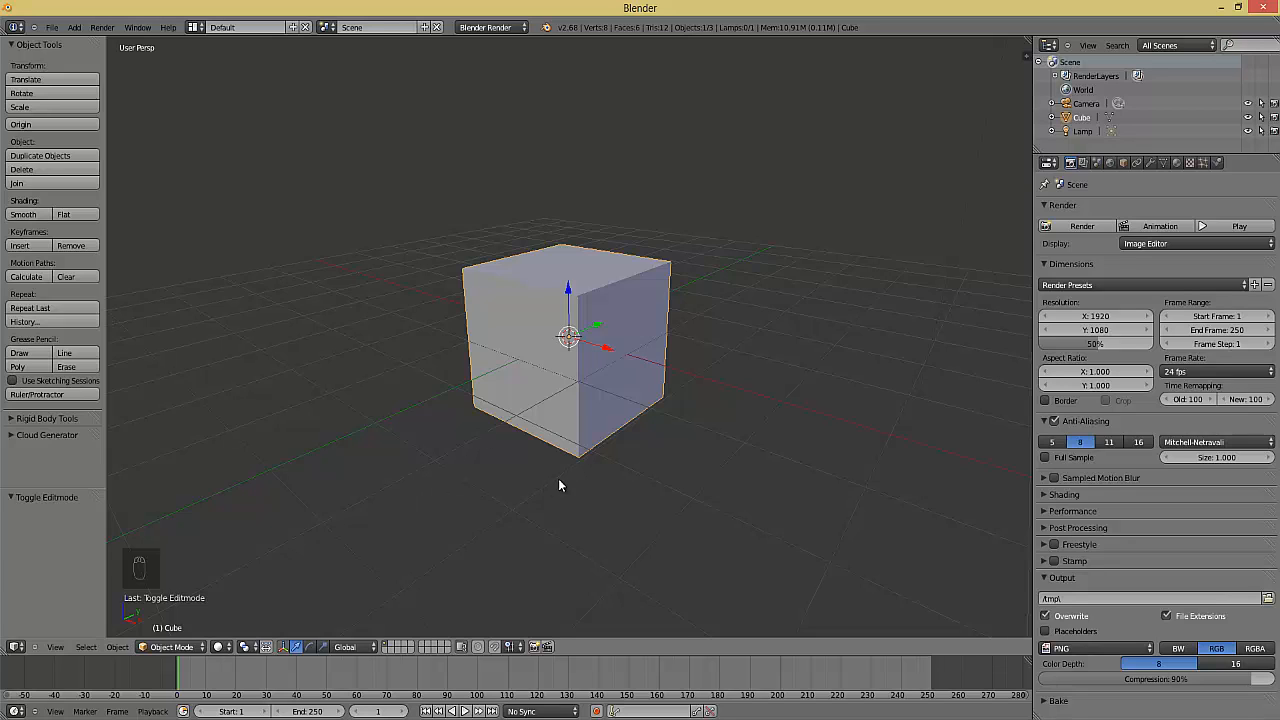
# Switch the cube into Edit Mode and back to Object Mode
pyautogui.click(195, 648)
pyautogui.press('Tab')
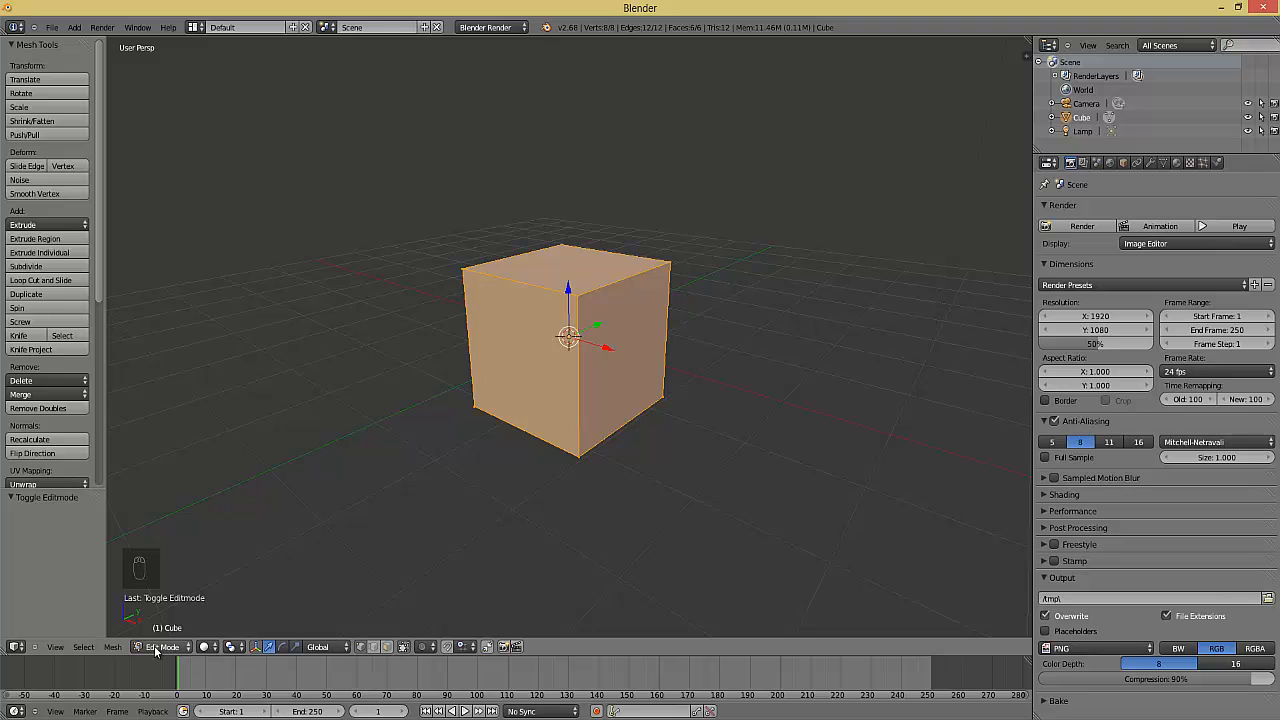
pyautogui.press('Tab')
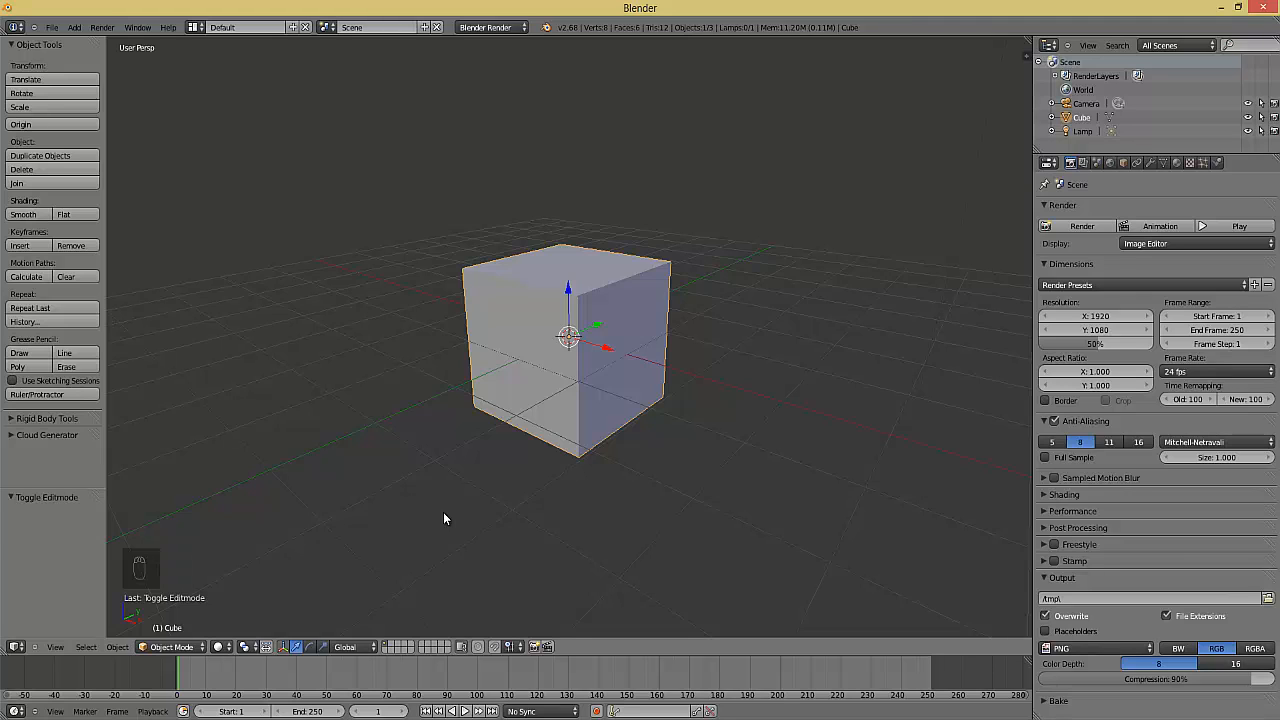
pyautogui.click(171, 647)
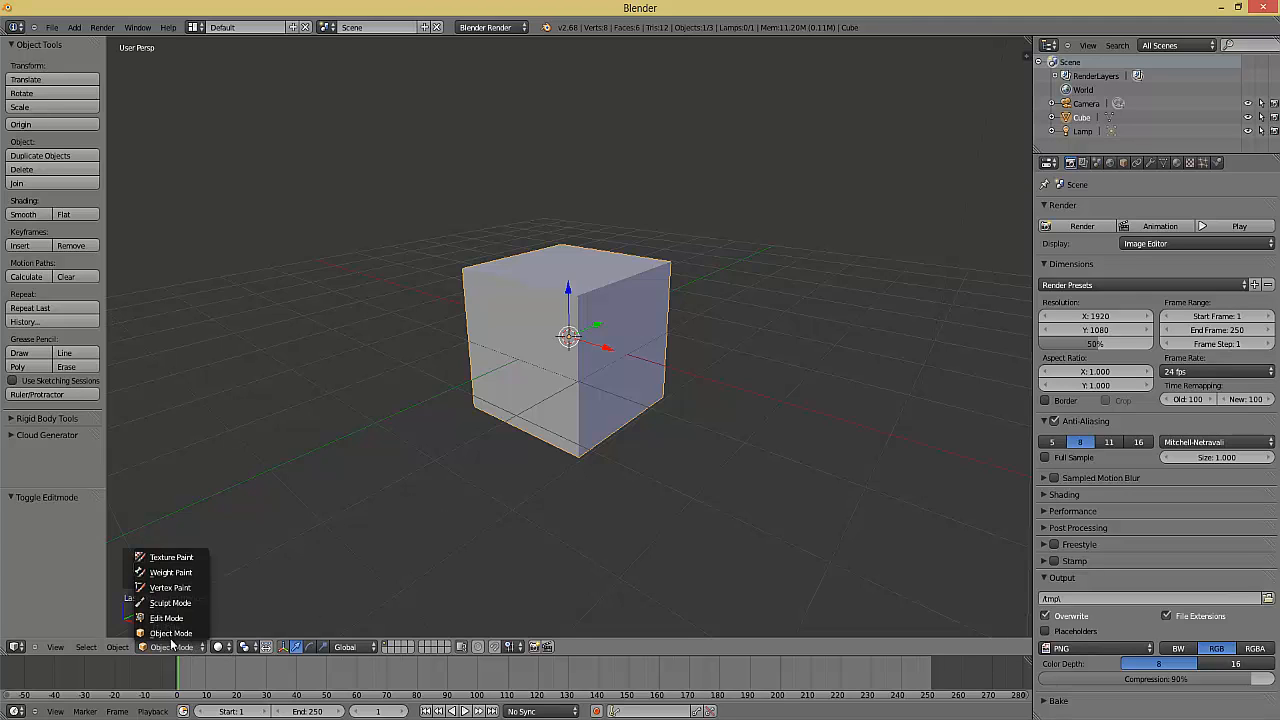
pyautogui.click(165, 618)
pyautogui.click(171, 647)
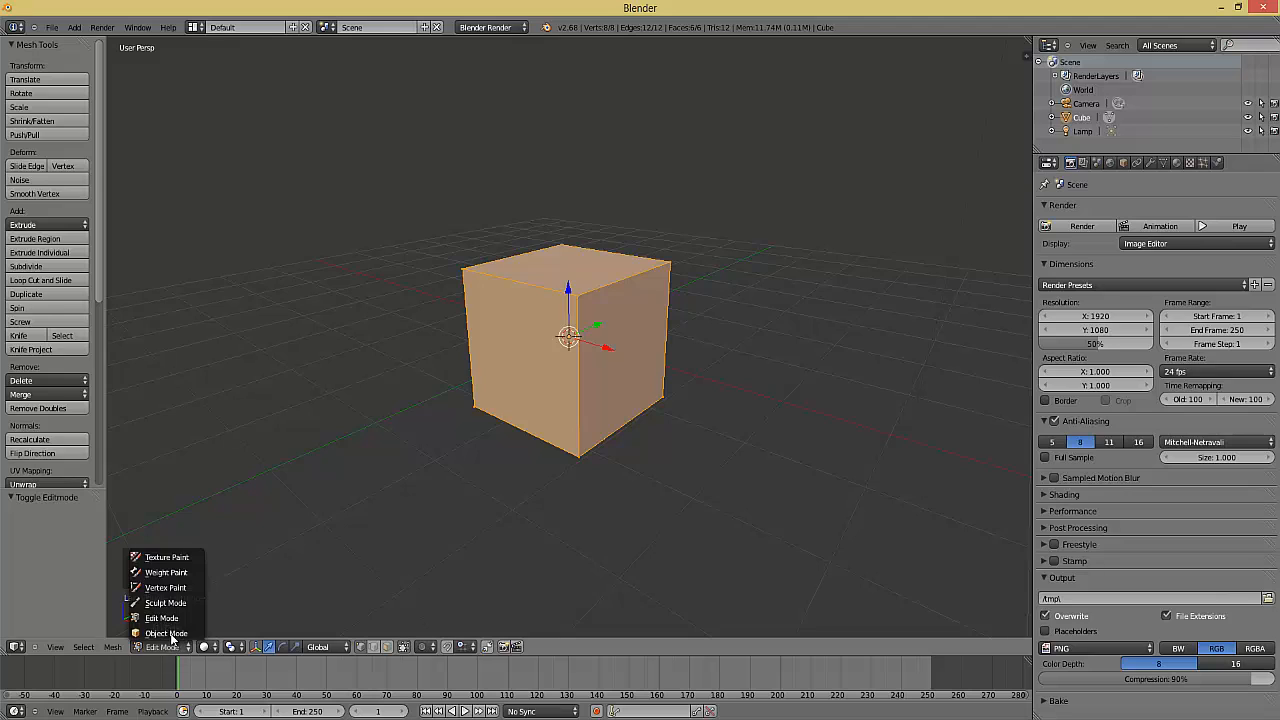
pyautogui.click(170, 632)
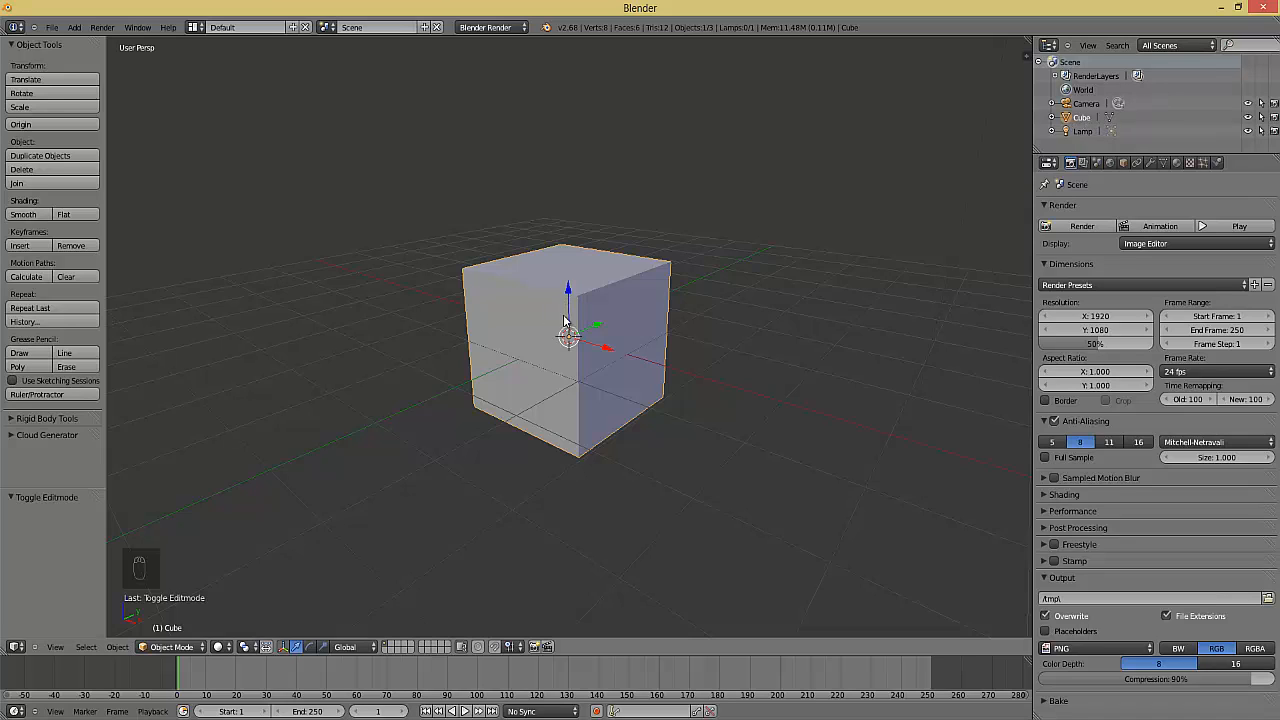
# Toggle the cube between Object Mode and Edit Mode using its mesh data entry, leaving it in Edit Mode
pyautogui.click(1108, 118)
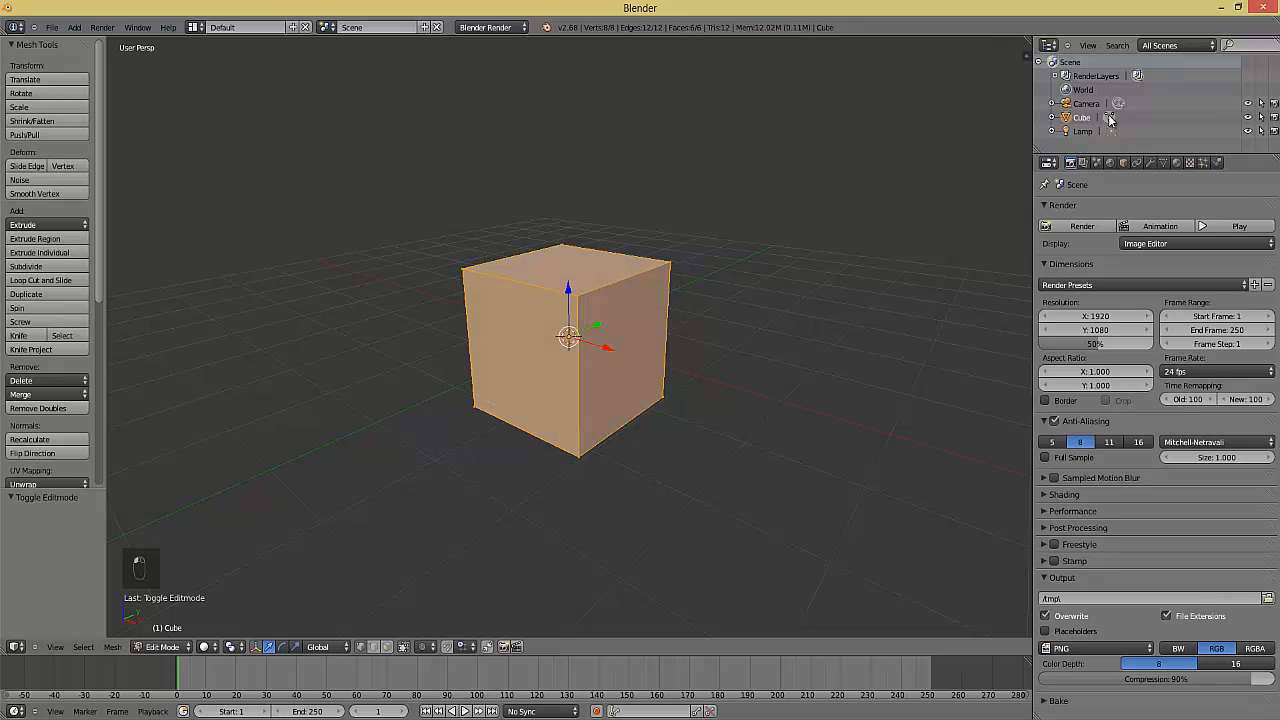
pyautogui.click(1108, 118)
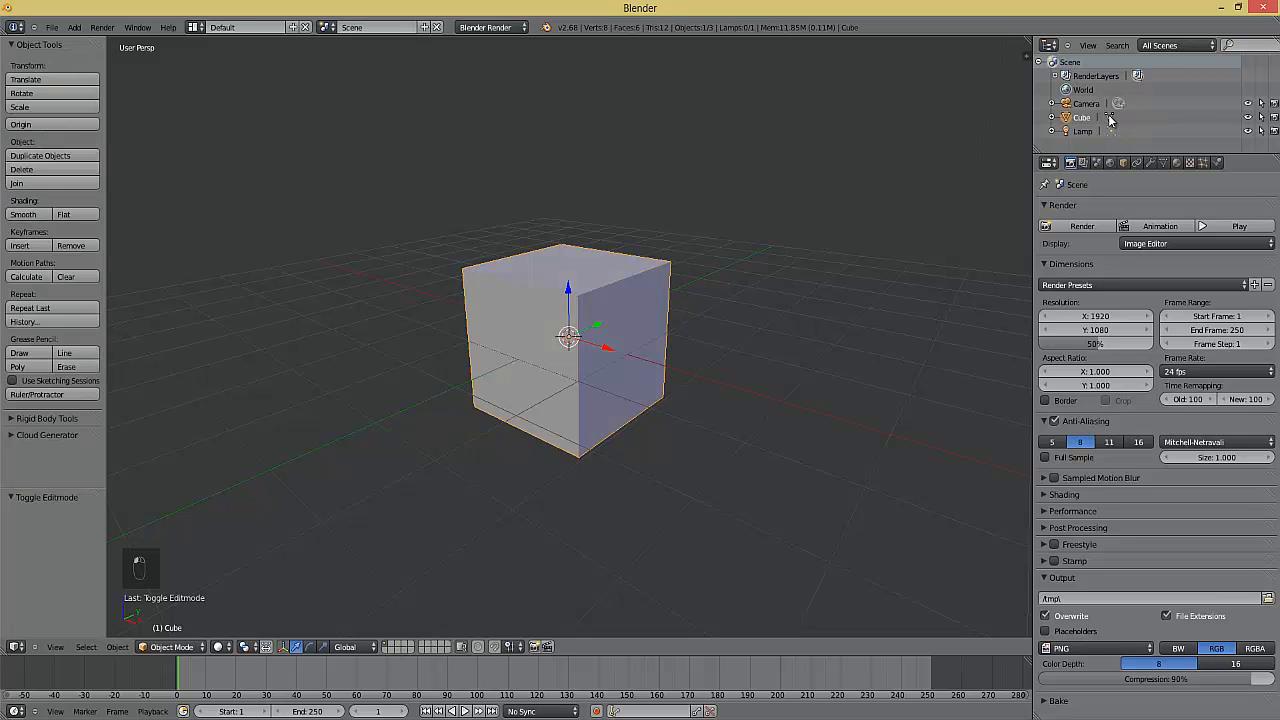
pyautogui.click(1108, 118)
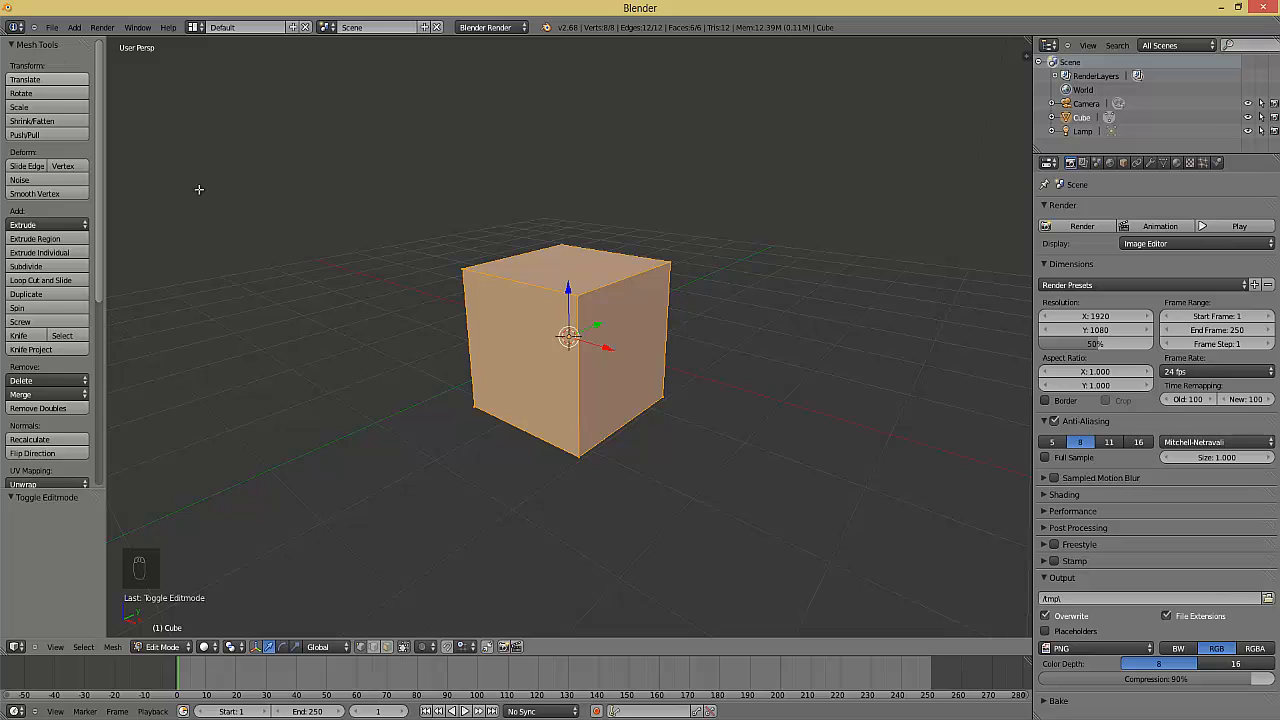
pyautogui.press('Tab')
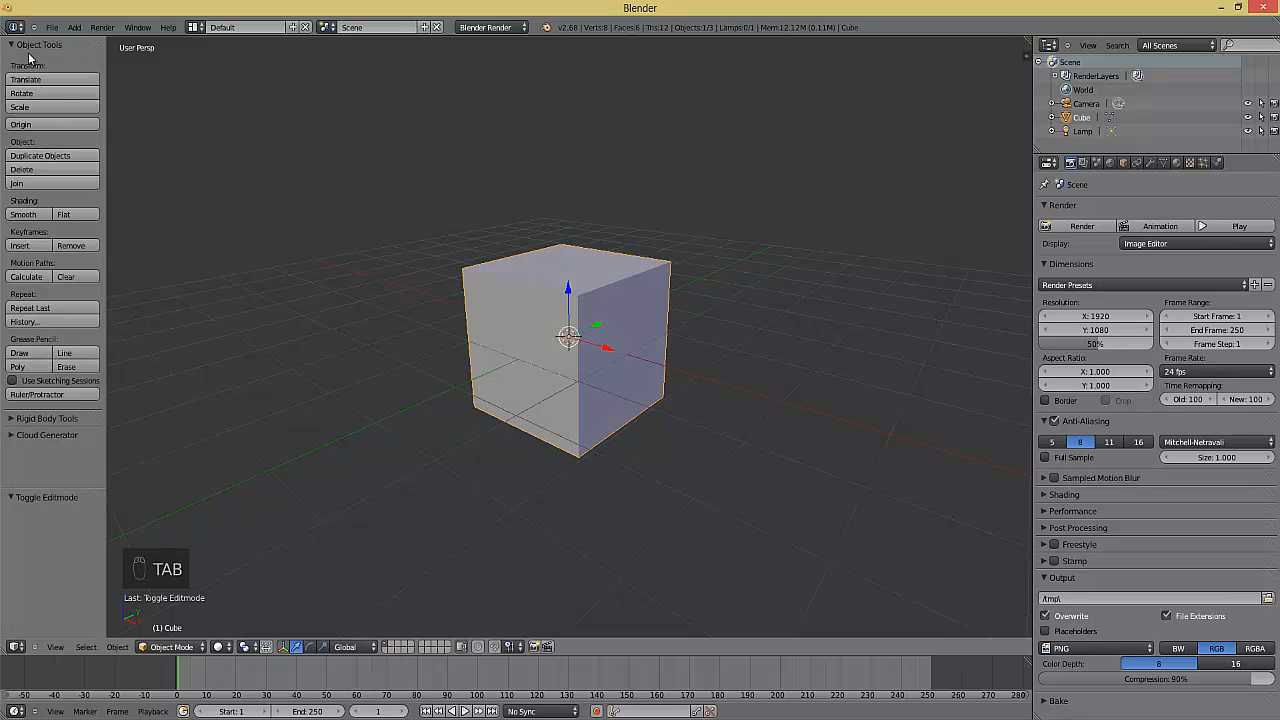
pyautogui.press('Tab')
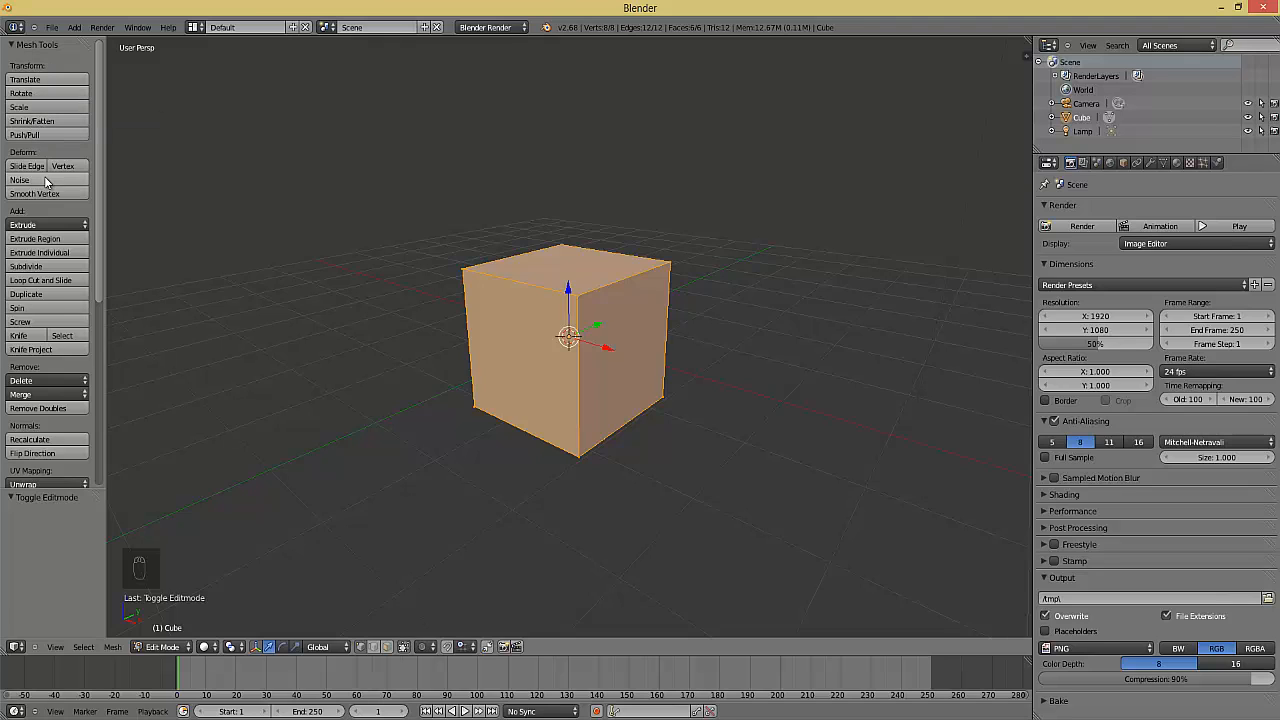
# Select the cube's visible corner vertices one after another, ending with the rear corner of the top face
pyautogui.click(63, 283)
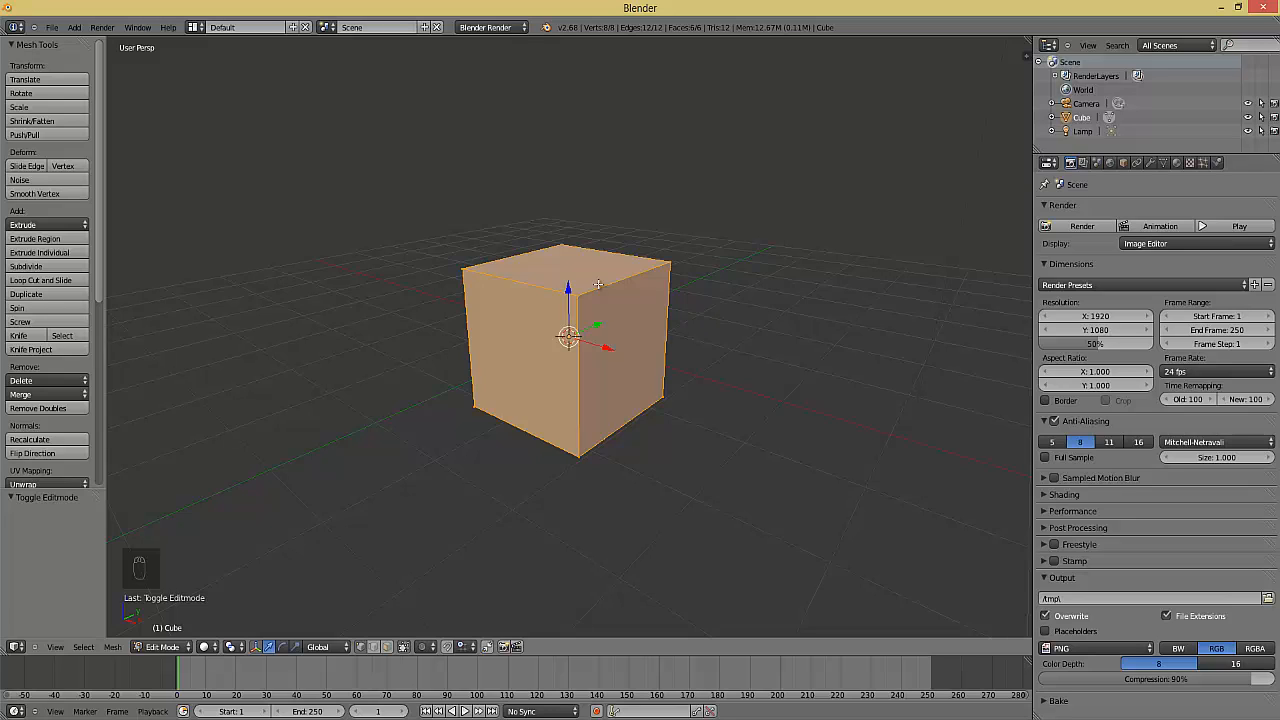
pyautogui.moveTo(598, 284); pyautogui.dragTo(443, 291, button='middle')
pyautogui.scroll(-1, 430, 300)
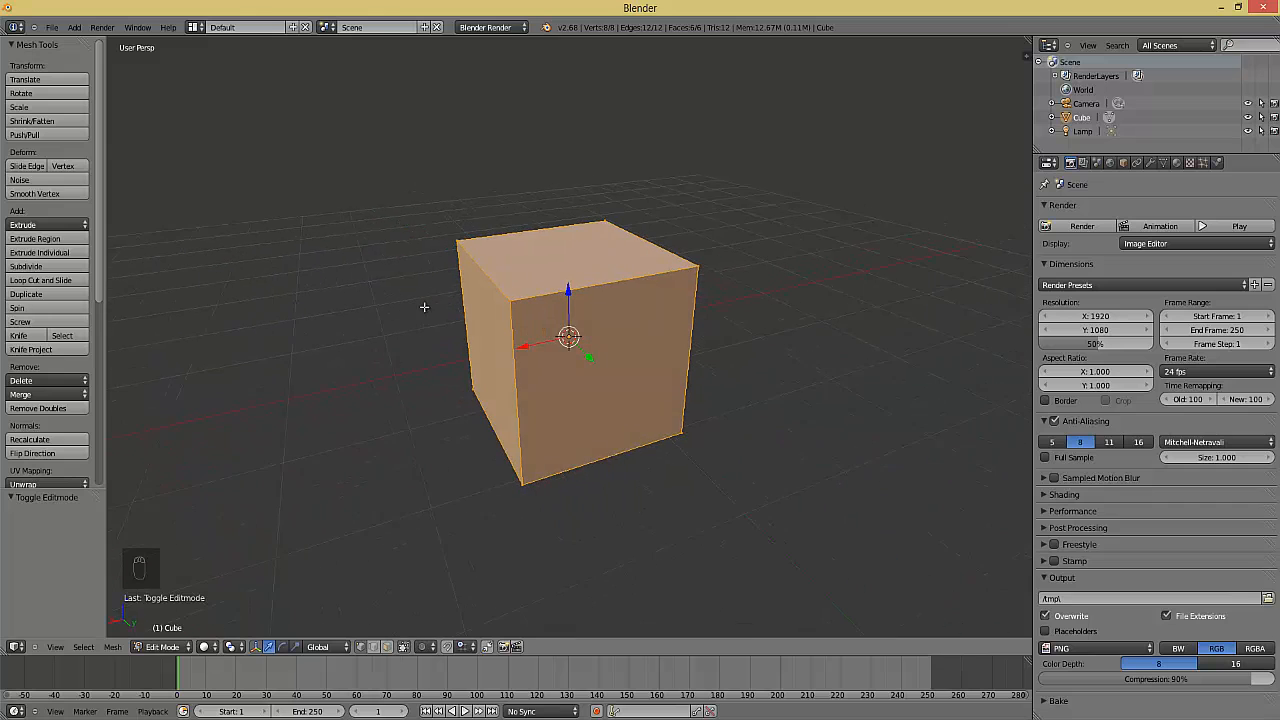
pyautogui.scroll(3, 470, 312)
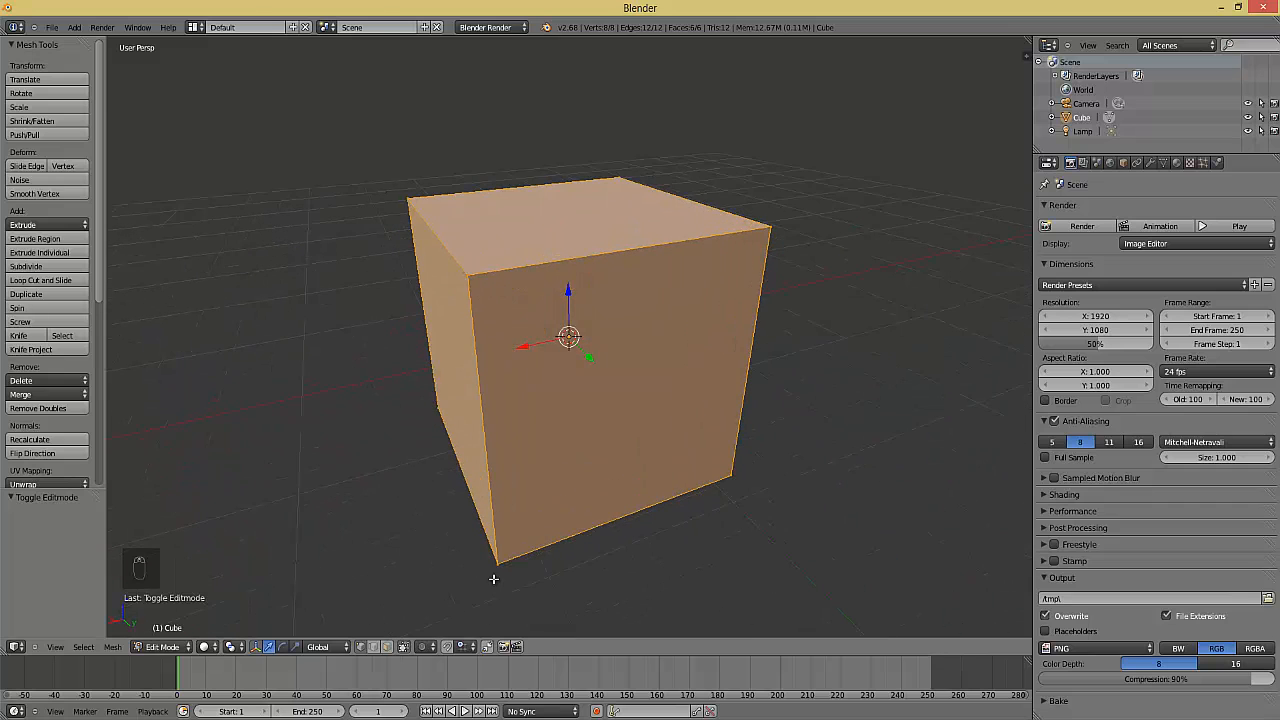
pyautogui.moveTo(537, 309); pyautogui.dragTo(580, 313, button='middle')
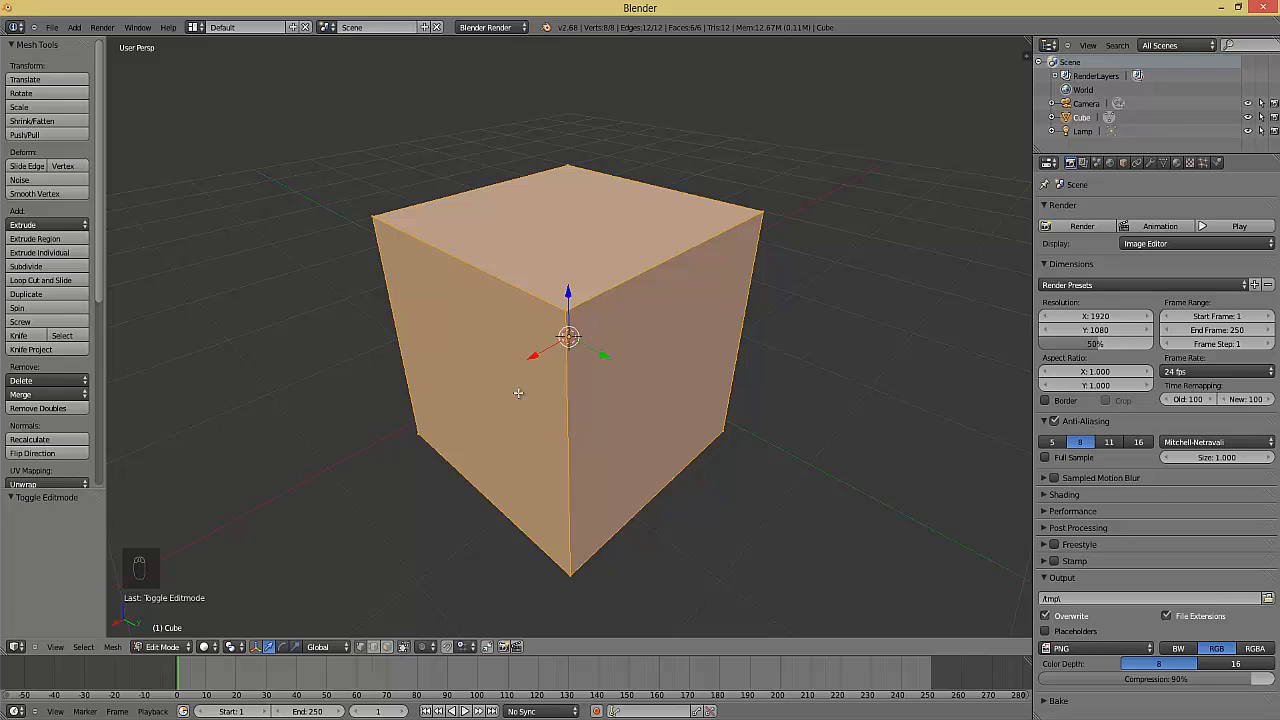
pyautogui.rightClick(372, 218)
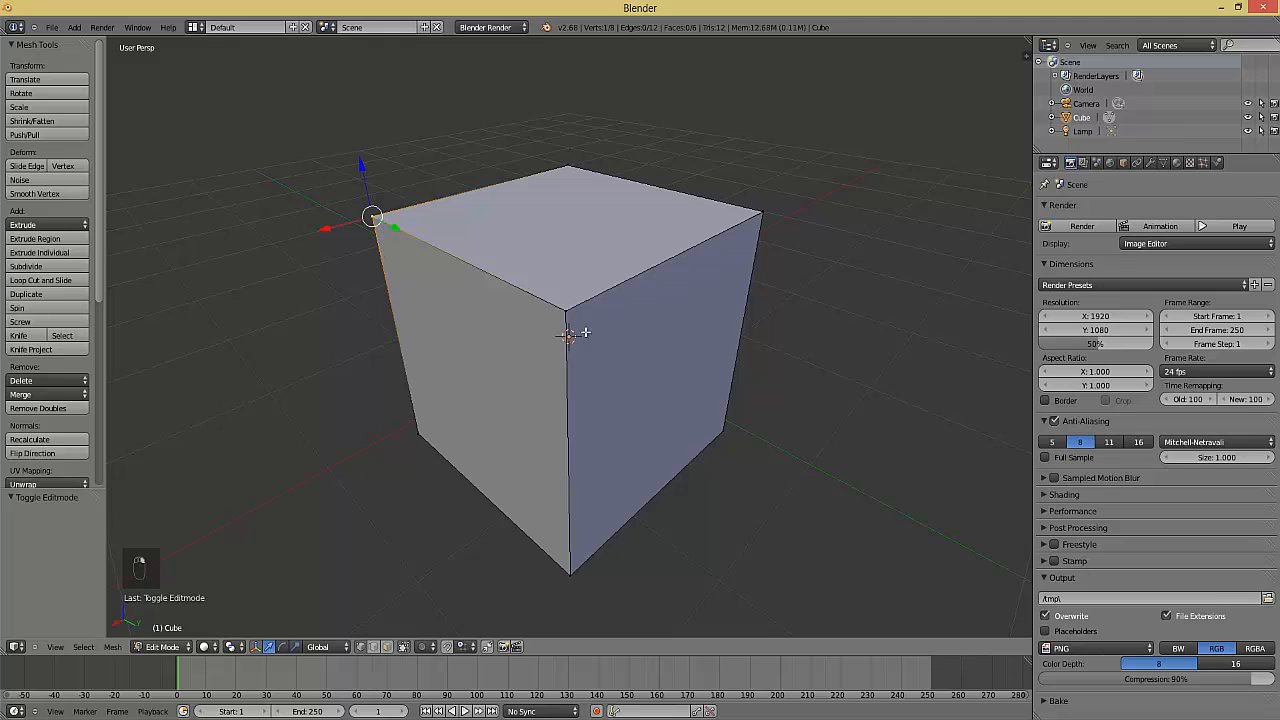
pyautogui.rightClick(565, 308)
pyautogui.rightClick(765, 213)
pyautogui.rightClick(723, 430)
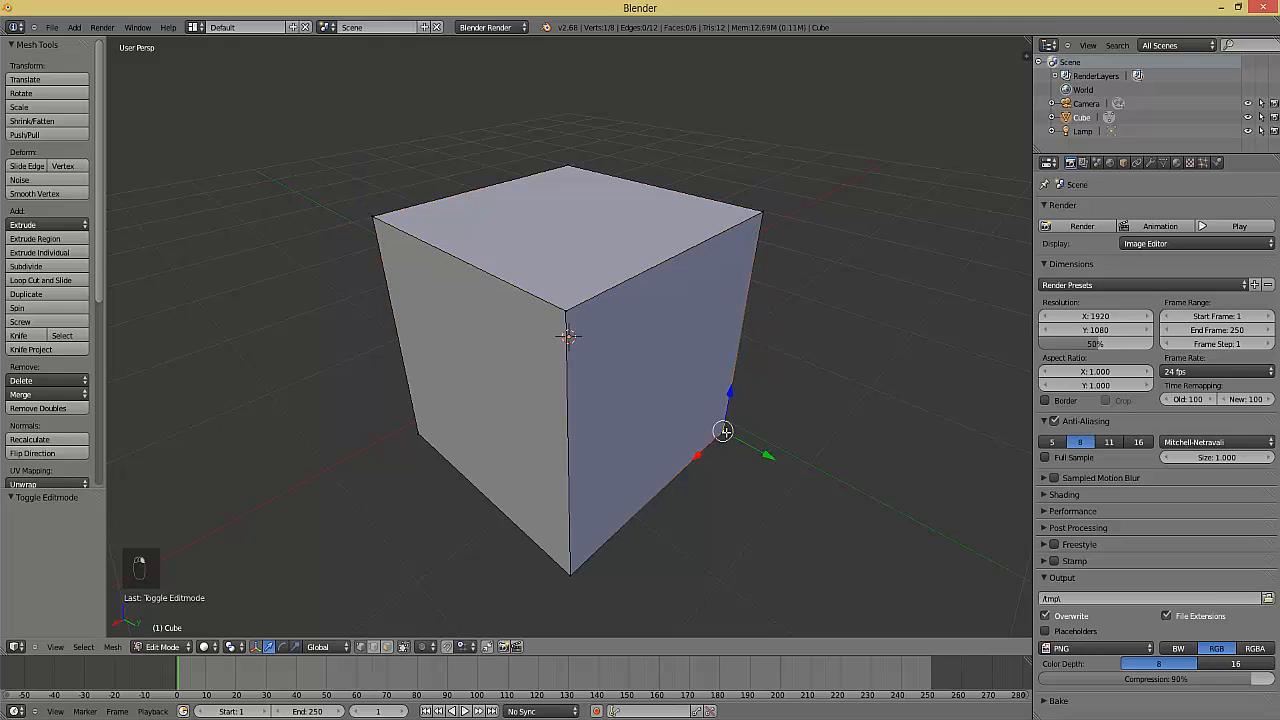
pyautogui.rightClick(570, 572)
pyautogui.rightClick(418, 432)
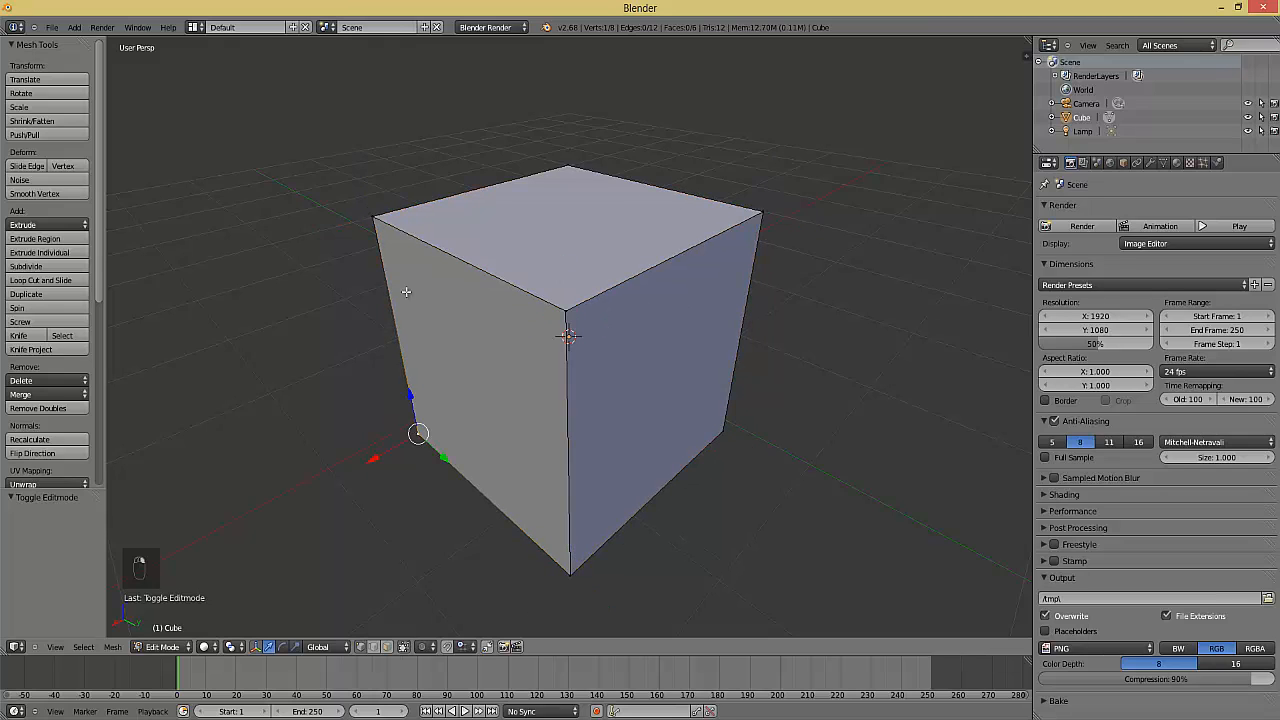
pyautogui.rightClick(366, 215)
pyautogui.rightClick(566, 165)
# Select the top front edge in edge select mode and the top face in face select mode
pyautogui.moveTo(566, 165); pyautogui.dragTo(708, 302, button='middle')
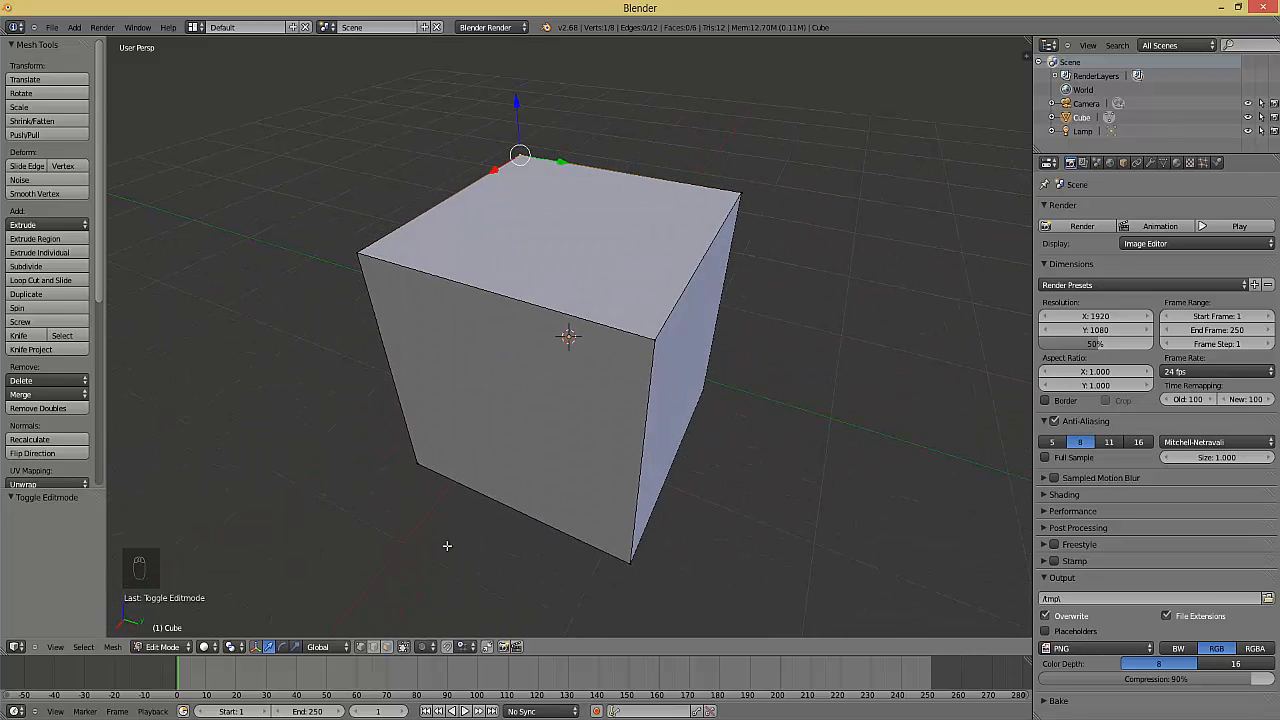
pyautogui.click(373, 648)
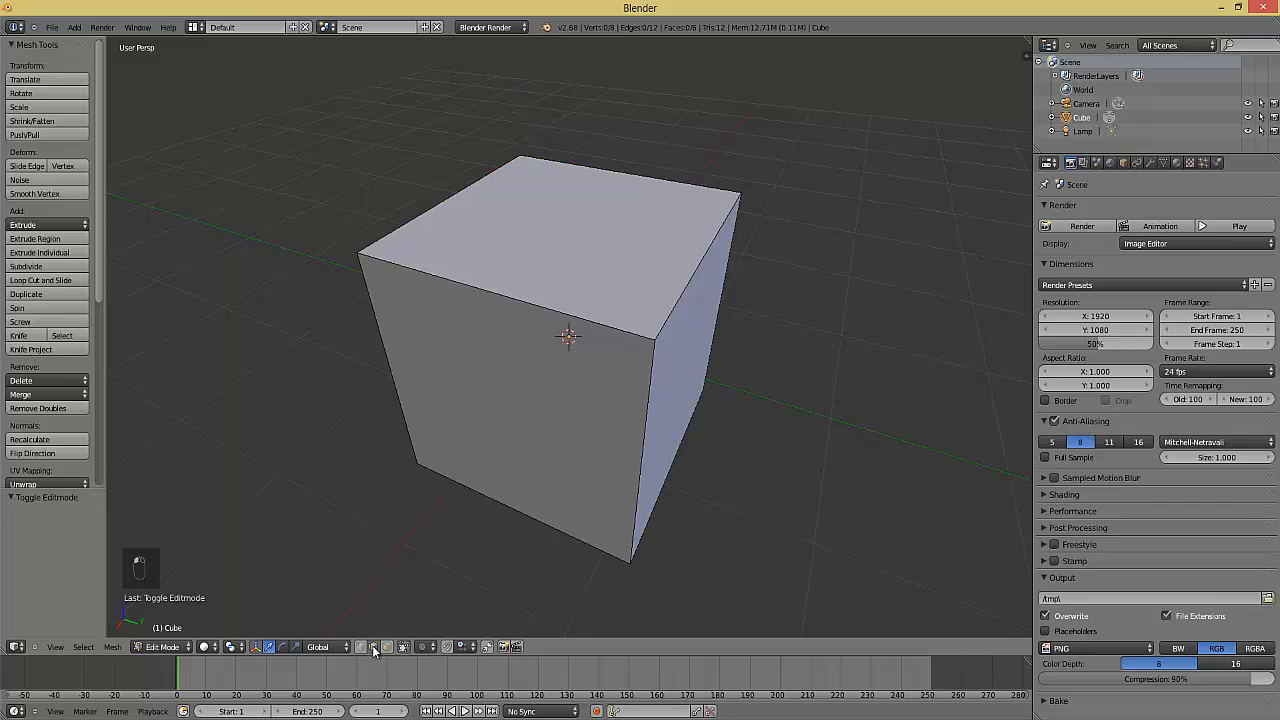
pyautogui.rightClick(515, 298)
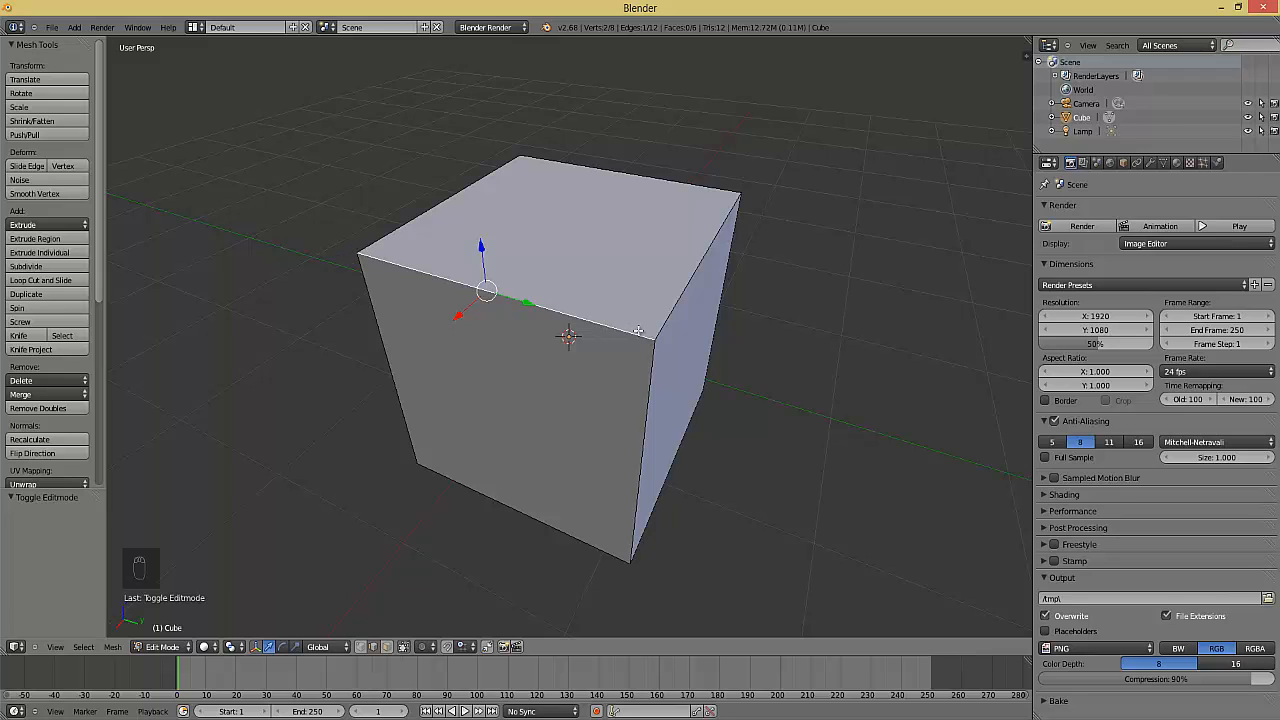
pyautogui.click(387, 650)
pyautogui.rightClick(572, 220)
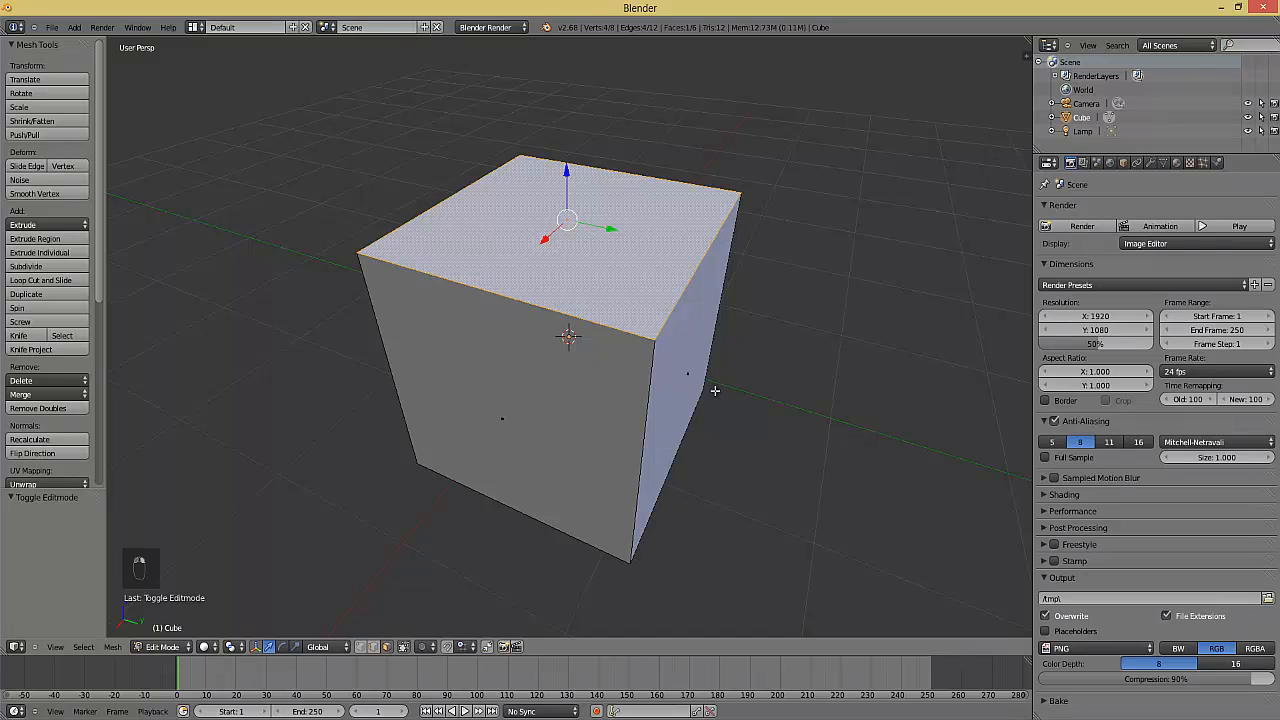
pyautogui.moveTo(714, 390); pyautogui.dragTo(559, 385, button='middle')
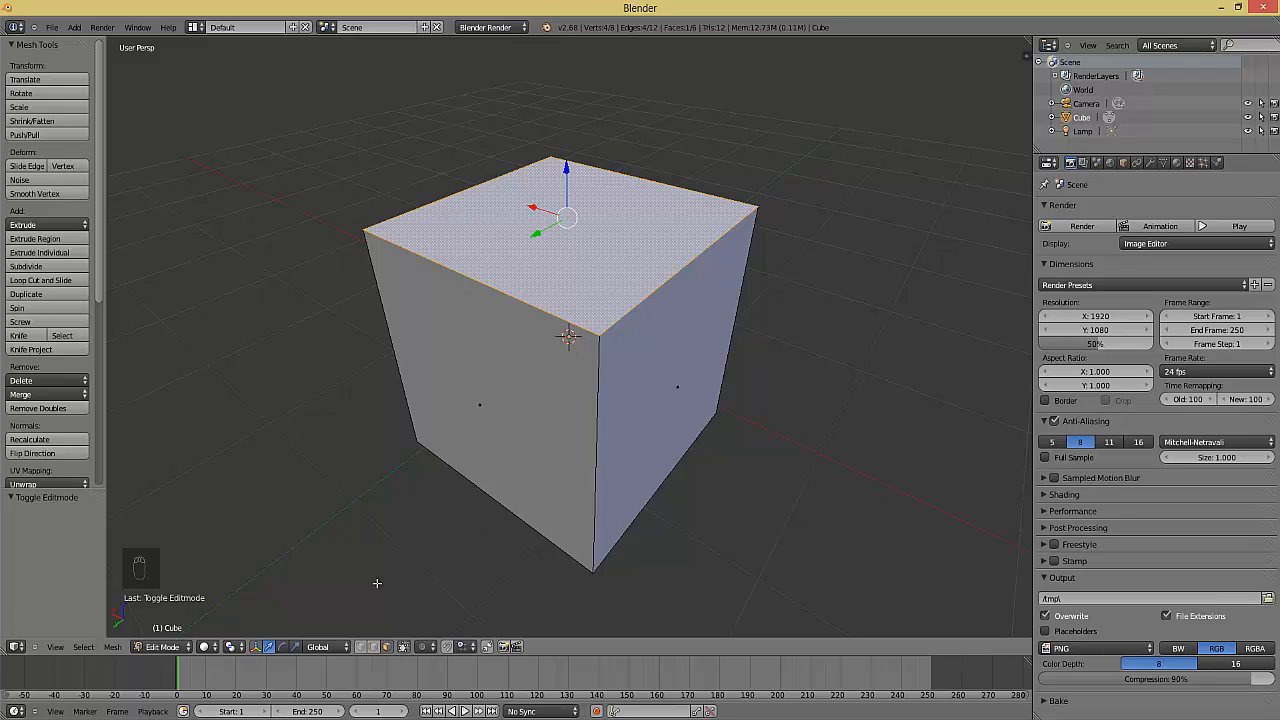
# Enable vertex, edge and face selection together and pick a top edge, the front top corner and the front face
pyautogui.click(361, 647)
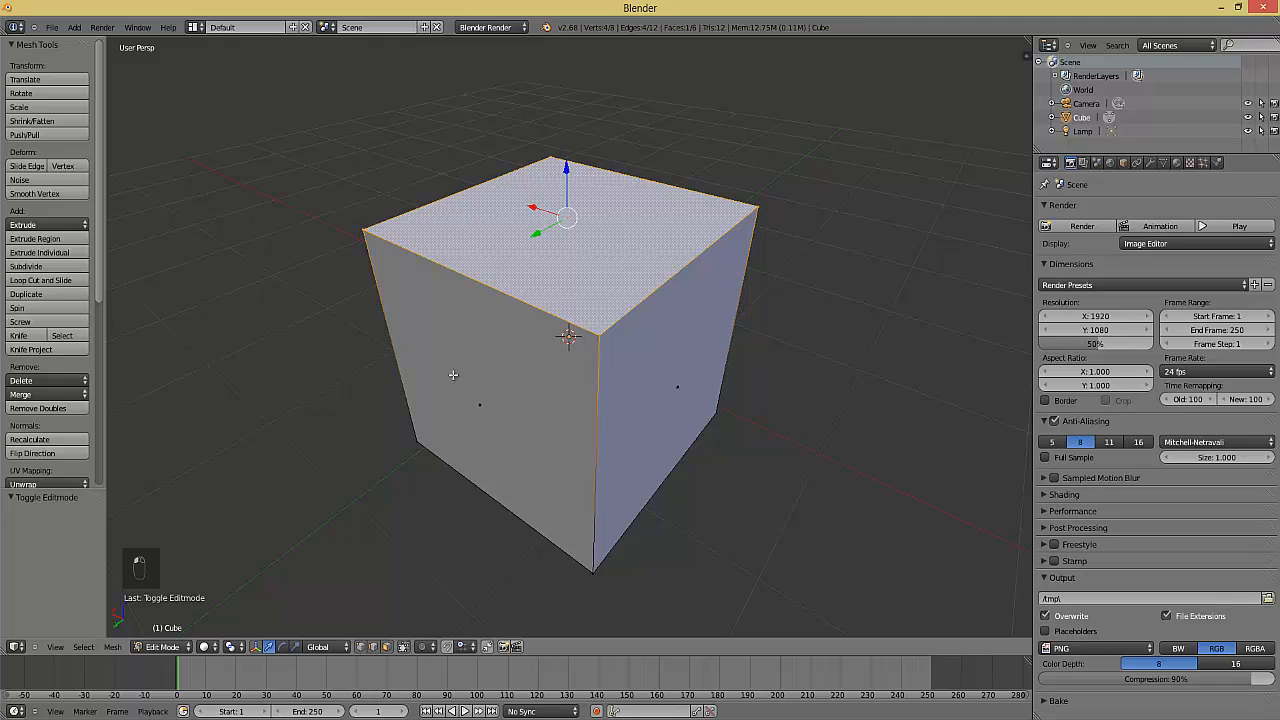
pyautogui.rightClick(593, 332)
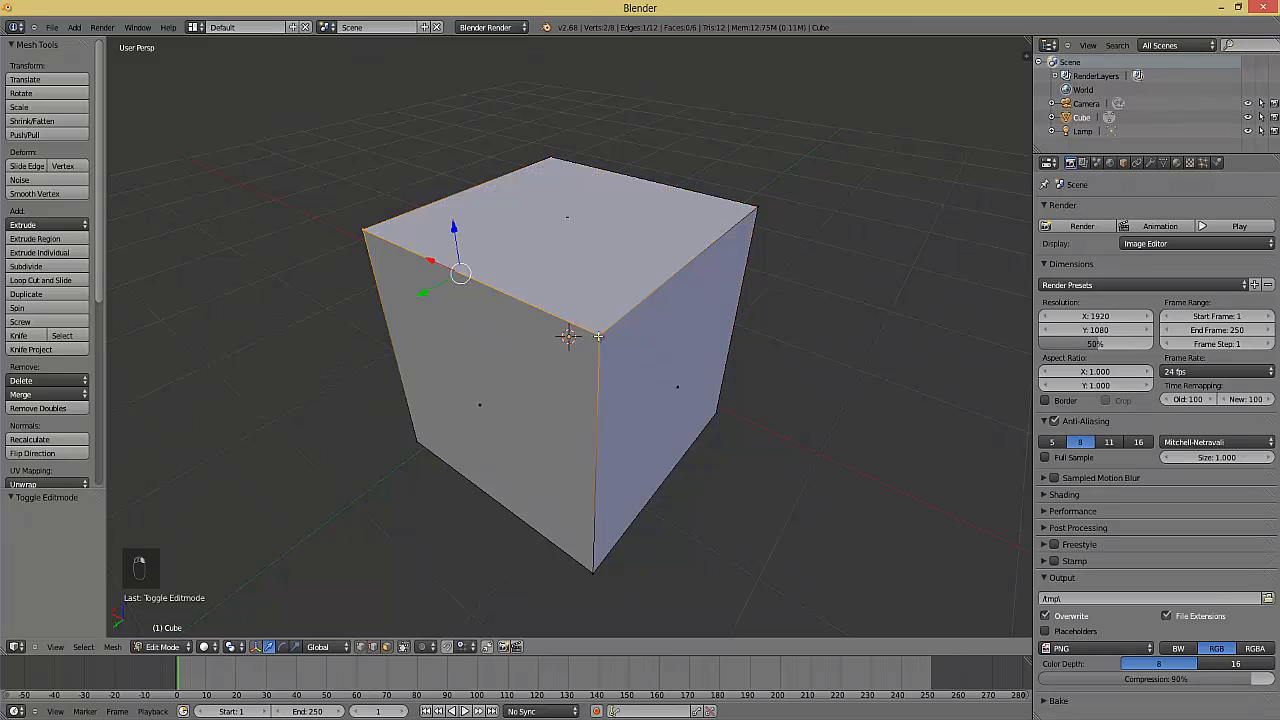
pyautogui.rightClick(600, 336)
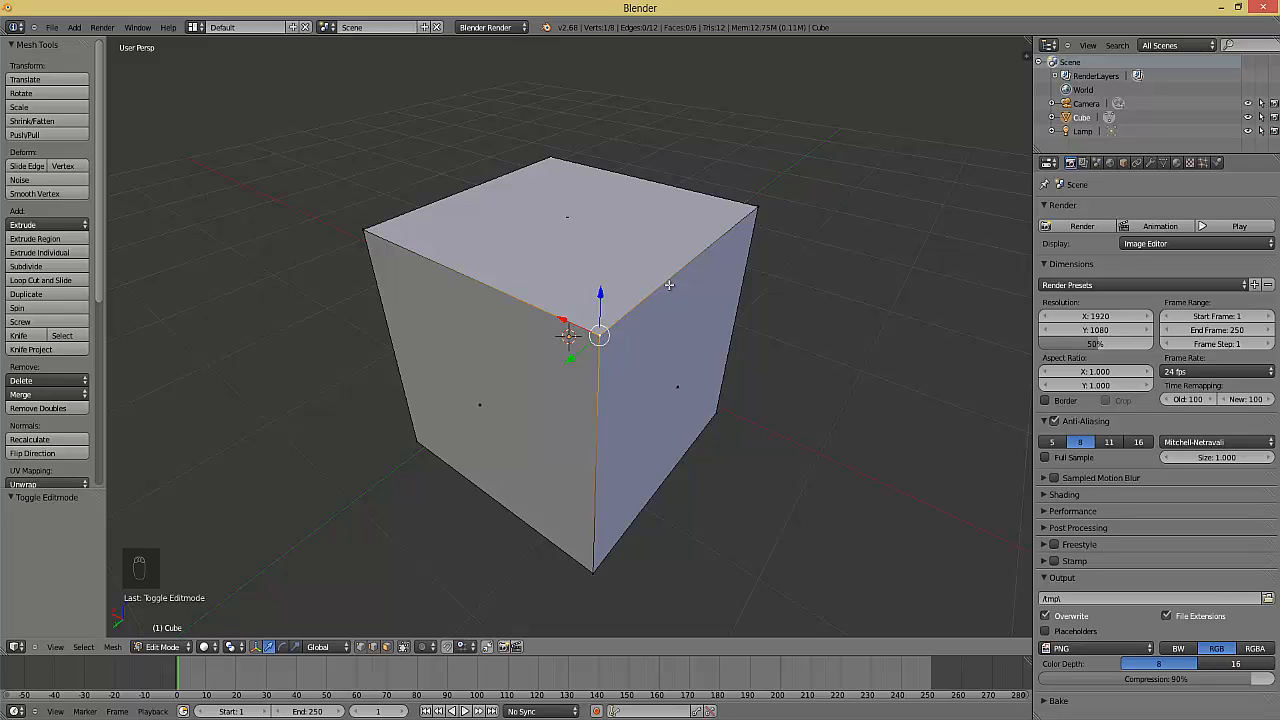
pyautogui.rightClick(539, 310)
pyautogui.rightClick(485, 409)
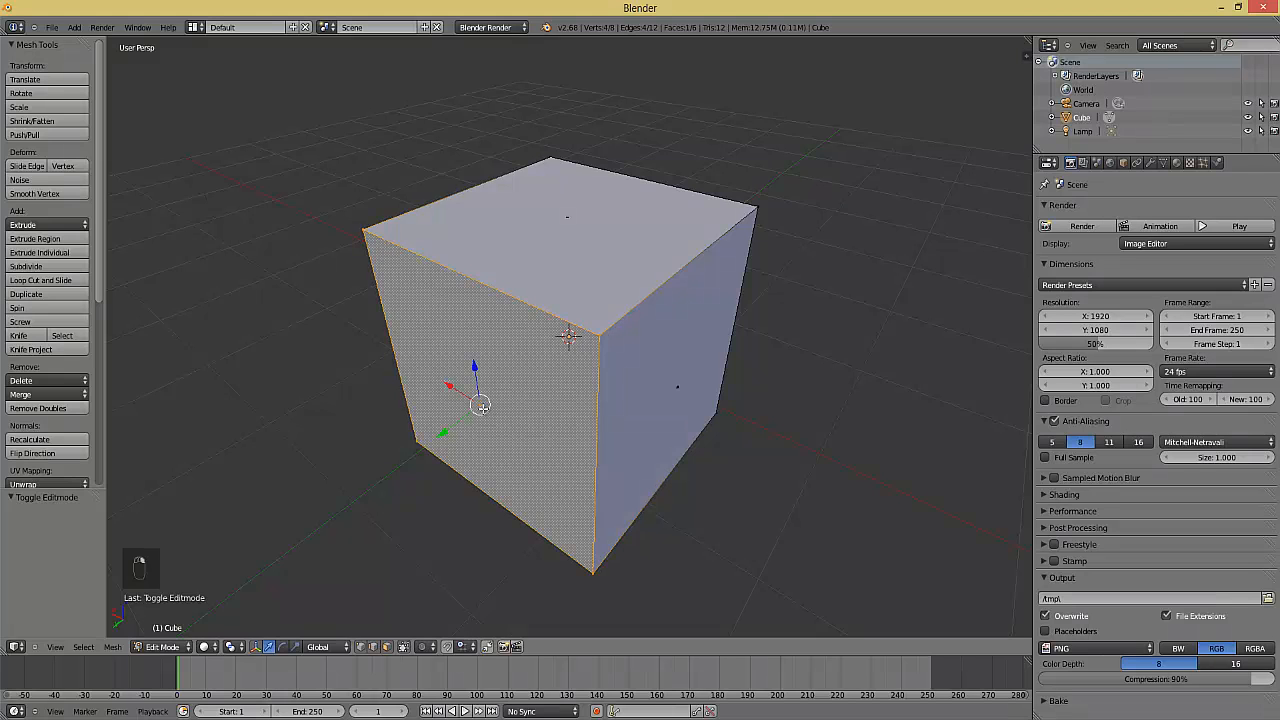
# In vertex-only selection with the limit to visible geometry off, select individual corners, including the hidden rear bottom one
pyautogui.click(361, 647)
pyautogui.moveTo(443, 506)
pyautogui.mouseDown(button='middle')
pyautogui.moveTo(471, 509)
pyautogui.moveTo(457, 497)
pyautogui.moveTo(442, 517)
pyautogui.mouseUp(button='middle')
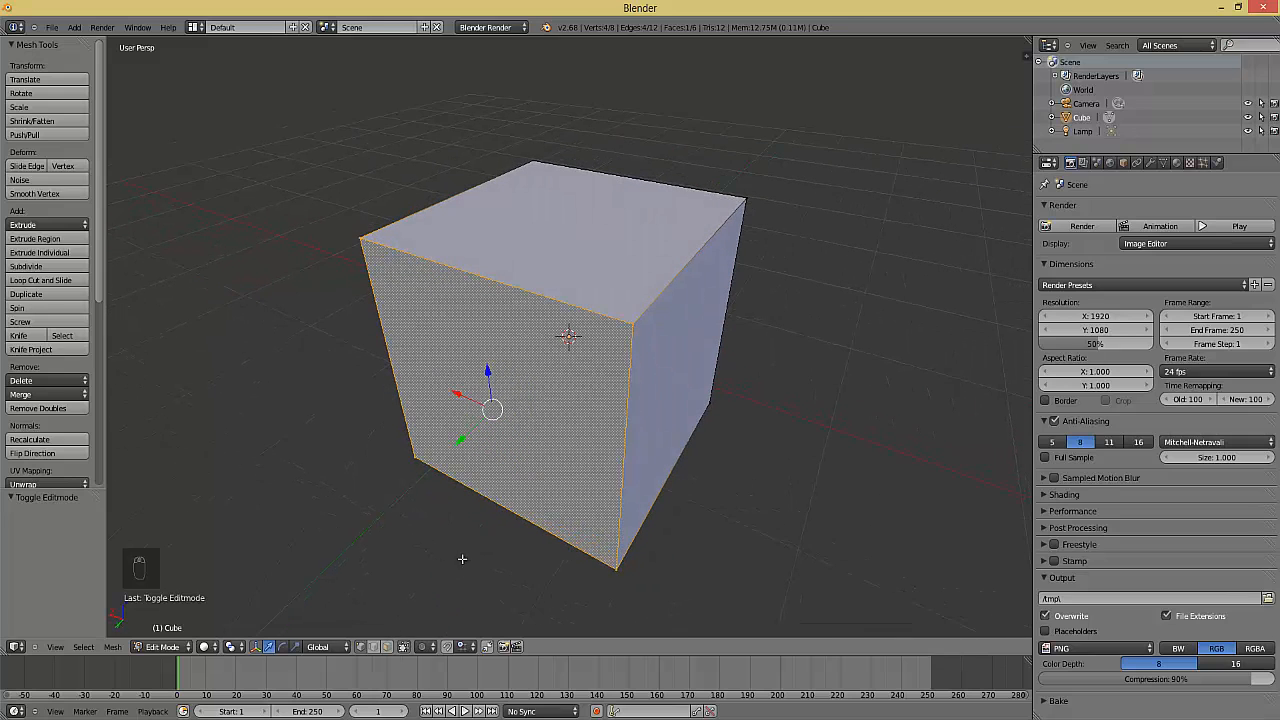
pyautogui.click(403, 647)
pyautogui.rightClick(541, 348)
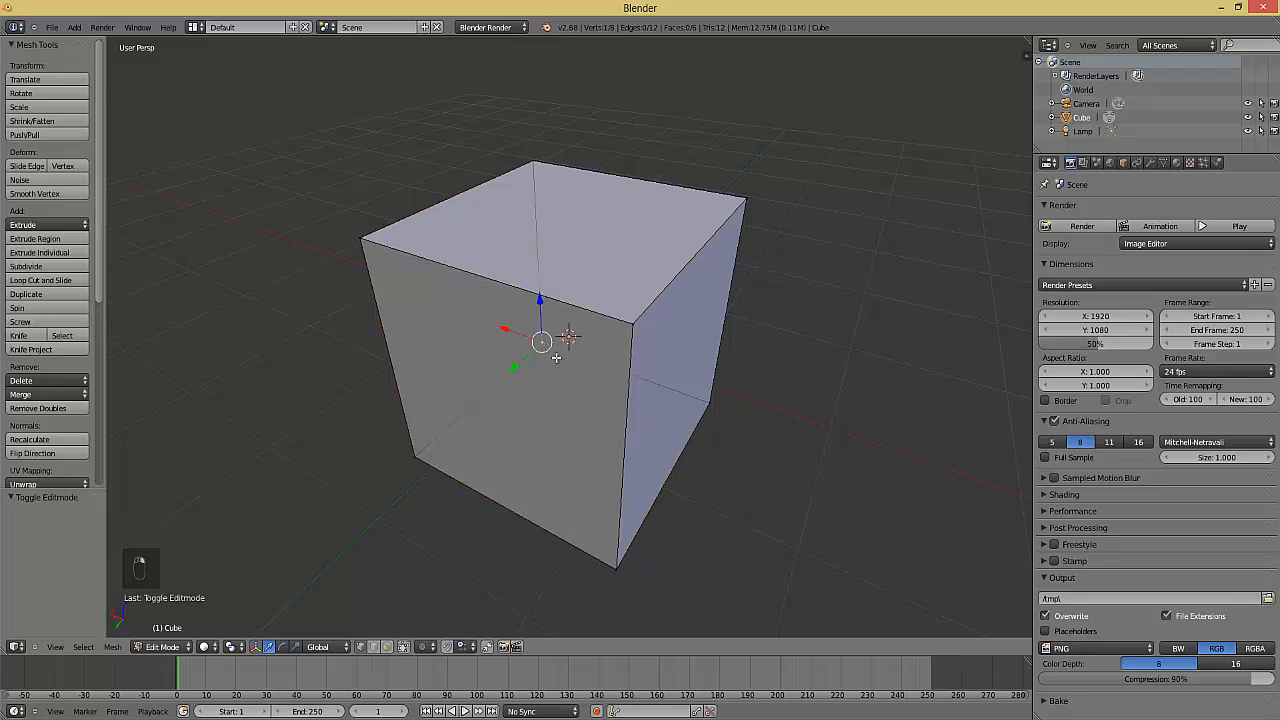
pyautogui.rightClick(527, 174)
pyautogui.rightClick(706, 400)
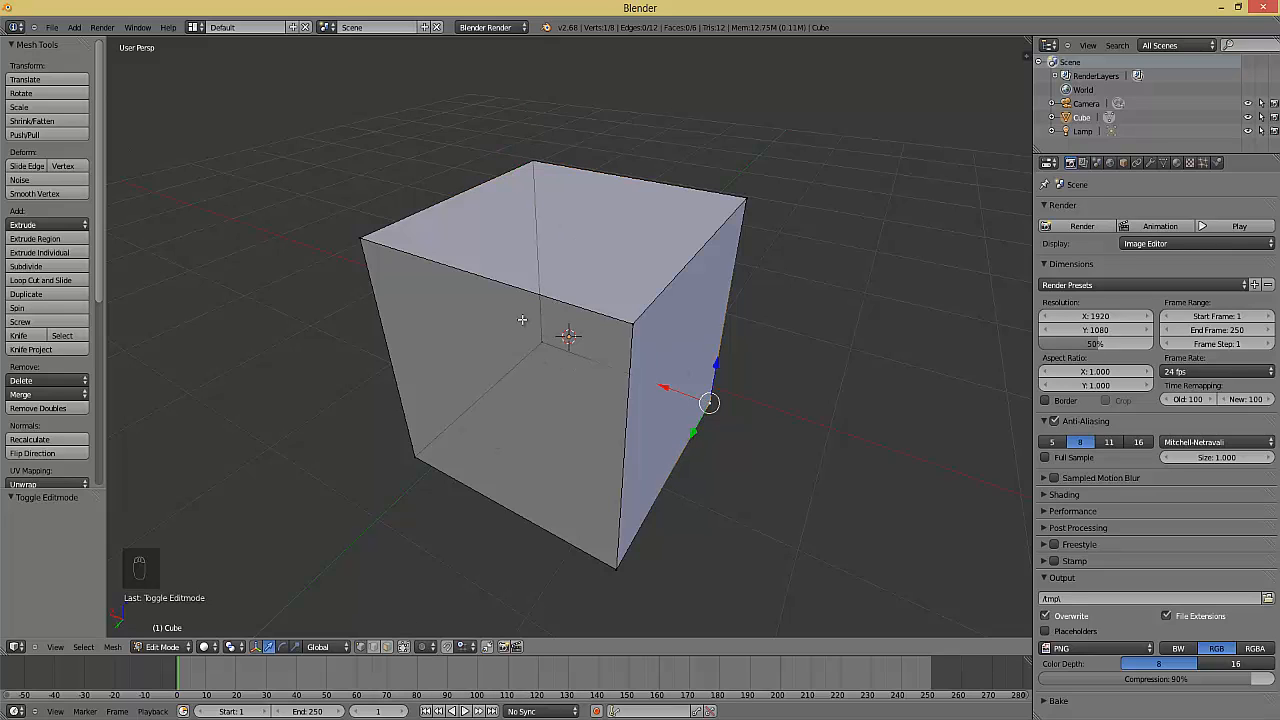
# Circle-select the front top corner together with the hidden corner directly behind it
pyautogui.moveTo(603, 347); pyautogui.dragTo(571, 339, button='middle')
pyautogui.rightClick(562, 354)
pyautogui.press('c')
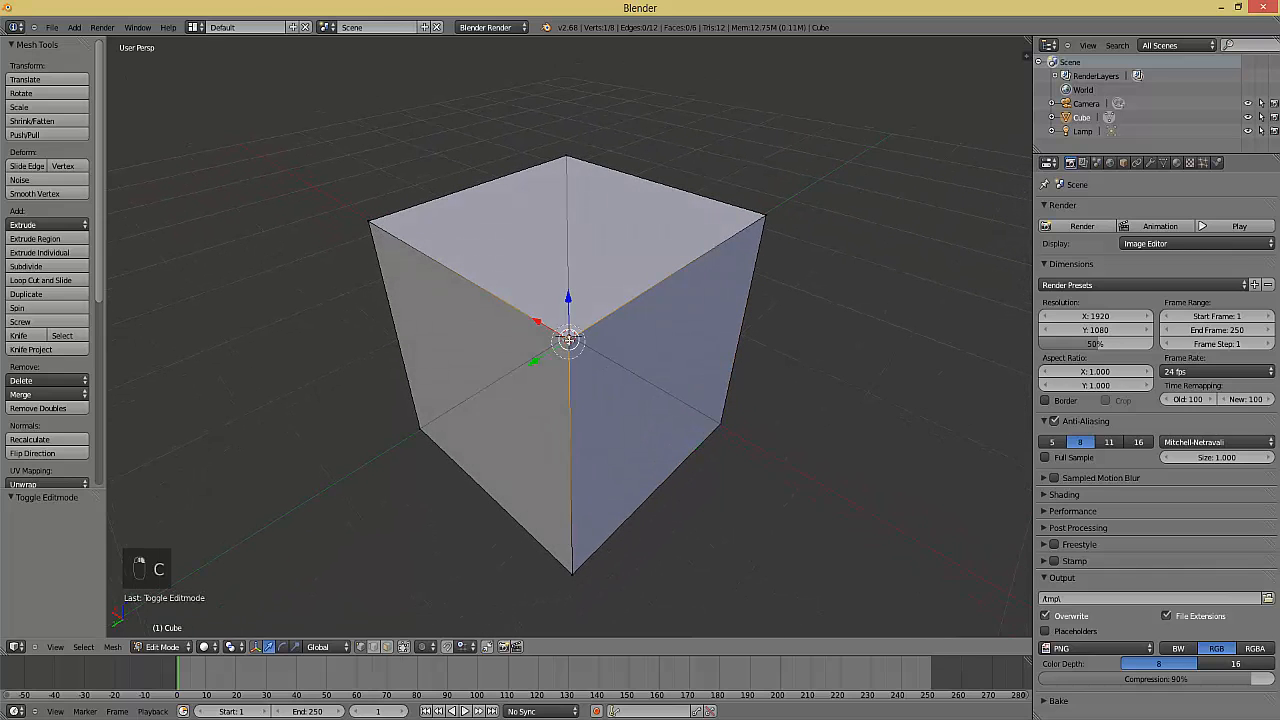
pyautogui.click(570, 338)
pyautogui.rightClick(672, 368)
pyautogui.moveTo(597, 383); pyautogui.dragTo(547, 382, button='middle')
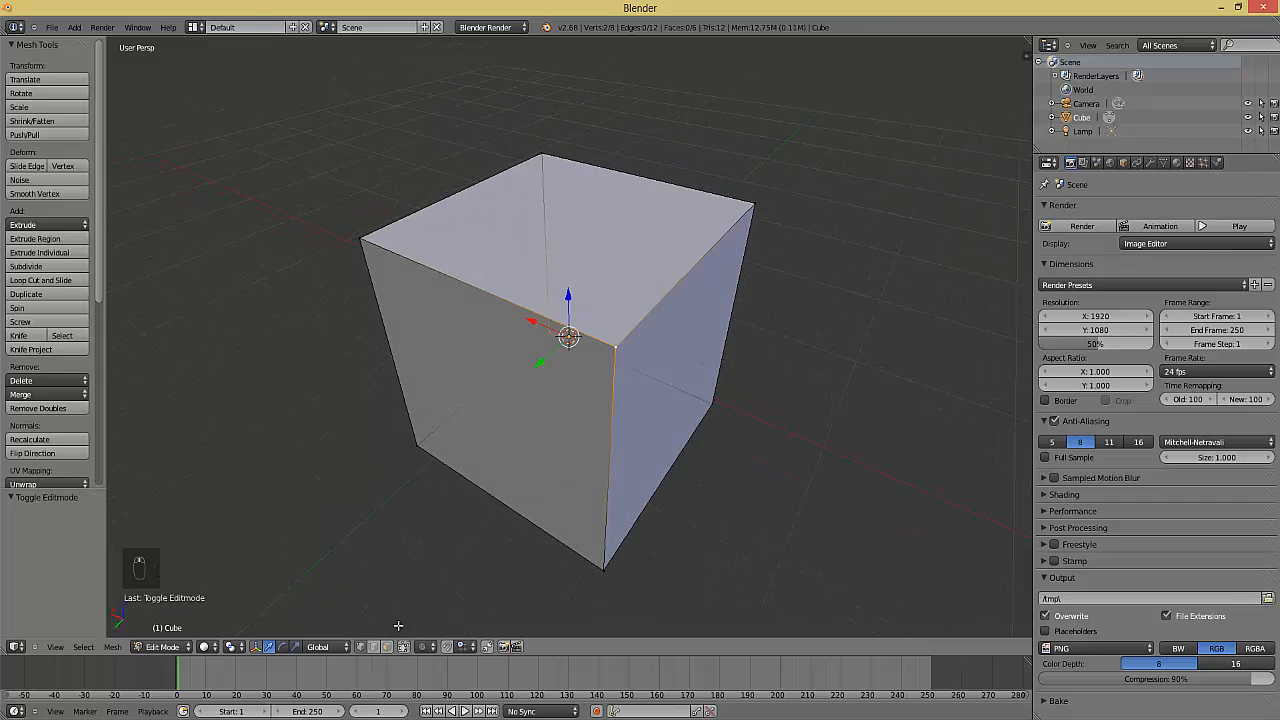
# Limit selection to visible geometry again and deselect all of the cube's vertices
pyautogui.moveTo(516, 423); pyautogui.dragTo(549, 391, button='middle')
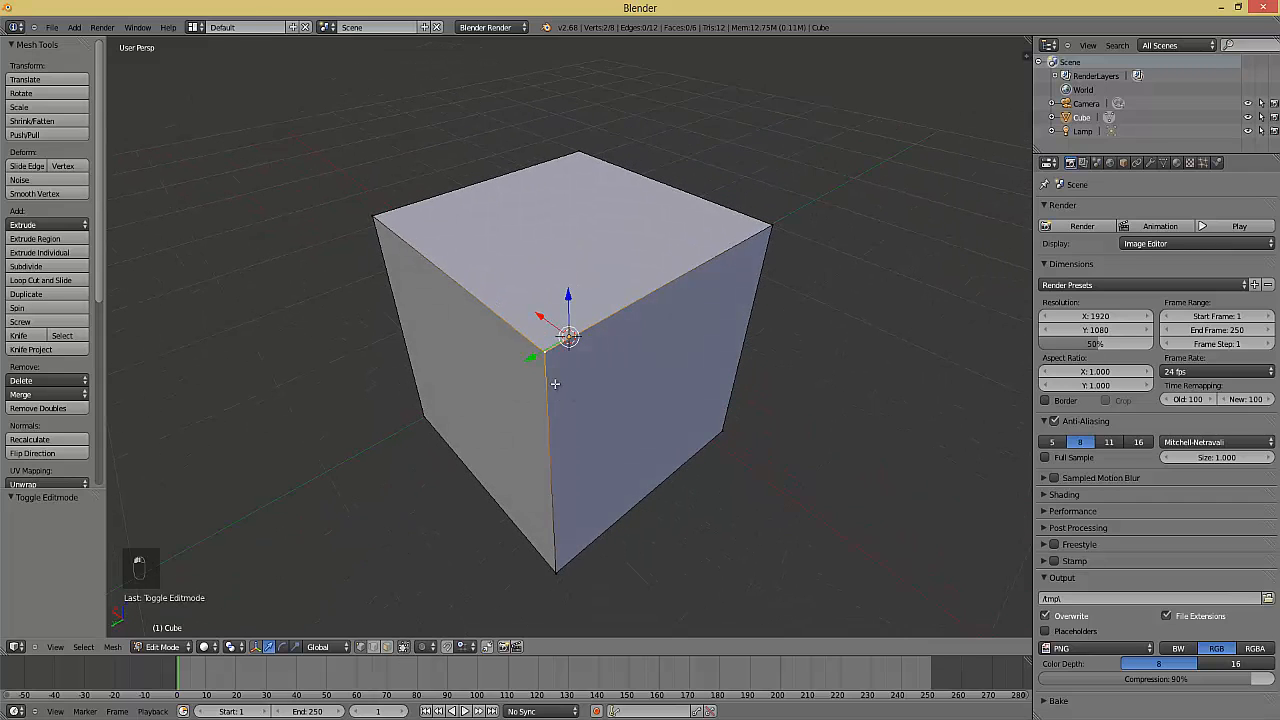
pyautogui.rightClick(547, 350)
pyautogui.moveTo(667, 354); pyautogui.dragTo(623, 500, button='middle')
pyautogui.keyDown('shift'); pyautogui.rightClick(703, 523); pyautogui.keyUp('shift')
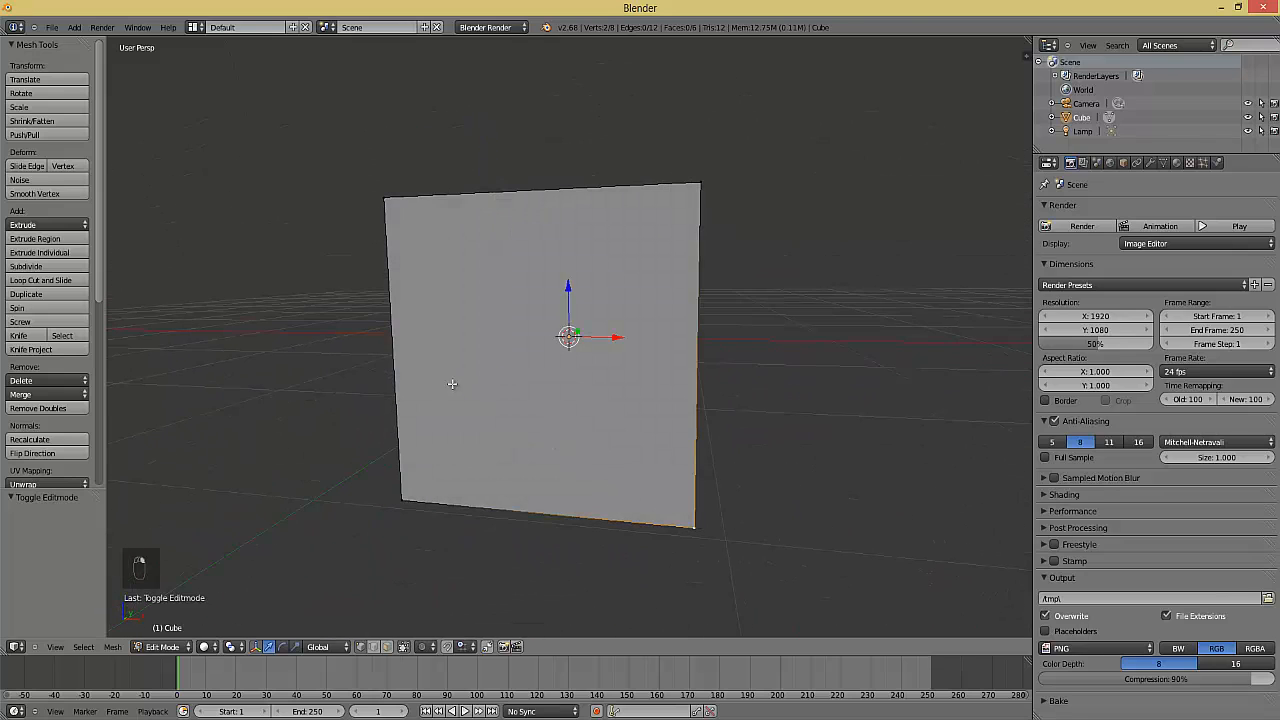
pyautogui.moveTo(452, 383); pyautogui.dragTo(694, 429, button='middle')
pyautogui.press('a')
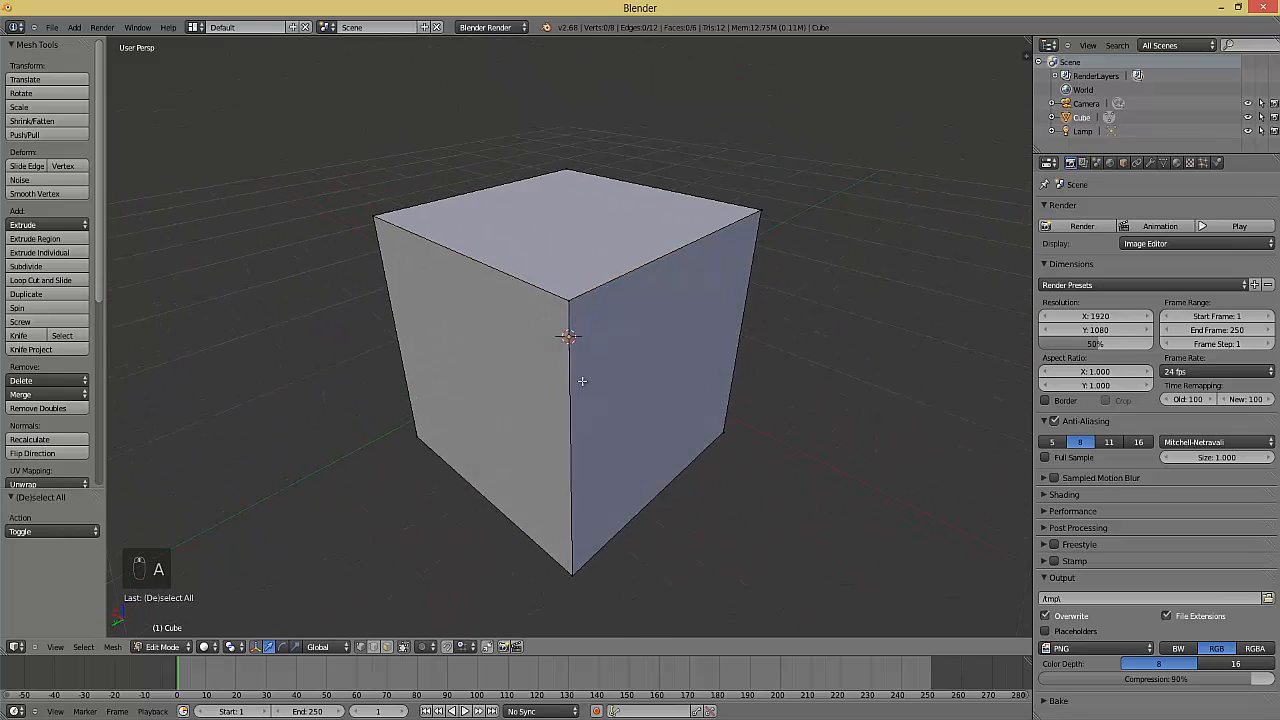
# Toggle the viewport shading to wireframe and back to solid
pyautogui.moveTo(582, 381)
pyautogui.mouseDown(button='middle')
pyautogui.moveTo(500, 354)
pyautogui.moveTo(580, 363)
pyautogui.moveTo(570, 377)
pyautogui.mouseUp(button='middle')
pyautogui.press('z')
pyautogui.press('z')
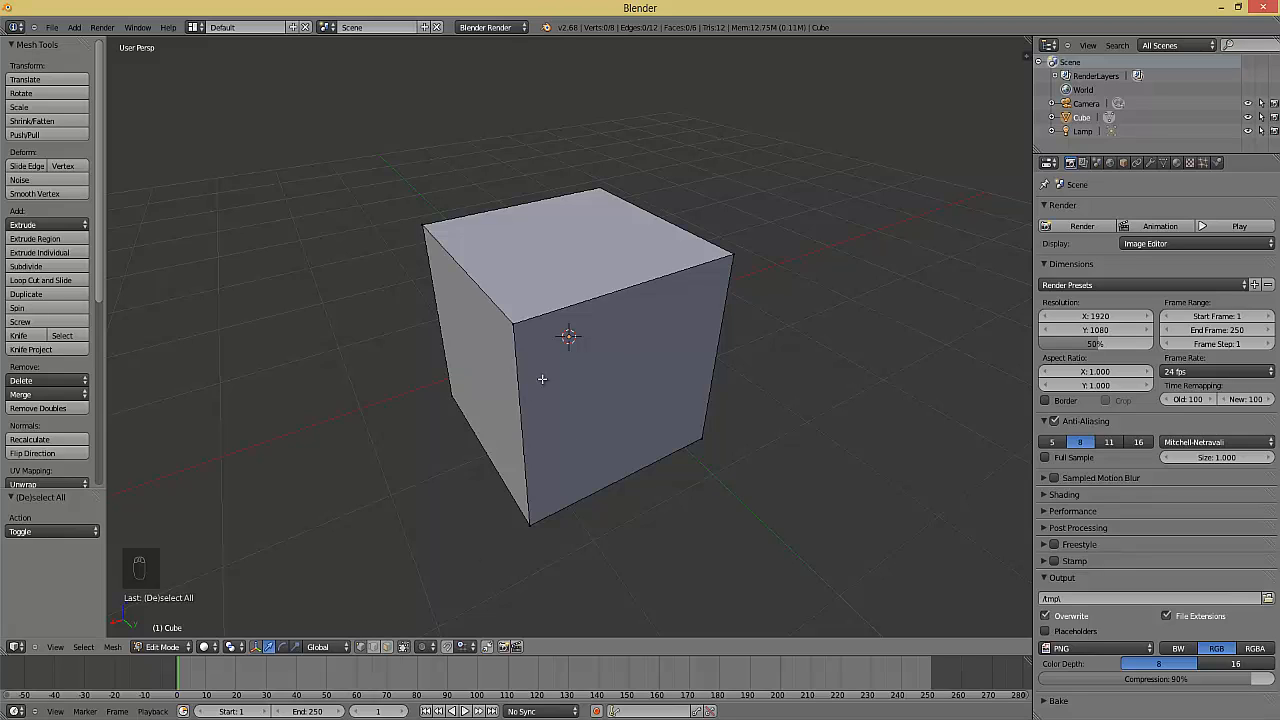
# Switch to face-only selection and select the cube's right-hand front face
pyautogui.click(388, 648)
pyautogui.rightClick(633, 395)
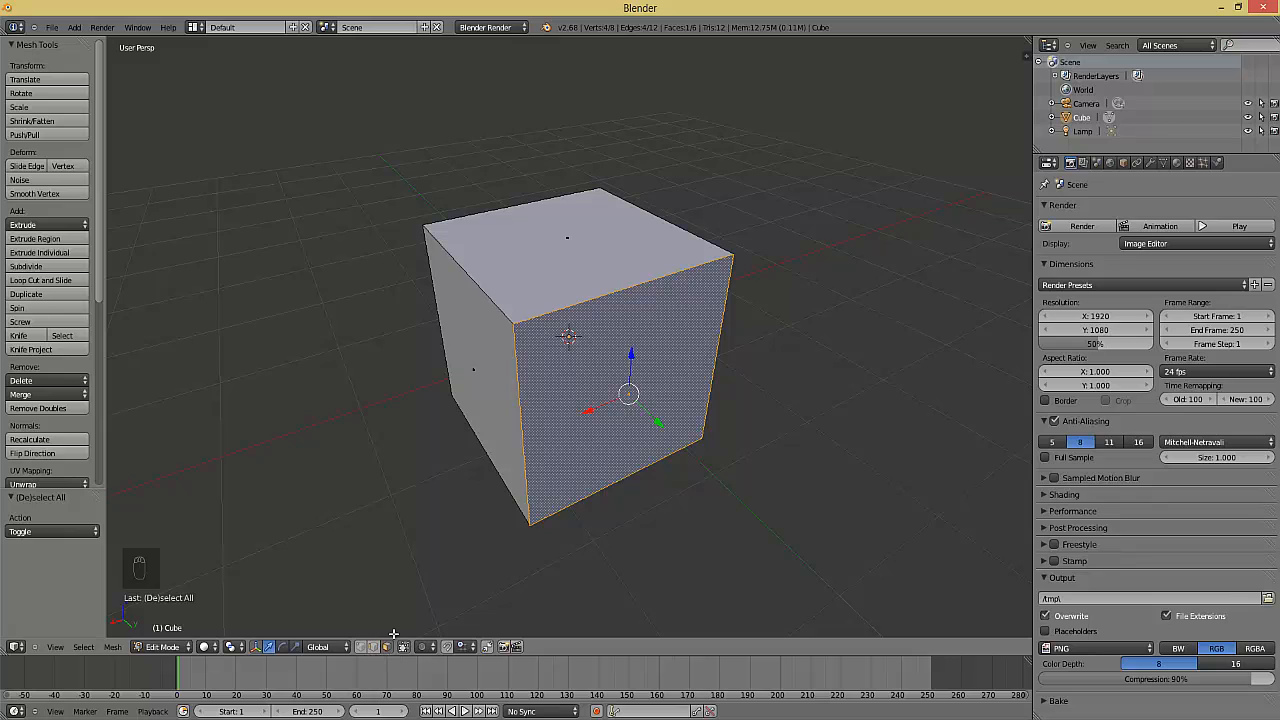
pyautogui.hotkey('ctrl', 'Tab')
pyautogui.moveTo(571, 370)
pyautogui.mouseDown(button='middle')
pyautogui.moveTo(605, 370)
pyautogui.moveTo(571, 368)
pyautogui.moveTo(559, 391)
pyautogui.mouseUp(button='middle')
pyautogui.scroll(-2, 571, 368)
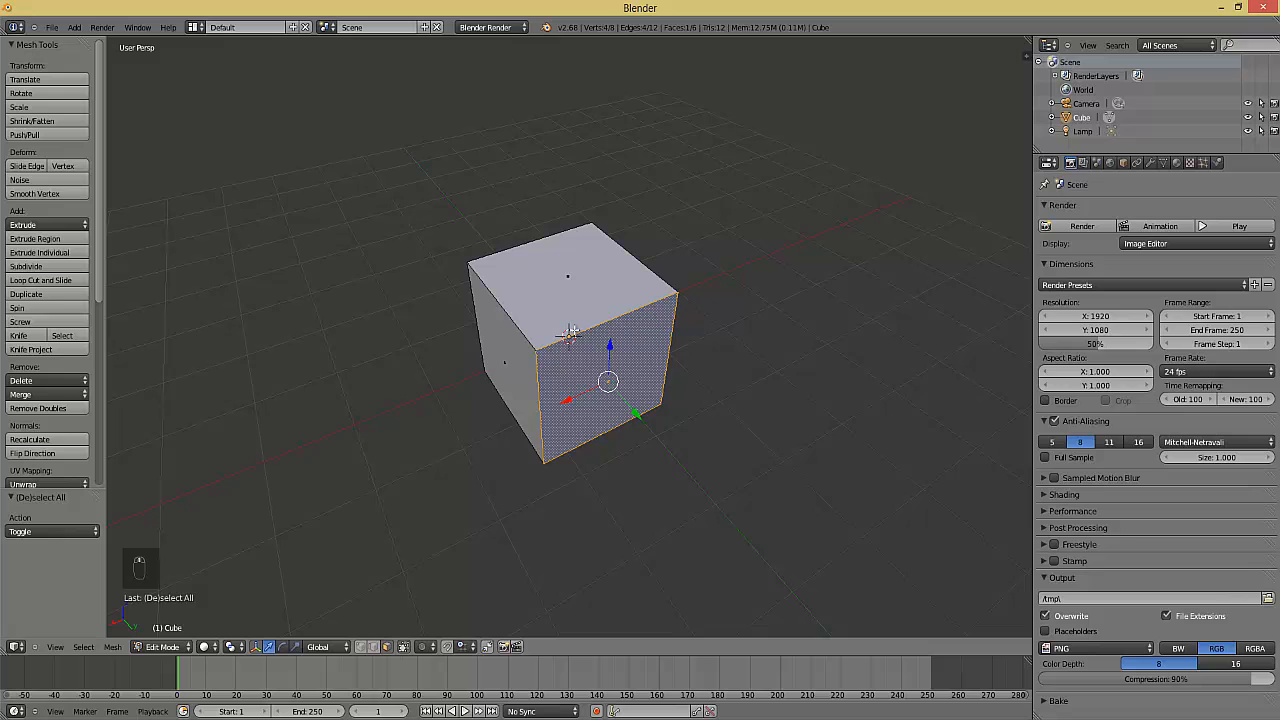
# Enable vertex, edge and face selection together and select the cube's front top corner vertex
pyautogui.keyDown('shift'); pyautogui.click(373, 647); pyautogui.keyUp('shift')
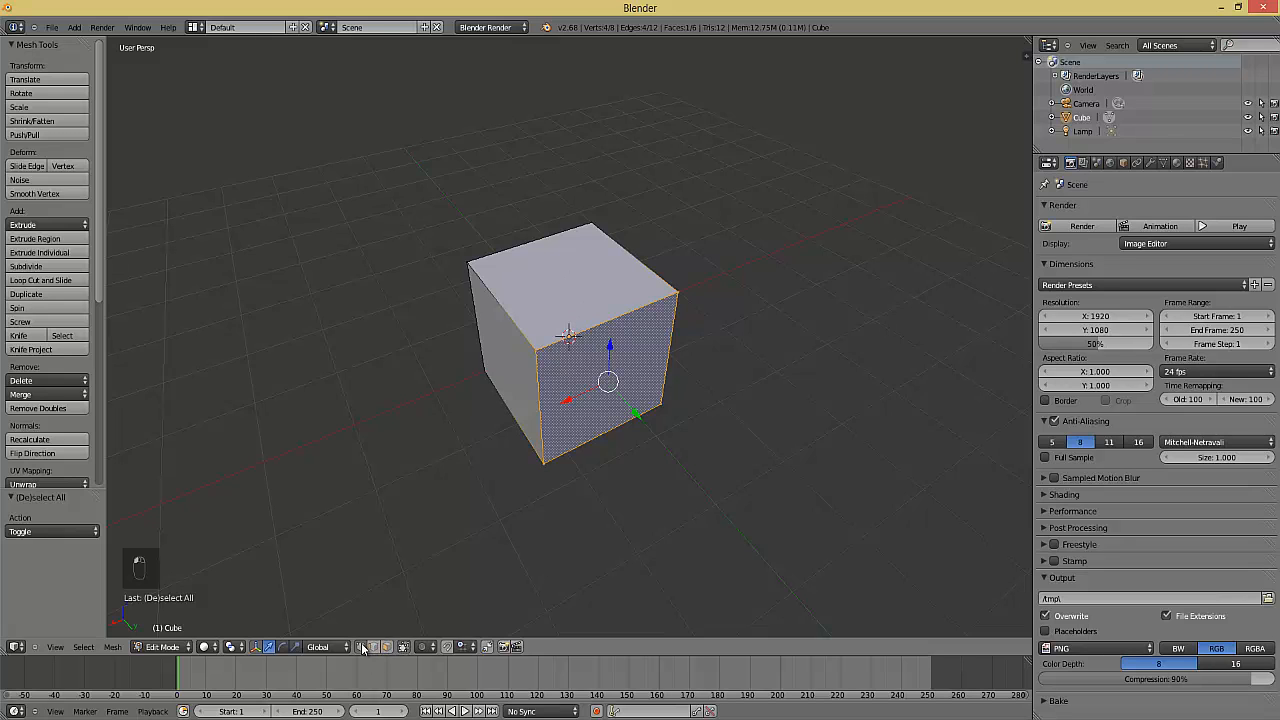
pyautogui.rightClick(533, 342)
pyautogui.moveTo(542, 352); pyautogui.dragTo(572, 400, button='middle')
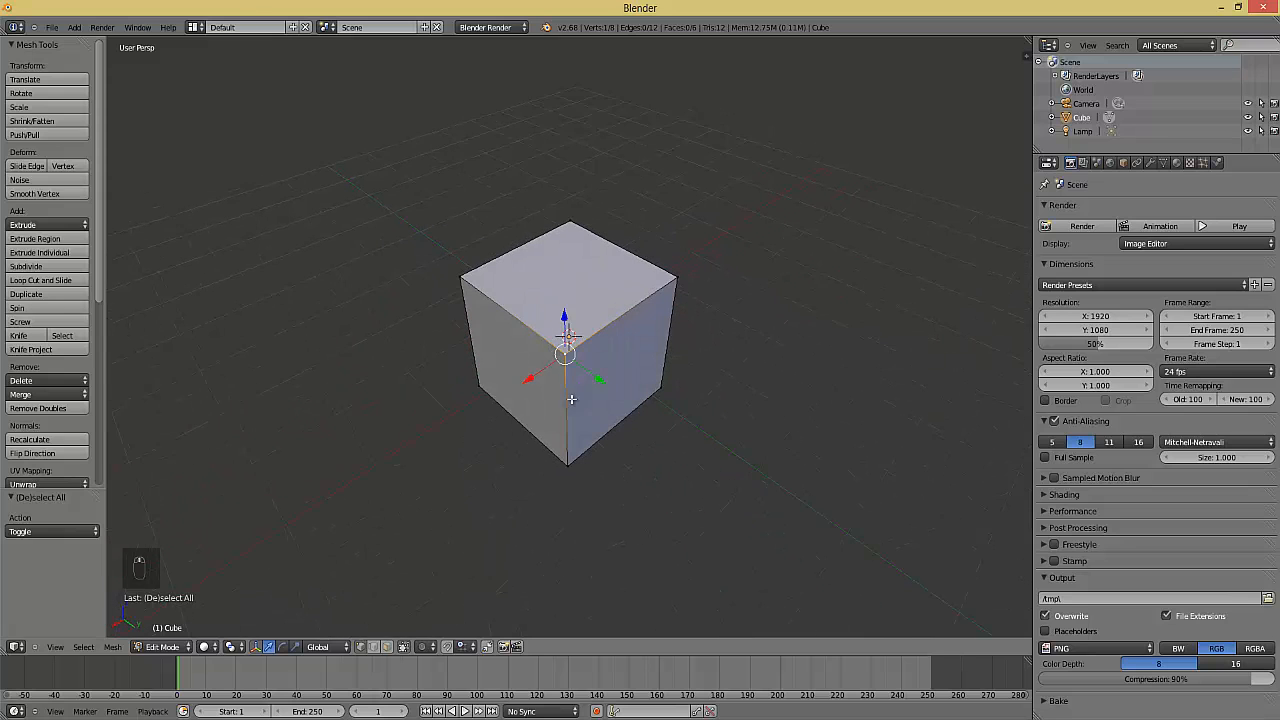
# Extrude the selected corner as Vertices Only, offset about X 0.151, Y 0.081, Z -0.185
pyautogui.click(33, 227)
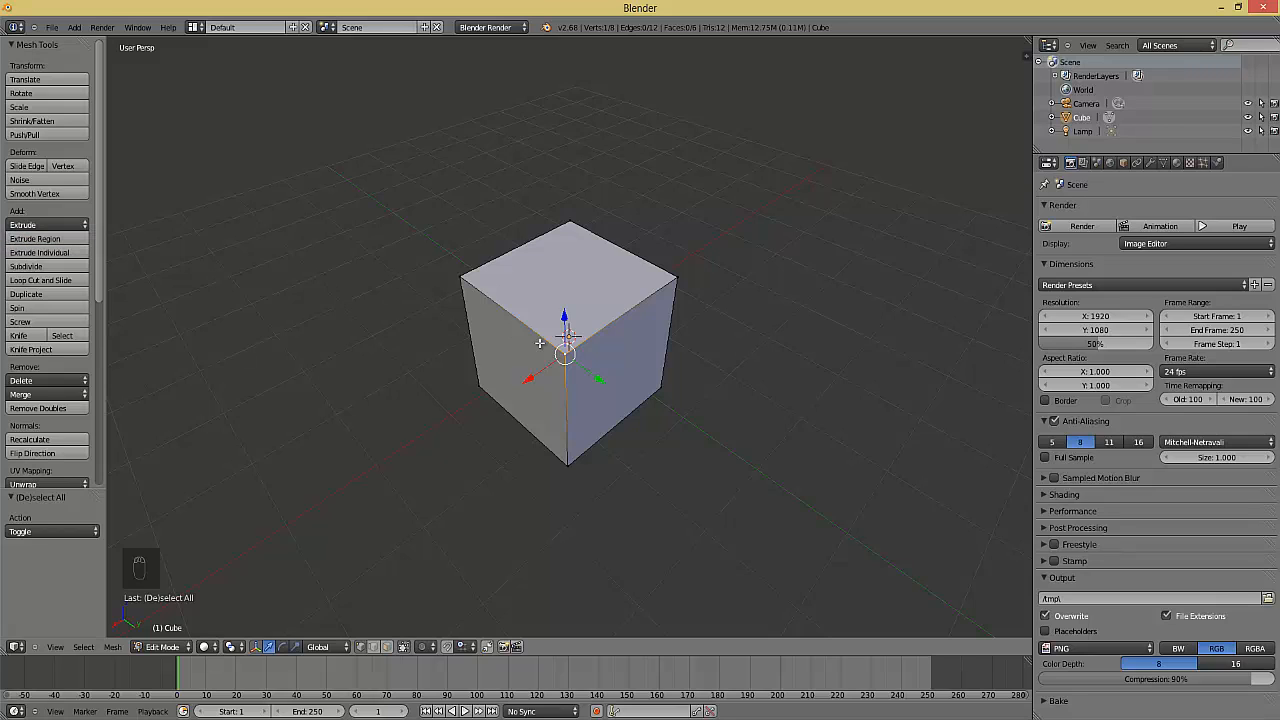
pyautogui.click(33, 226)
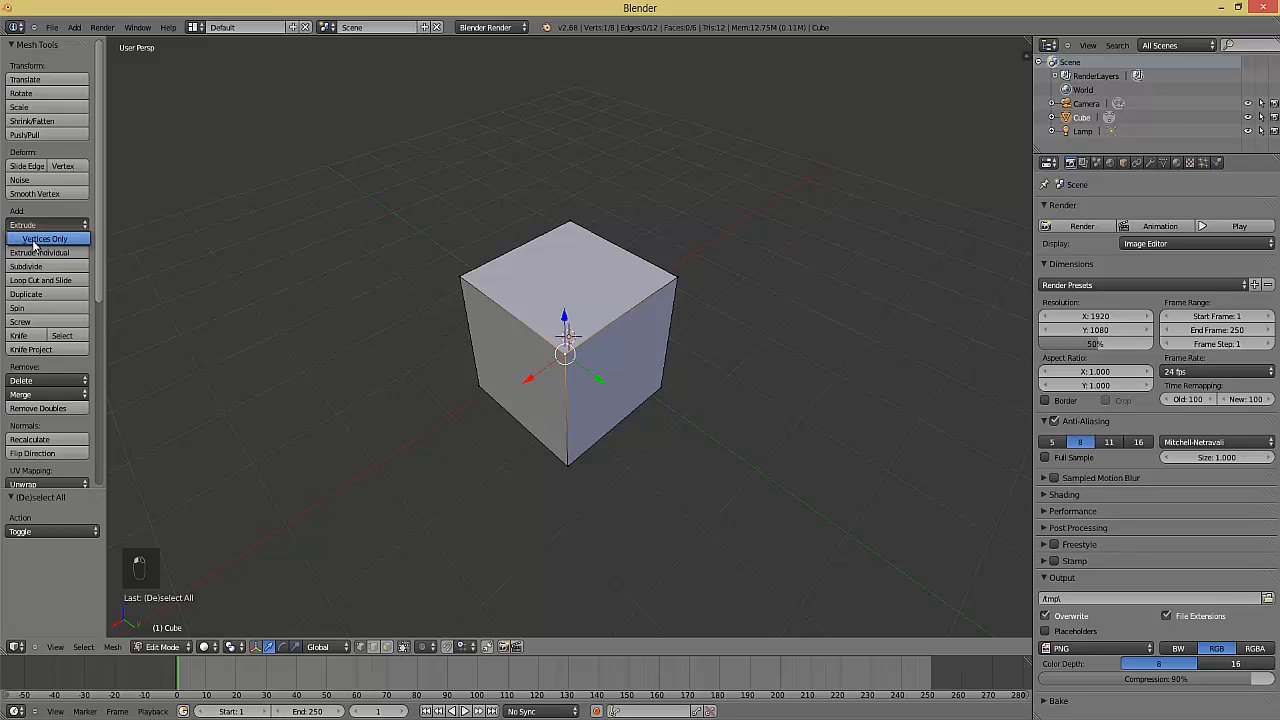
pyautogui.click(47, 240)
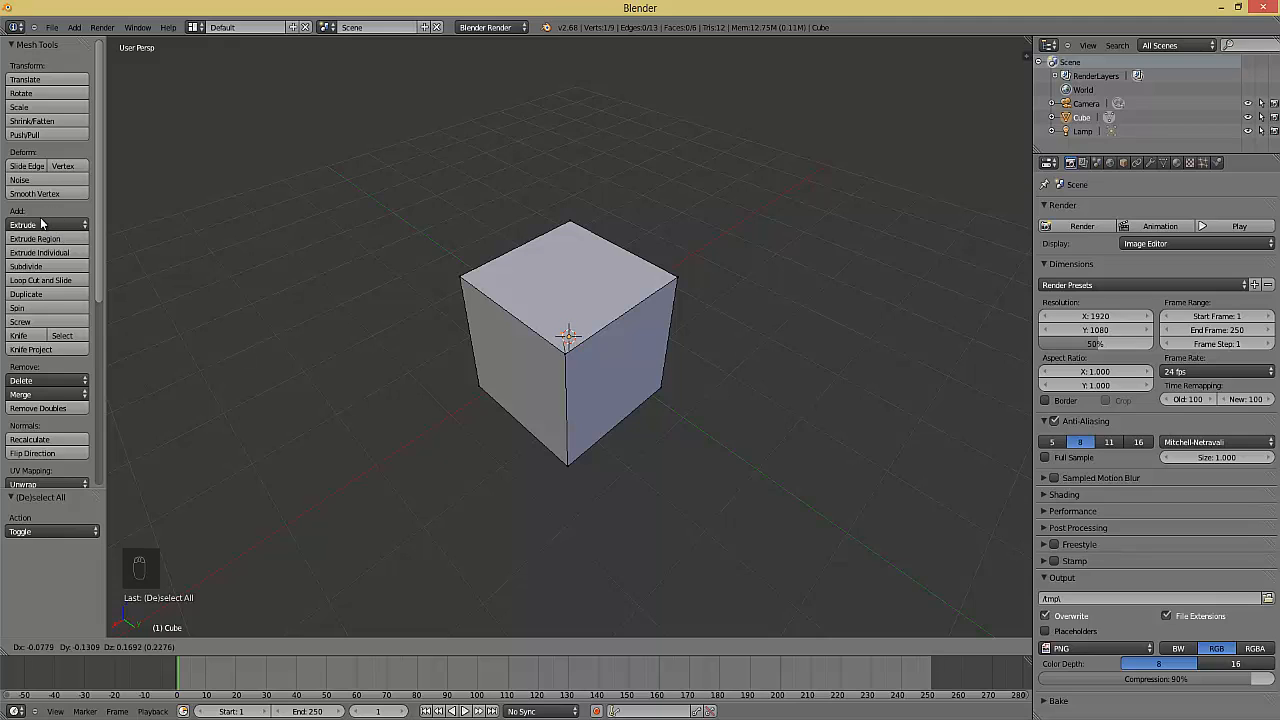
pyautogui.click(38, 268)
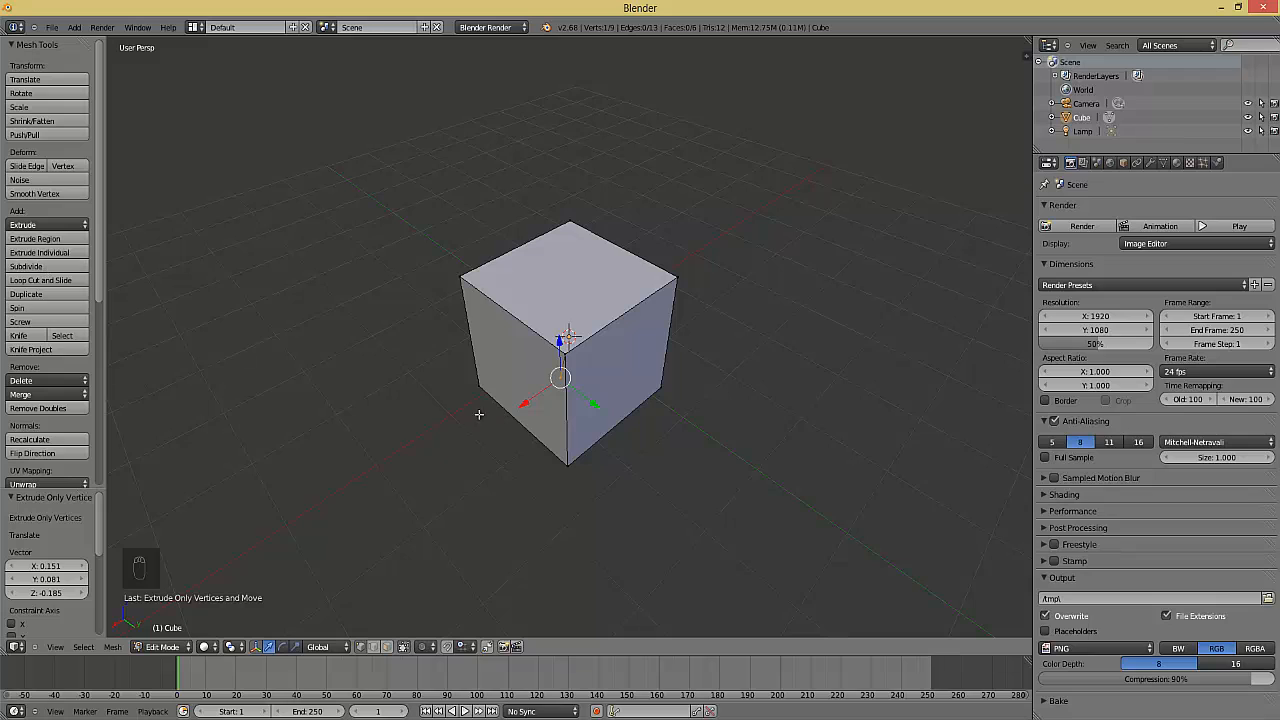
# Select the top edge of the left-hand front face and extrude it as Edges Only, about X 0.313, Y -0.250, Z -0.037
pyautogui.press('a')
pyautogui.rightClick(488, 296)
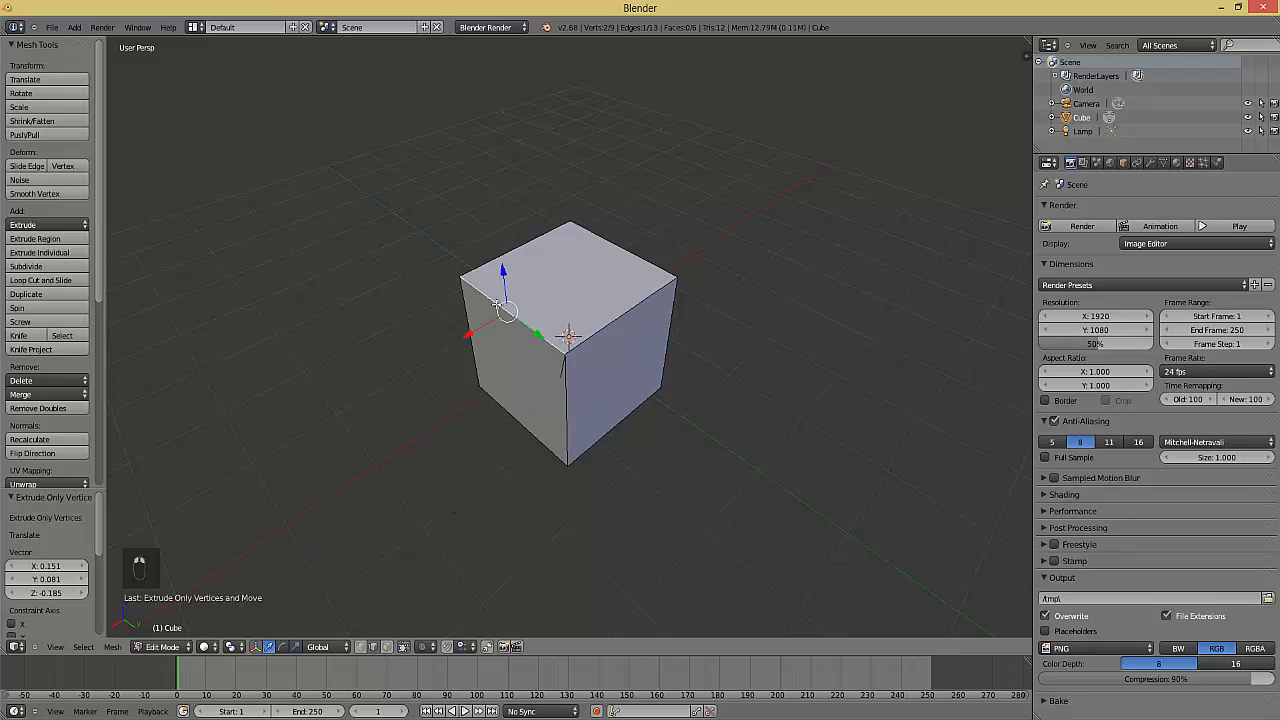
pyautogui.click(45, 226)
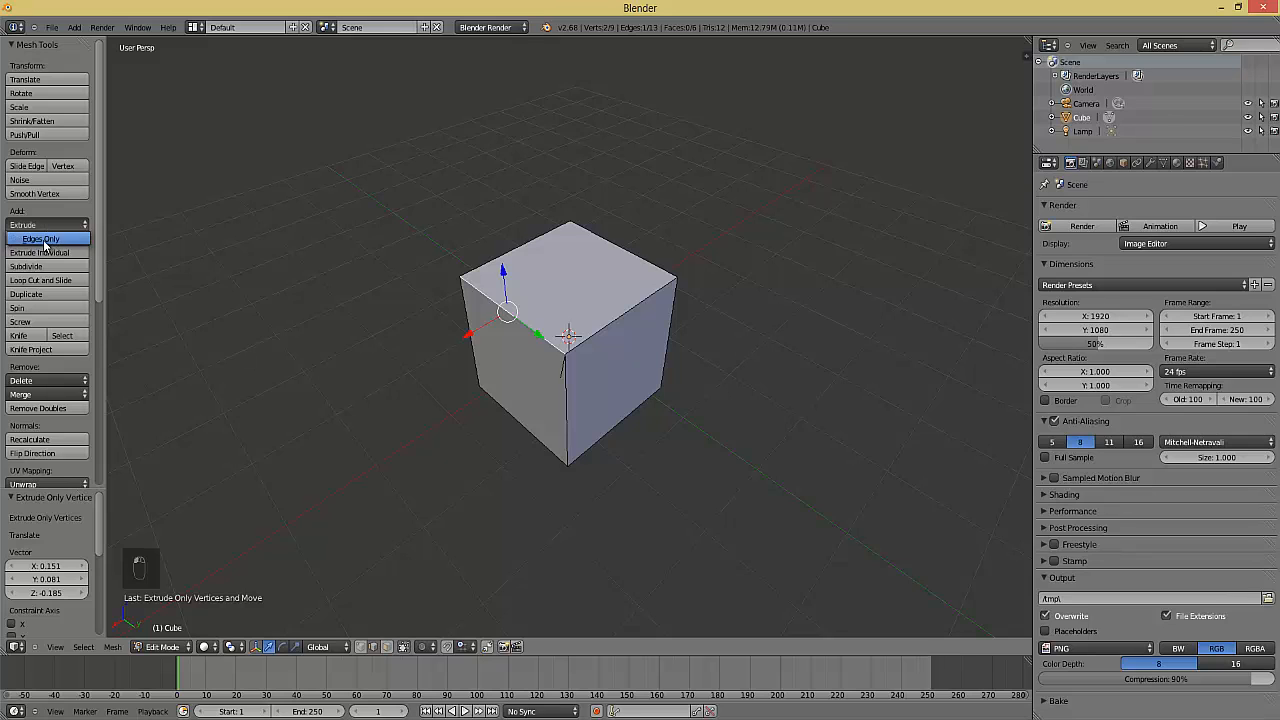
pyautogui.click(51, 241)
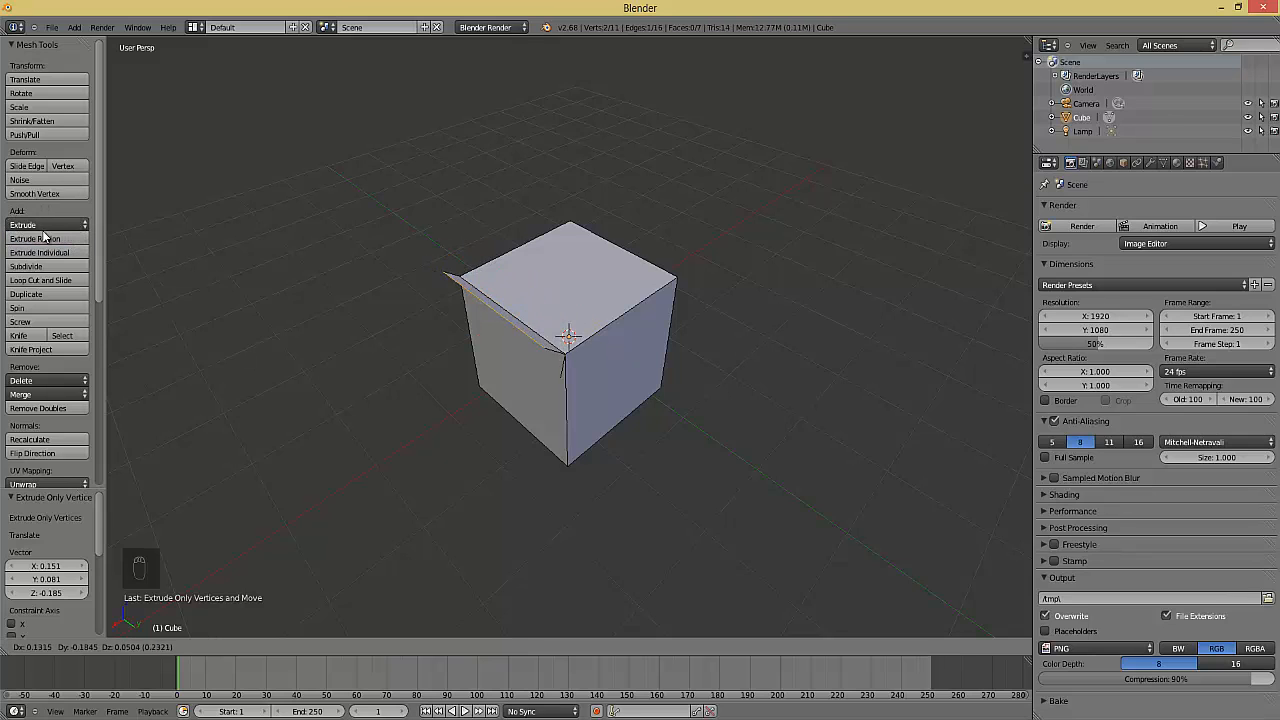
pyautogui.click(146, 345)
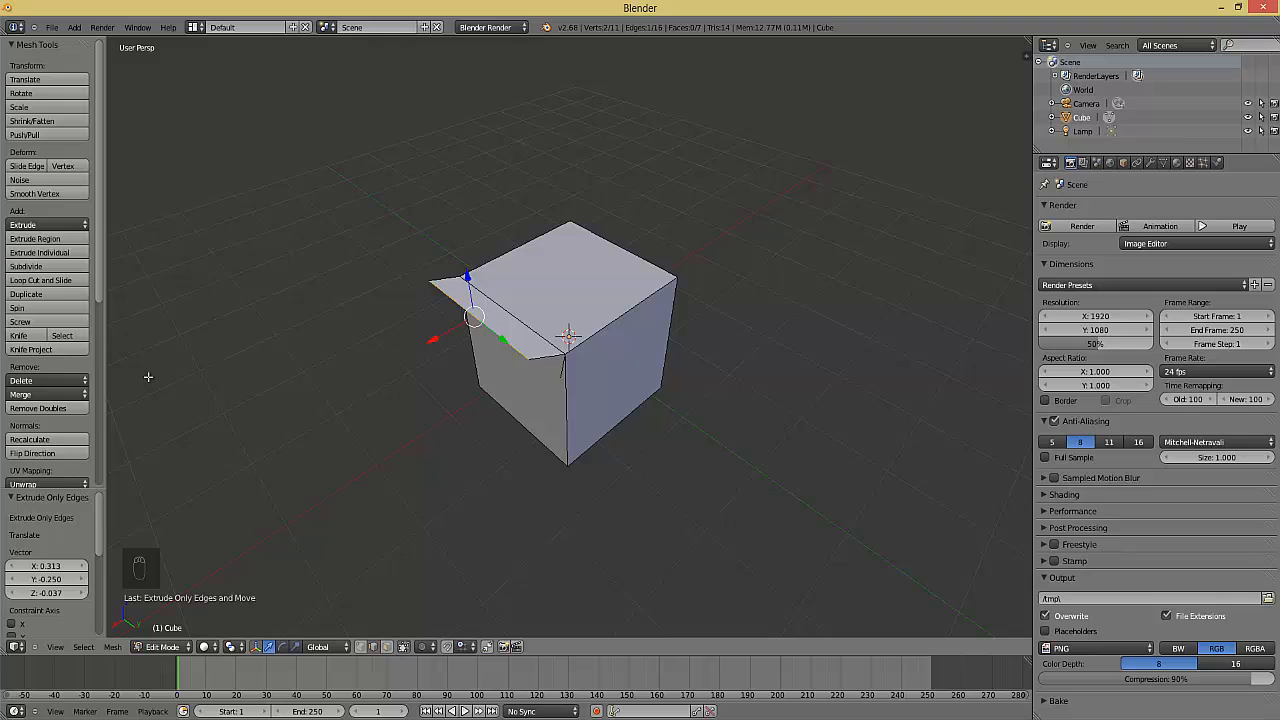
# Select the cube's top face and extrude it upward as a Region by about 1.066
pyautogui.rightClick(565, 265)
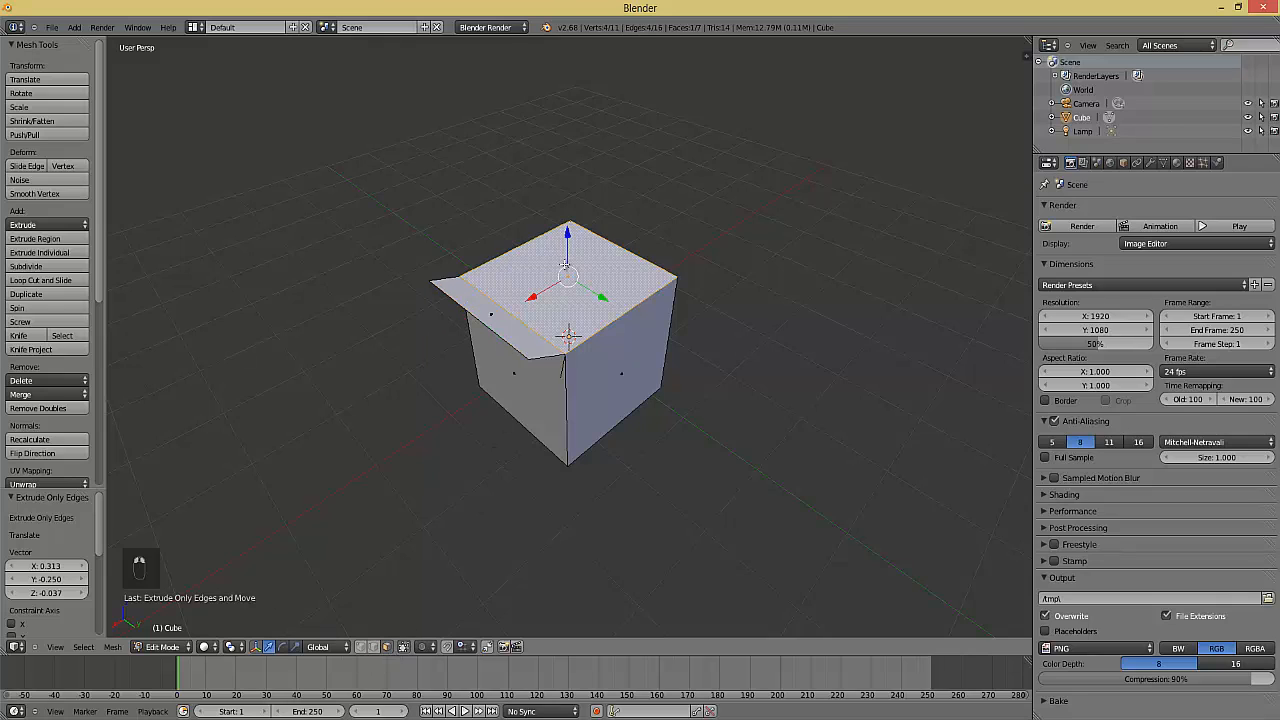
pyautogui.click(54, 225)
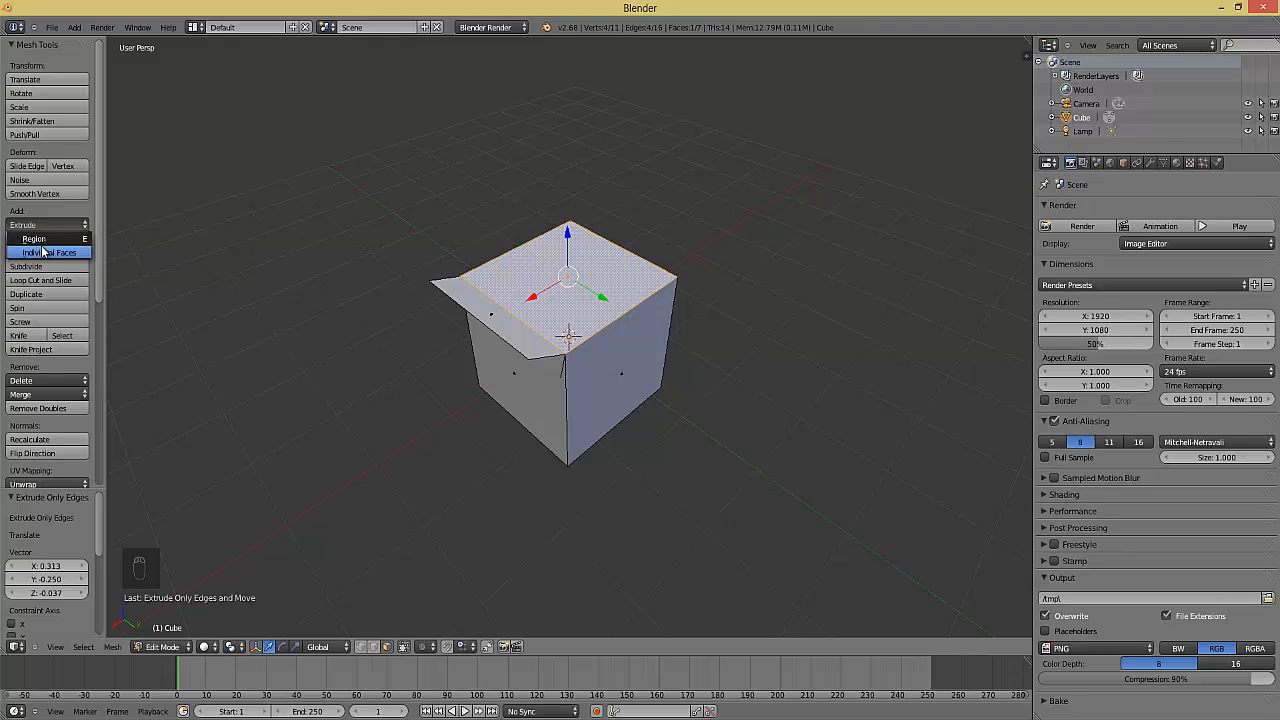
pyautogui.click(40, 240)
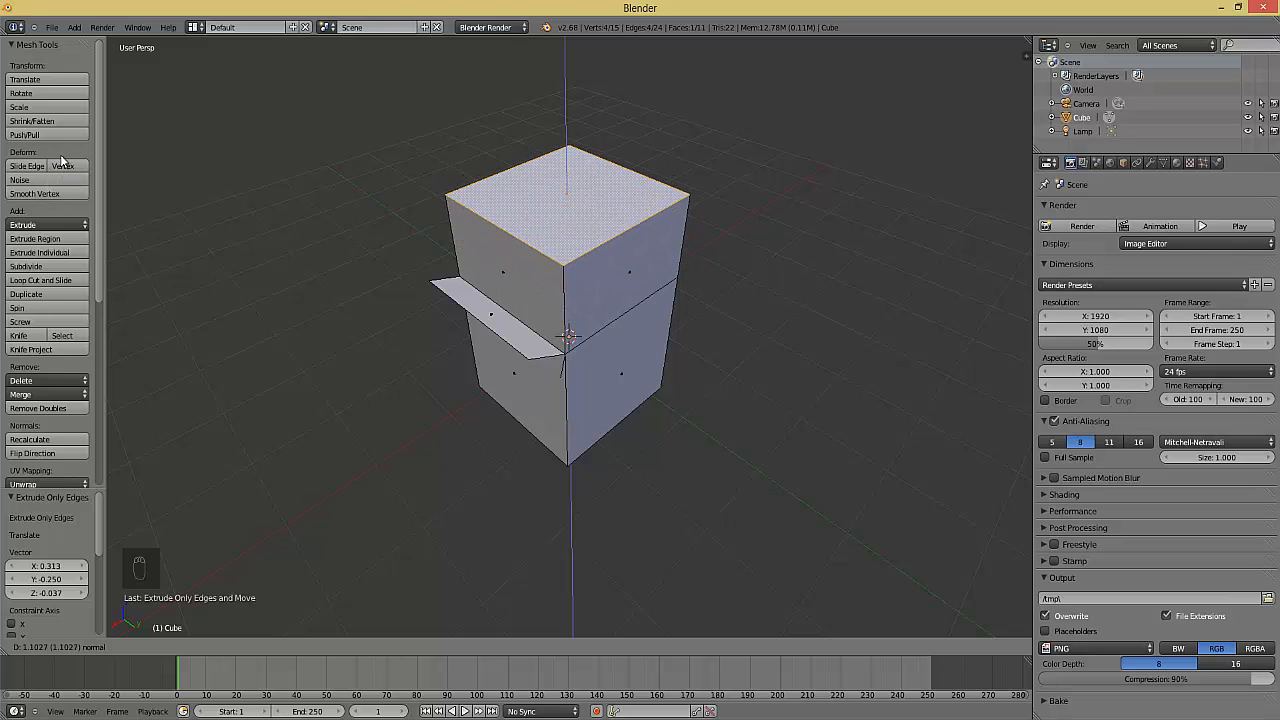
pyautogui.click(170, 153)
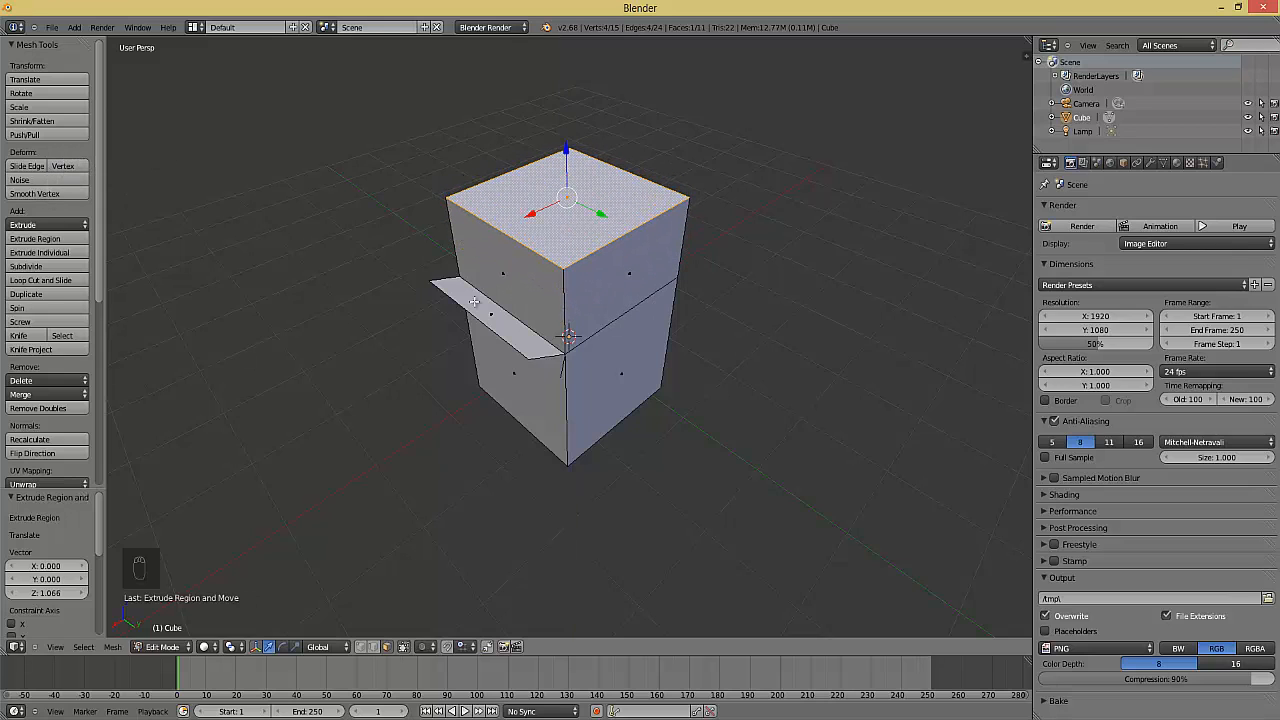
# Select the two stacked faces on the right-hand side and extrude them as a Region by about 0.469 along Y
pyautogui.rightClick(637, 290)
pyautogui.keyDown('shift'); pyautogui.rightClick(626, 373); pyautogui.keyUp('shift')
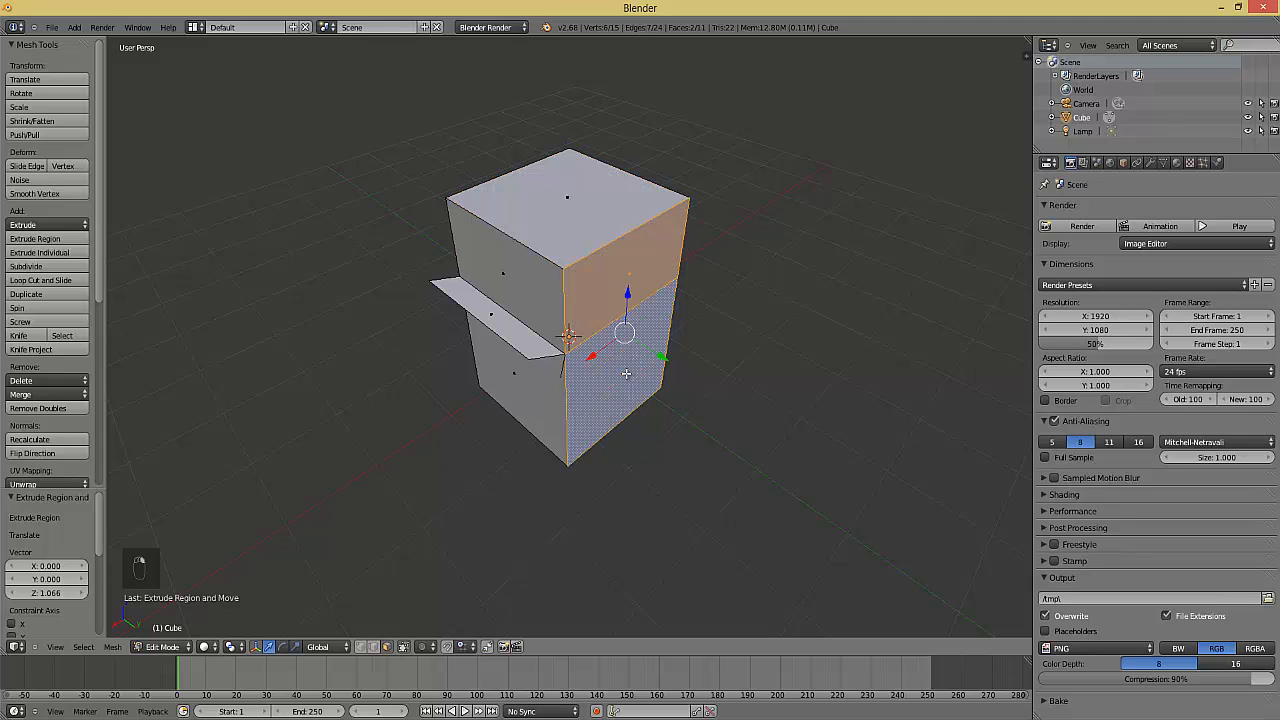
pyautogui.click(40, 225)
pyautogui.click(45, 251)
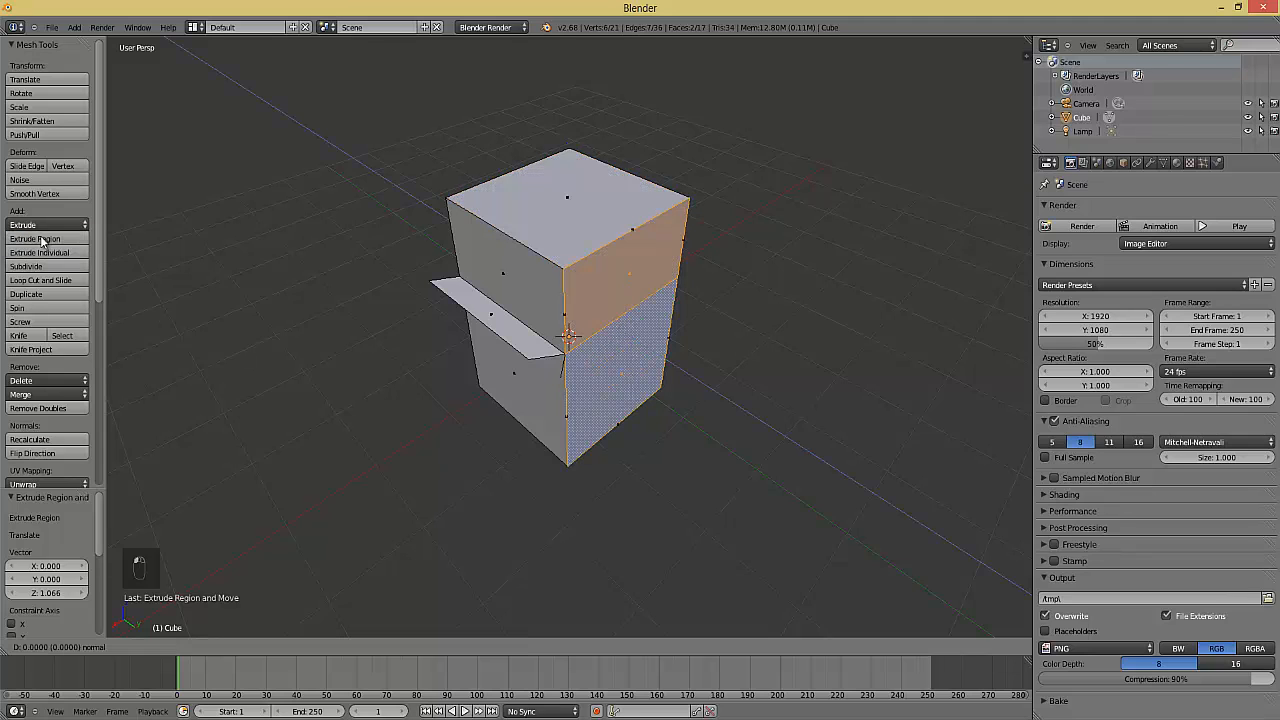
pyautogui.click(73, 258)
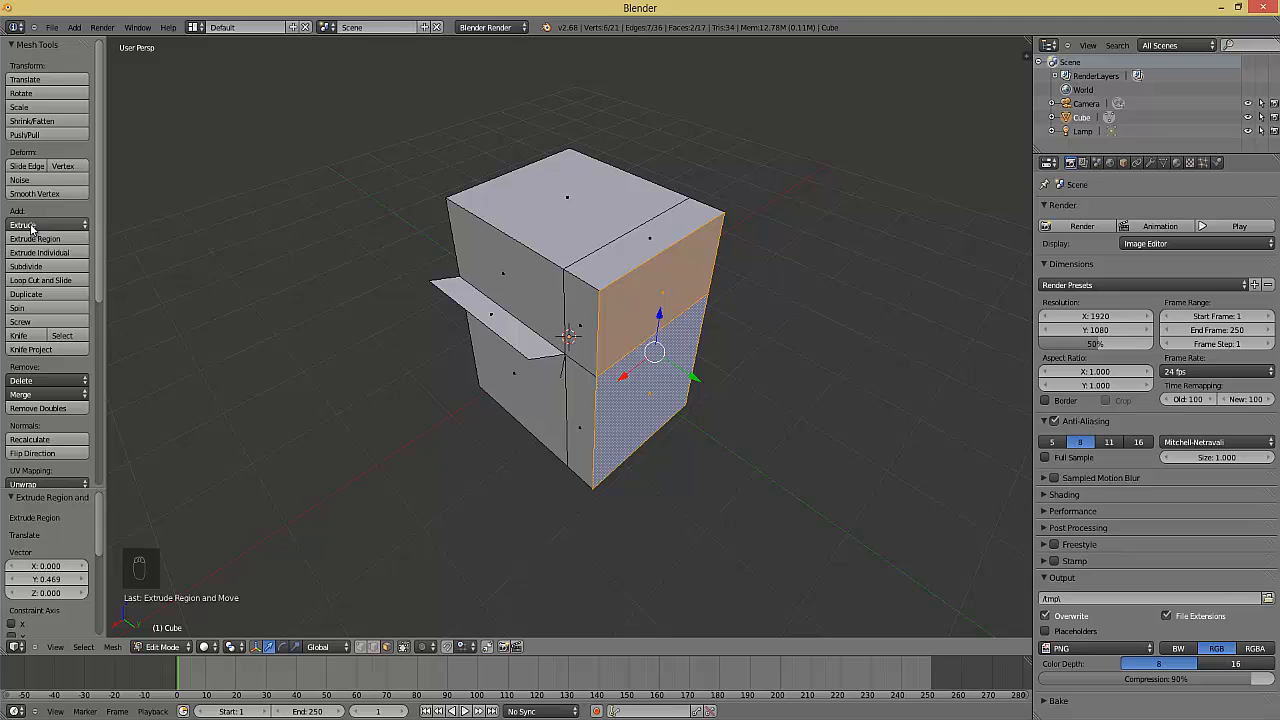
# Extrude the two selected side faces again as Individual Faces by about 0.452
pyautogui.click(31, 226)
pyautogui.click(45, 252)
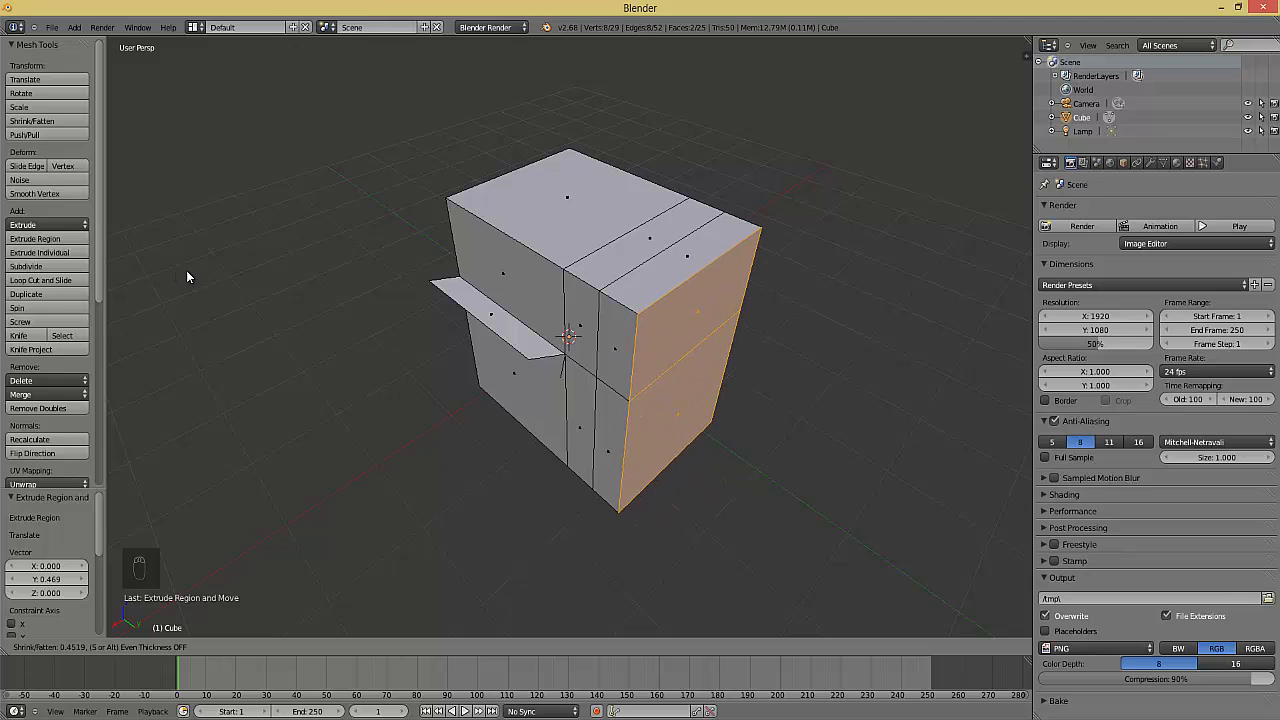
pyautogui.click(186, 277)
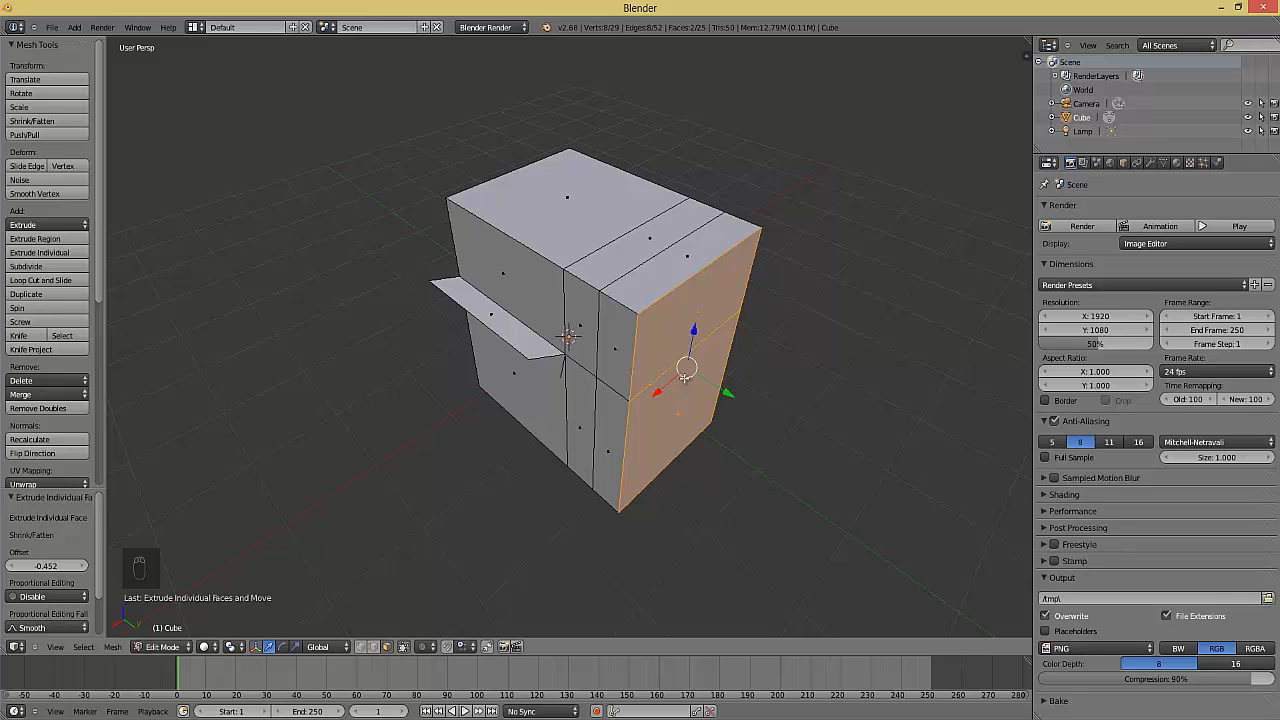
# Select the large top face and move it about -0.81 along Y
pyautogui.rightClick(668, 250)
pyautogui.rightClick(593, 208)
pyautogui.moveTo(602, 214); pyautogui.dragTo(555, 192)
# Select the middle top face and trackball-rotate it by about -6.9° and 26.9°
pyautogui.rightClick(758, 280)
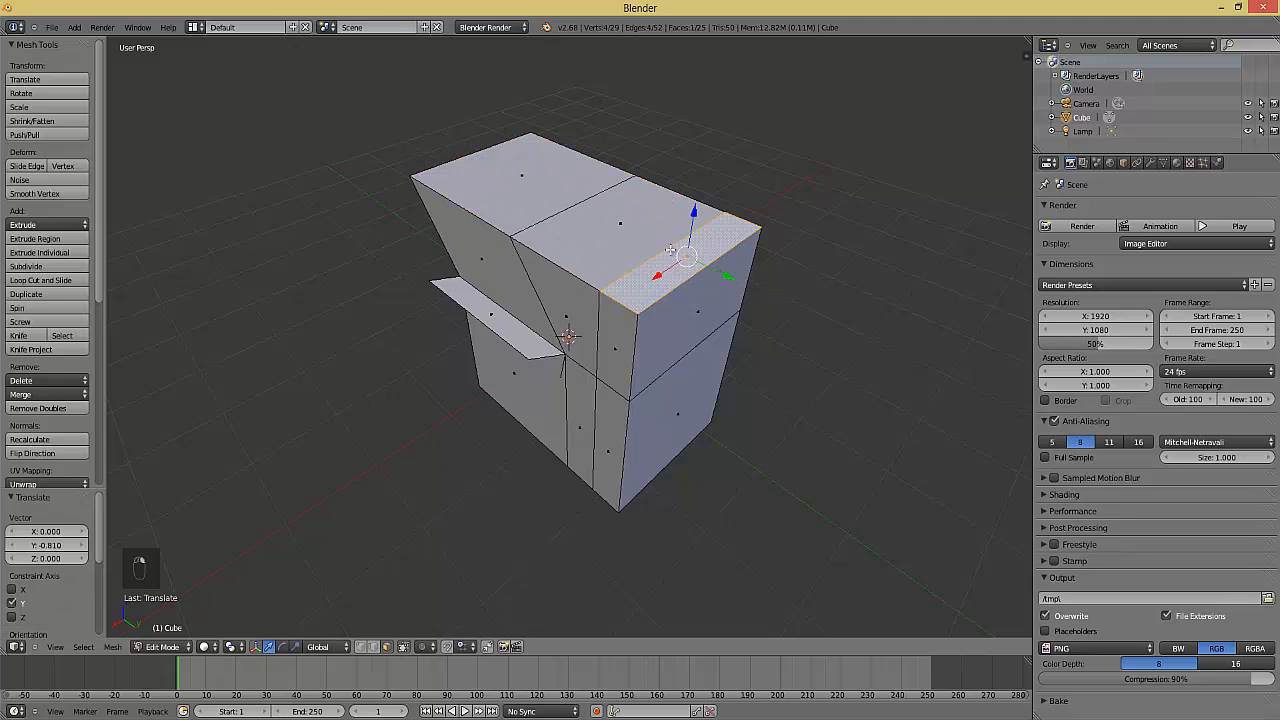
pyautogui.rightClick(631, 242)
pyautogui.press('r')
pyautogui.press('r')
pyautogui.click(675, 276)
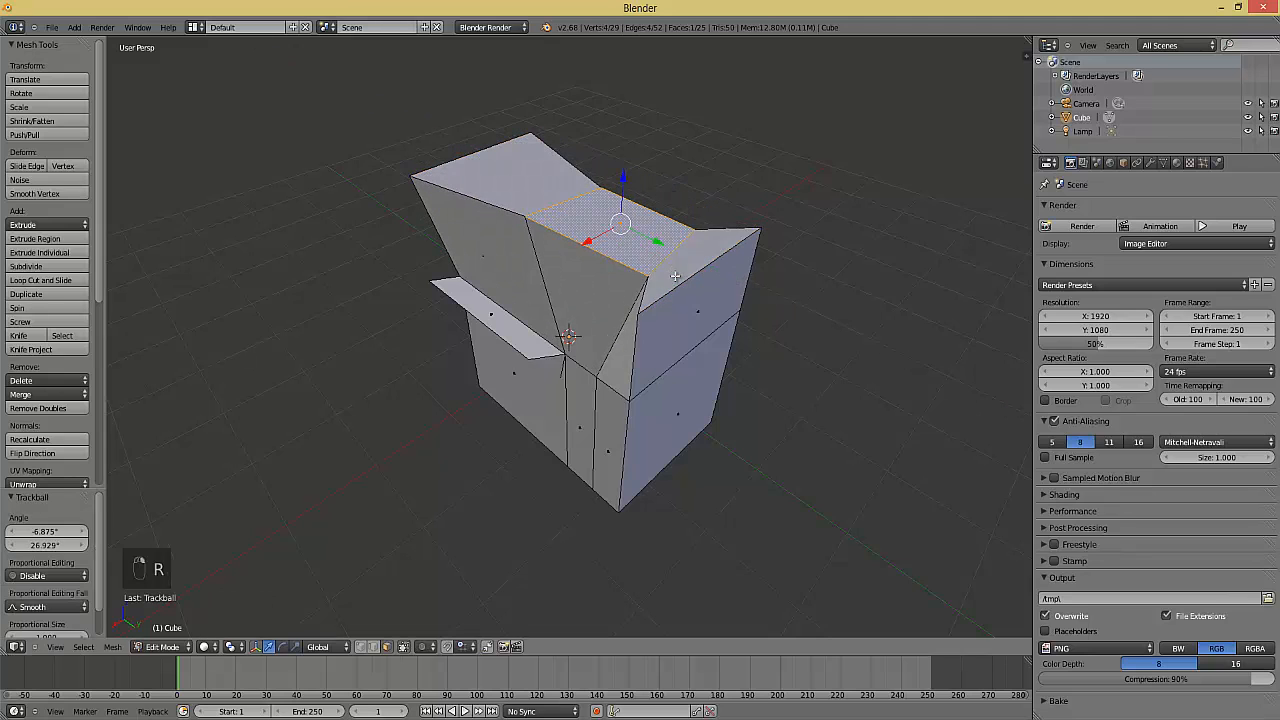
# Add the adjoining large top face to the selection, try a Region extrusion about 0.751 upward, and undo it
pyautogui.moveTo(581, 263); pyautogui.dragTo(549, 304, button='middle')
pyautogui.keyDown('shift'); pyautogui.rightClick(548, 337); pyautogui.keyUp('shift')
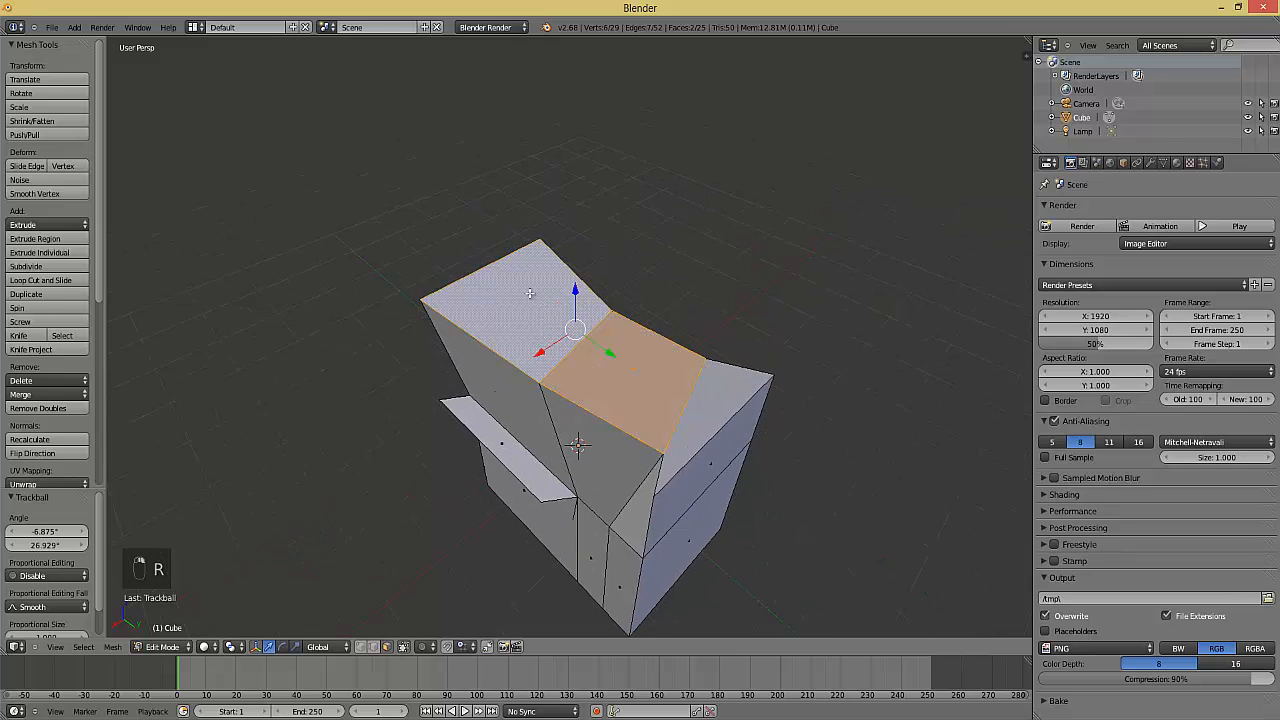
pyautogui.click(71, 224)
pyautogui.click(60, 238)
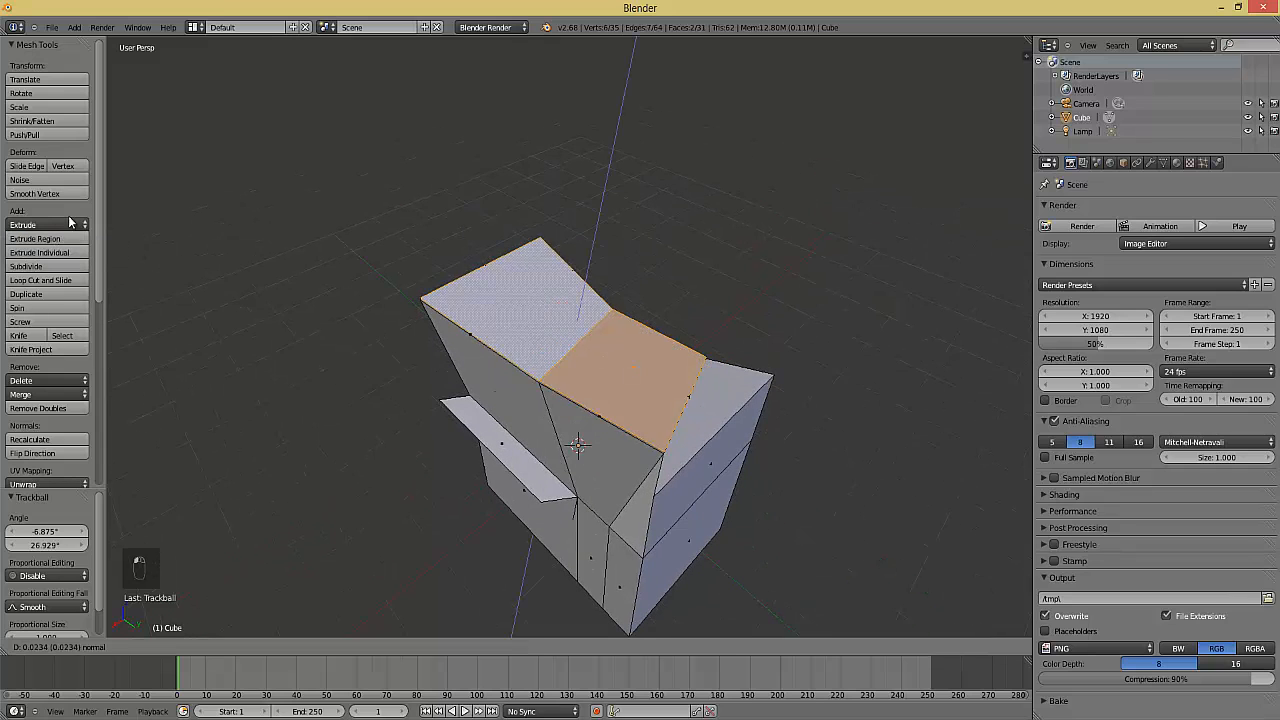
pyautogui.click(104, 179)
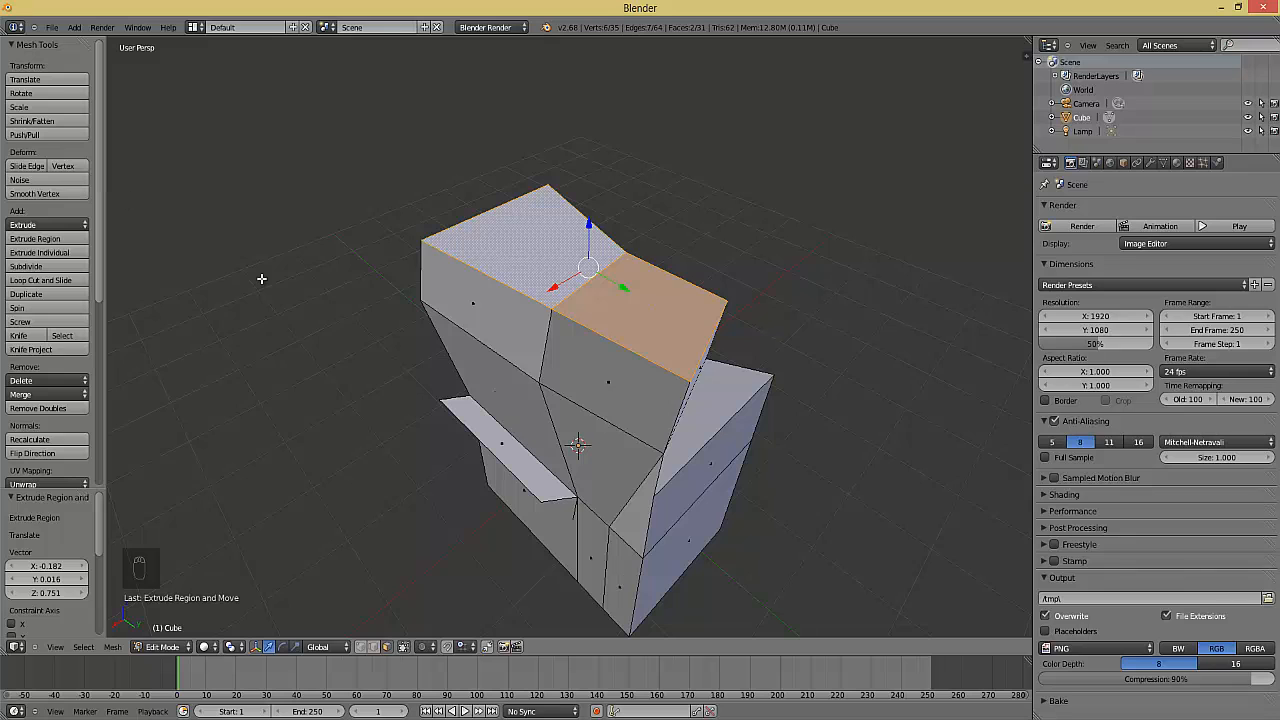
pyautogui.hotkey('ctrl', 'z')
# Extrude the two selected top faces as Individual Faces by about 2.416, forming separate blocks
pyautogui.click(55, 226)
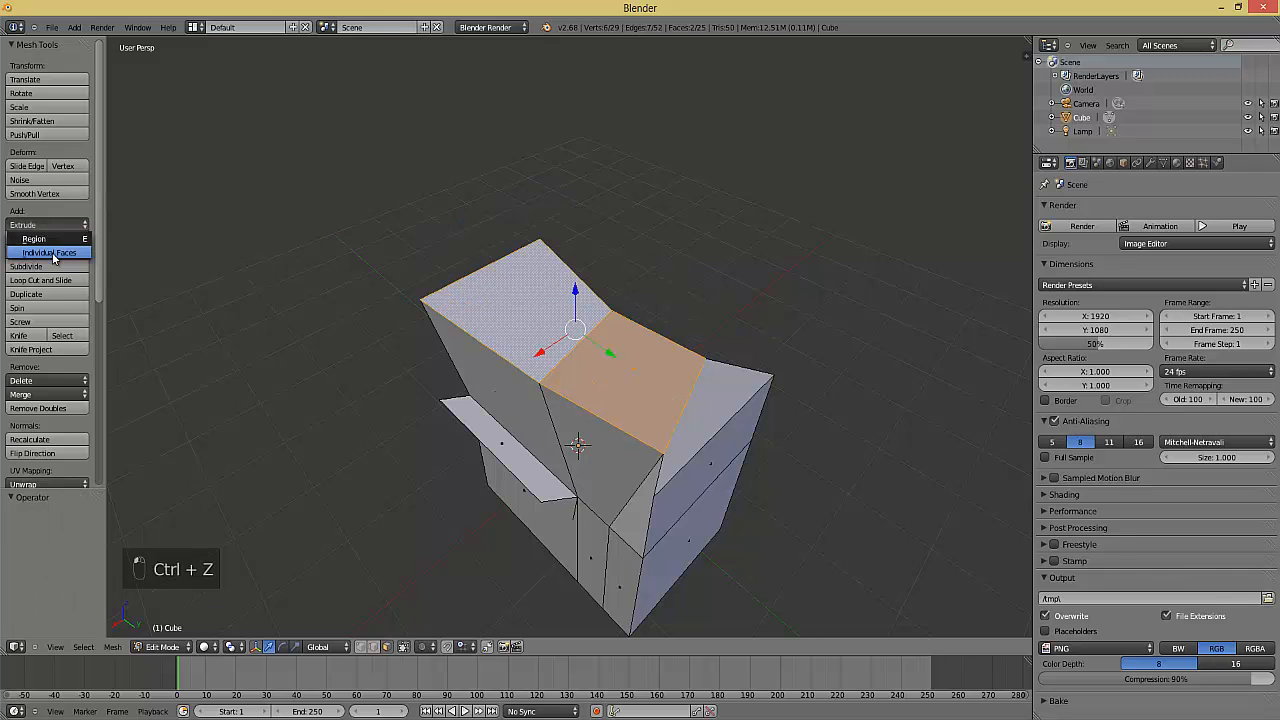
pyautogui.click(50, 252)
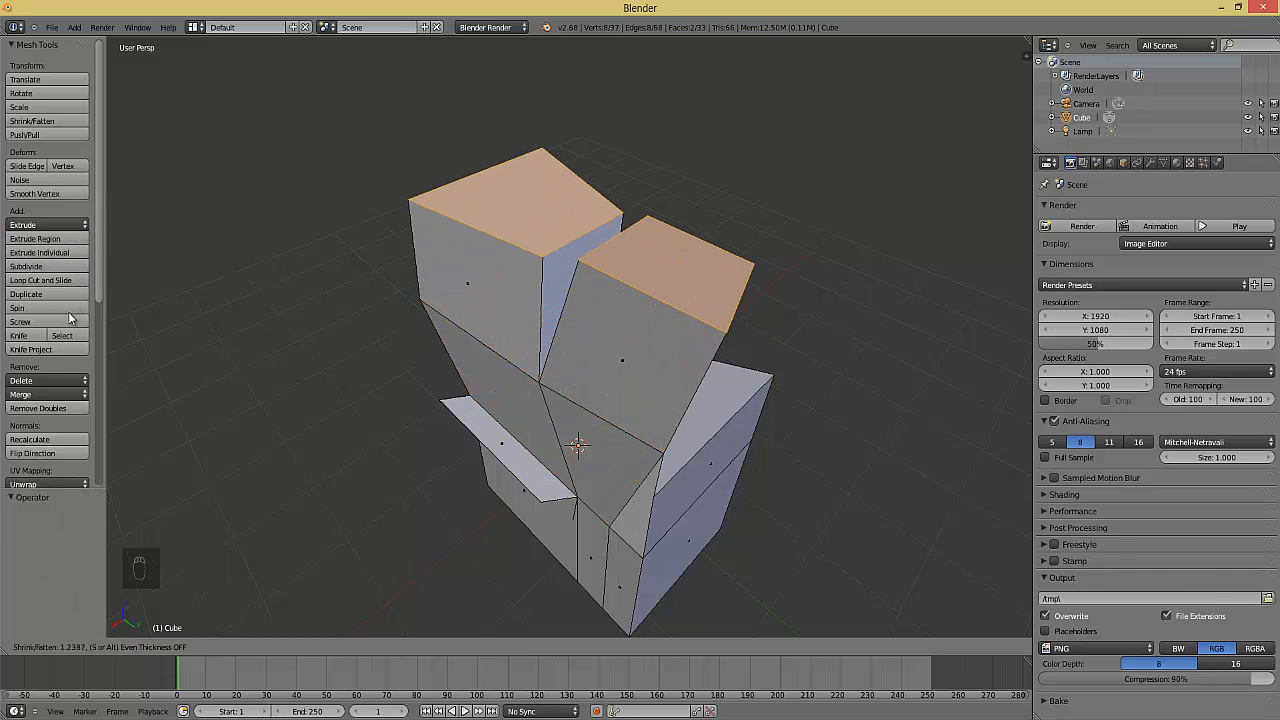
pyautogui.click(57, 372)
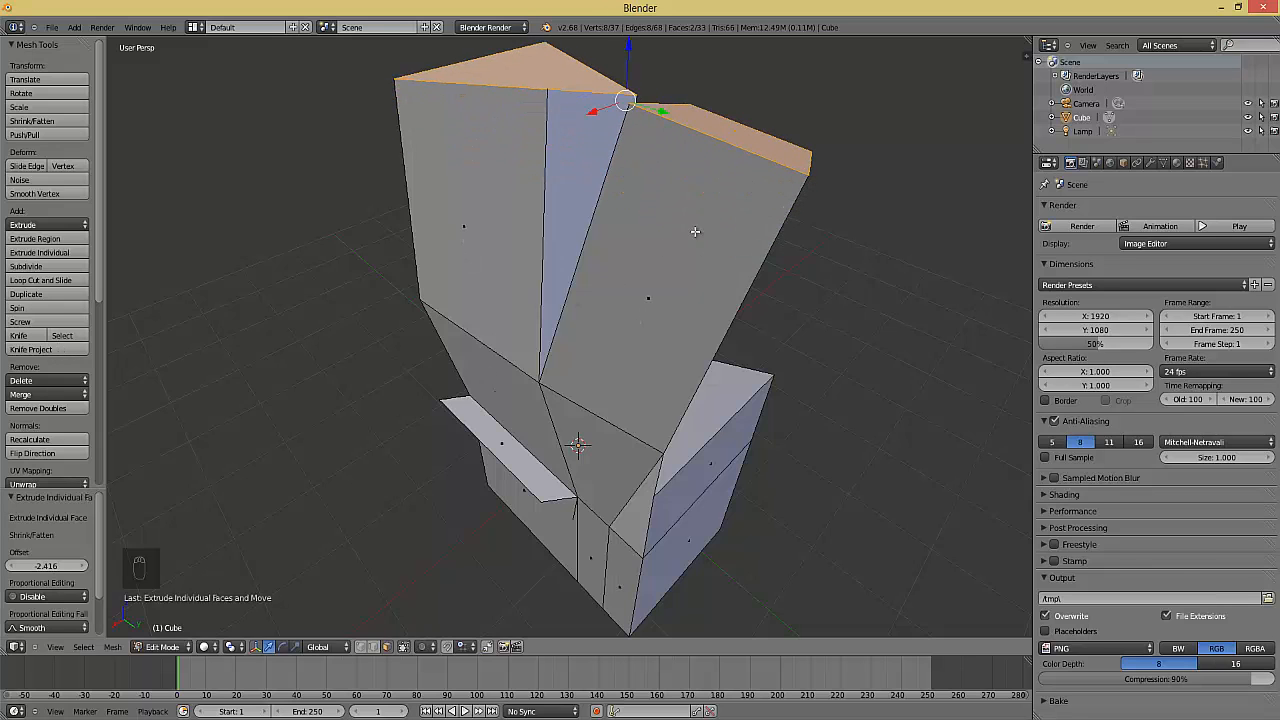
pyautogui.moveTo(678, 311); pyautogui.dragTo(724, 286, button='middle')
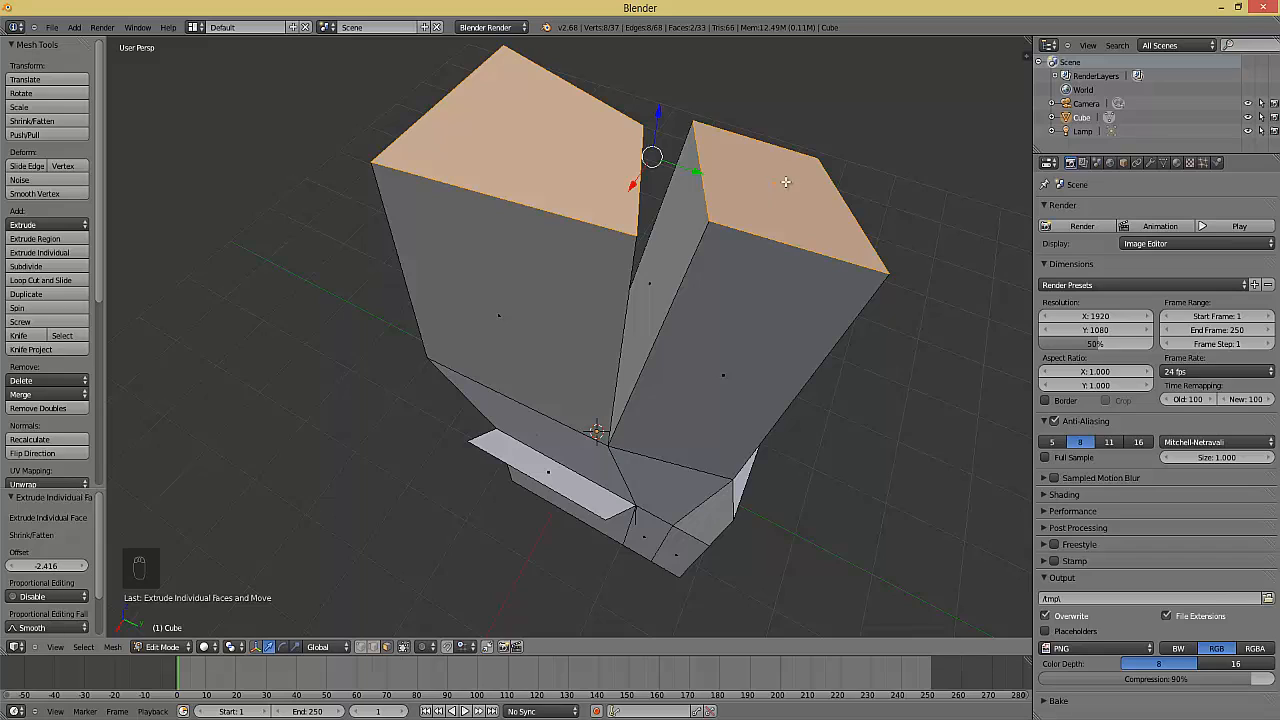
# Return to Object Mode and undo the mesh edits to restore the plain cube
pyautogui.moveTo(775, 186); pyautogui.dragTo(615, 246, button='middle')
pyautogui.scroll(-3, 600, 280)
pyautogui.press('Tab')
pyautogui.hotkey('ctrl', 'z')
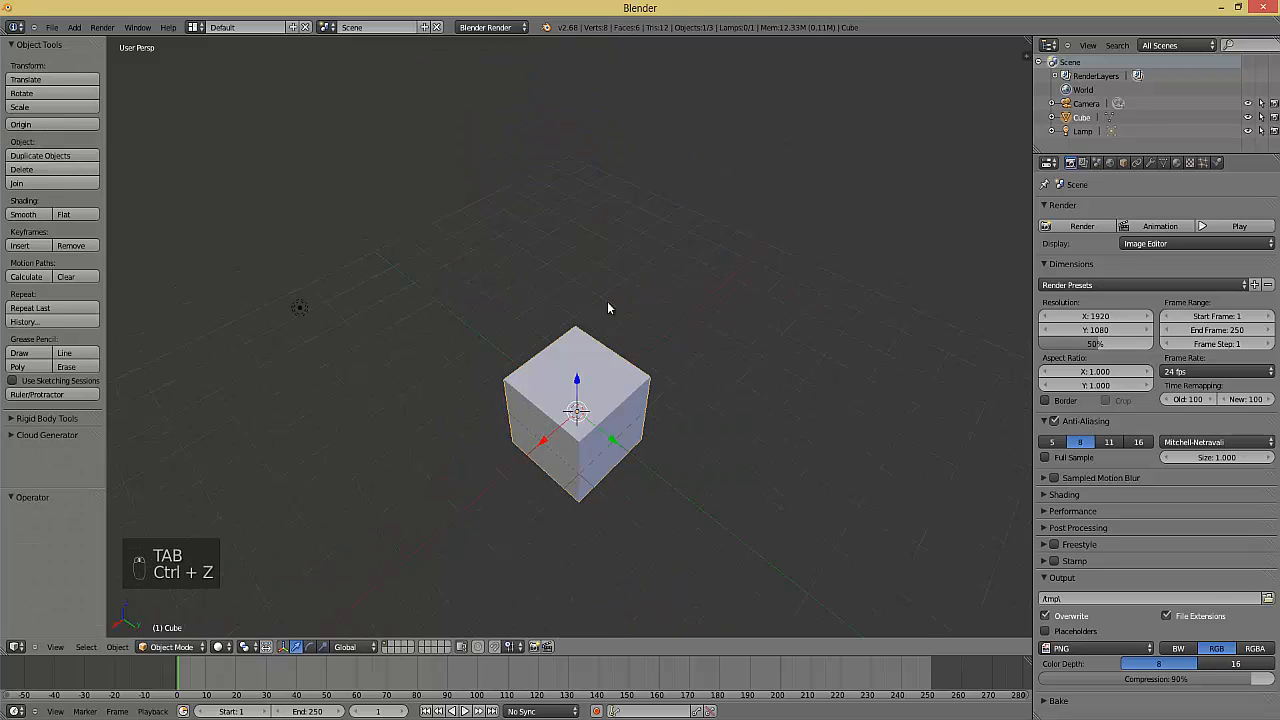
pyautogui.hotkey('ctrl', 'z')
pyautogui.hotkey('ctrl', 'z')
# Toggle Edit Mode on and off to check the restored cube
pyautogui.press('Tab')
pyautogui.scroll(4, 545, 428)
pyautogui.keyDown('shift'); pyautogui.moveTo(545, 428); pyautogui.dragTo(526, 326, button='middle'); pyautogui.keyUp('shift')
pyautogui.press('Tab')
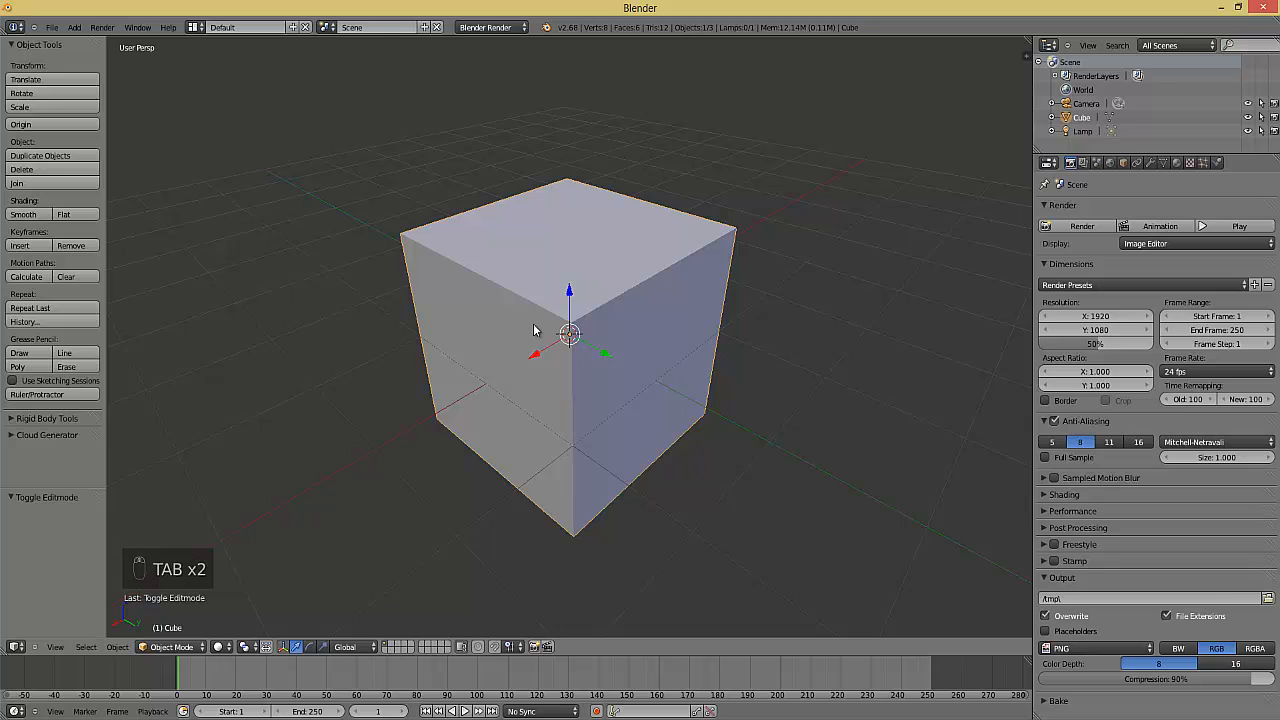
# Try to redo the undone mesh edits, switching the cube into Edit Mode along the way
pyautogui.hotkey('ctrl', 'shift', 'z')
pyautogui.hotkey('ctrl', 'shift', 'z')
pyautogui.hotkey('ctrl', 'shift', 'z')
pyautogui.press('Tab')
pyautogui.hotkey('ctrl', 'z')
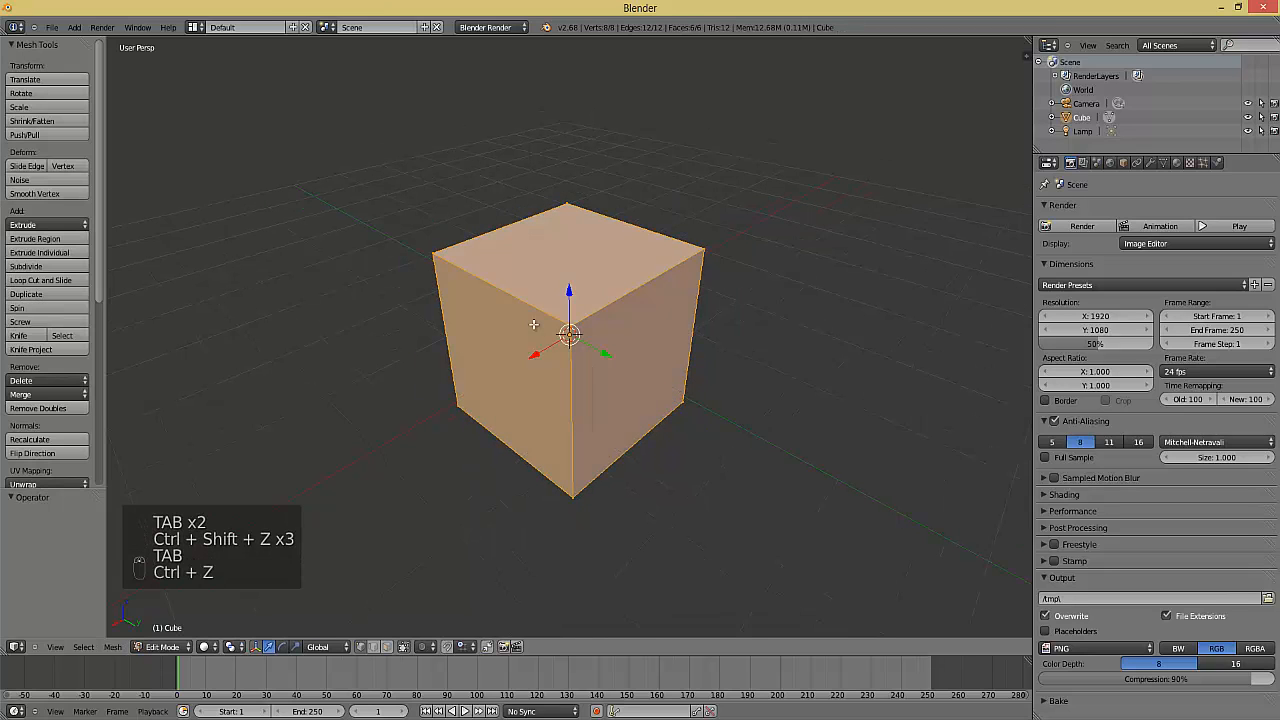
pyautogui.hotkey('ctrl', 'shift', 'z')
pyautogui.hotkey('ctrl', 'shift', 'z')
pyautogui.hotkey('ctrl', 'shift', 'z')
pyautogui.hotkey('ctrl', 'shift', 'z')
pyautogui.hotkey('ctrl', 'shift', 'z')
pyautogui.hotkey('ctrl', 'shift', 'z')
# Open the save-as file browser, cancel it without saving, and return the cube to Object Mode
pyautogui.press('F2')
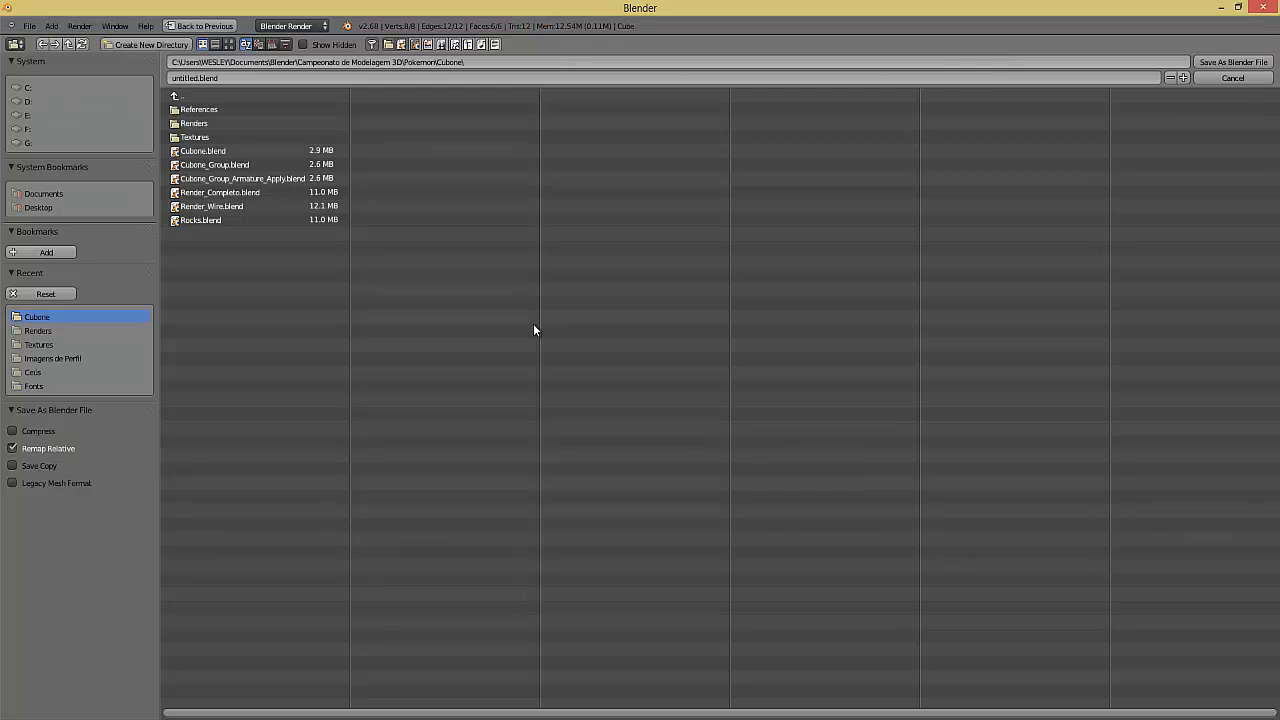
pyautogui.click(1233, 78)
pyautogui.press('Tab')
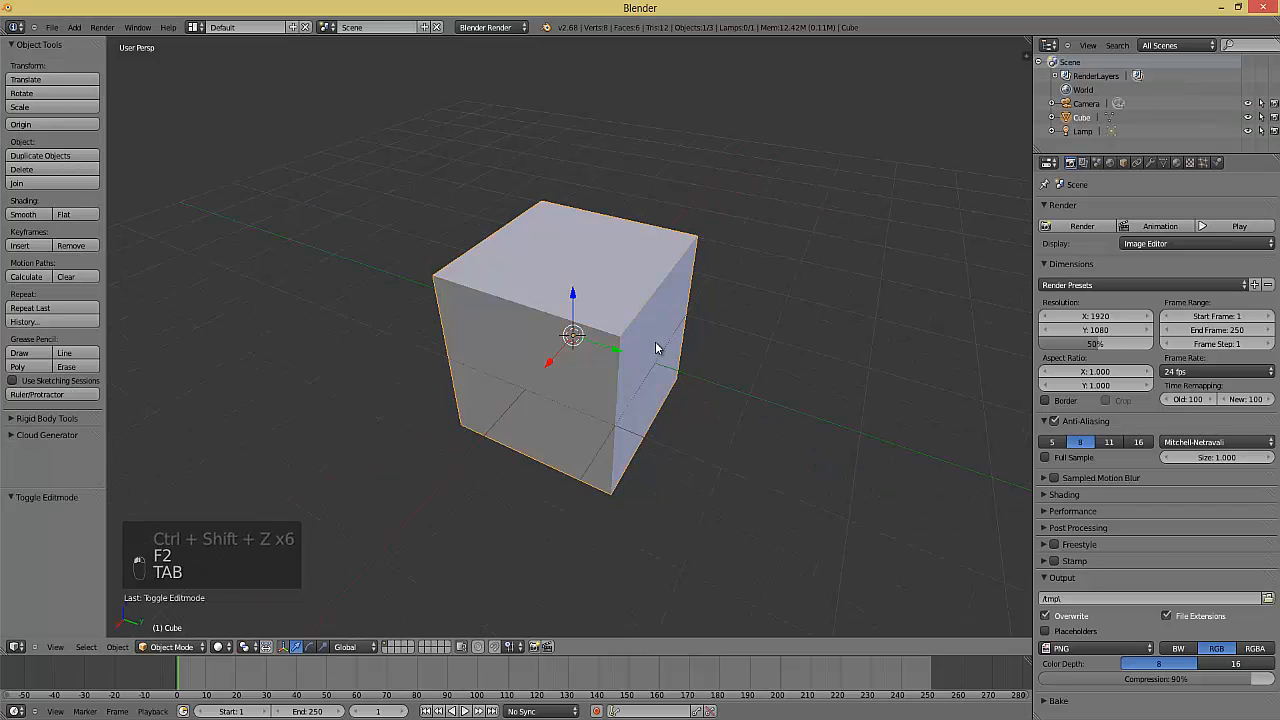
# Undo the last mode change and try again to redo the earlier mesh edits
pyautogui.hotkey('ctrl', 'z')
pyautogui.hotkey('ctrl', 'shift', 'z')
pyautogui.hotkey('ctrl', 'shift', 'z')
pyautogui.hotkey('ctrl', 'shift', 'z')
pyautogui.hotkey('ctrl', 'shift', 'z')
pyautogui.hotkey('ctrl', 'shift', 'z')
pyautogui.hotkey('ctrl', 'shift', 'z')
pyautogui.hotkey('ctrl', 'shift', 'z')
pyautogui.hotkey('ctrl', 'shift', 'z')
pyautogui.hotkey('ctrl', 'shift', 'z')
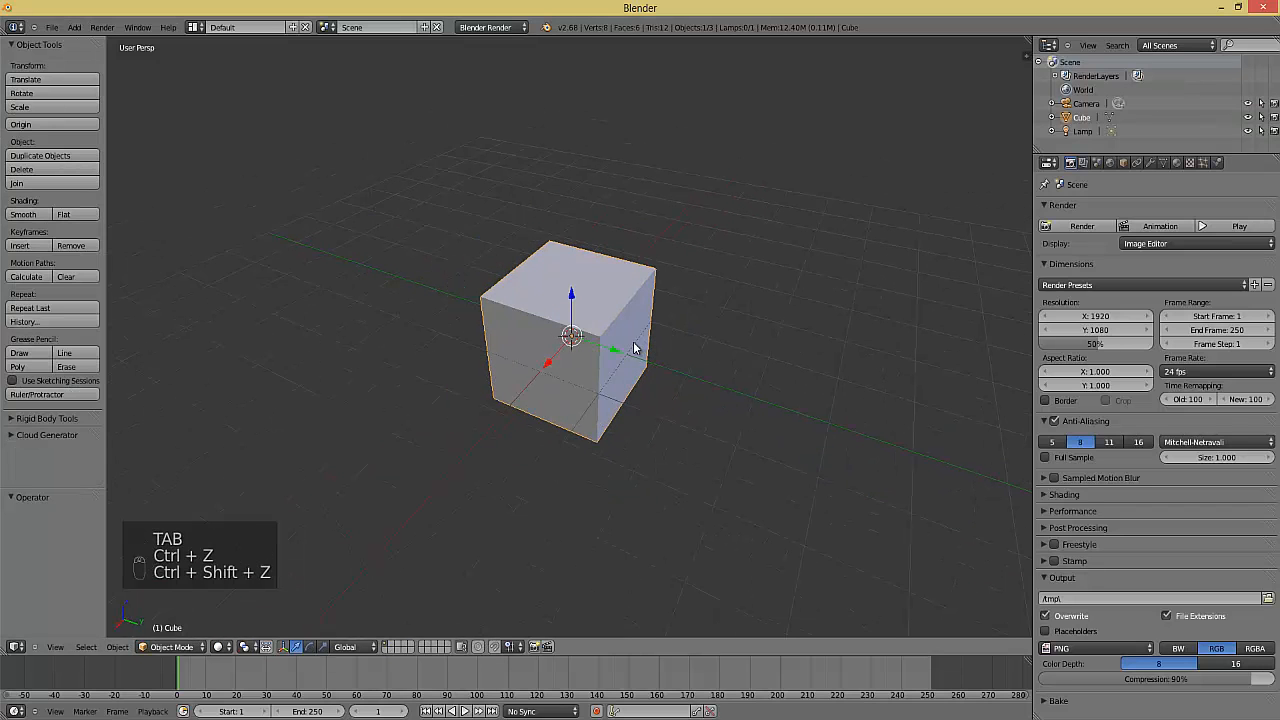
pyautogui.hotkey('ctrl', 'shift', 'z')
pyautogui.hotkey('ctrl', 'shift', 'z')
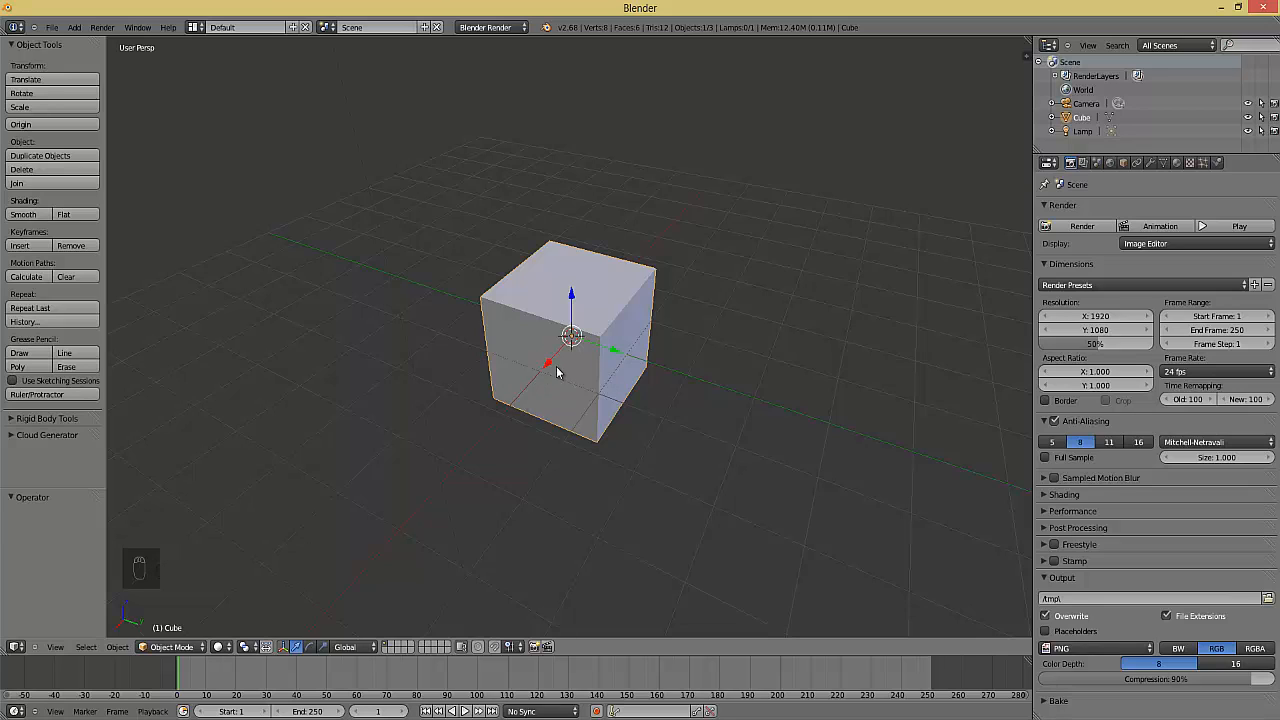
# Enter Edit Mode with face selection and extrude the cube's top face upward as a region by about 1.54
pyautogui.moveTo(579, 293); pyautogui.dragTo(552, 309, button='middle')
pyautogui.scroll(1, 553, 318)
pyautogui.press('Tab')
pyautogui.moveTo(400, 302)
pyautogui.mouseDown(button='middle')
pyautogui.moveTo(374, 307)
pyautogui.moveTo(412, 284)
pyautogui.mouseUp(button='middle')
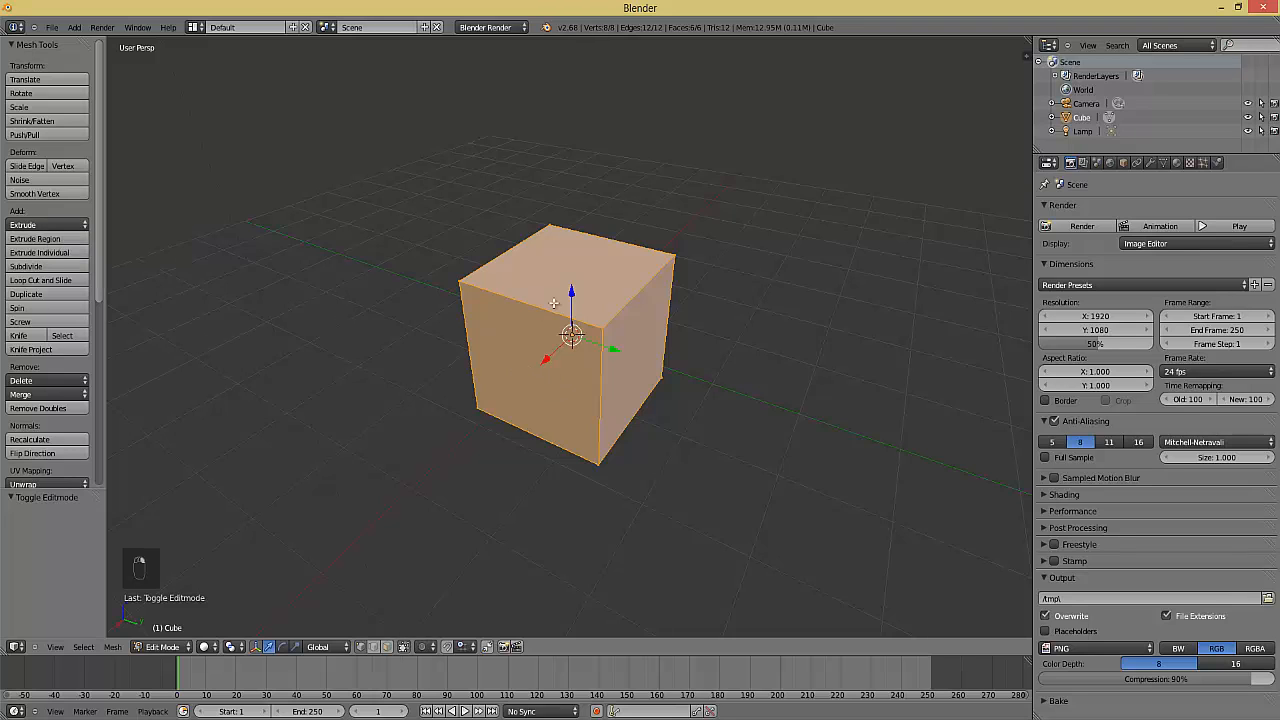
pyautogui.click(388, 647)
pyautogui.rightClick(575, 270)
pyautogui.hotkey('alt', 'e')
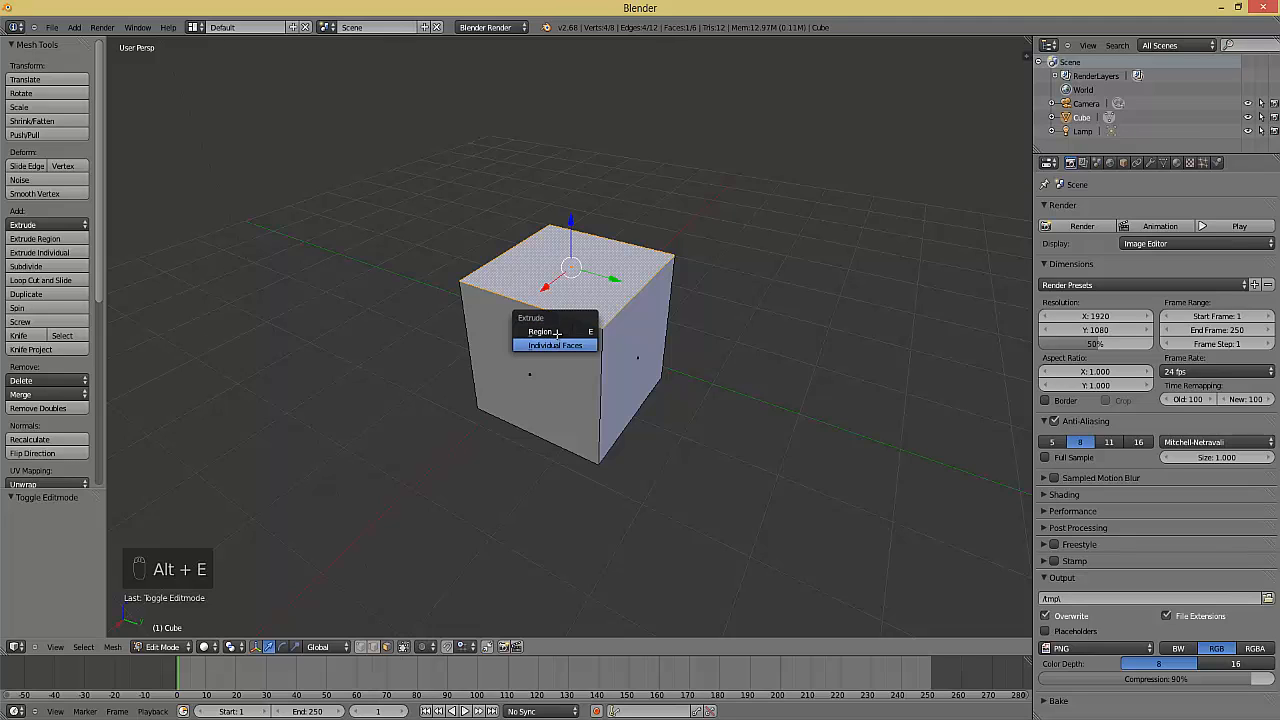
pyautogui.press('e')
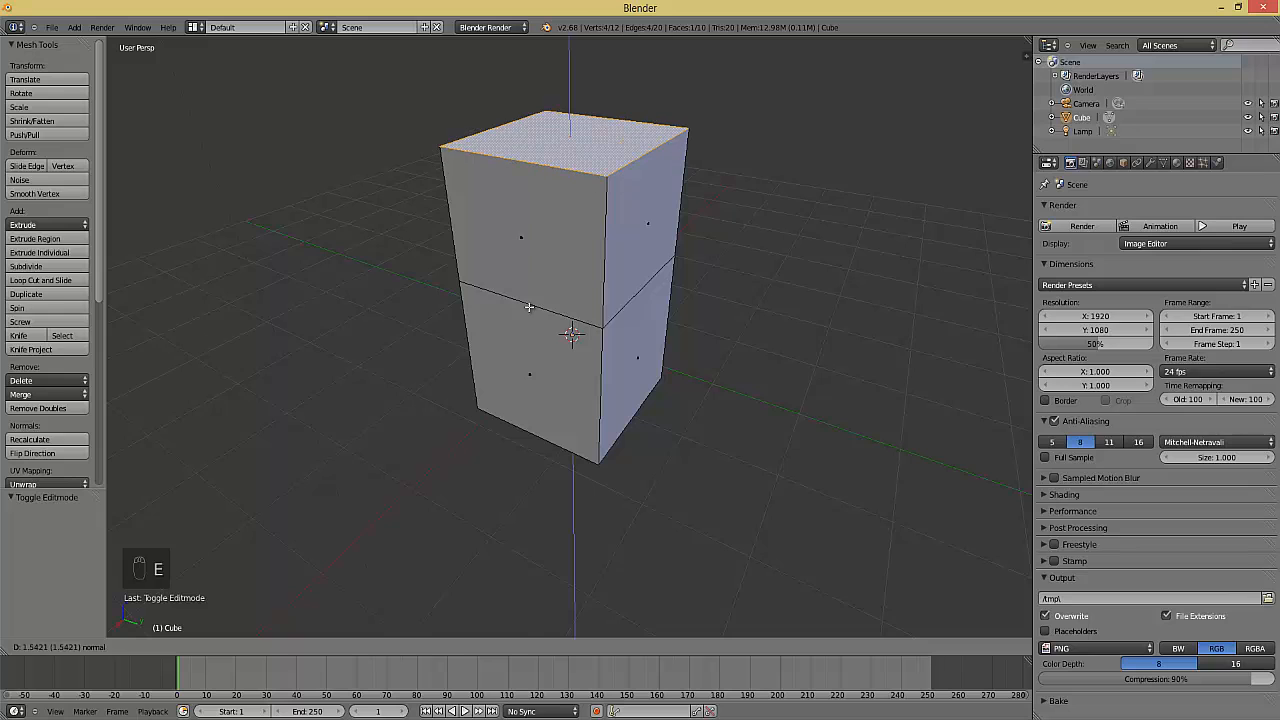
pyautogui.click(544, 319)
# Extrude the cube's lower side face about 0.849 along Y and its lower front face about 0.812 along X
pyautogui.rightClick(642, 358)
pyautogui.press('e')
pyautogui.click(702, 383)
pyautogui.rightClick(540, 375)
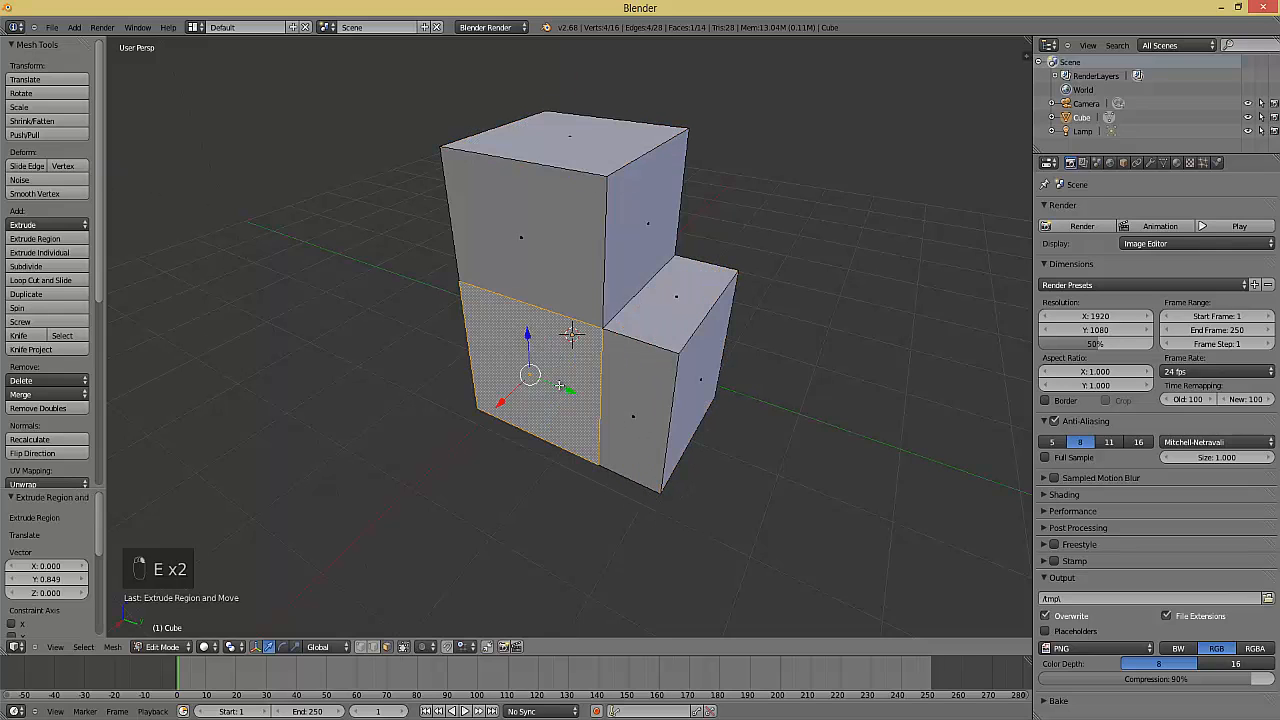
pyautogui.press('e')
pyautogui.click(532, 402)
# Select the top face of the upper block and extrude it upward by about 0.439
pyautogui.rightClick(541, 262)
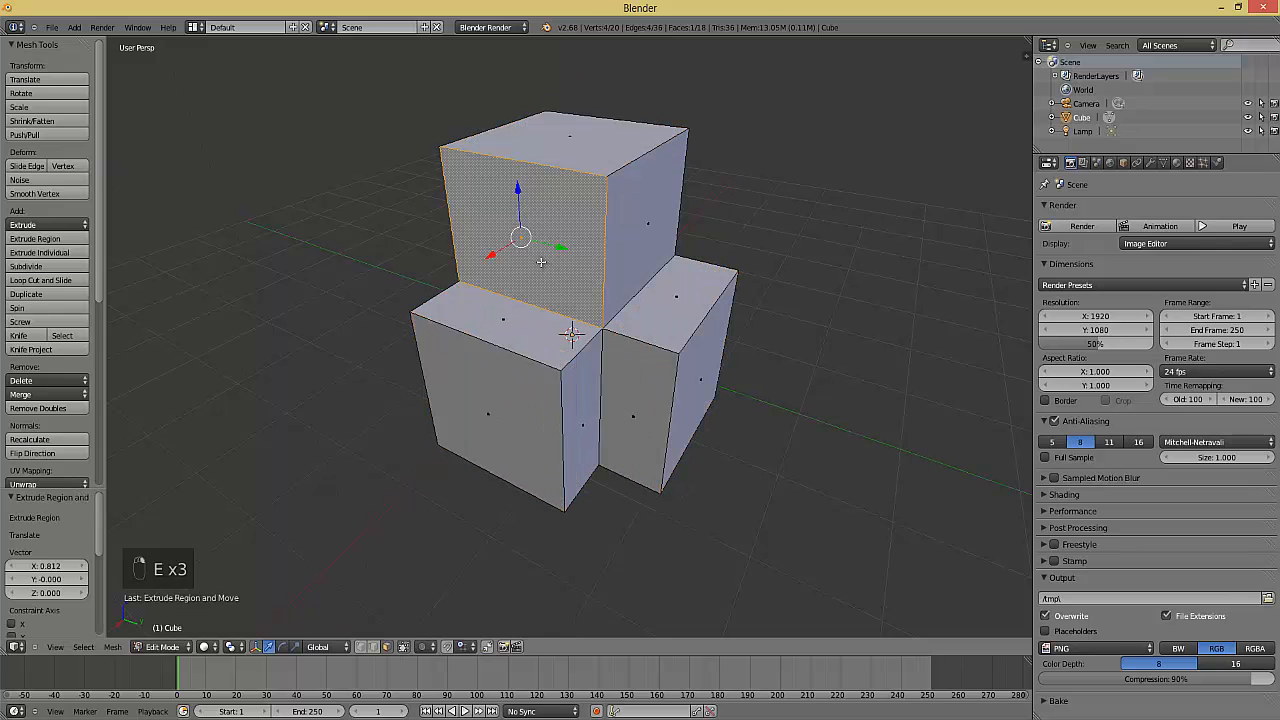
pyautogui.rightClick(595, 118)
pyautogui.press('e')
pyautogui.click(630, 231)
pyautogui.scroll(-1, 628, 256)
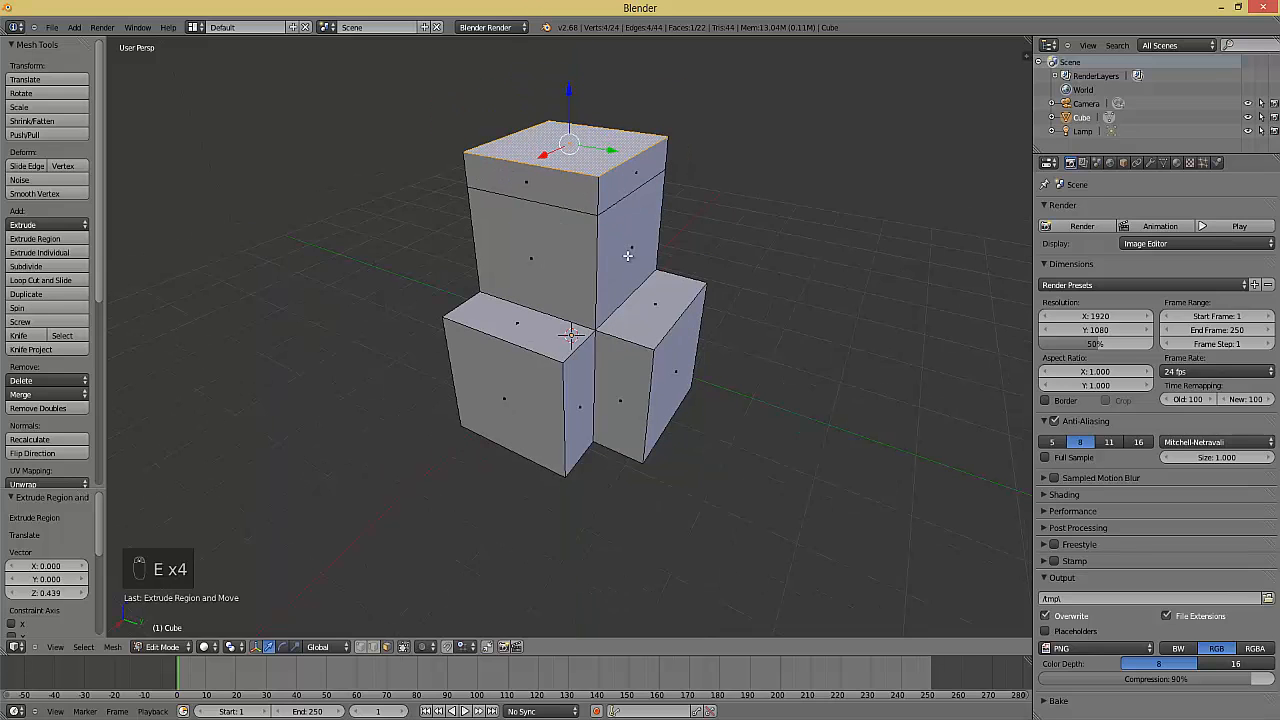
# Try moving the selected top face freely and along the X, Y and Z axes, cancelling the move
pyautogui.keyDown('shift'); pyautogui.moveTo(639, 337); pyautogui.dragTo(635, 468, button='middle'); pyautogui.keyUp('shift')
pyautogui.scroll(2, 628, 414)
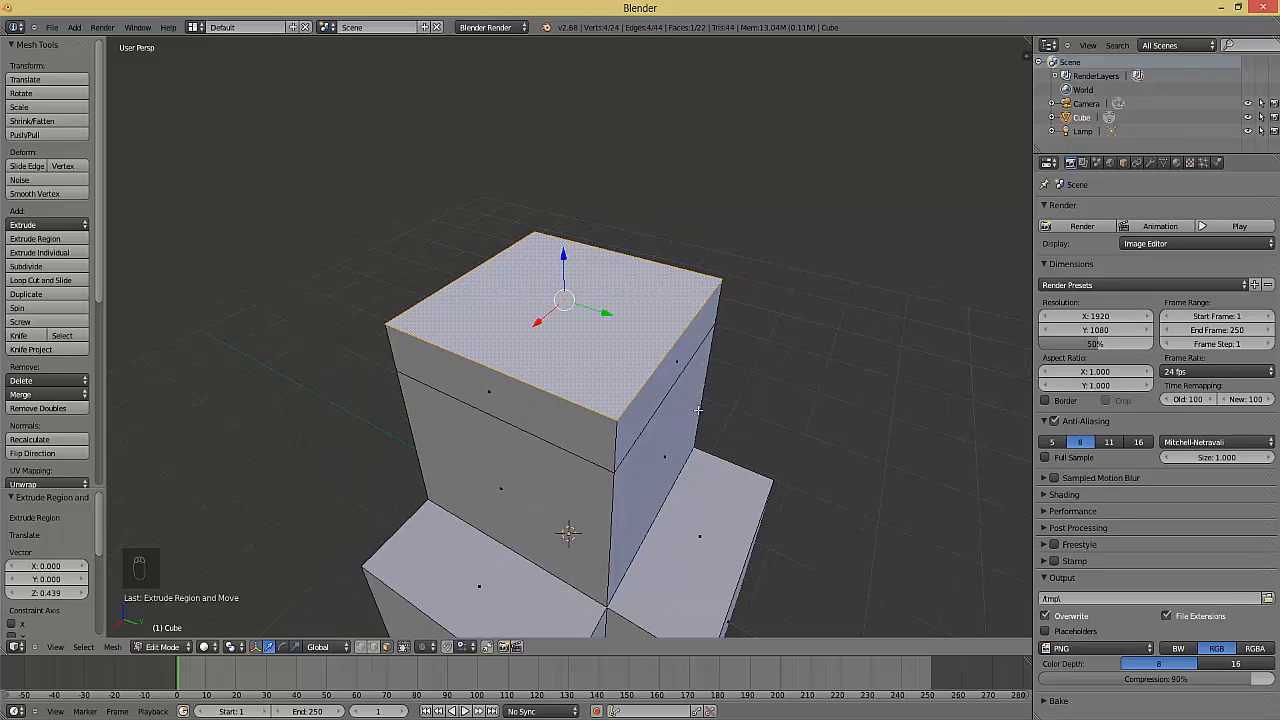
pyautogui.press('g')
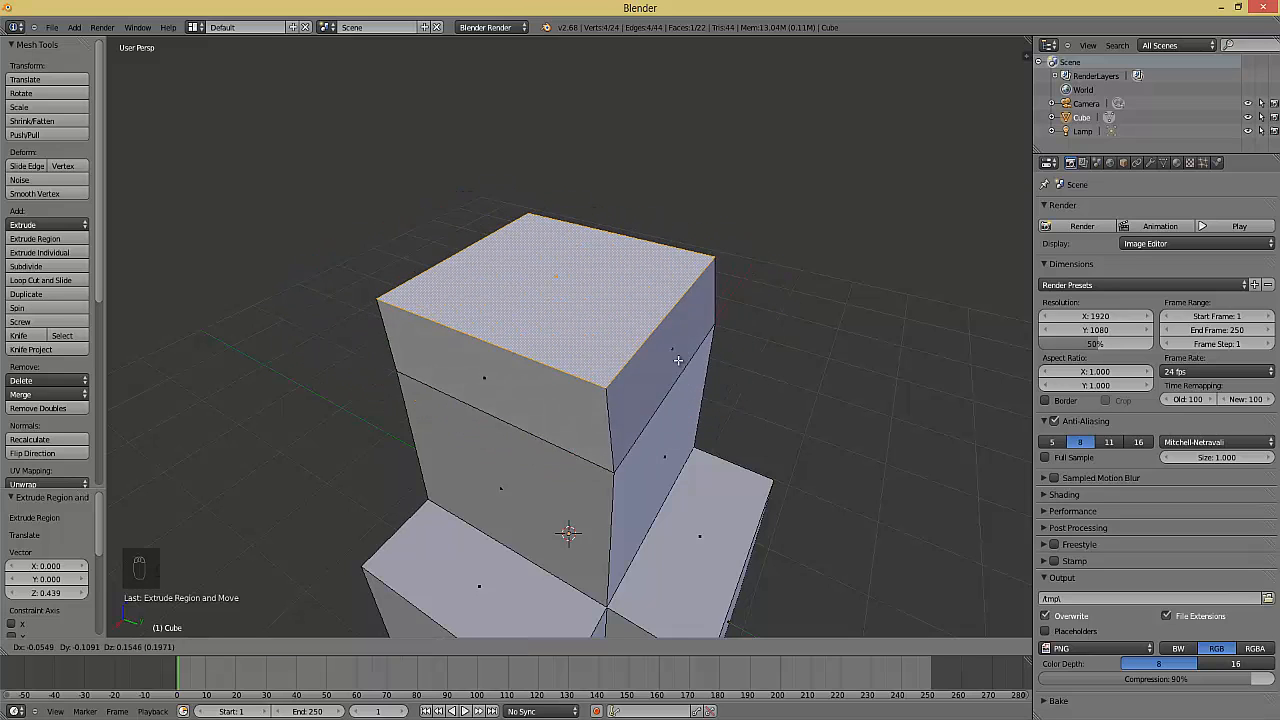
pyautogui.press('x')
pyautogui.press('y')
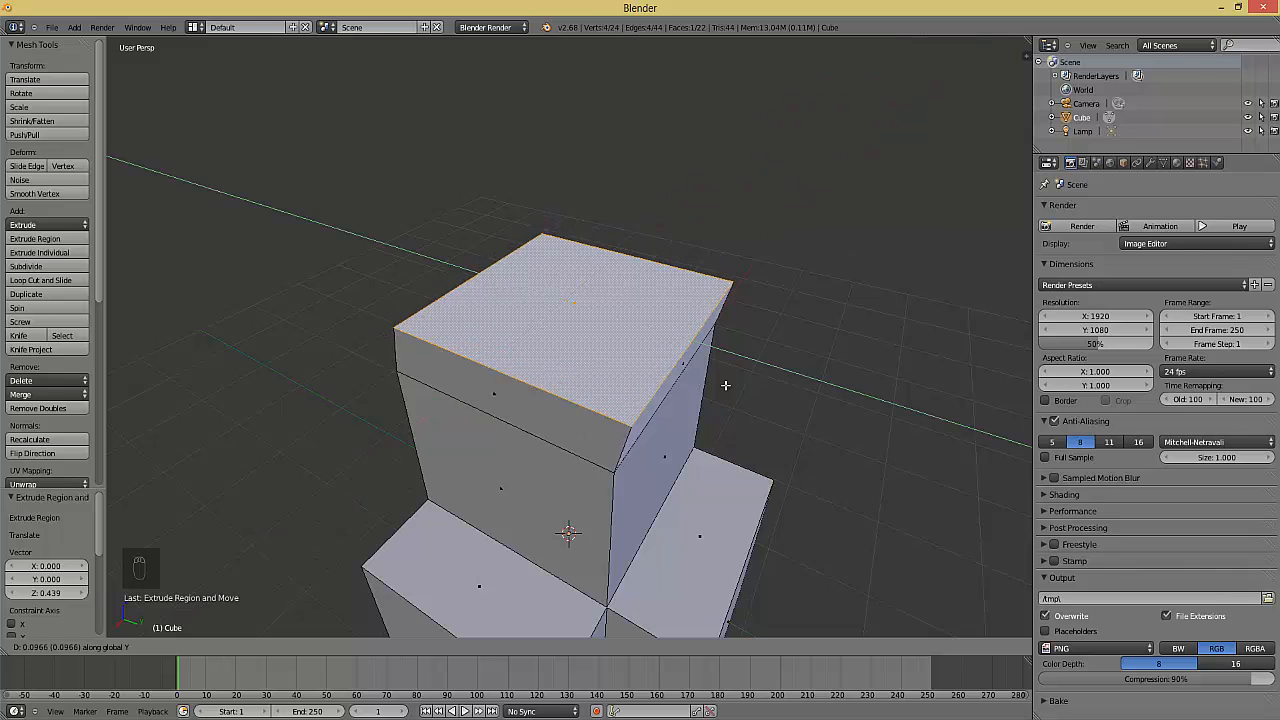
pyautogui.press('z')
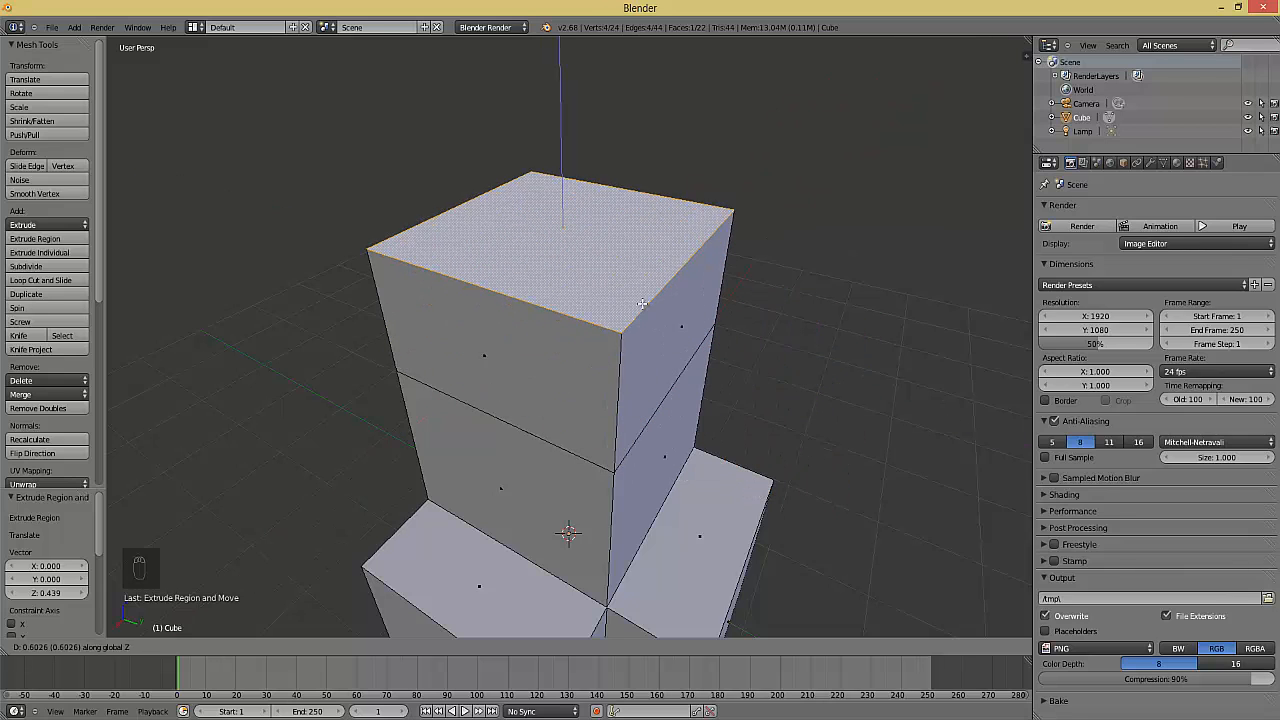
pyautogui.click(645, 345)
# Try scaling the selected top face twice, cancelling each attempt
pyautogui.press('s')
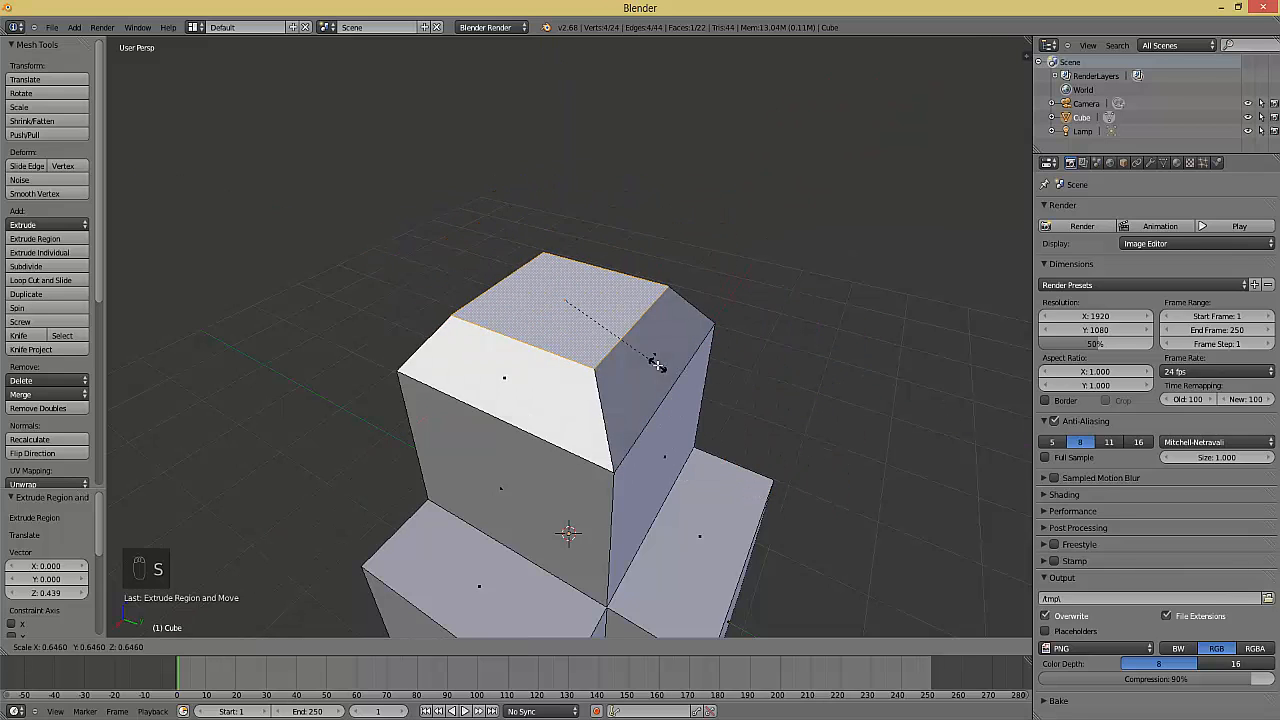
pyautogui.rightClick(668, 375)
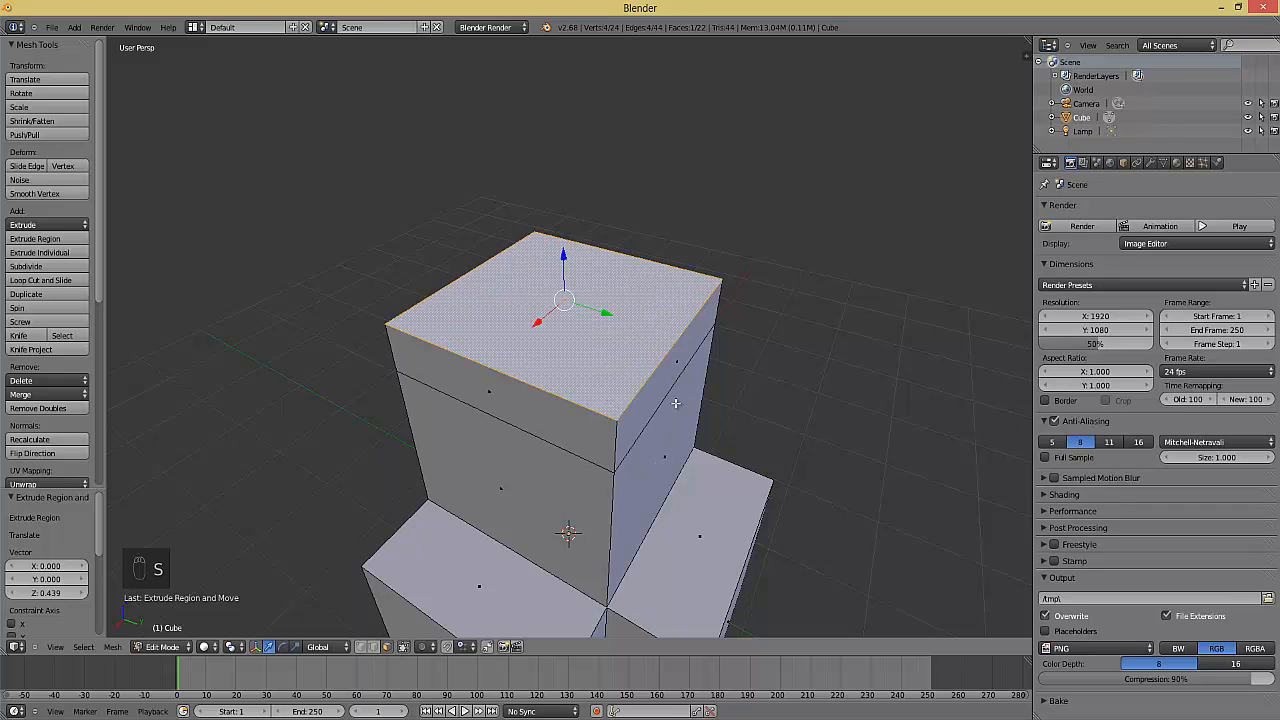
pyautogui.press('s')
pyautogui.rightClick(712, 318)
# Try rotating the top face freely and about the X axis, cancelling each rotation
pyautogui.press('r')
pyautogui.press('r')
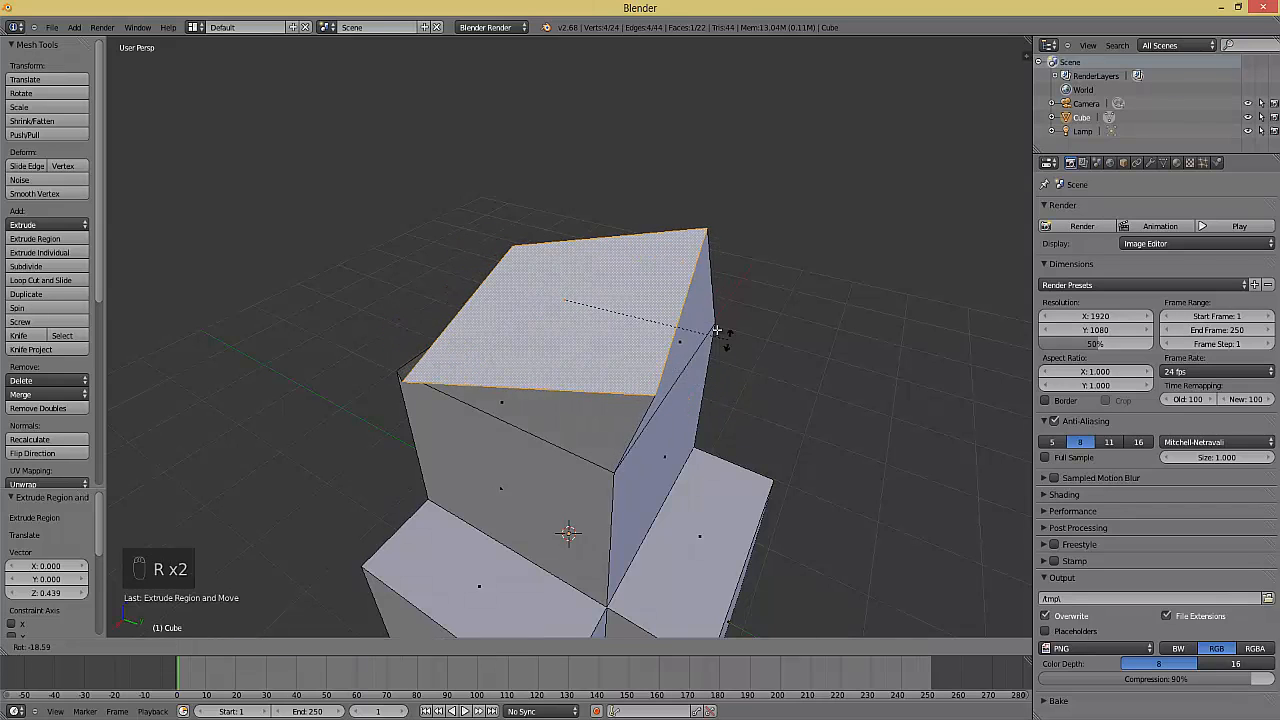
pyautogui.rightClick(700, 443)
pyautogui.press('r')
pyautogui.press('x')
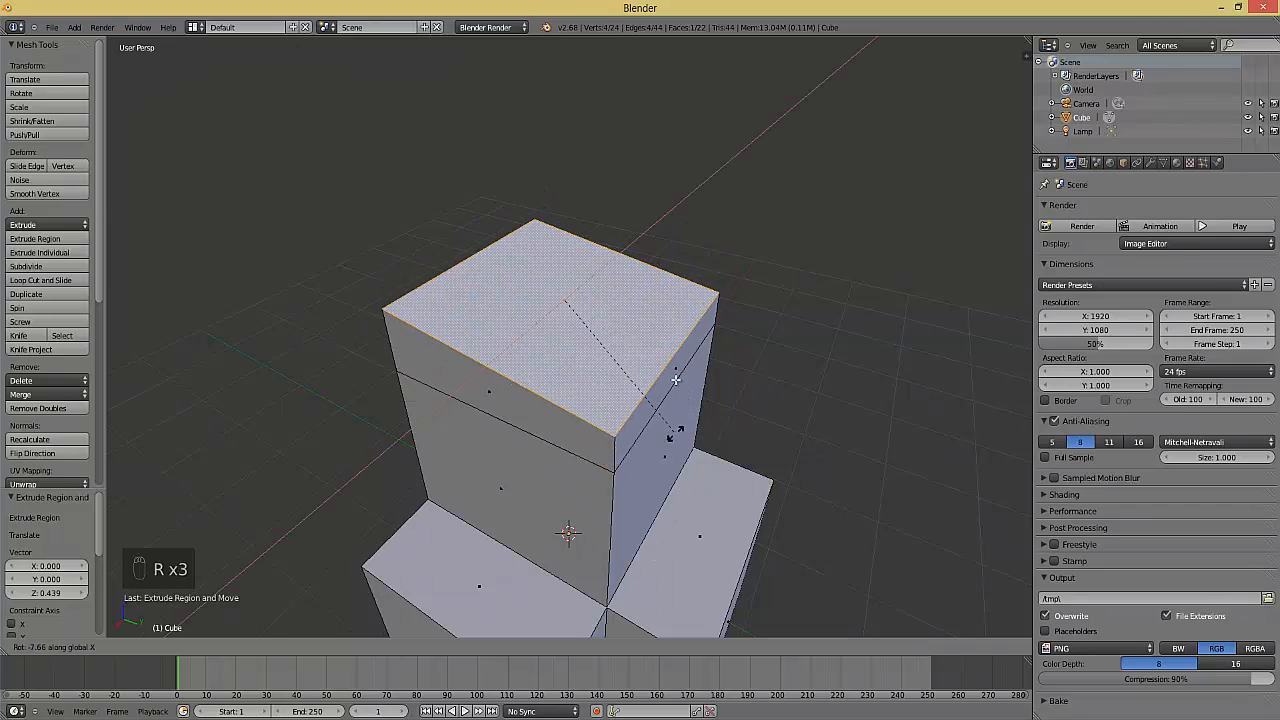
pyautogui.rightClick(680, 398)
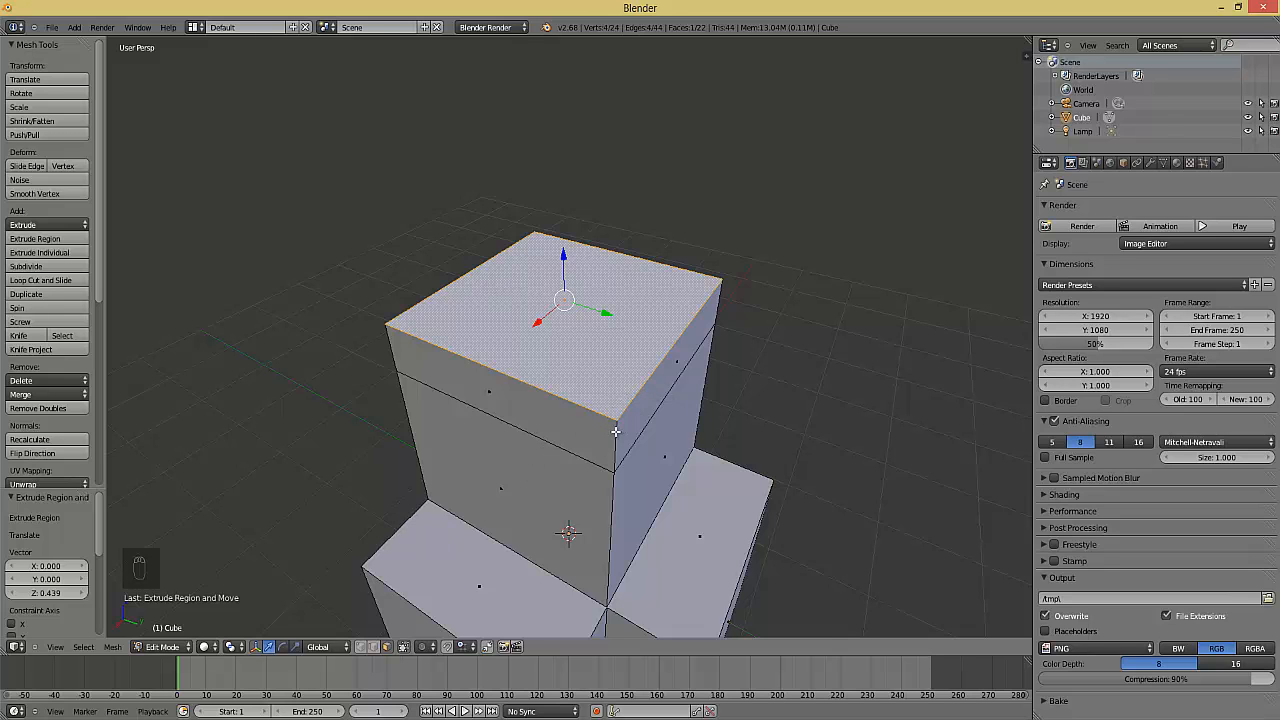
# Extrude the horizontal edge below the top block outward about 0.97 along negative Y and scale it to about 0.608
pyautogui.moveTo(615, 432); pyautogui.dragTo(625, 436, button='middle')
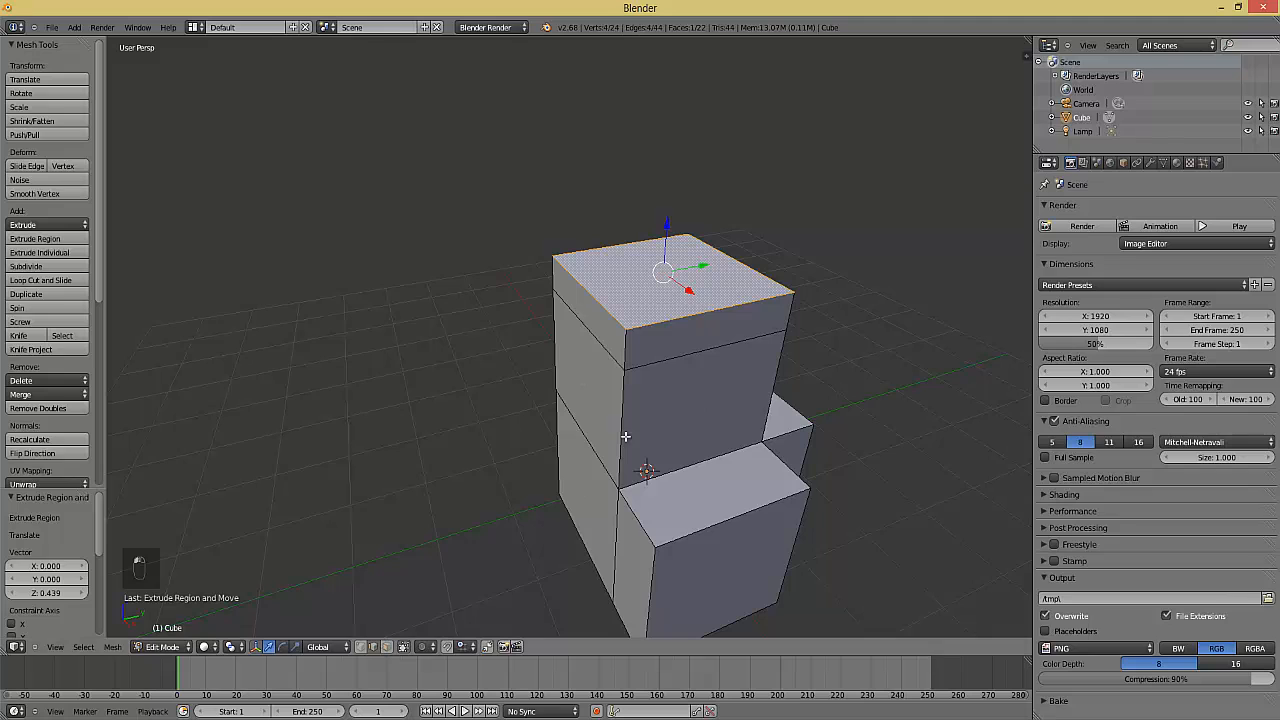
pyautogui.rightClick(600, 348)
pyautogui.press('e')
pyautogui.click(568, 430)
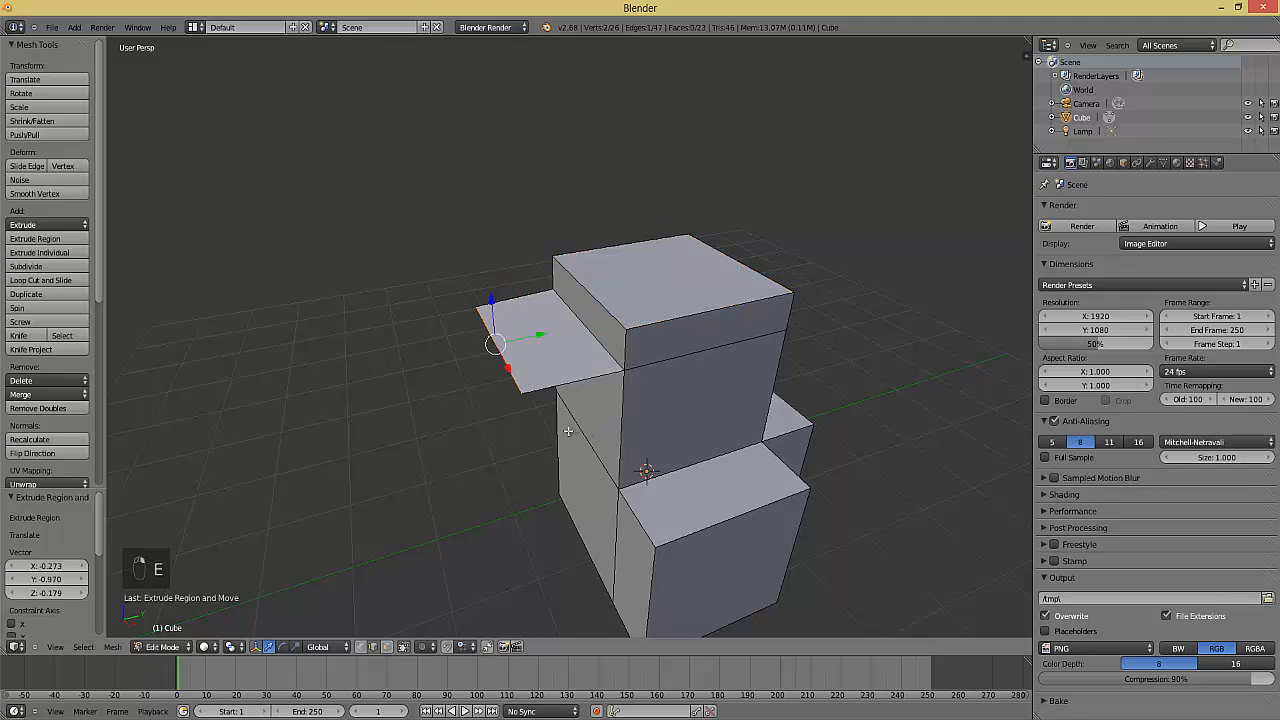
pyautogui.press('s')
pyautogui.click(566, 420)
# Trackball-rotate the extruded edge by about -41.8° and 45.8°, and move it to a new position
pyautogui.press('r')
pyautogui.press('r')
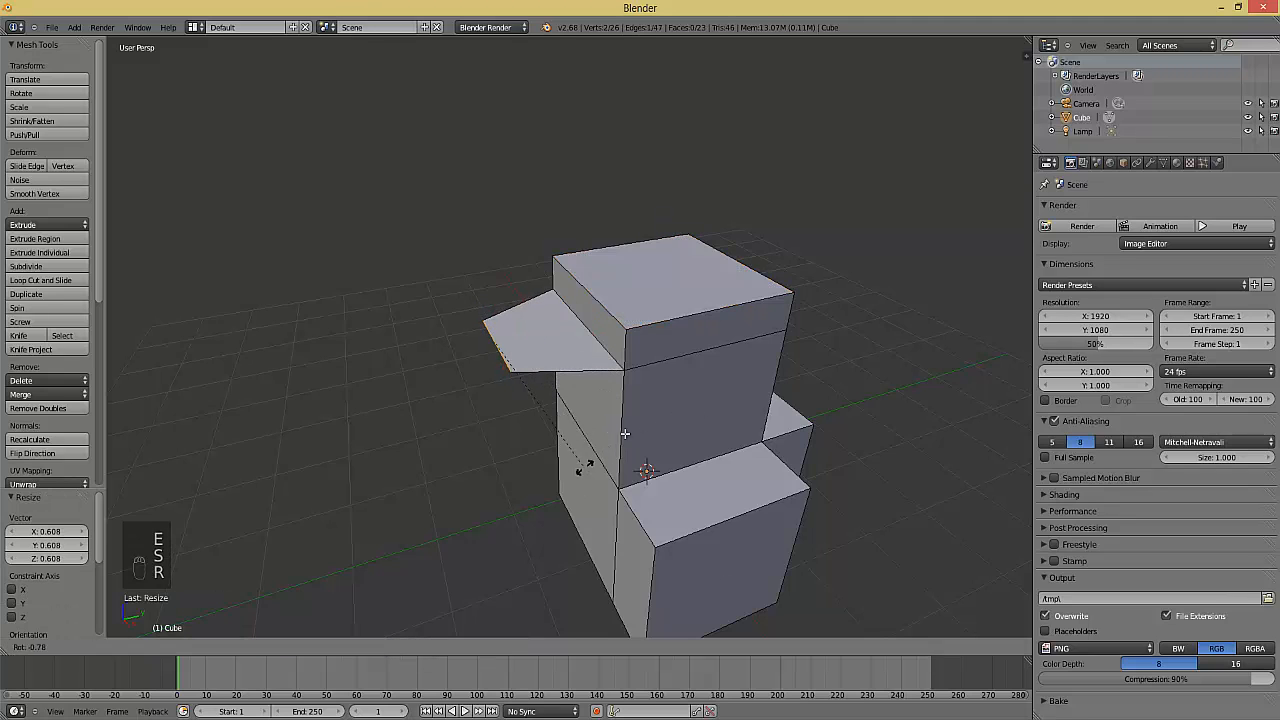
pyautogui.click(637, 417)
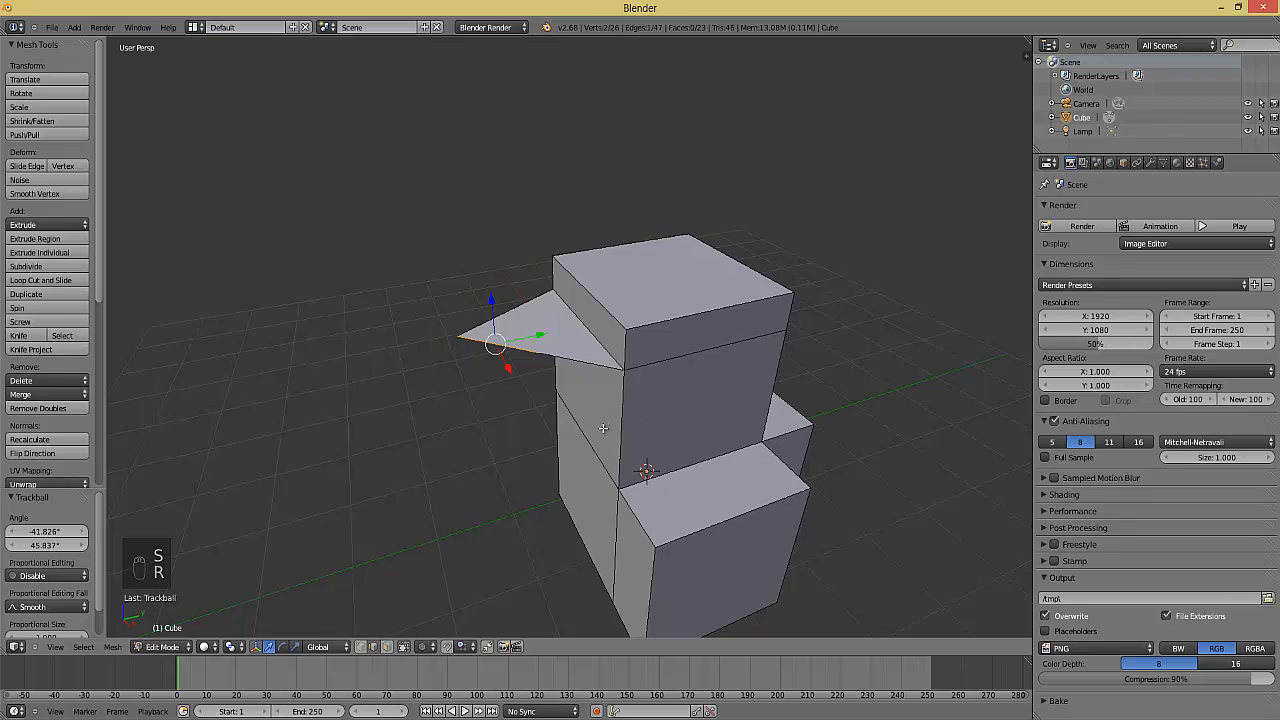
pyautogui.press('g')
pyautogui.click(615, 504)
# Return to Object Mode, undo the extrusions to restore the plain cube, and toggle Edit Mode on and off
pyautogui.moveTo(675, 504); pyautogui.dragTo(519, 297, button='middle')
pyautogui.press('Tab')
pyautogui.hotkey('ctrl', 'z')
pyautogui.press('Tab')
pyautogui.scroll(2, 657, 501)
pyautogui.moveTo(538, 350); pyautogui.dragTo(618, 380, button='middle')
pyautogui.press('Tab')
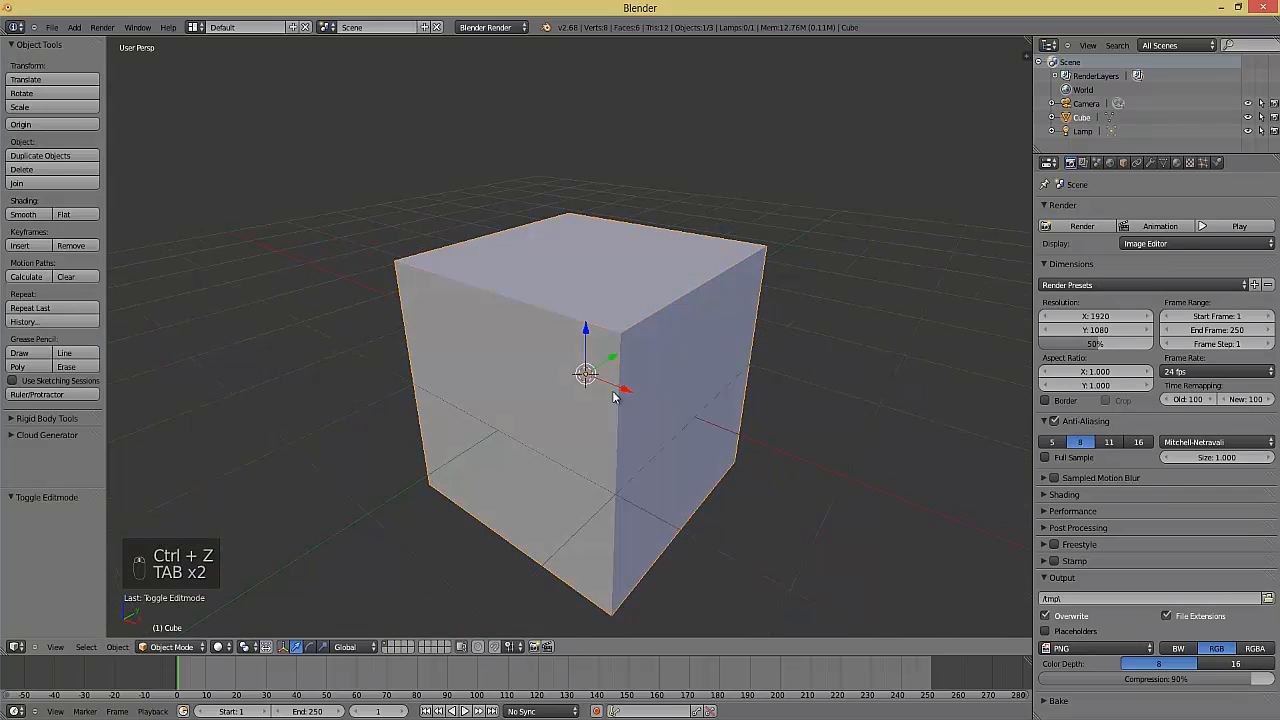
# Enter Edit Mode on the restored cube and frame the whole mesh in view
pyautogui.press('Tab')
pyautogui.scroll(1, 545, 370)
pyautogui.scroll(-1, 444, 336)
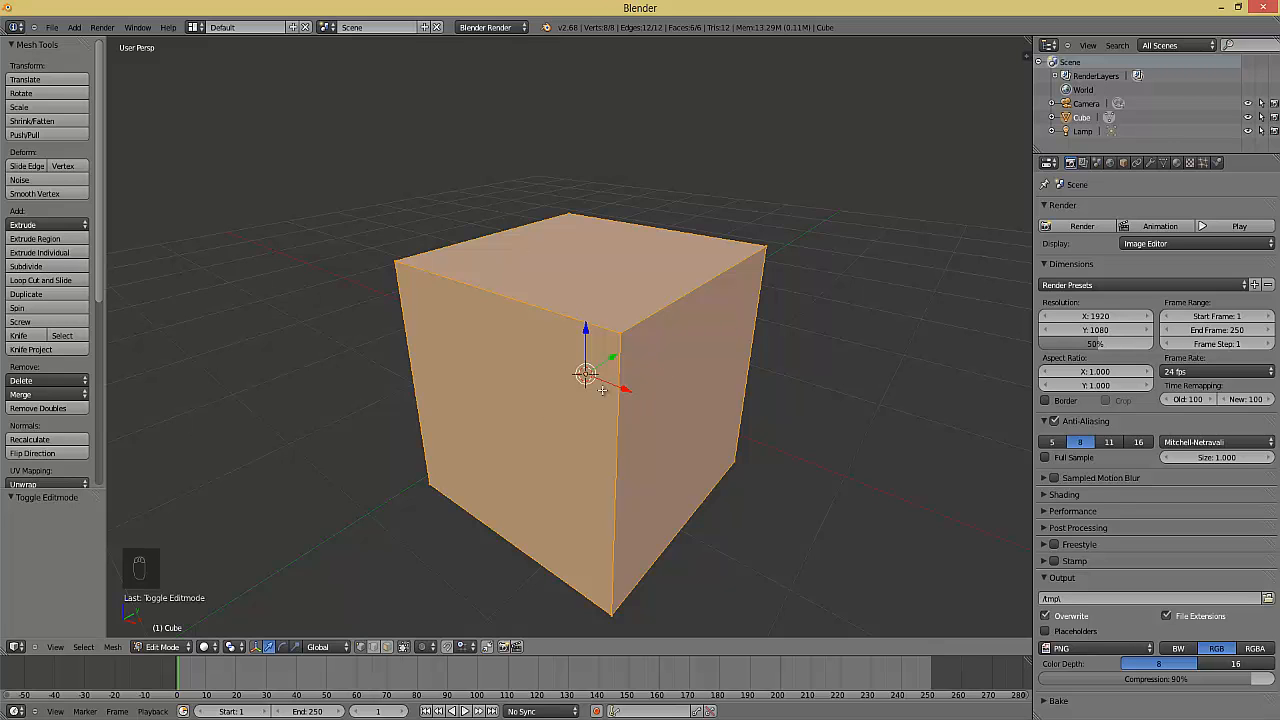
pyautogui.moveTo(679, 358); pyautogui.dragTo(635, 341, button='middle')
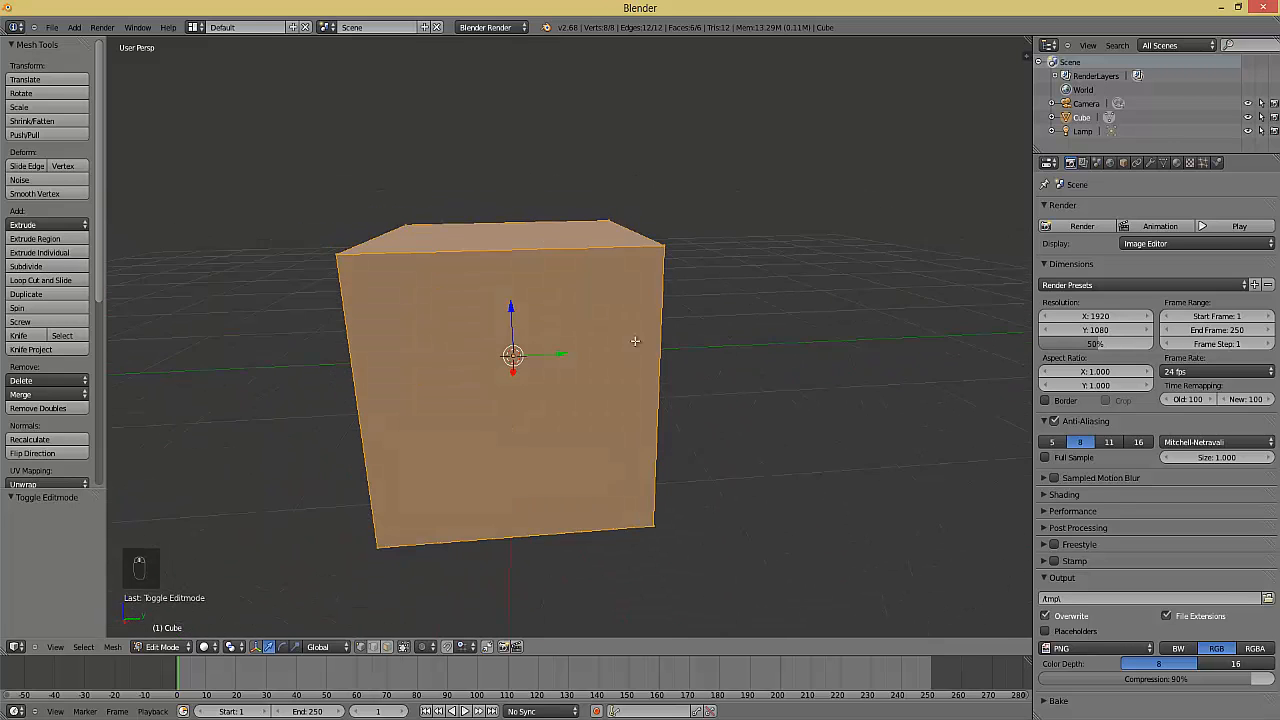
pyautogui.press('KP_Decimal')
pyautogui.scroll(-5, 499, 359)
pyautogui.moveTo(497, 360); pyautogui.dragTo(580, 386, button='middle')
# Subdivide the whole cube with one cut and select the new vertex at the centre of a side face
pyautogui.click(40, 266)
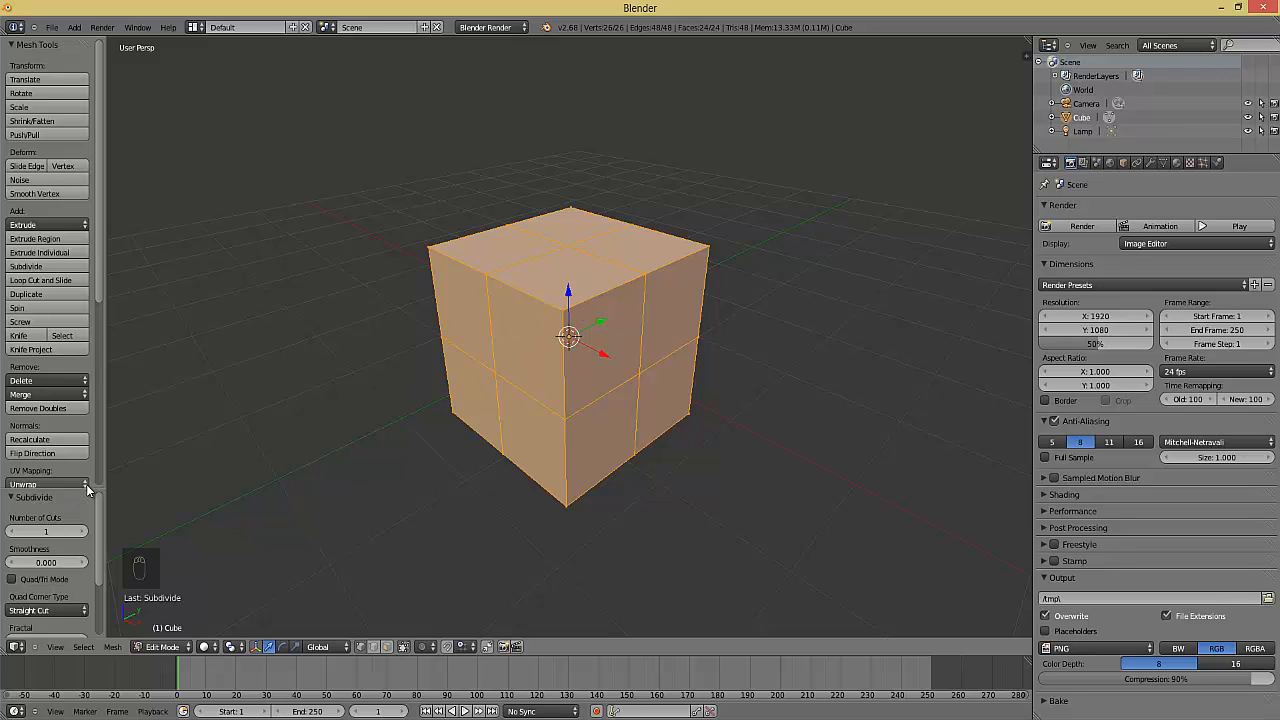
pyautogui.scroll(-3, 86, 484)
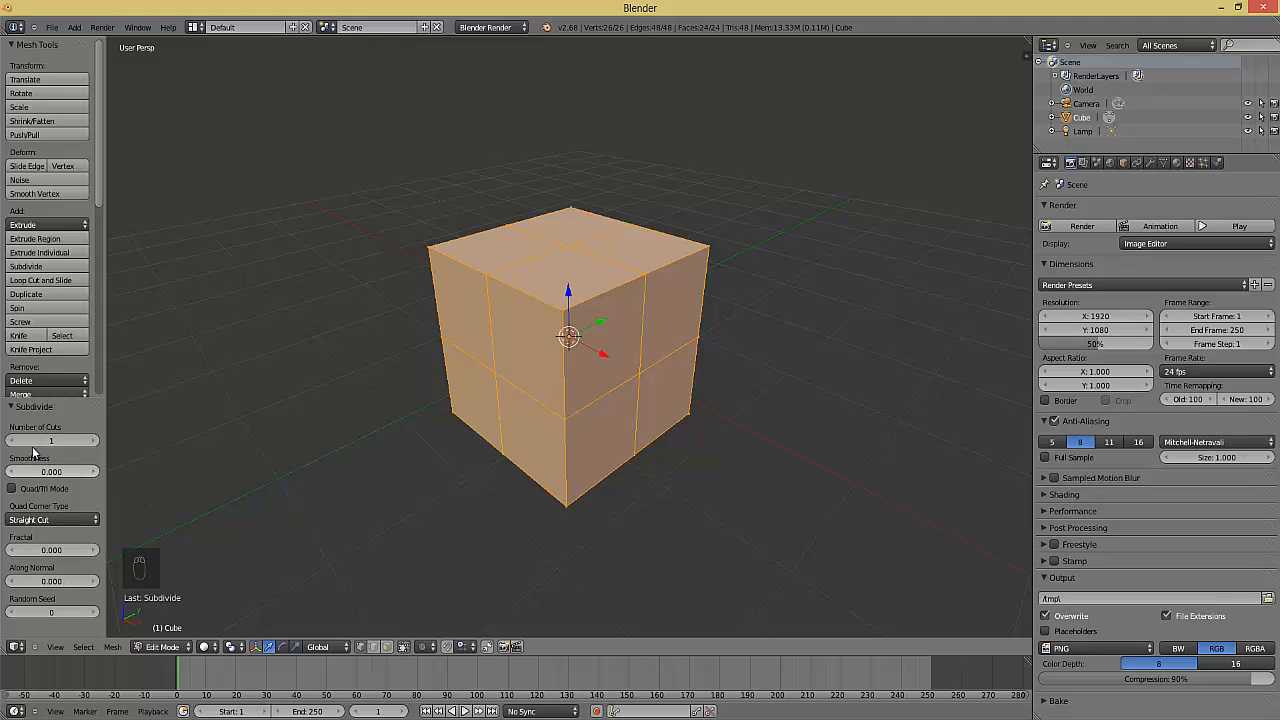
pyautogui.rightClick(564, 309)
pyautogui.rightClick(523, 372)
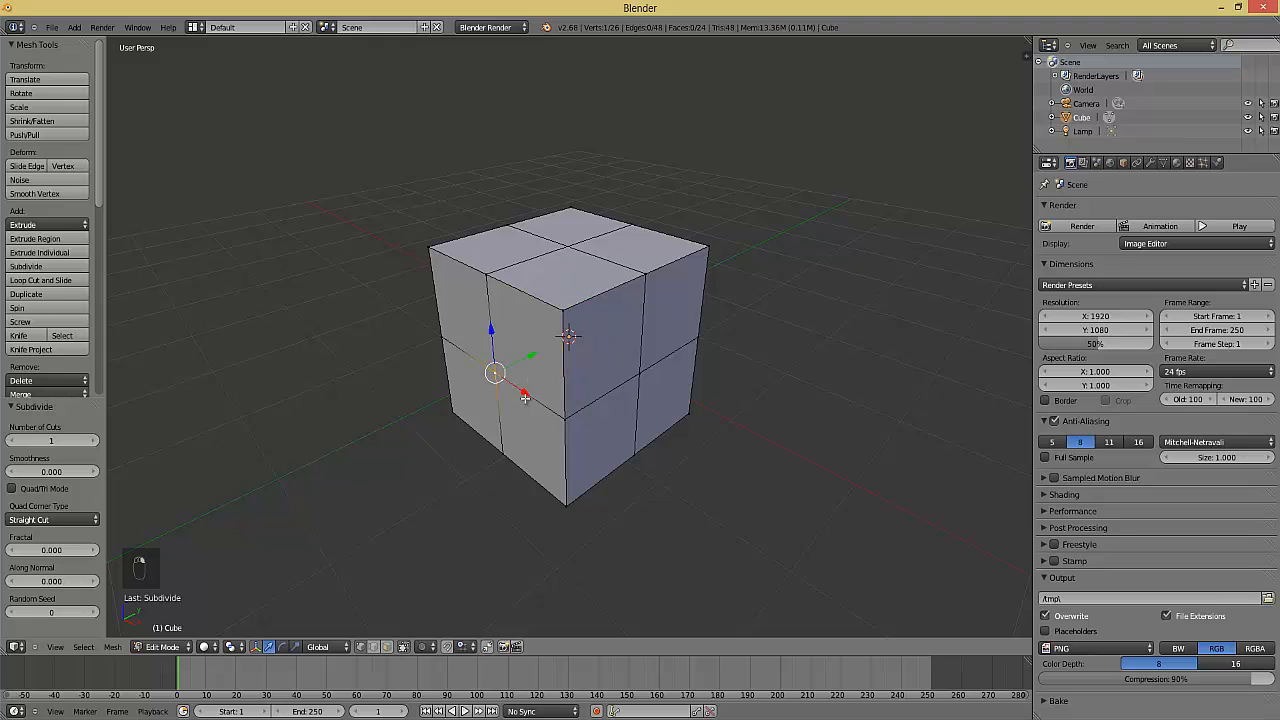
pyautogui.press('a')
pyautogui.rightClick(516, 382)
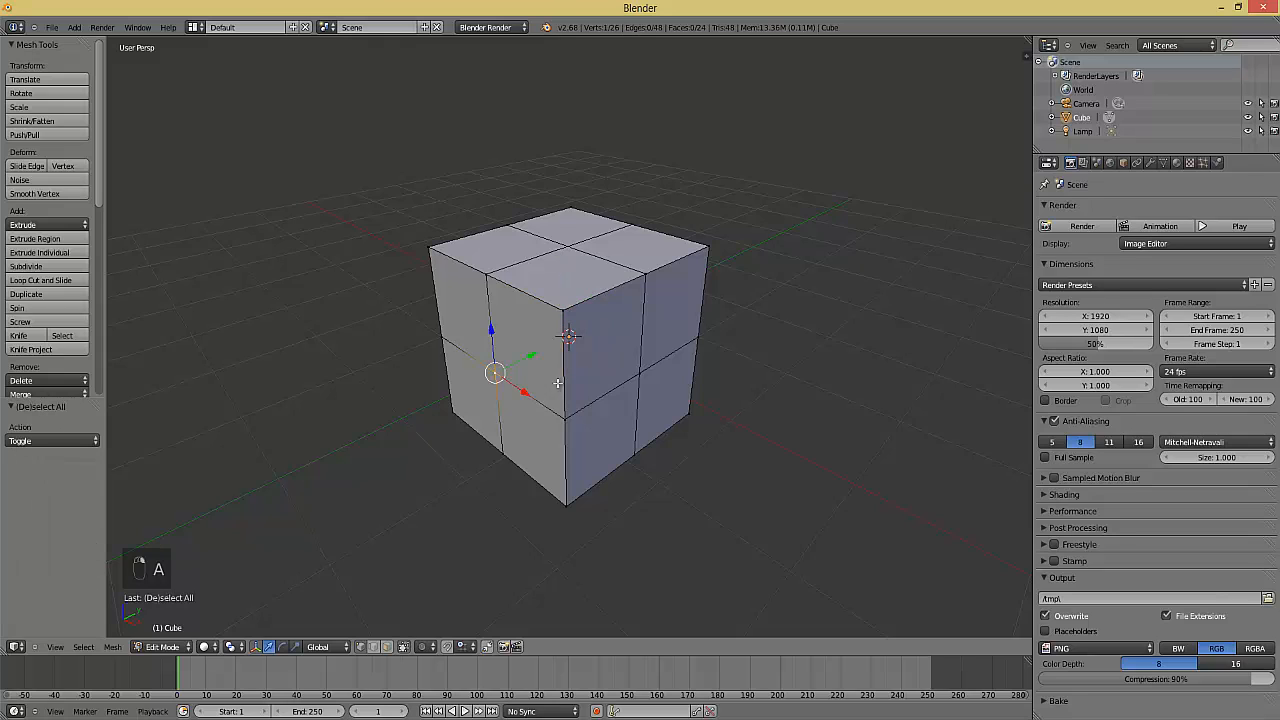
# Undo the vertex selections and the subdivision, back to the fully selected plain cube
pyautogui.hotkey('ctrl', 'z')
pyautogui.hotkey('ctrl', 'z')
pyautogui.hotkey('ctrl', 'z')
pyautogui.hotkey('ctrl', 'z')
pyautogui.hotkey('ctrl', 'z')
pyautogui.hotkey('ctrl', 'z')
pyautogui.hotkey('ctrl', 'z')
pyautogui.hotkey('ctrl', 'z')
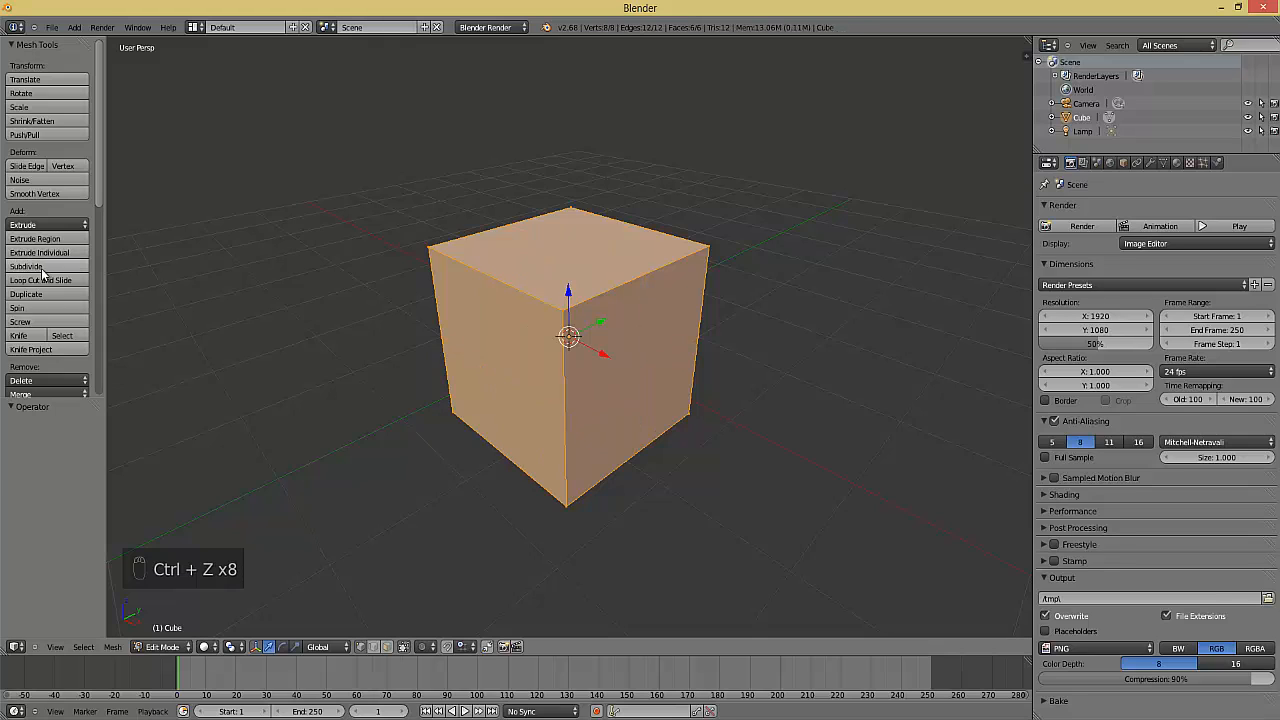
# Subdivide the whole cube, trying three cuts before setting the number of cuts to 2
pyautogui.click(26, 266)
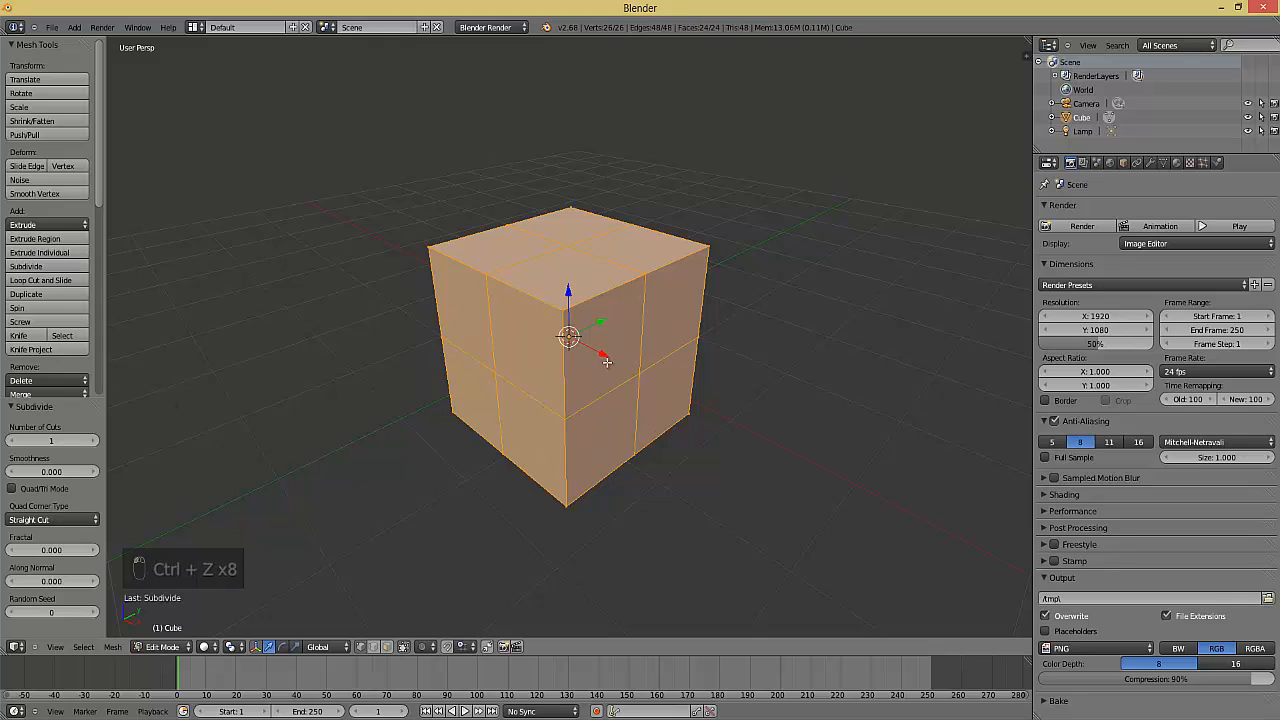
pyautogui.click(91, 443)
pyautogui.click(94, 443)
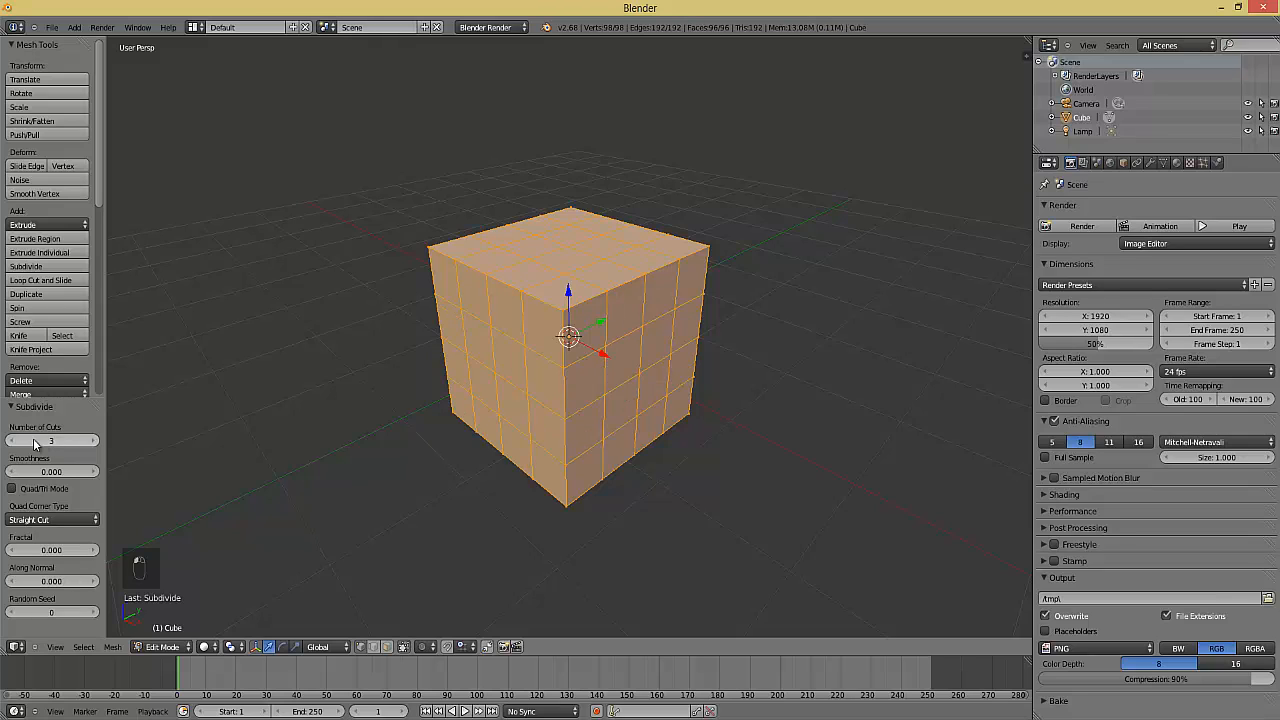
pyautogui.click(13, 443)
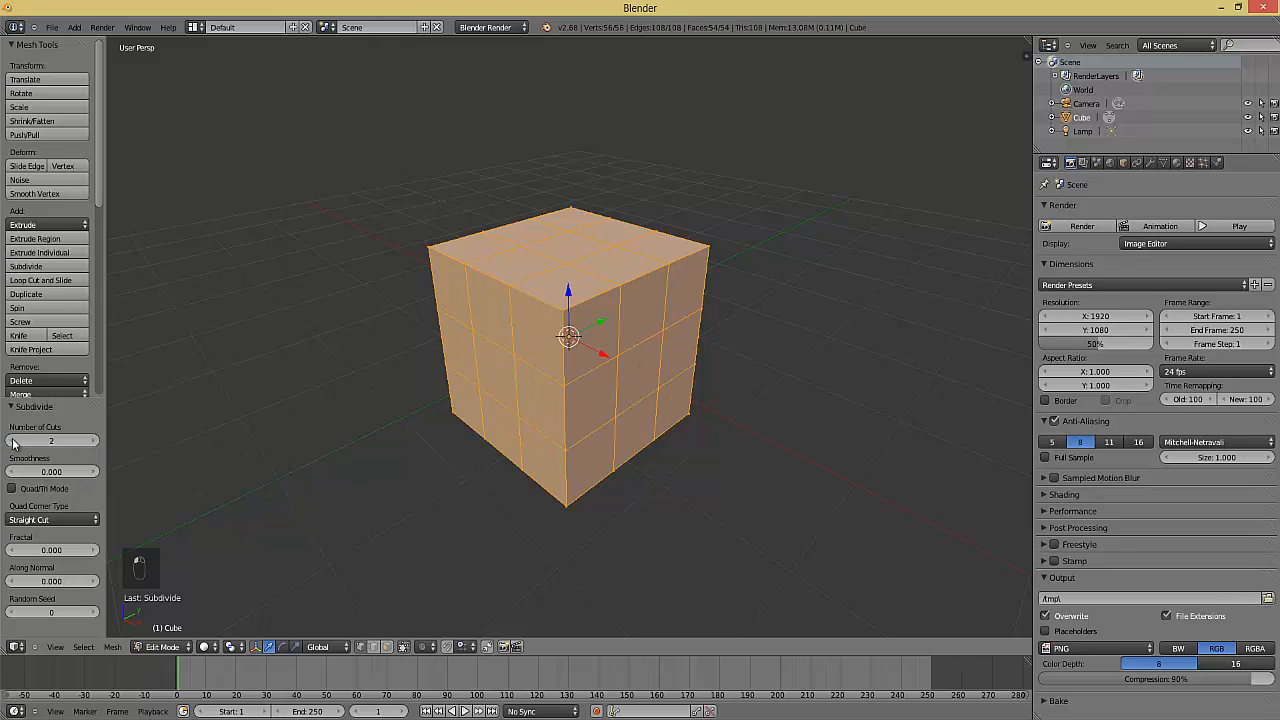
# Try the subdivision's Quad/Tri Mode on and off, and set Fractal to 1.100 and Along Normal to 1.000
pyautogui.moveTo(52, 475)
pyautogui.mouseDown()
pyautogui.moveTo(112, 472)
pyautogui.moveTo(48, 474)
pyautogui.mouseUp()
pyautogui.click(47, 489)
pyautogui.click(47, 488)
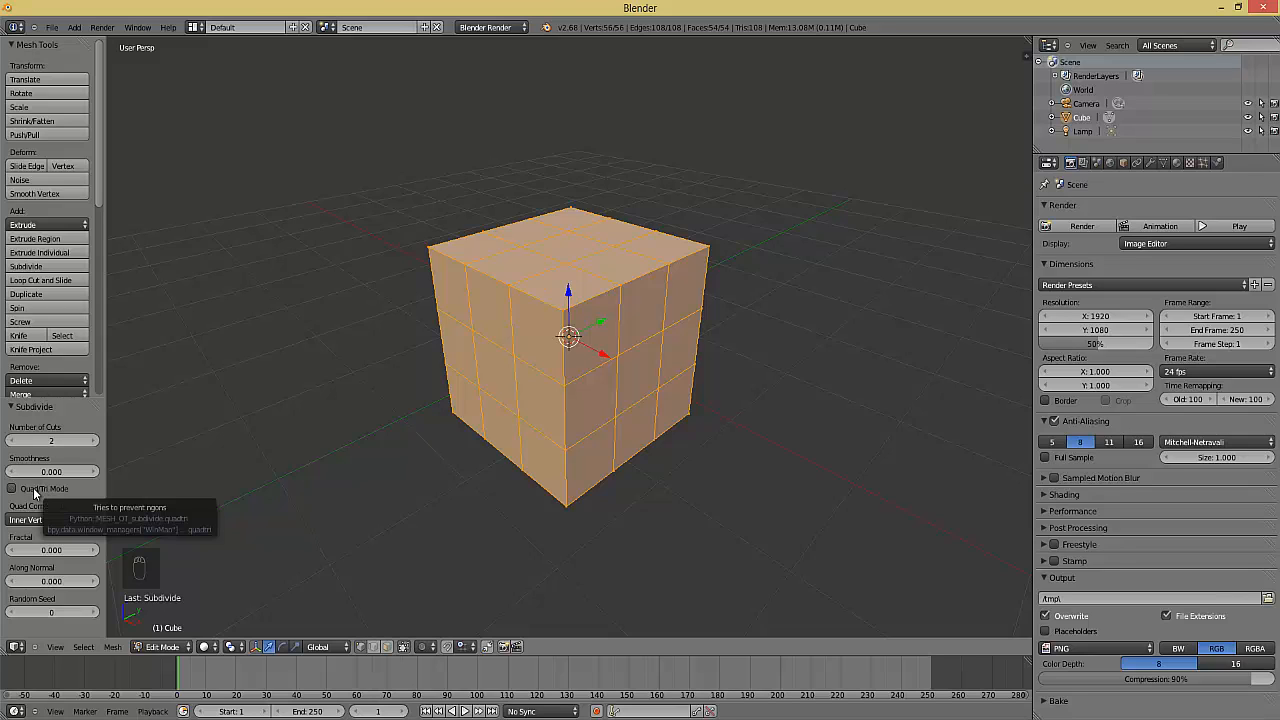
pyautogui.moveTo(51, 551)
pyautogui.mouseDown()
pyautogui.moveTo(377, 557)
pyautogui.moveTo(30, 551)
pyautogui.mouseUp()
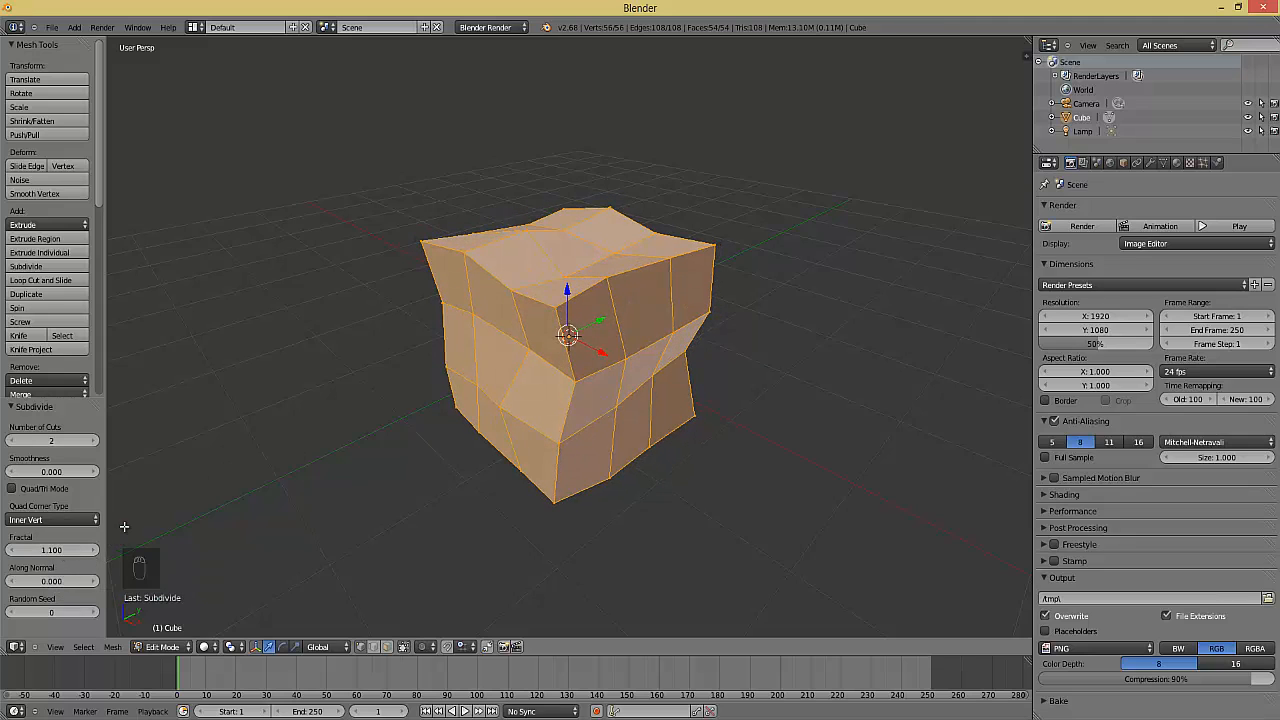
pyautogui.moveTo(39, 583); pyautogui.dragTo(186, 576)
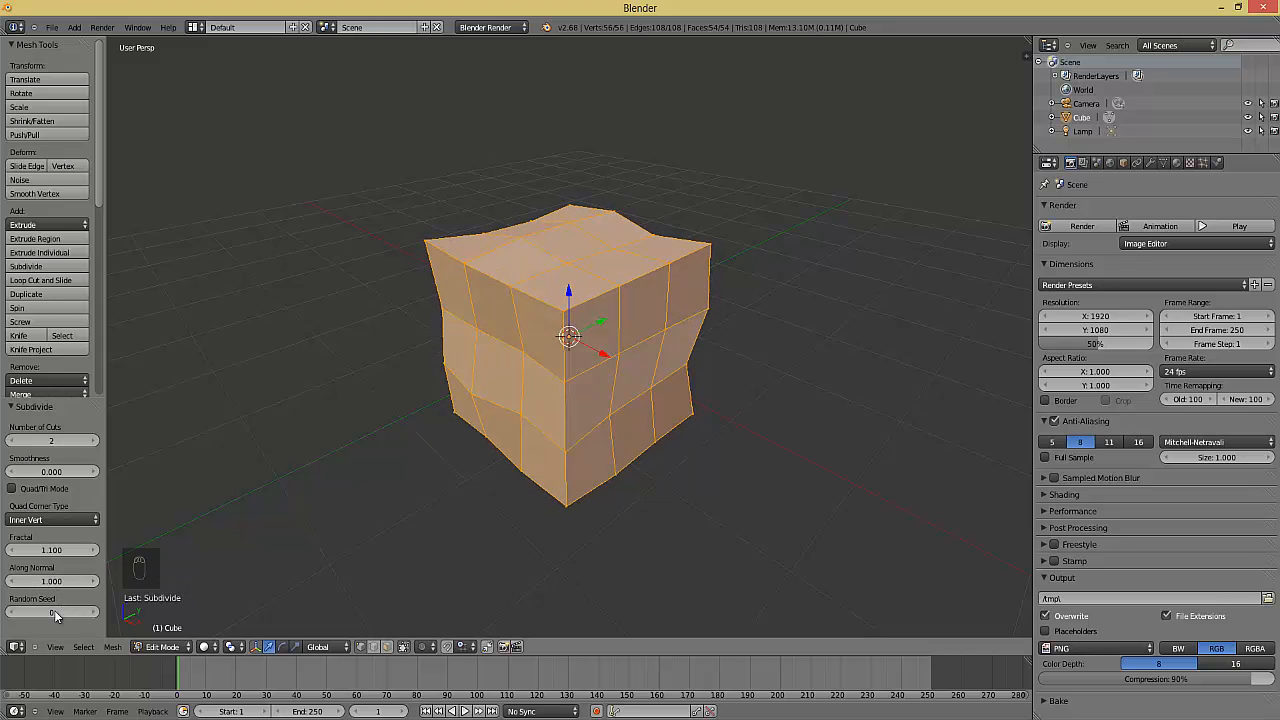
# Set the subdivision's Random Seed to 2 and display the mesh's face normals as lines with size 0.90
pyautogui.moveTo(80, 616); pyautogui.dragTo(87, 617)
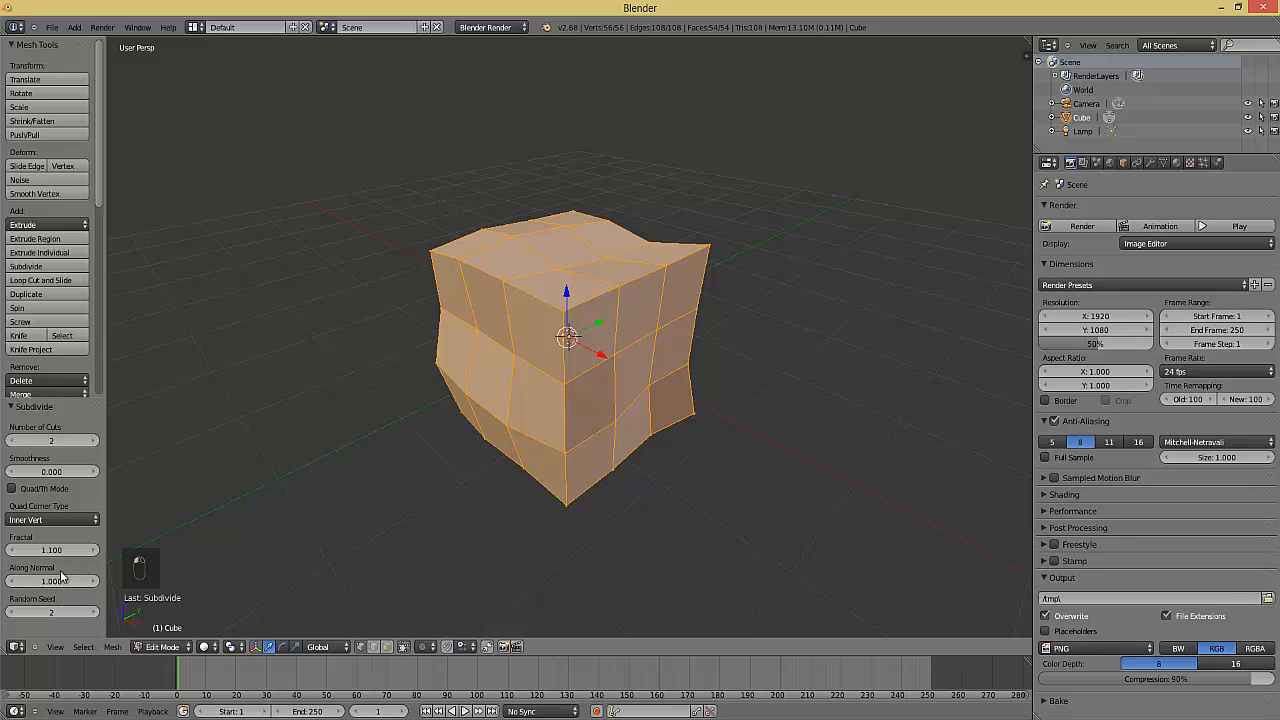
pyautogui.press('n')
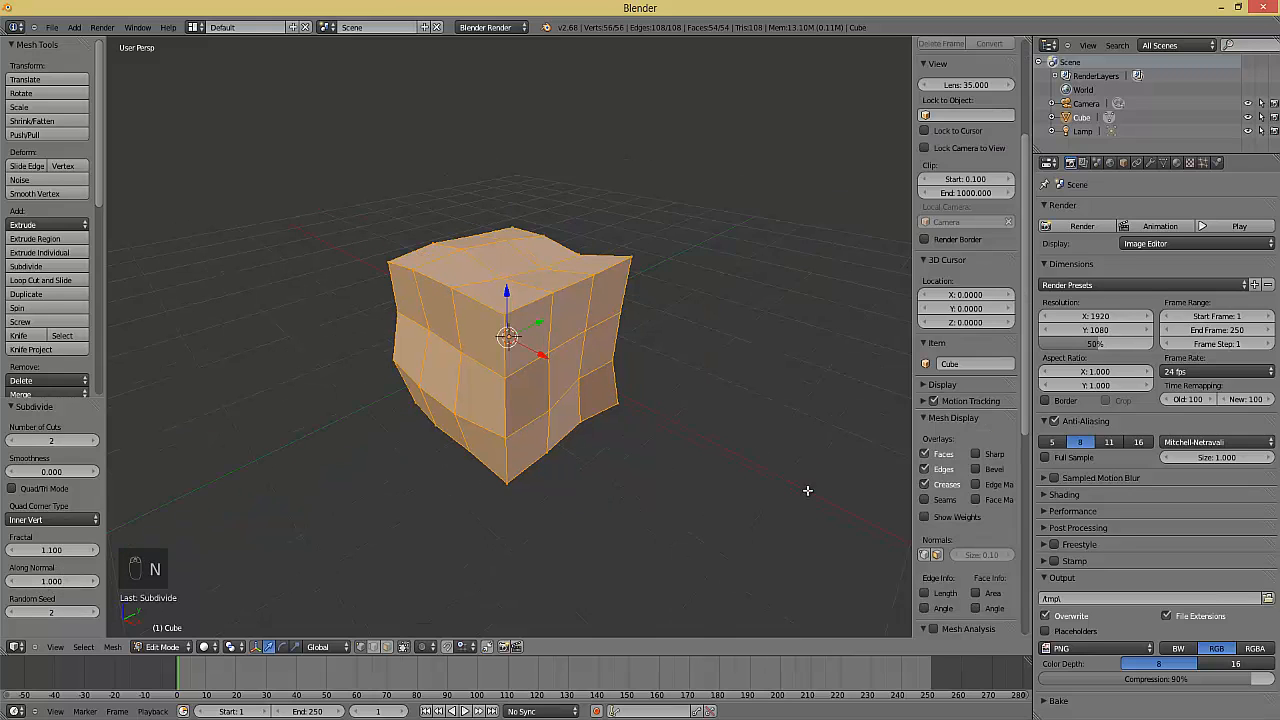
pyautogui.scroll(-2, 956, 453)
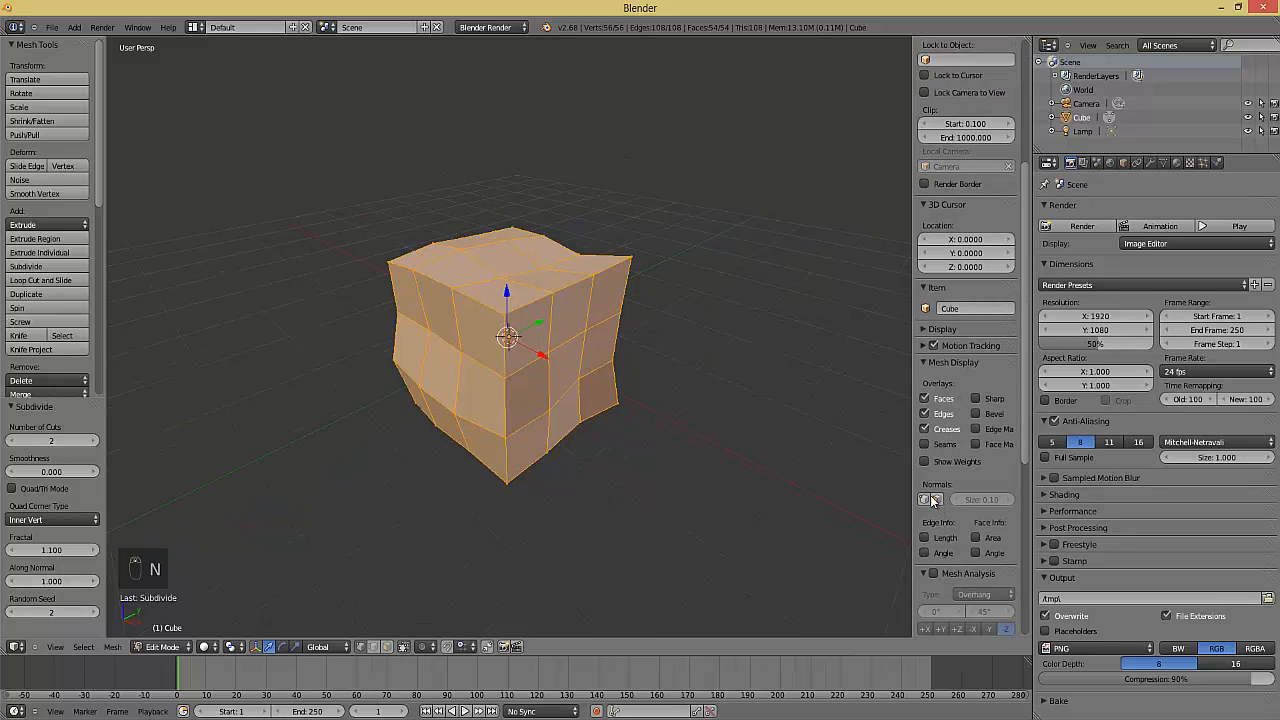
pyautogui.click(934, 500)
pyautogui.moveTo(985, 502)
pyautogui.mouseDown()
pyautogui.moveTo(1020, 503)
pyautogui.moveTo(960, 506)
pyautogui.mouseUp()
pyautogui.moveTo(745, 455); pyautogui.dragTo(491, 430, button='middle')
pyautogui.scroll(3, 491, 404)
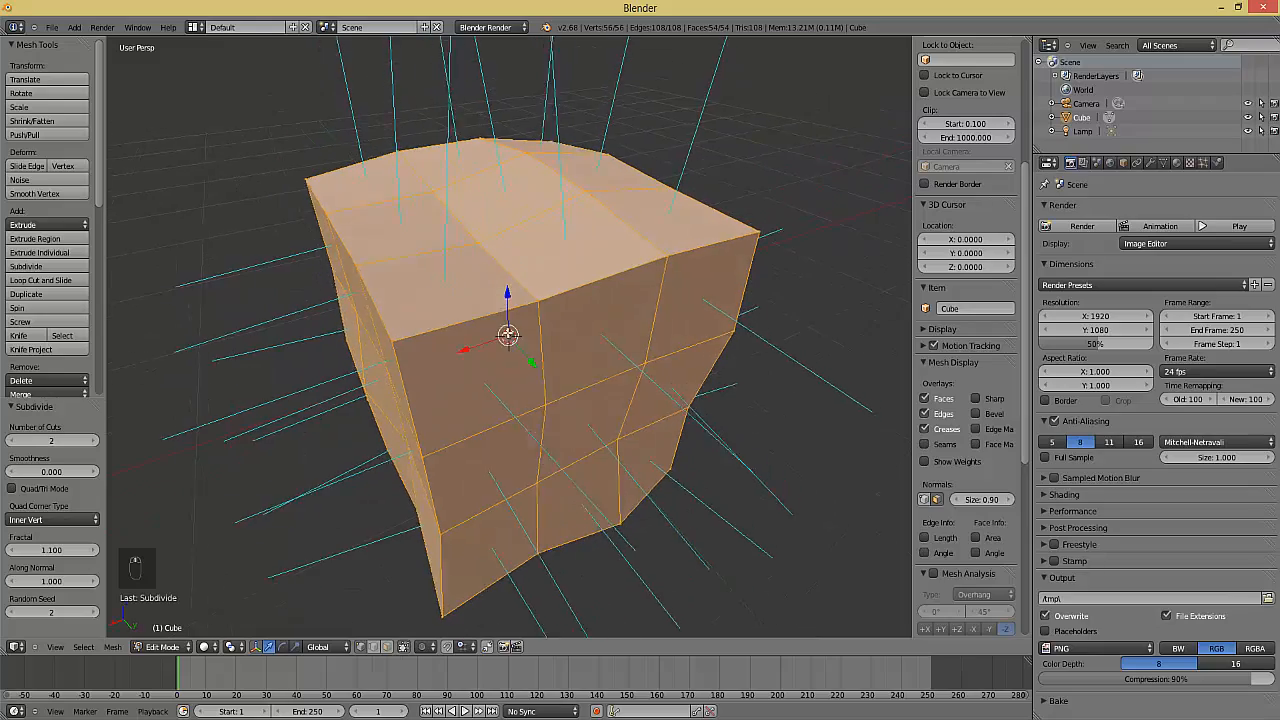
pyautogui.moveTo(536, 228); pyautogui.dragTo(427, 249, button='middle')
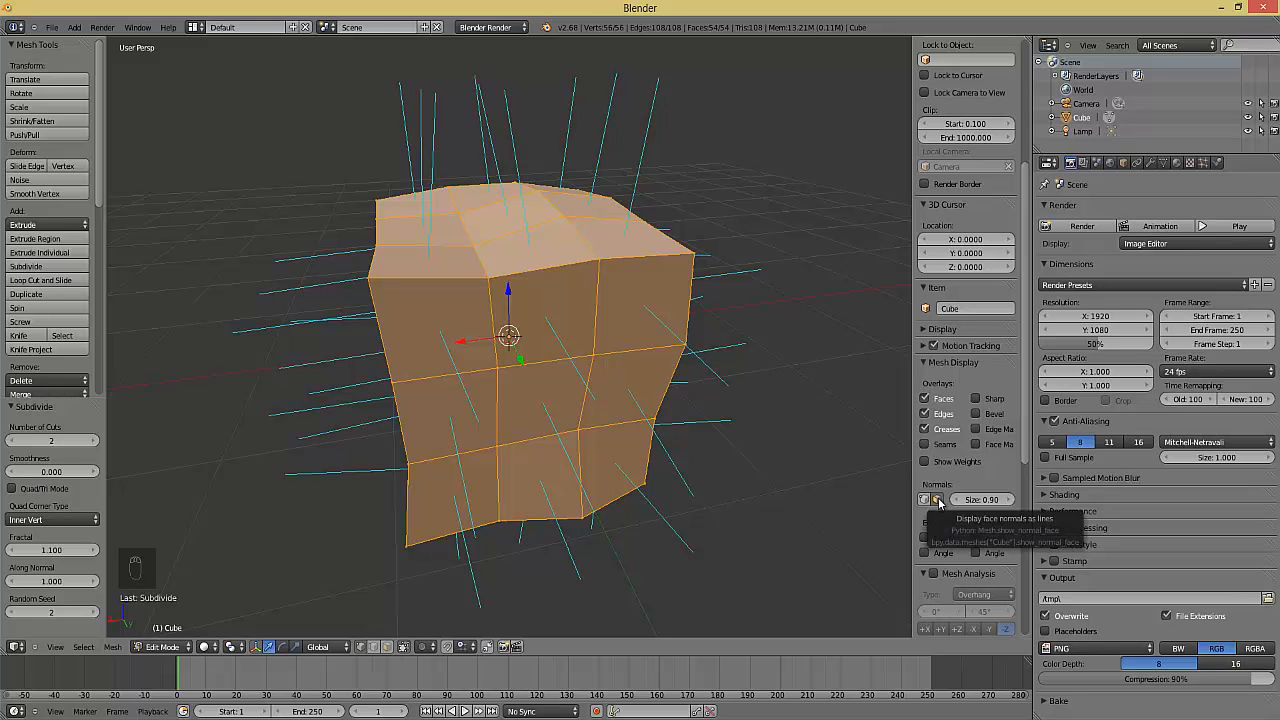
pyautogui.moveTo(575, 215); pyautogui.dragTo(595, 271, button='middle')
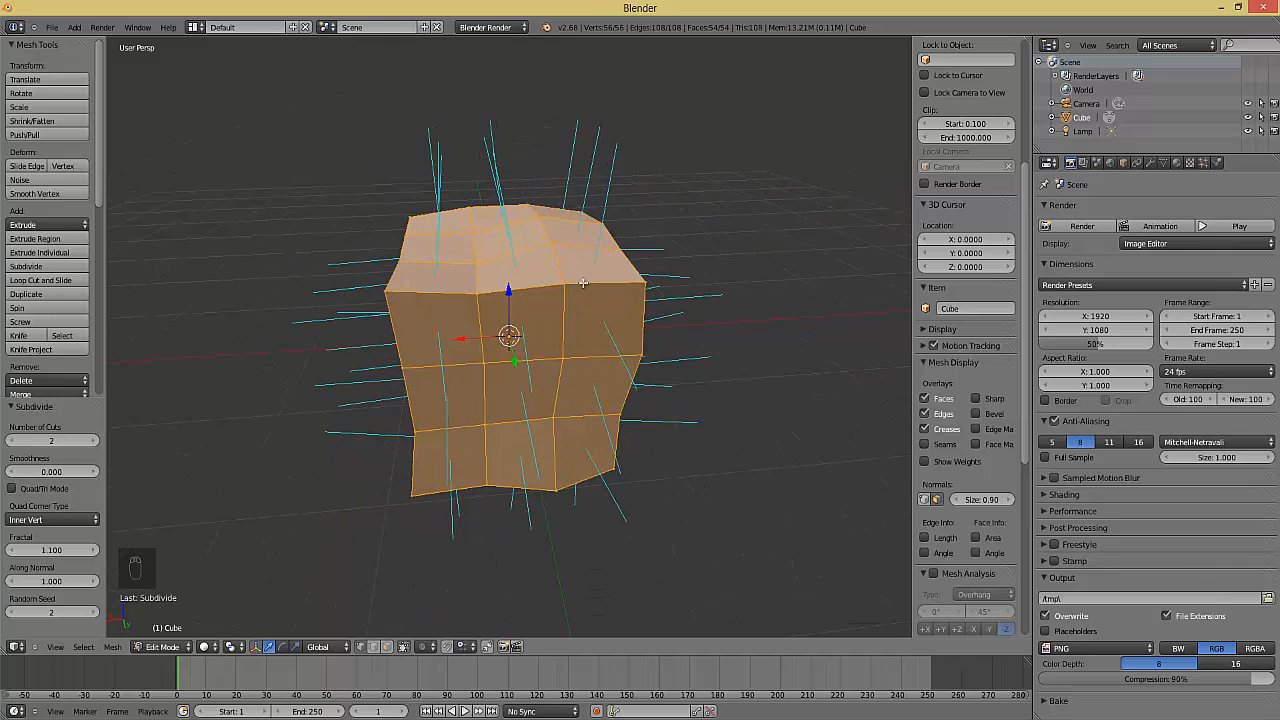
pyautogui.moveTo(616, 270); pyautogui.dragTo(512, 262, button='middle')
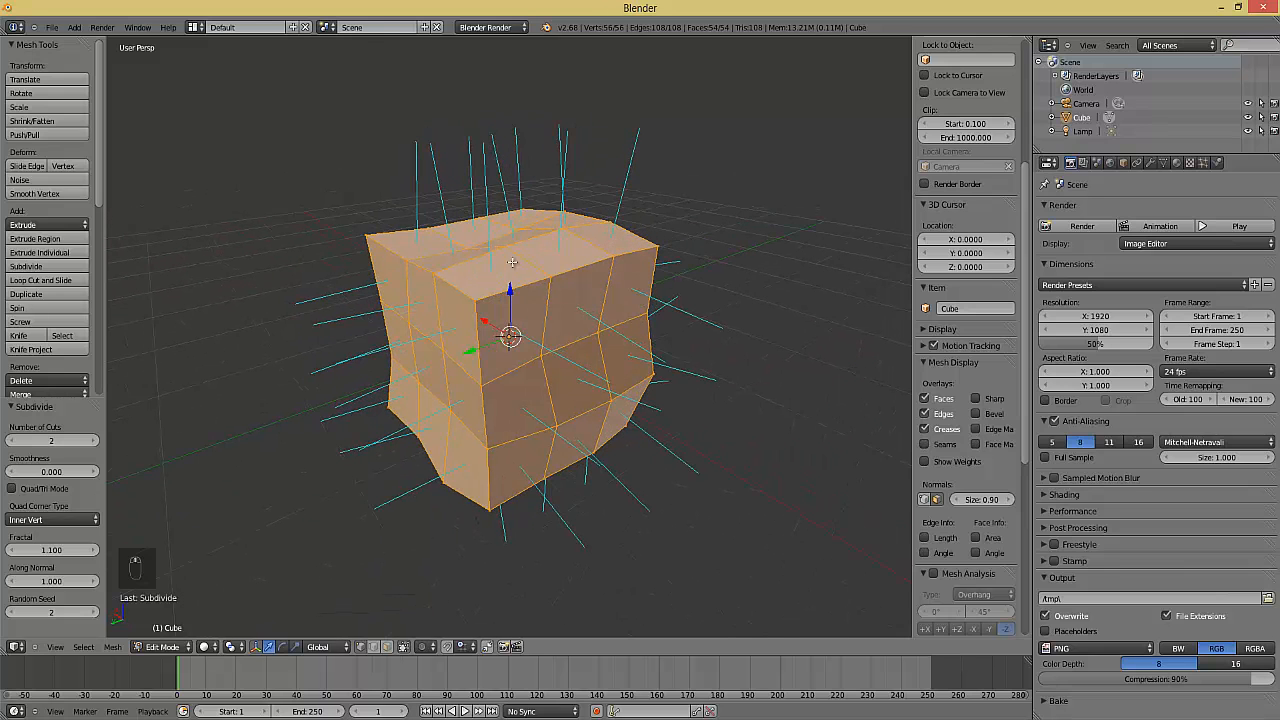
# Select the top face at the nearest corner in face select mode and trackball-rotate it by about 60.7° and 12.6°
pyautogui.press('a')
pyautogui.rightClick(504, 282)
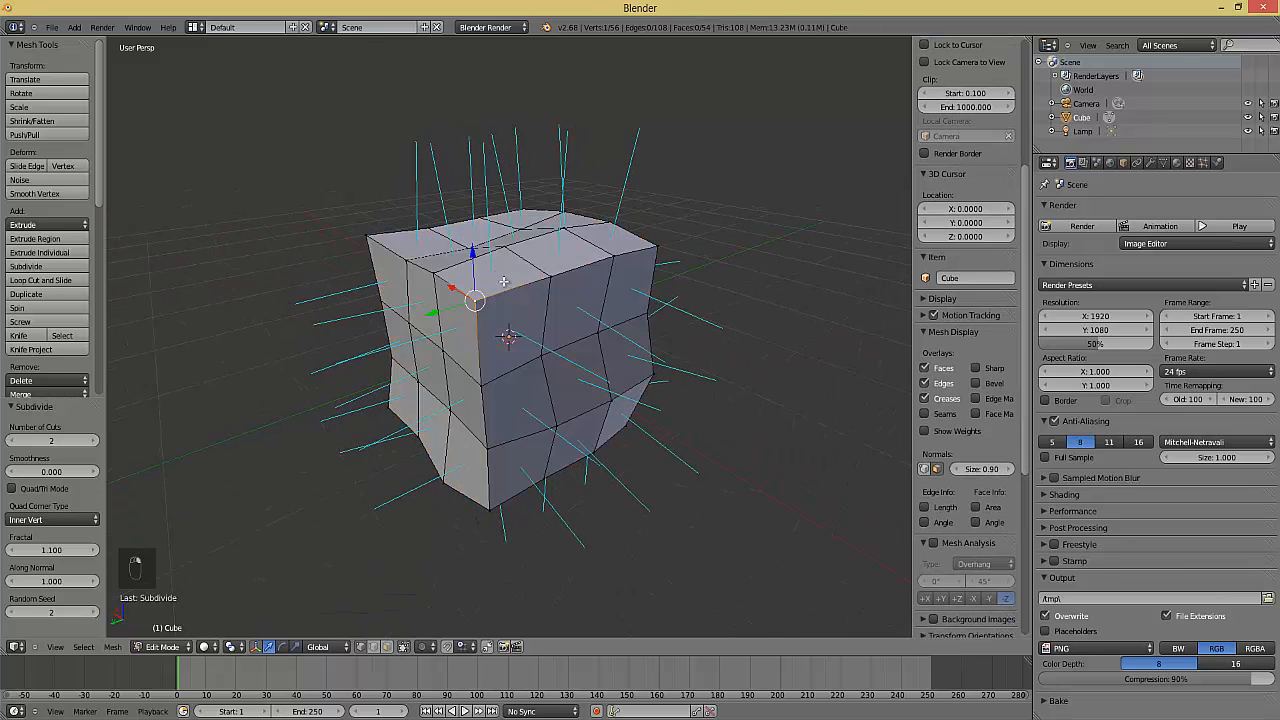
pyautogui.click(388, 646)
pyautogui.rightClick(492, 272)
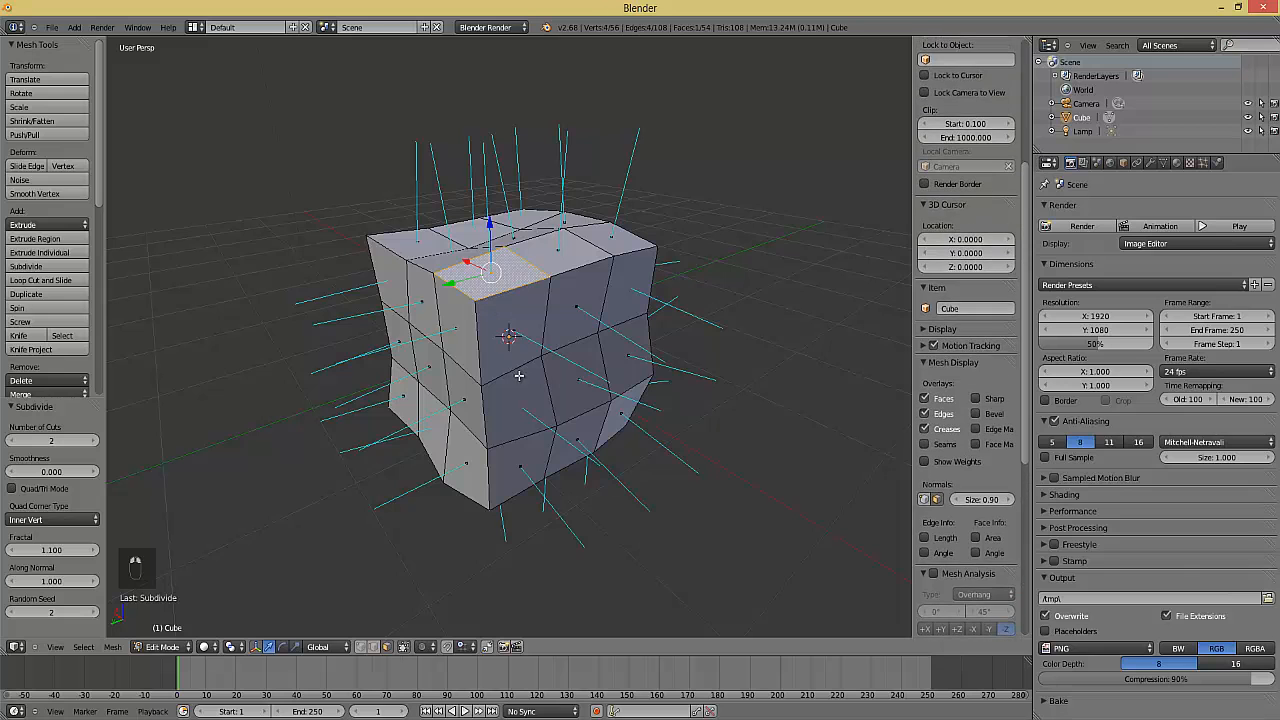
pyautogui.press('r')
pyautogui.press('r')
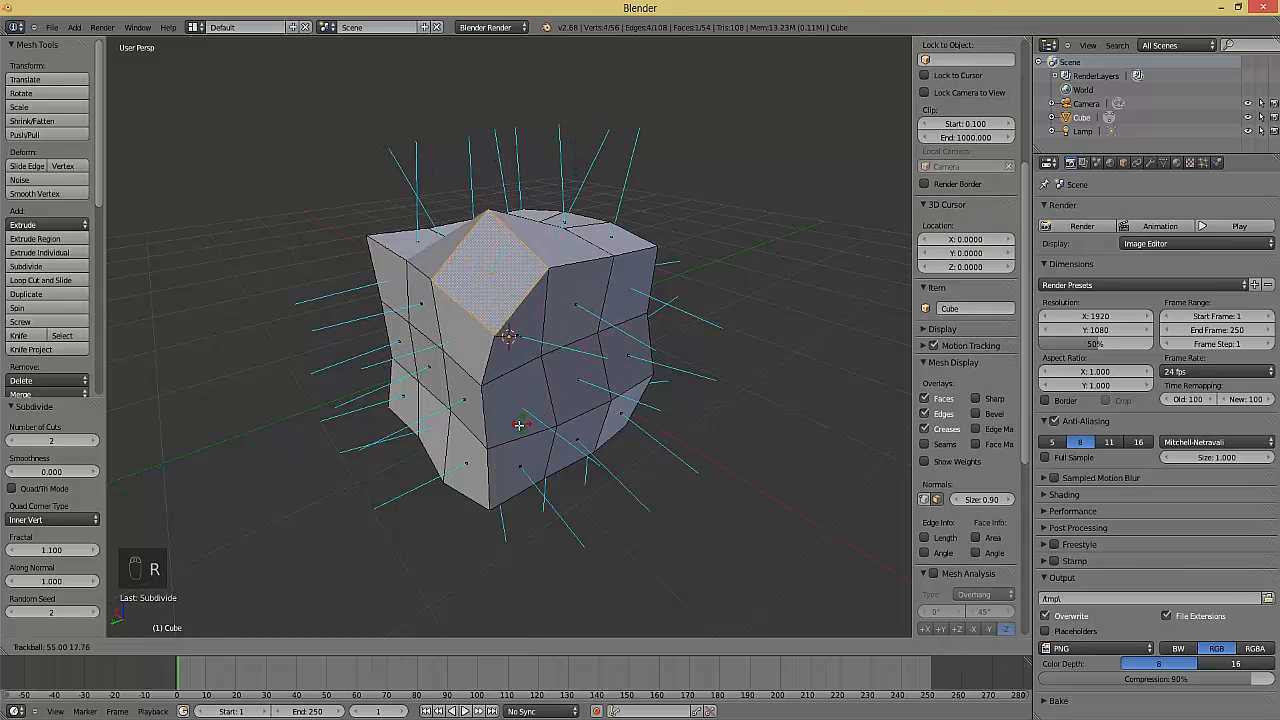
pyautogui.click(514, 431)
pyautogui.moveTo(514, 431); pyautogui.dragTo(307, 245, button='middle')
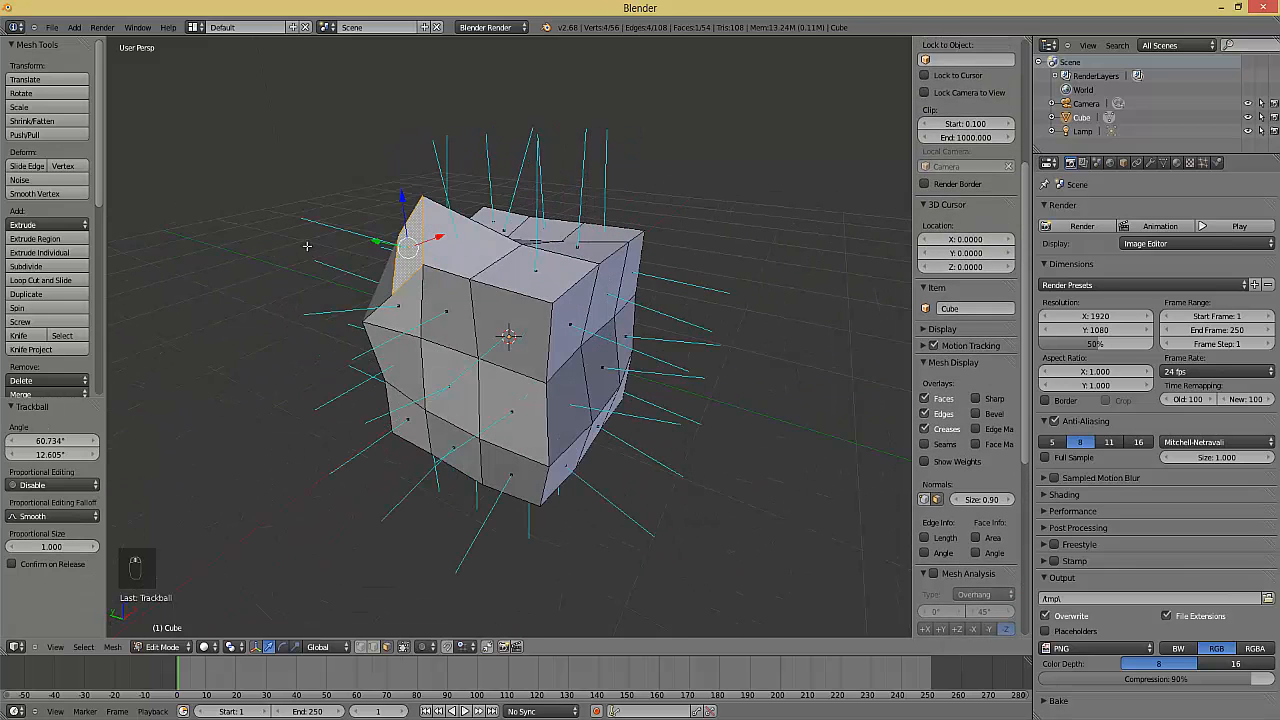
pyautogui.moveTo(399, 239); pyautogui.dragTo(578, 254, button='middle')
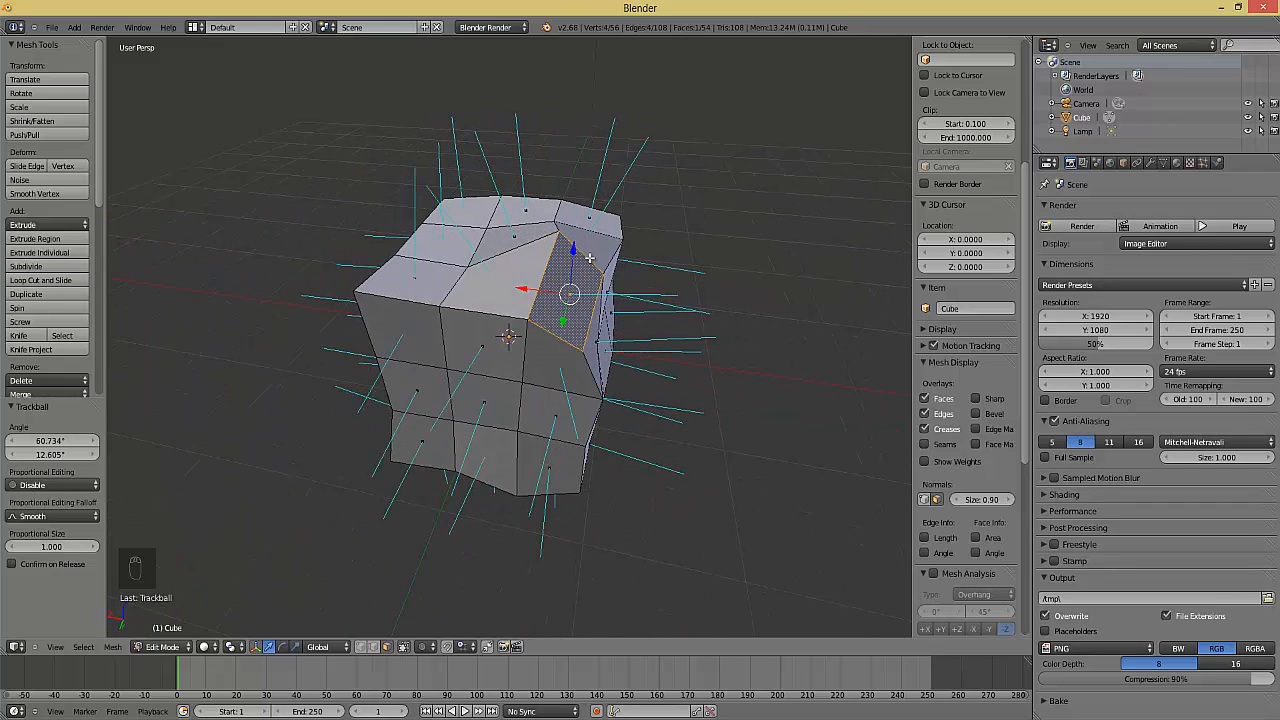
pyautogui.moveTo(614, 328)
pyautogui.mouseDown(button='middle')
pyautogui.moveTo(500, 320)
pyautogui.moveTo(656, 331)
pyautogui.moveTo(590, 322)
pyautogui.moveTo(626, 329)
pyautogui.mouseUp(button='middle')
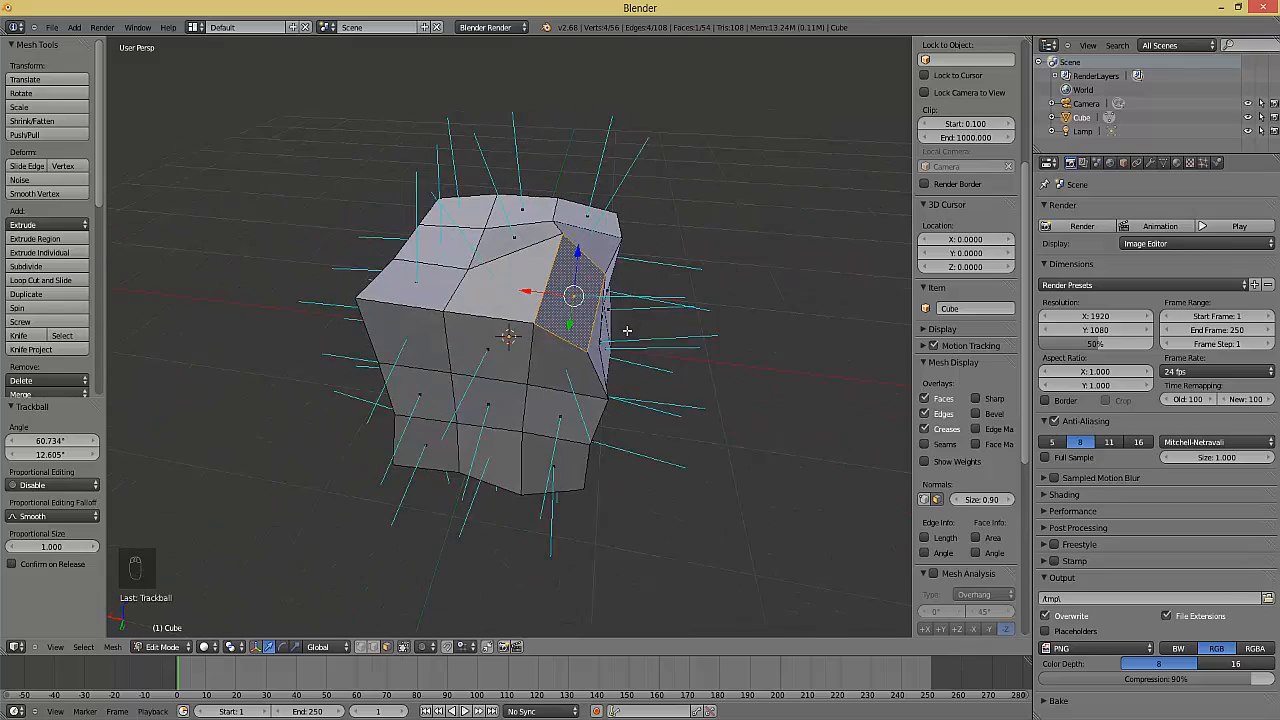
# Leave Edit Mode, undo all the mesh edits back to the plain cube, and re-enter Edit Mode
pyautogui.press('Tab')
pyautogui.hotkey('ctrl', 'z')
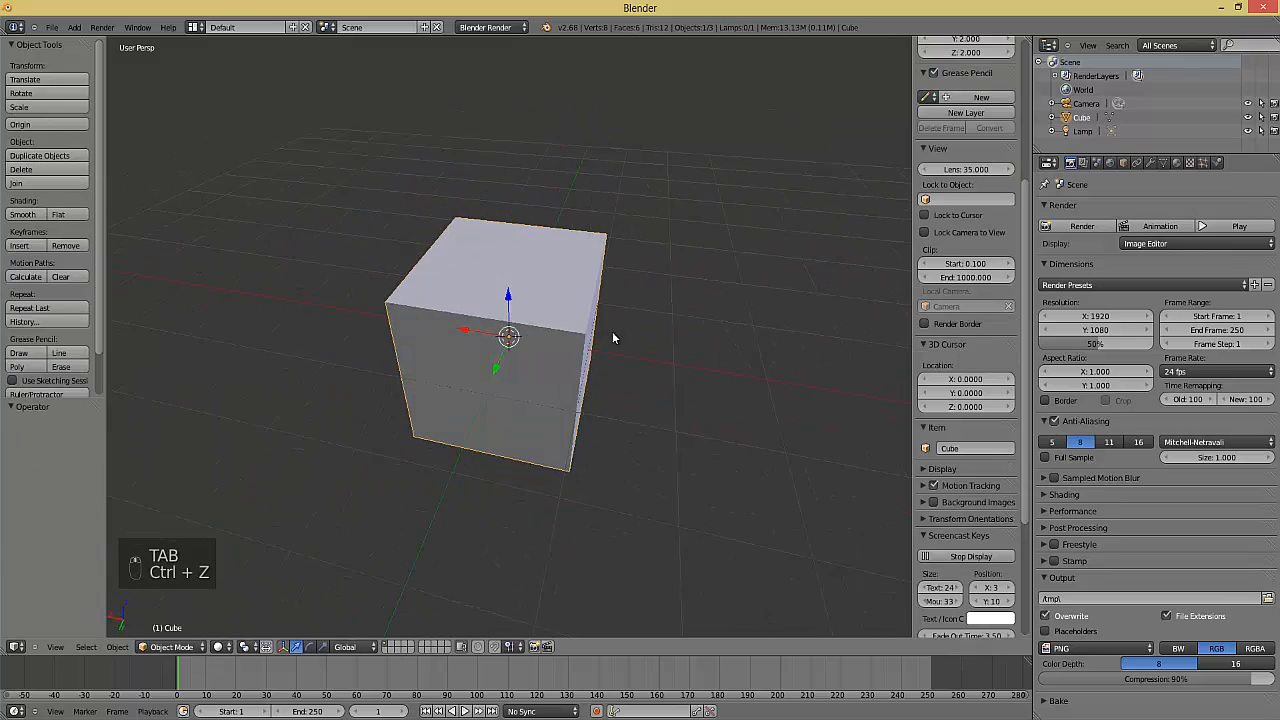
pyautogui.press('Tab')
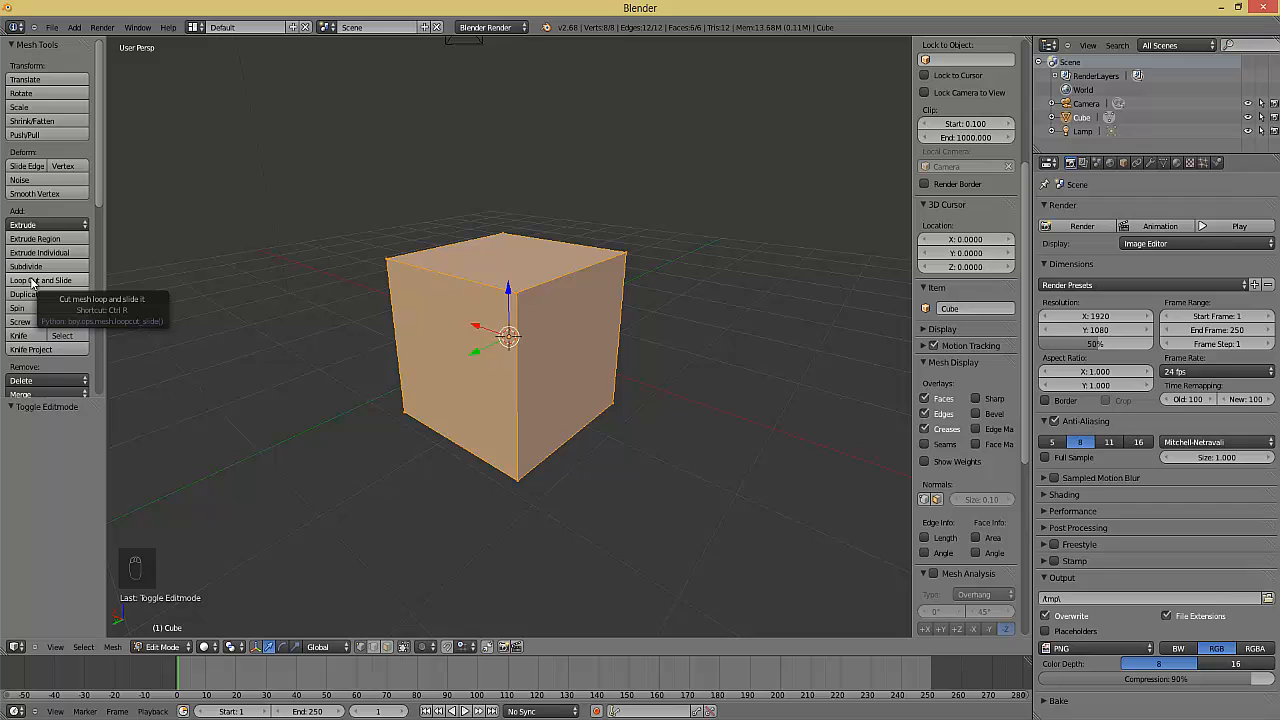
# Add a horizontal loop cut around the cube, slide it by about 0.419, and set the number of cuts to 4
pyautogui.click(32, 283)
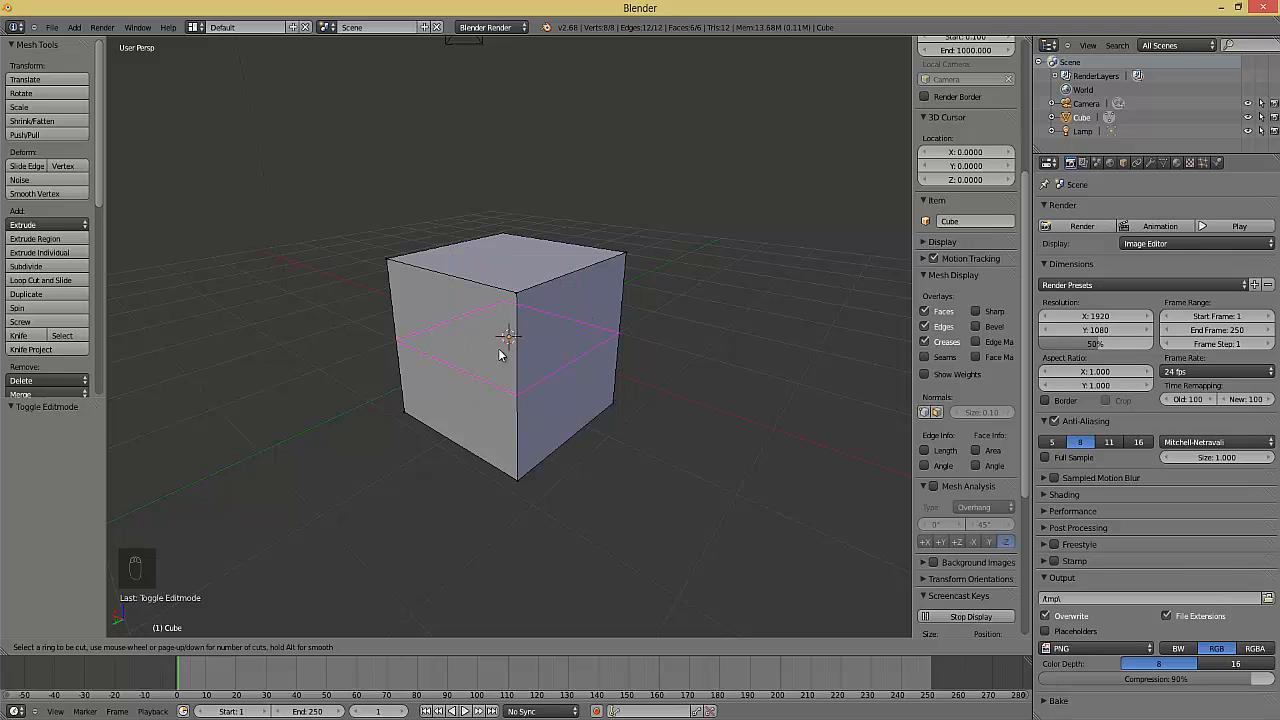
pyautogui.click(511, 375)
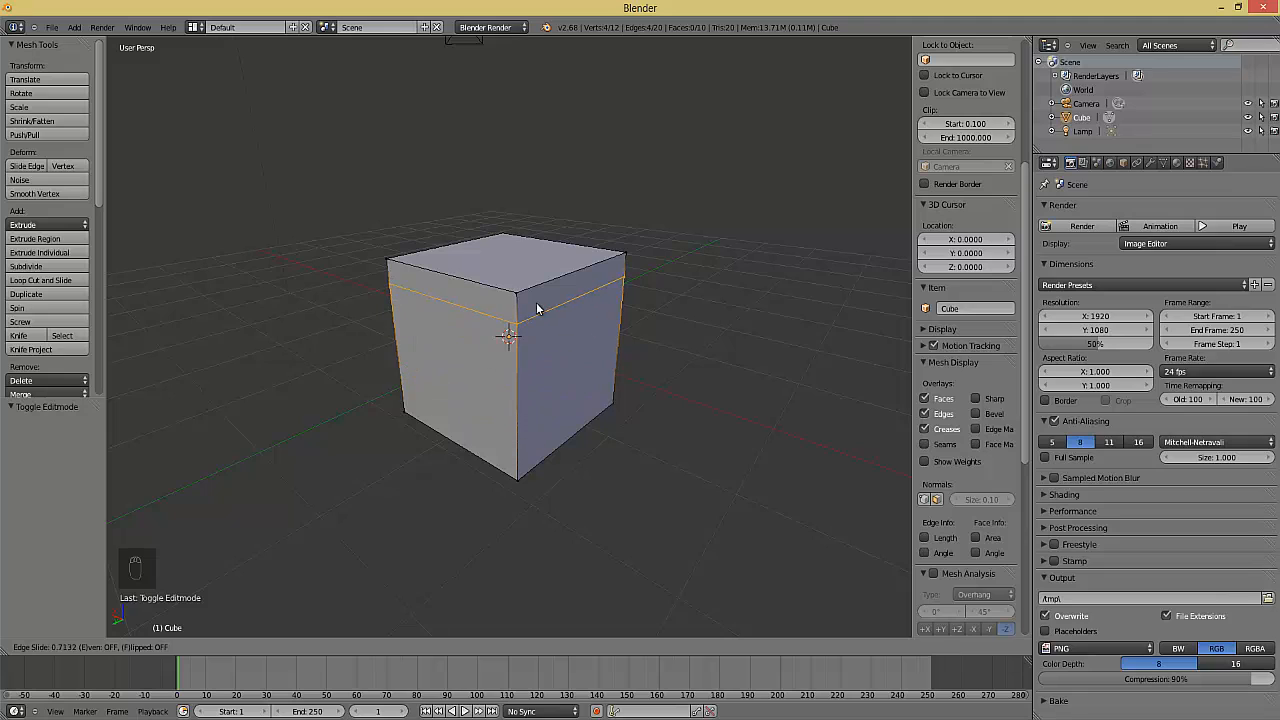
pyautogui.click(542, 331)
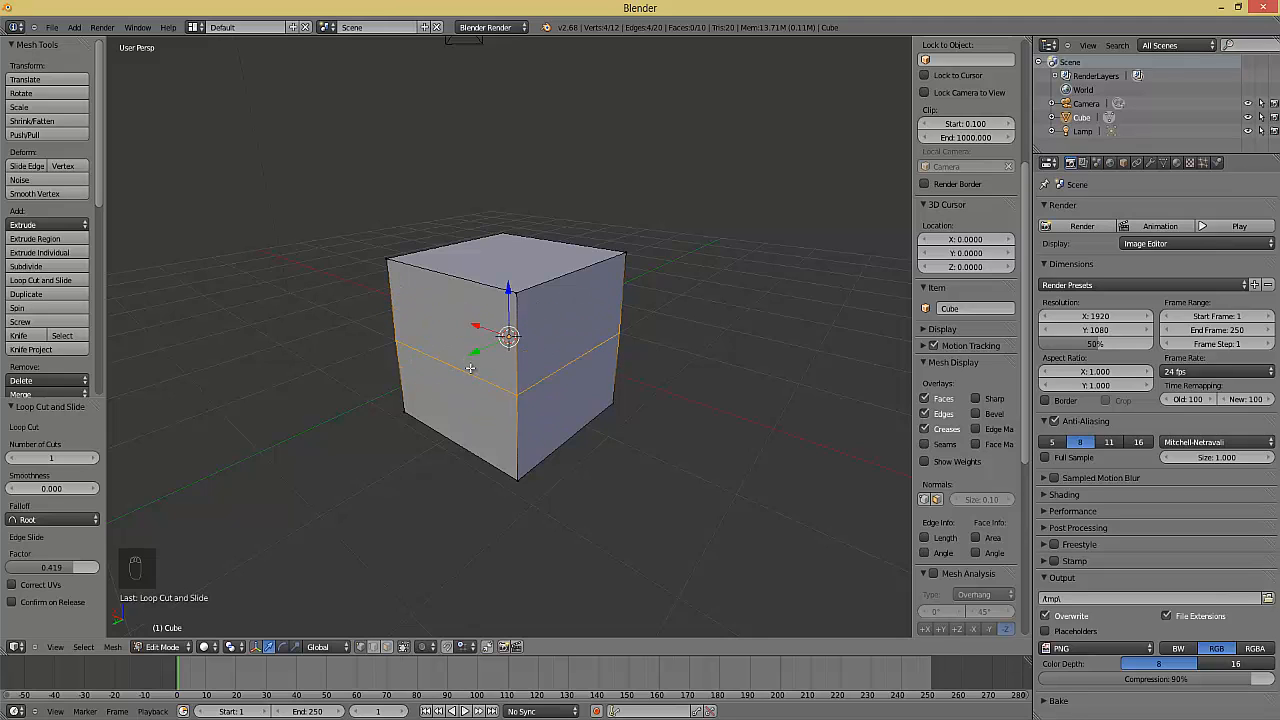
pyautogui.click(95, 459)
pyautogui.click(95, 459)
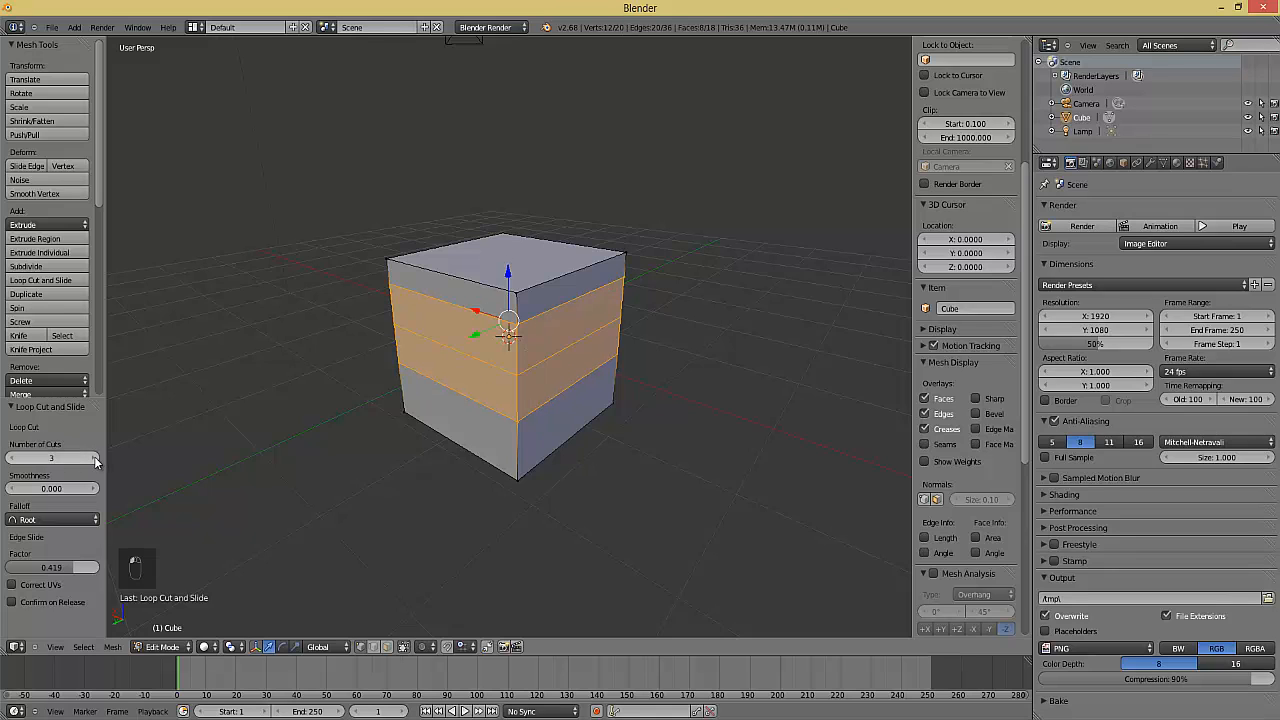
pyautogui.click(95, 459)
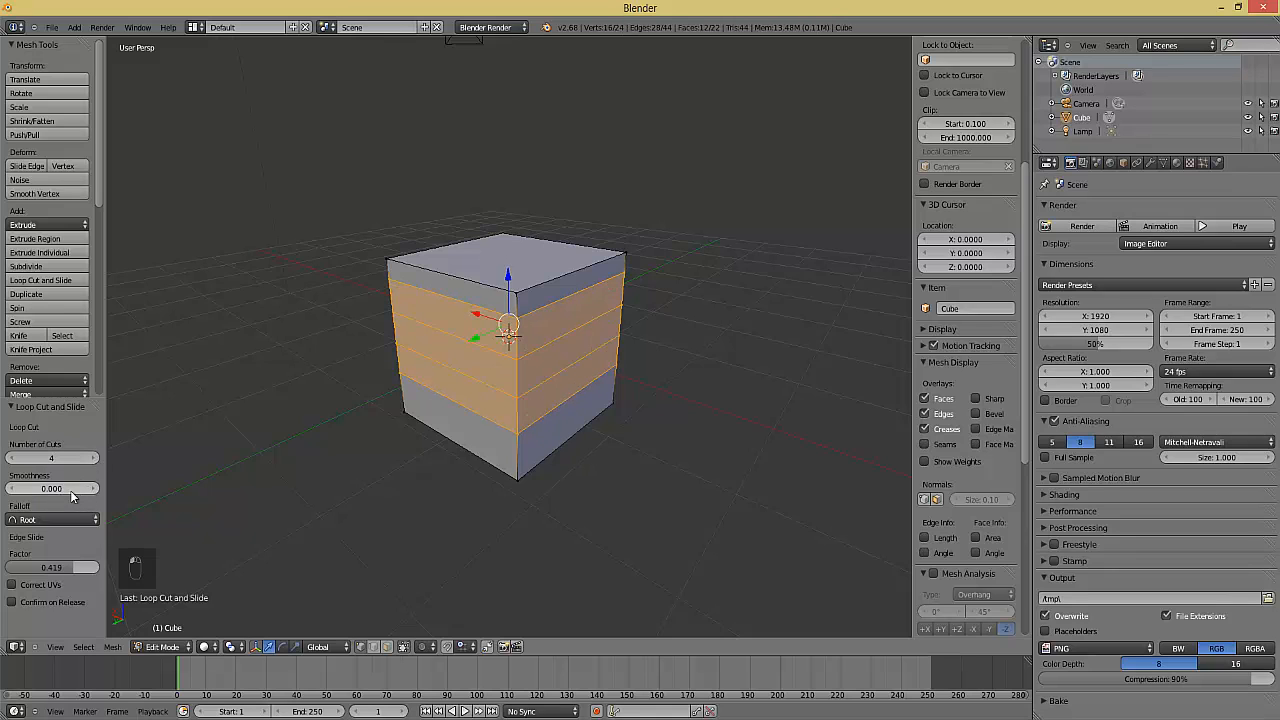
# Set the loop cut's Smoothness to 0.810, its Falloff to Smooth and the Edge Slide Factor to 0.121
pyautogui.moveTo(95, 490); pyautogui.dragTo(122, 490)
pyautogui.click(45, 519)
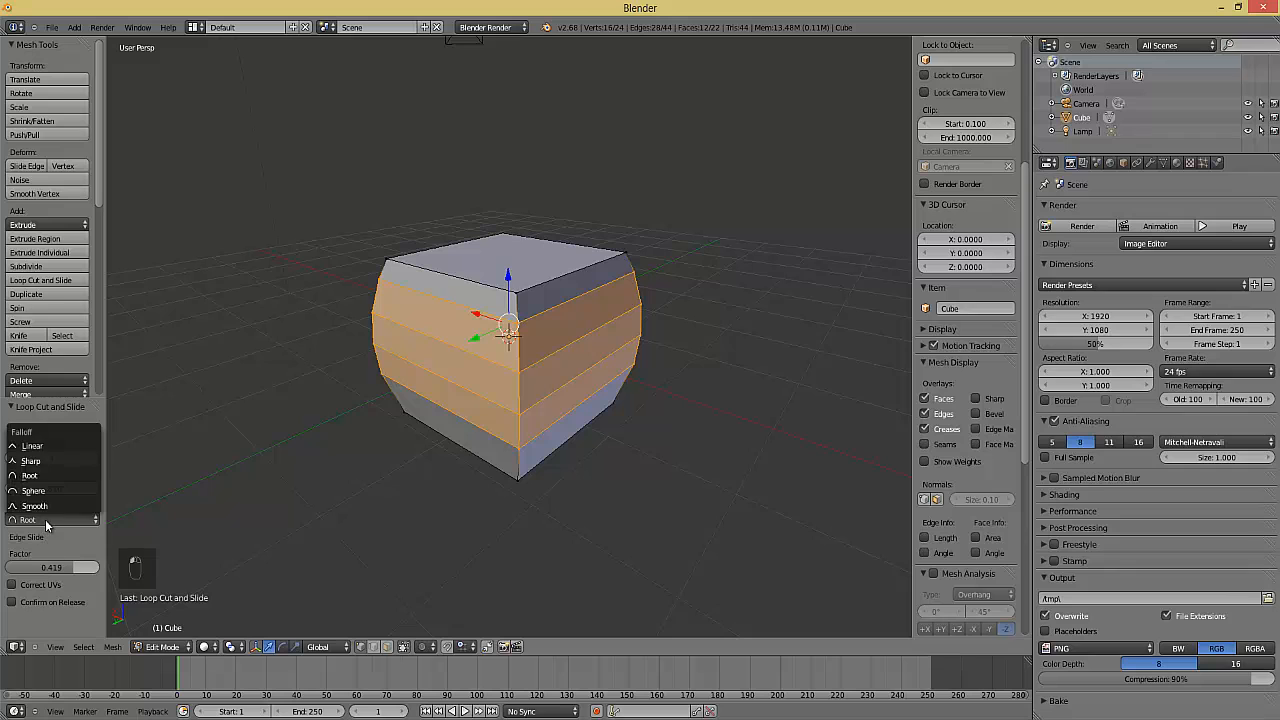
pyautogui.click(48, 506)
pyautogui.moveTo(44, 569)
pyautogui.mouseDown()
pyautogui.moveTo(28, 571)
pyautogui.moveTo(40, 571)
pyautogui.mouseUp()
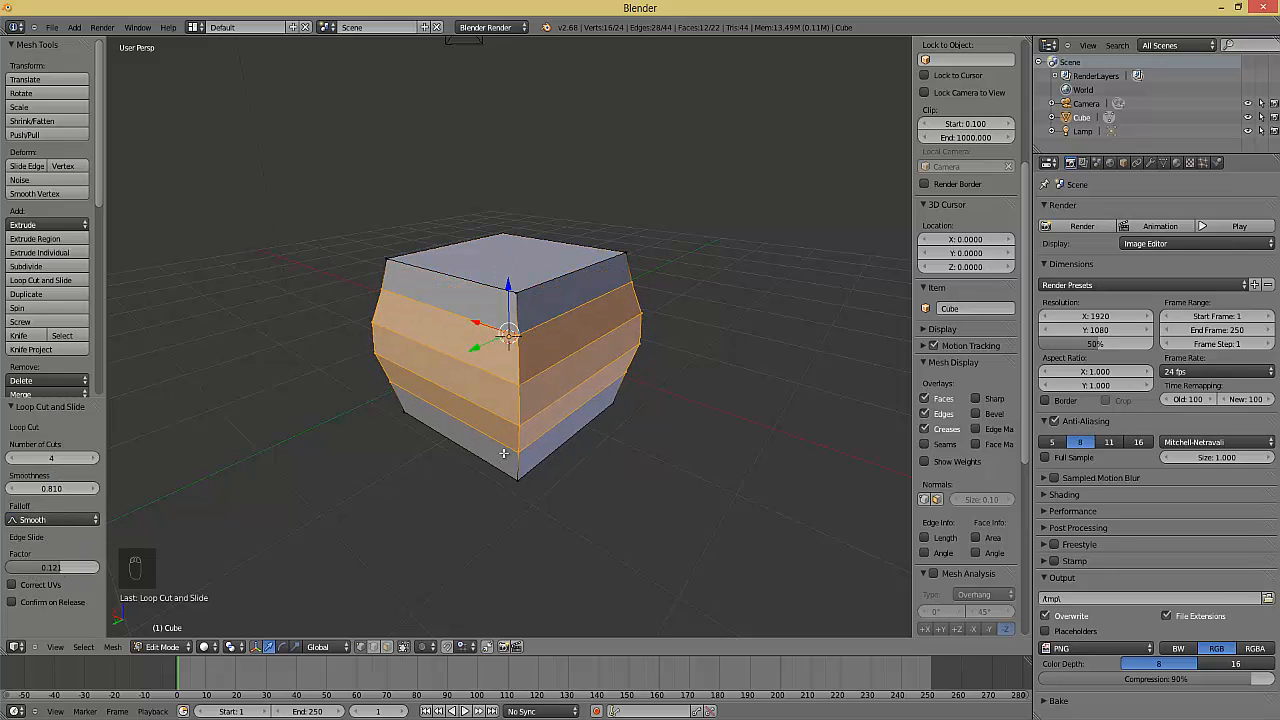
# Try duplicating the selected band of faces beside the cube, and try moving the original band
pyautogui.moveTo(506, 453); pyautogui.dragTo(542, 445, button='middle')
pyautogui.scroll(2, 542, 445)
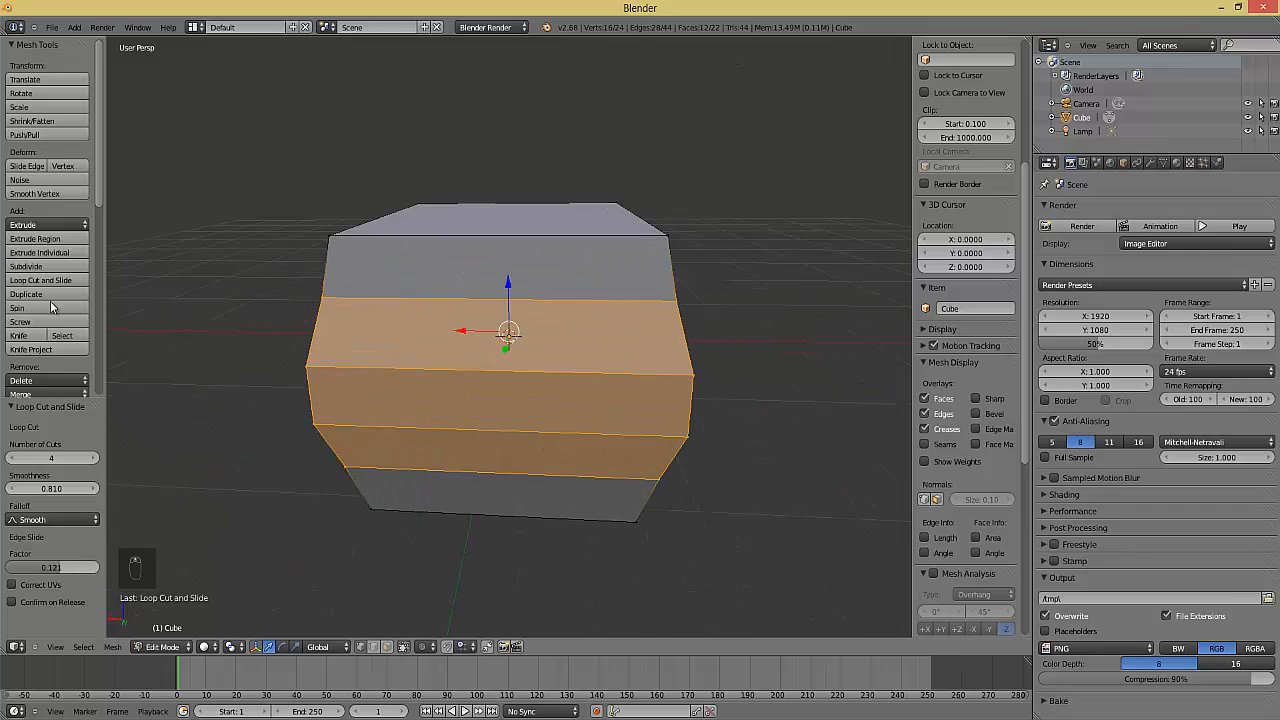
pyautogui.moveTo(343, 366)
pyautogui.mouseDown(button='middle')
pyautogui.moveTo(300, 360)
pyautogui.moveTo(380, 370)
pyautogui.moveTo(330, 360)
pyautogui.mouseUp(button='middle')
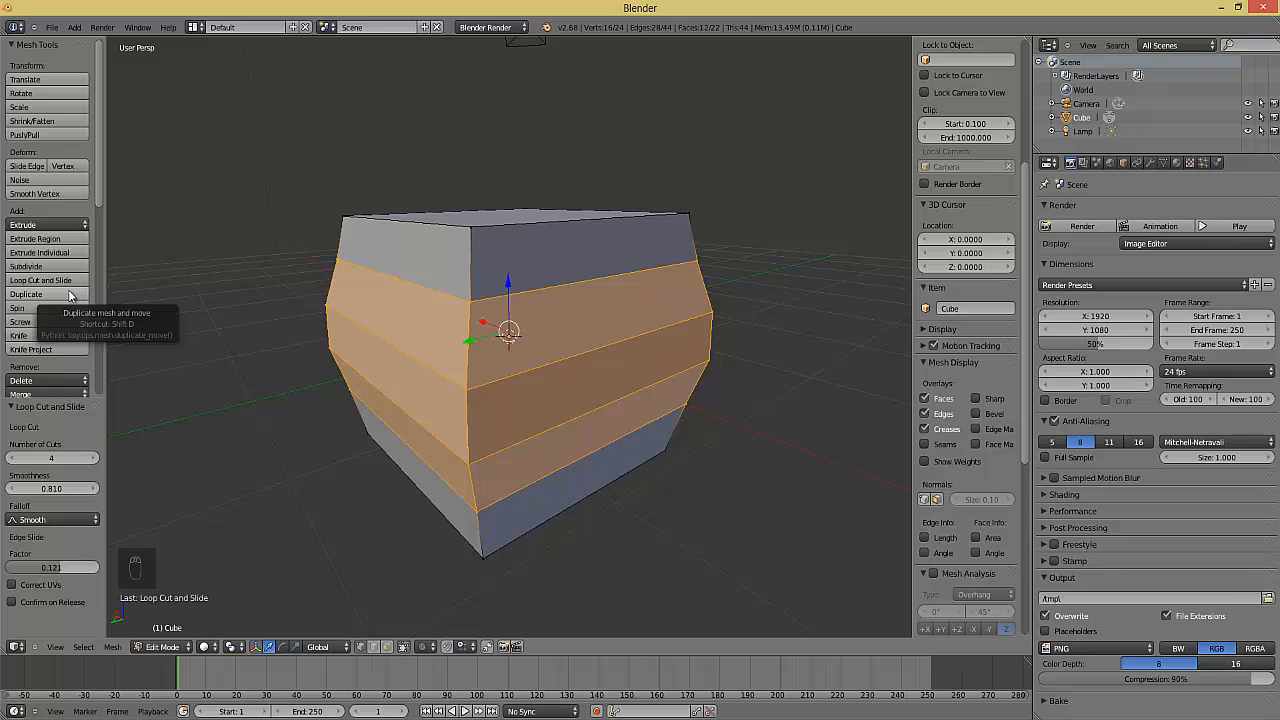
pyautogui.scroll(-2, 320, 338)
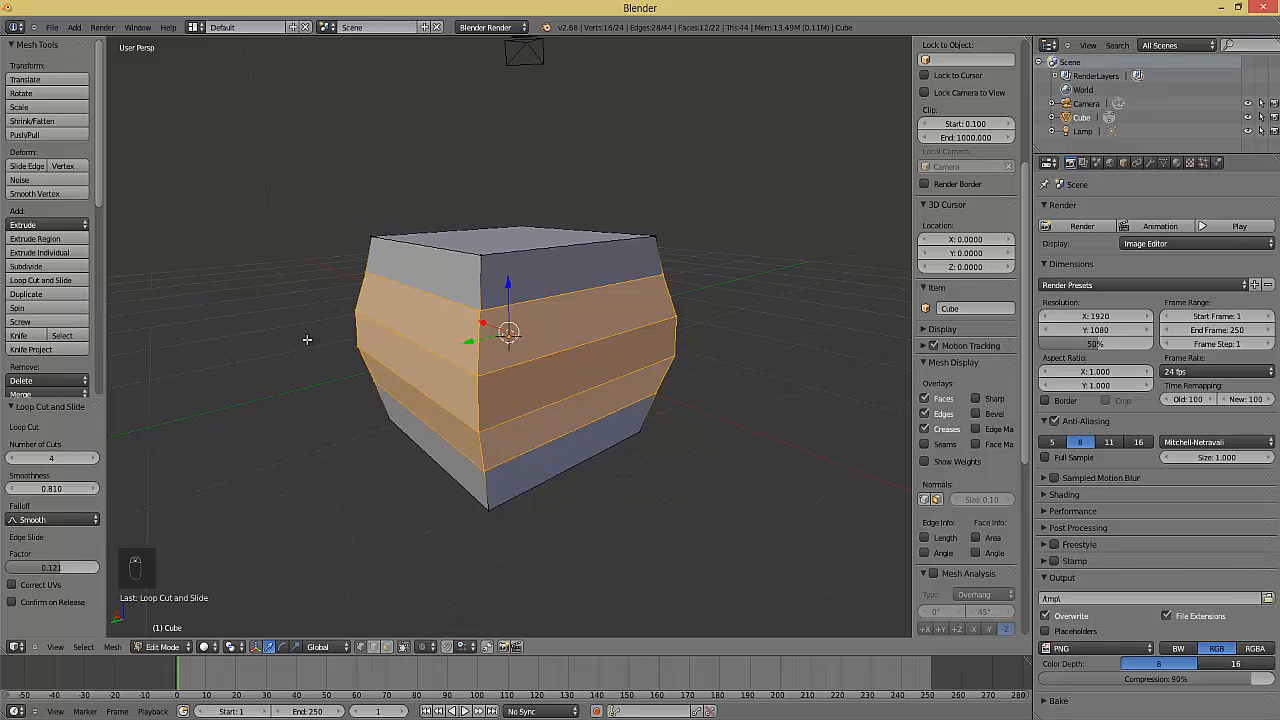
pyautogui.click(38, 296)
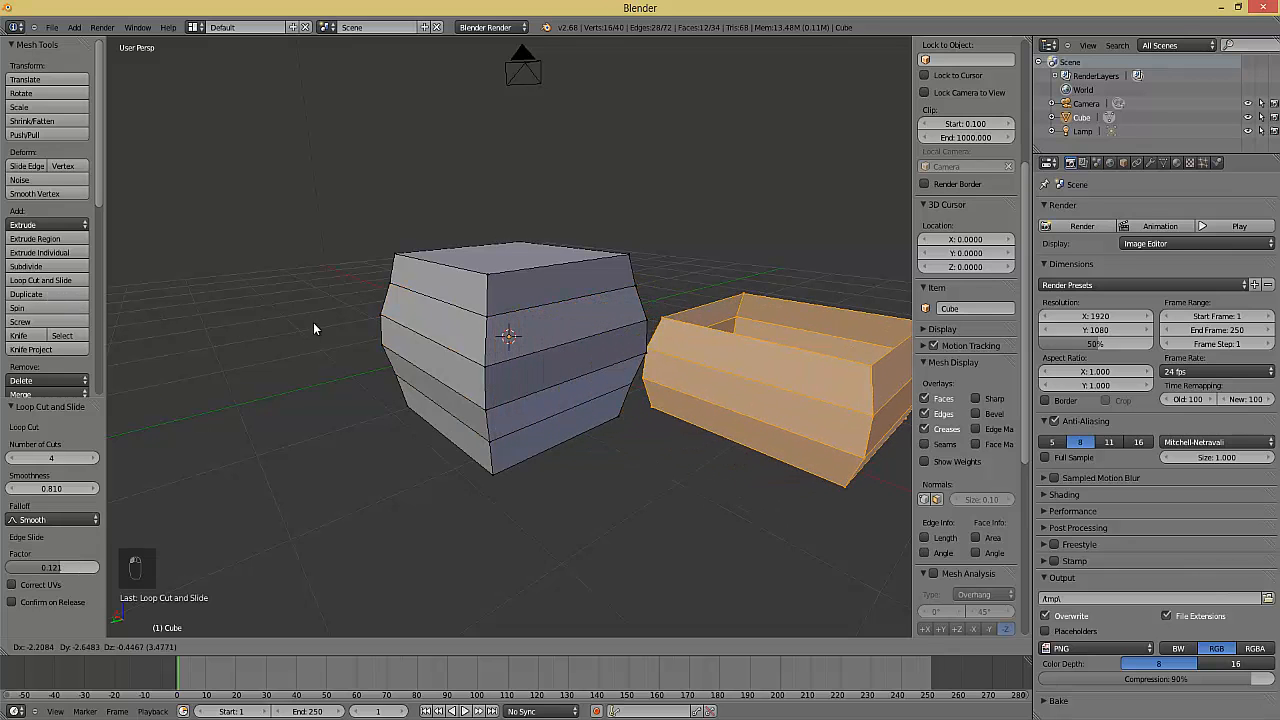
pyautogui.click(354, 339)
pyautogui.scroll(-2, 604, 411)
pyautogui.moveTo(604, 411)
pyautogui.mouseDown(button='middle')
pyautogui.moveTo(517, 431)
pyautogui.moveTo(600, 412)
pyautogui.mouseUp(button='middle')
pyautogui.hotkey('ctrl', 'z')
pyautogui.press('g')
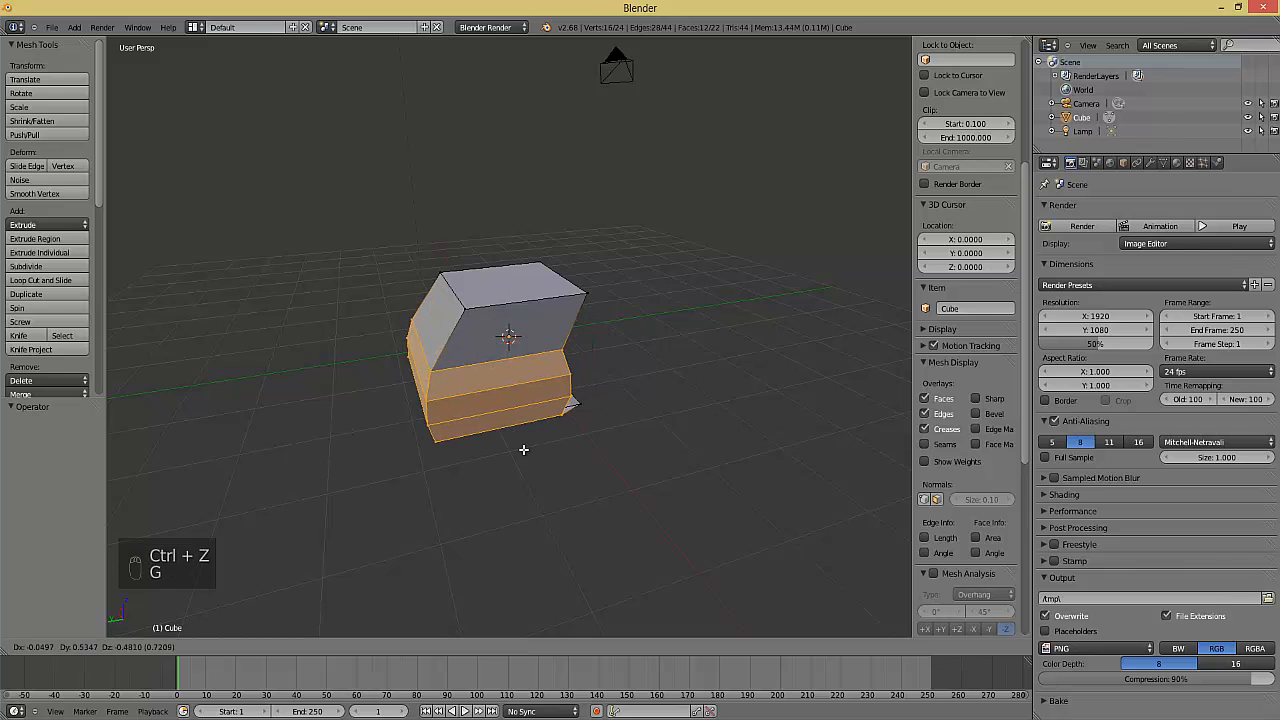
pyautogui.rightClick(523, 410)
# Switch the cube from Edit Mode to Object Mode
pyautogui.moveTo(314, 385); pyautogui.dragTo(411, 397, button='middle')
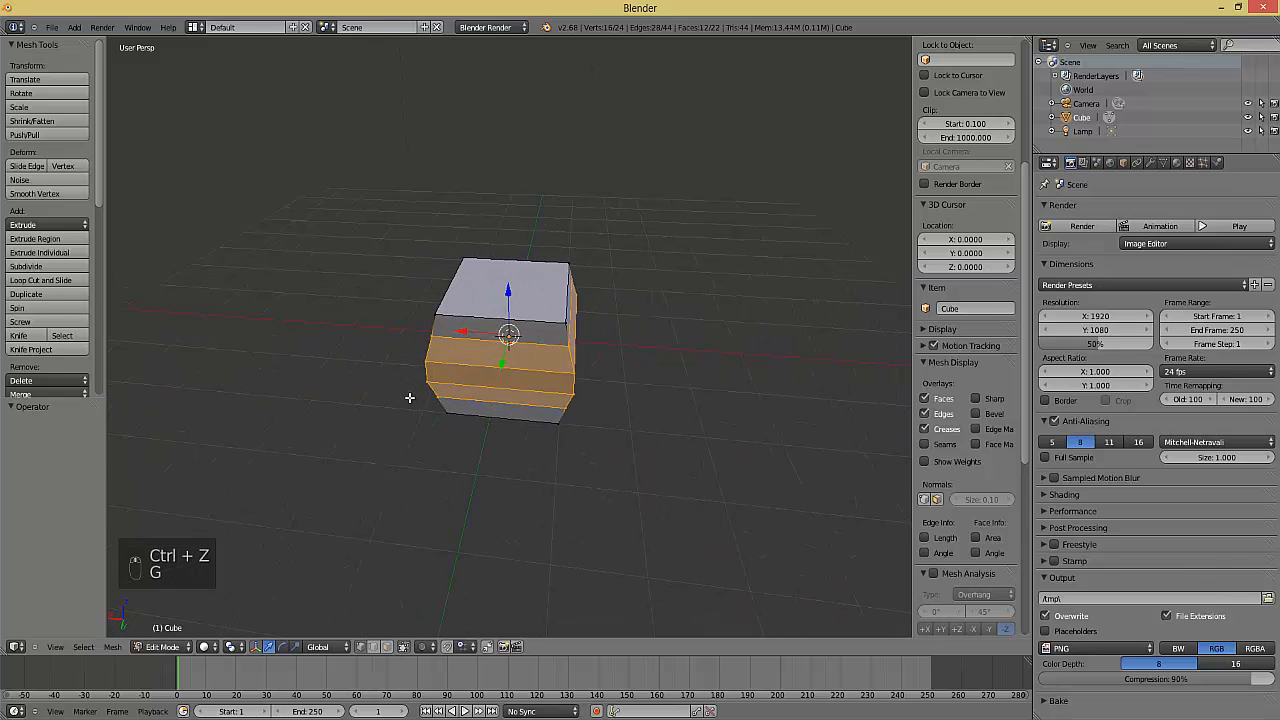
pyautogui.press('Tab')
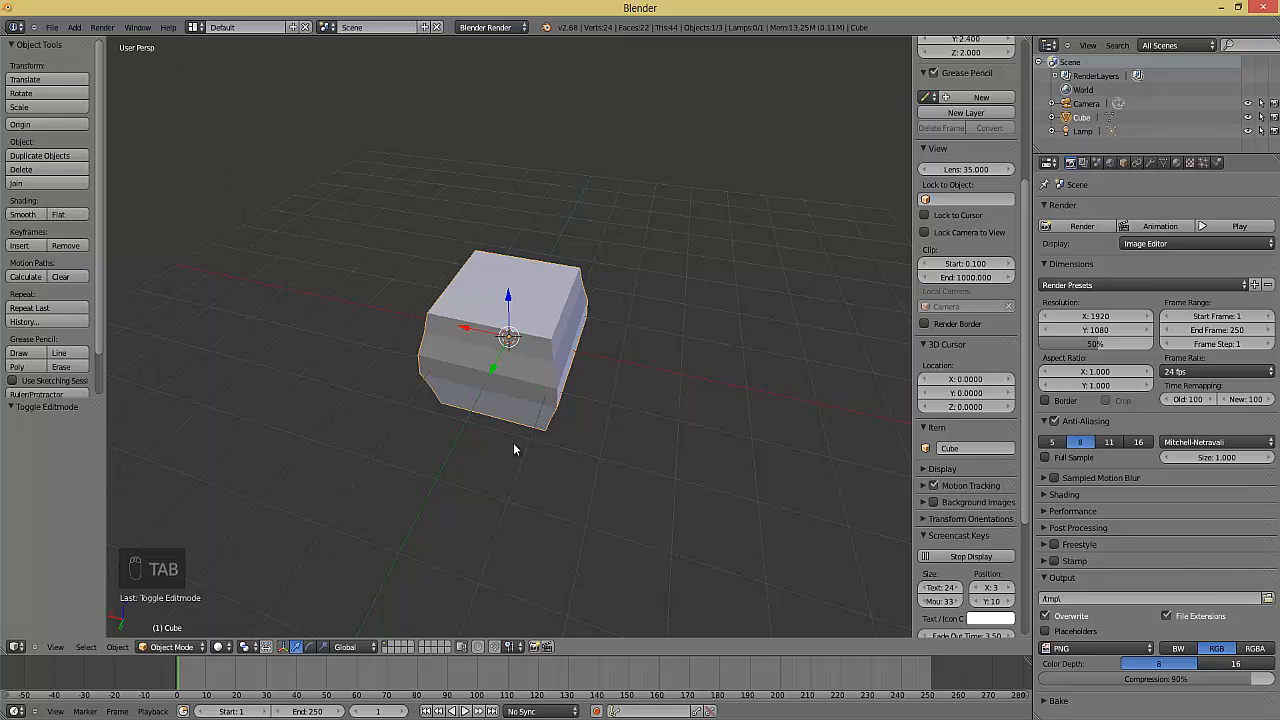
# Try duplicating the whole object and placing the copy beside the original
pyautogui.hotkey('shift', 'd')
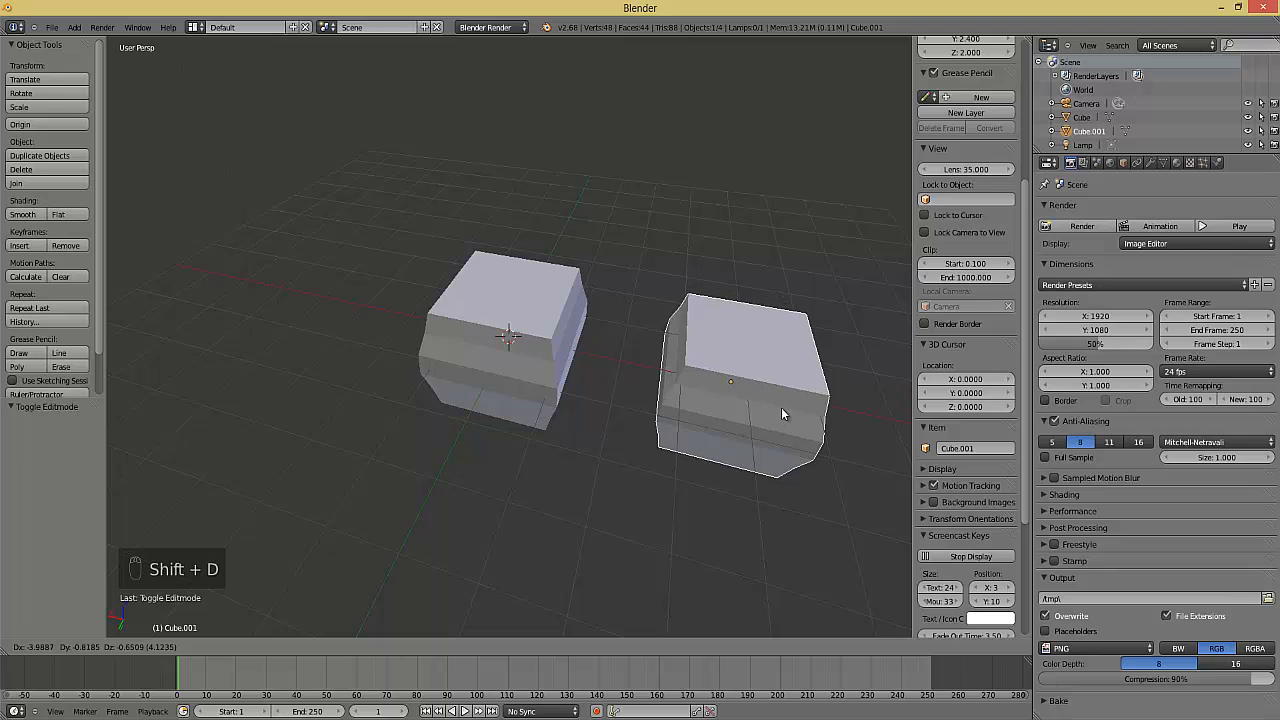
pyautogui.click(750, 399)
pyautogui.hotkey('ctrl', 'z')
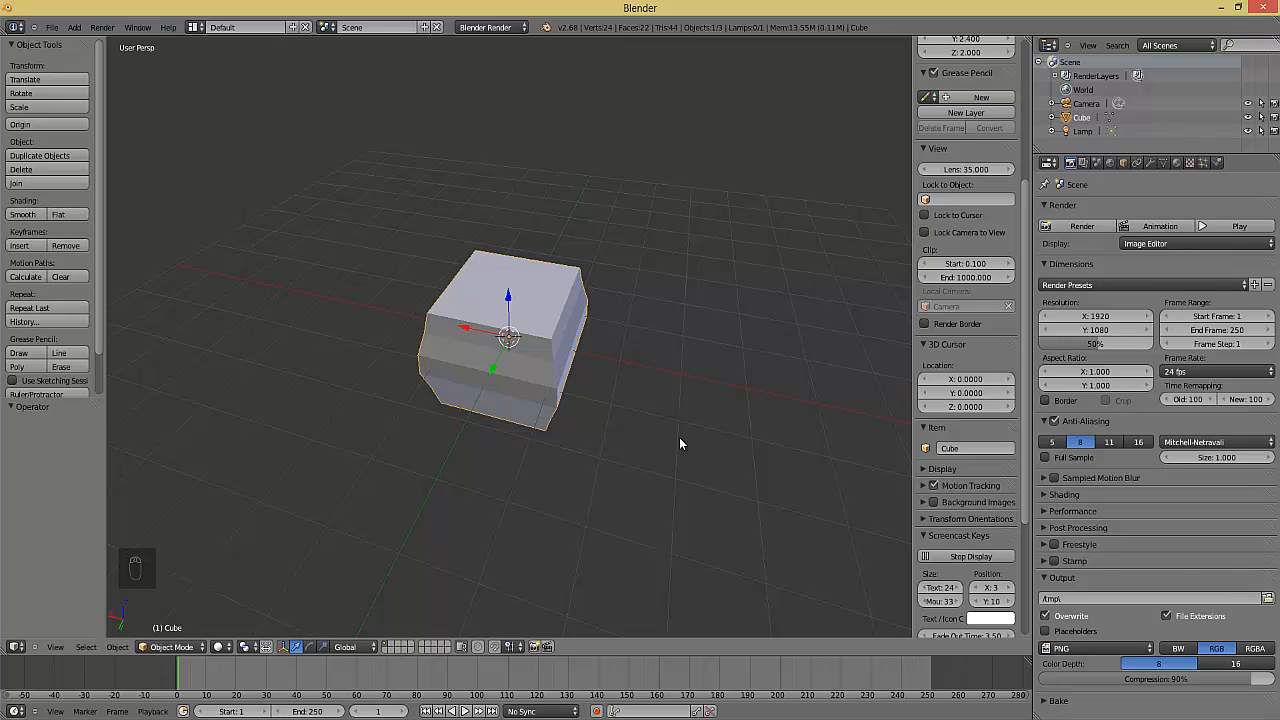
# Create a linked duplicate of the object, moved -3.200 along the X axis
pyautogui.hotkey('alt', 'd')
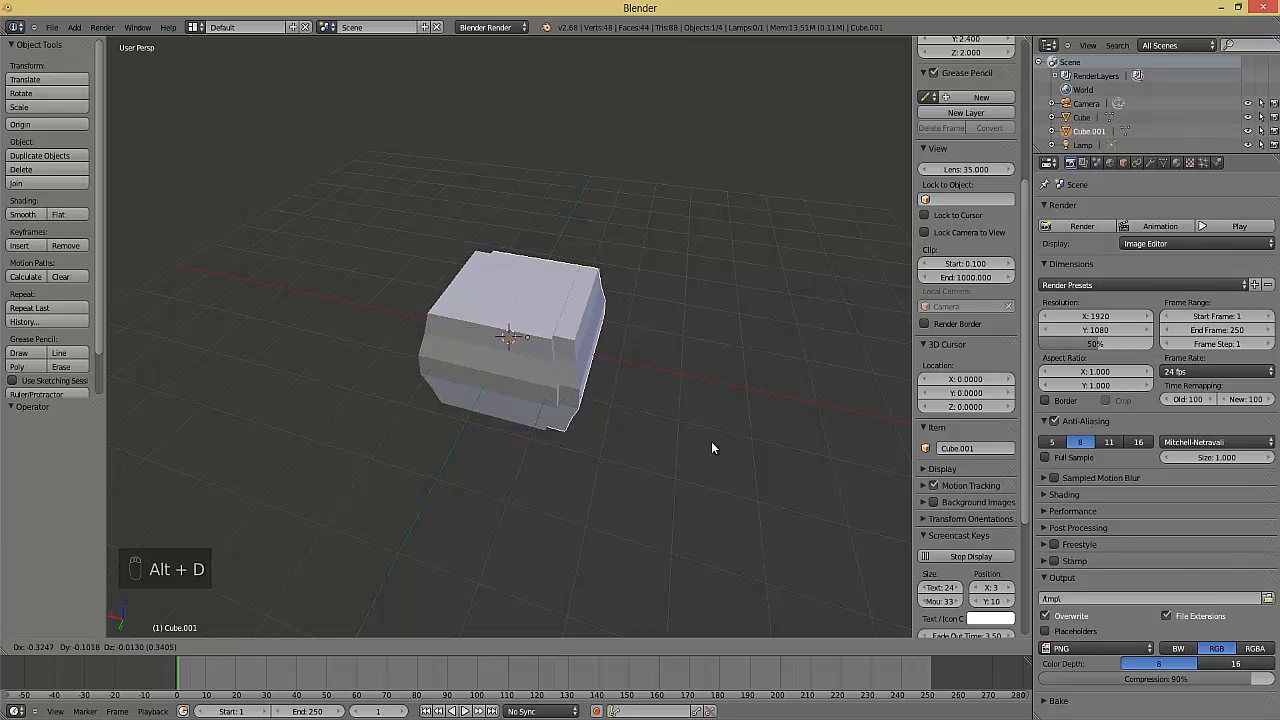
pyautogui.click(862, 485)
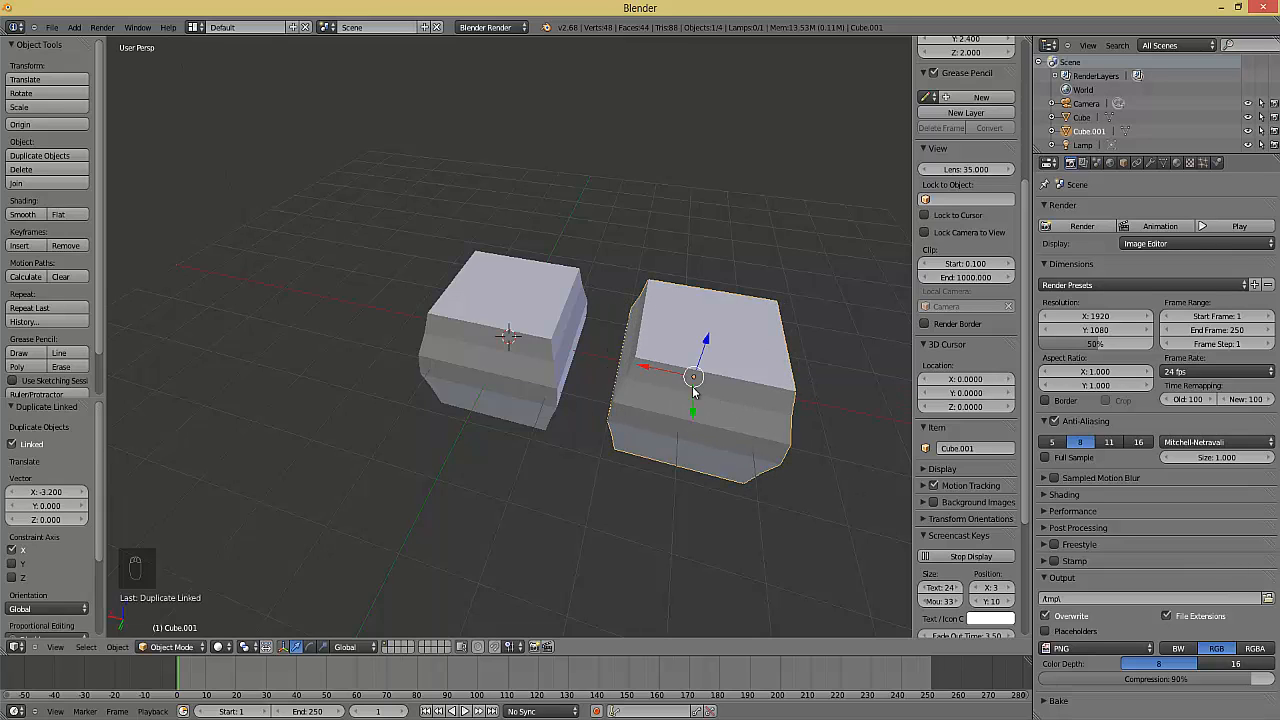
# Try extruding the original object's front top corner vertex and filling a triangular face, comparing the linked copy
pyautogui.rightClick(500, 330)
pyautogui.press('Tab')
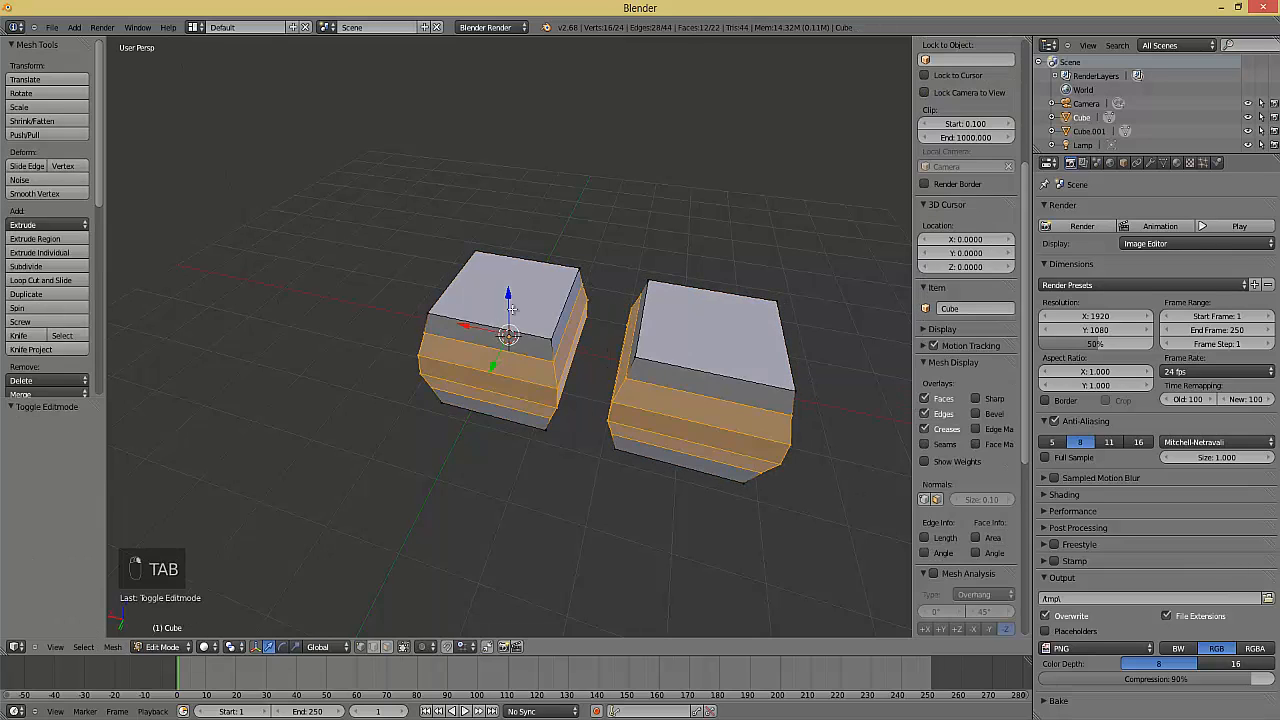
pyautogui.rightClick(547, 333)
pyautogui.press('e')
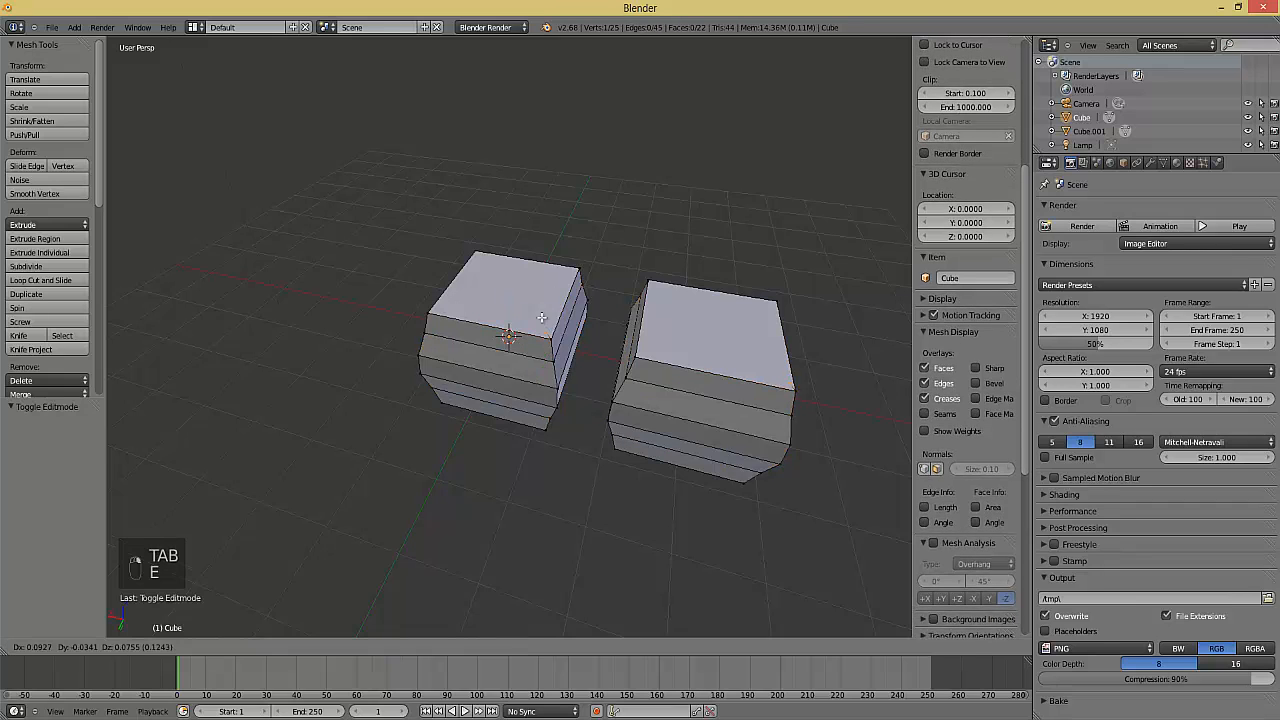
pyautogui.click(535, 305)
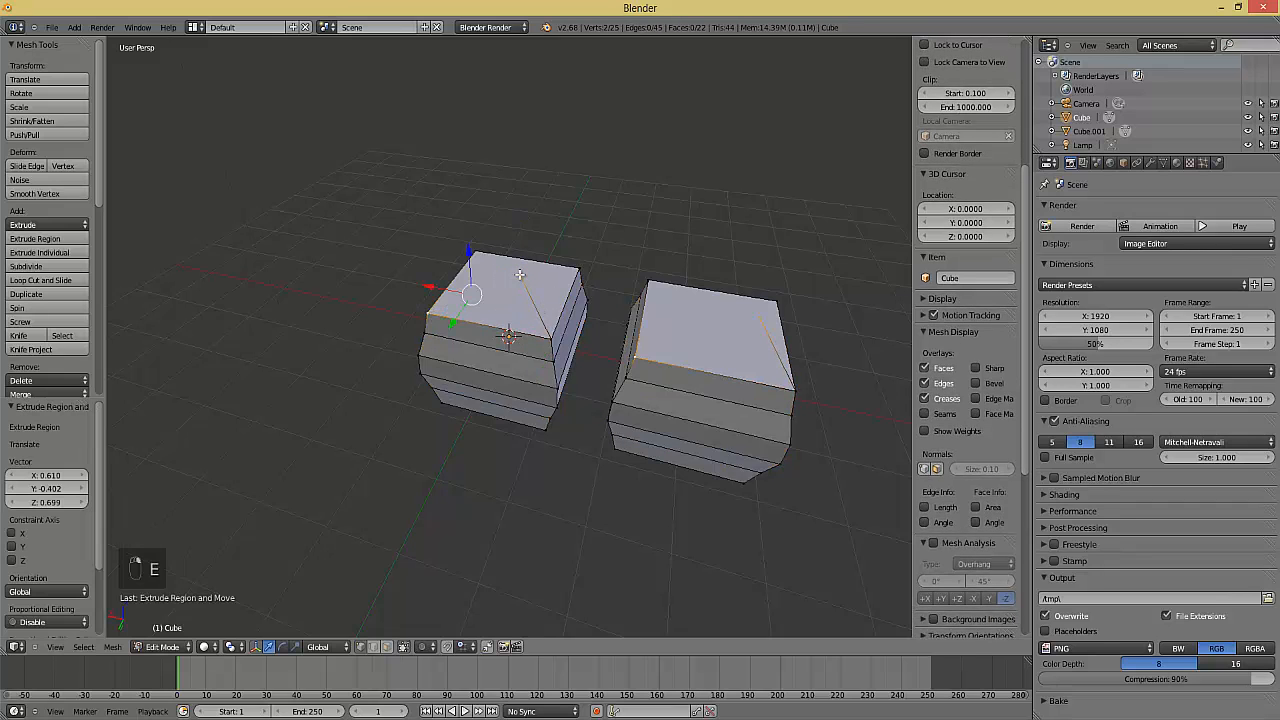
pyautogui.press('f')
pyautogui.press('Tab')
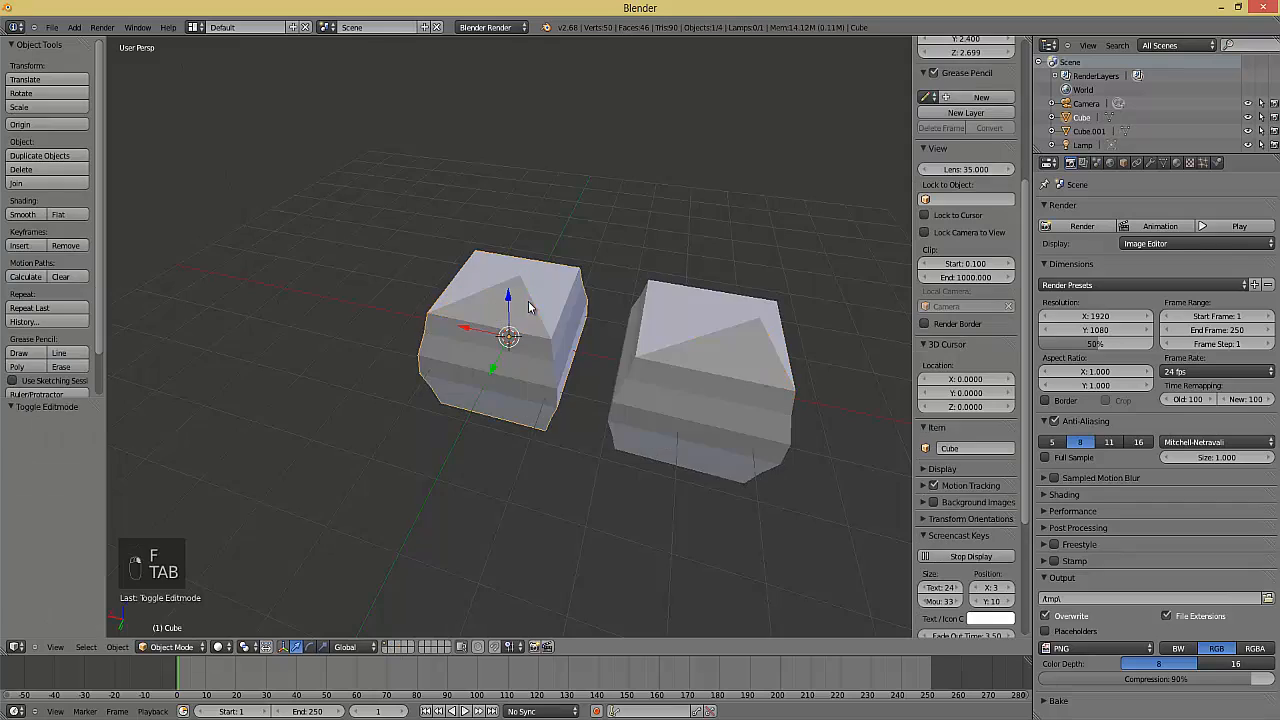
pyautogui.moveTo(559, 340); pyautogui.dragTo(502, 368, button='middle')
pyautogui.press('Tab')
pyautogui.moveTo(636, 342)
pyautogui.mouseDown(button='middle')
pyautogui.moveTo(511, 331)
pyautogui.moveTo(630, 322)
pyautogui.mouseUp(button='middle')
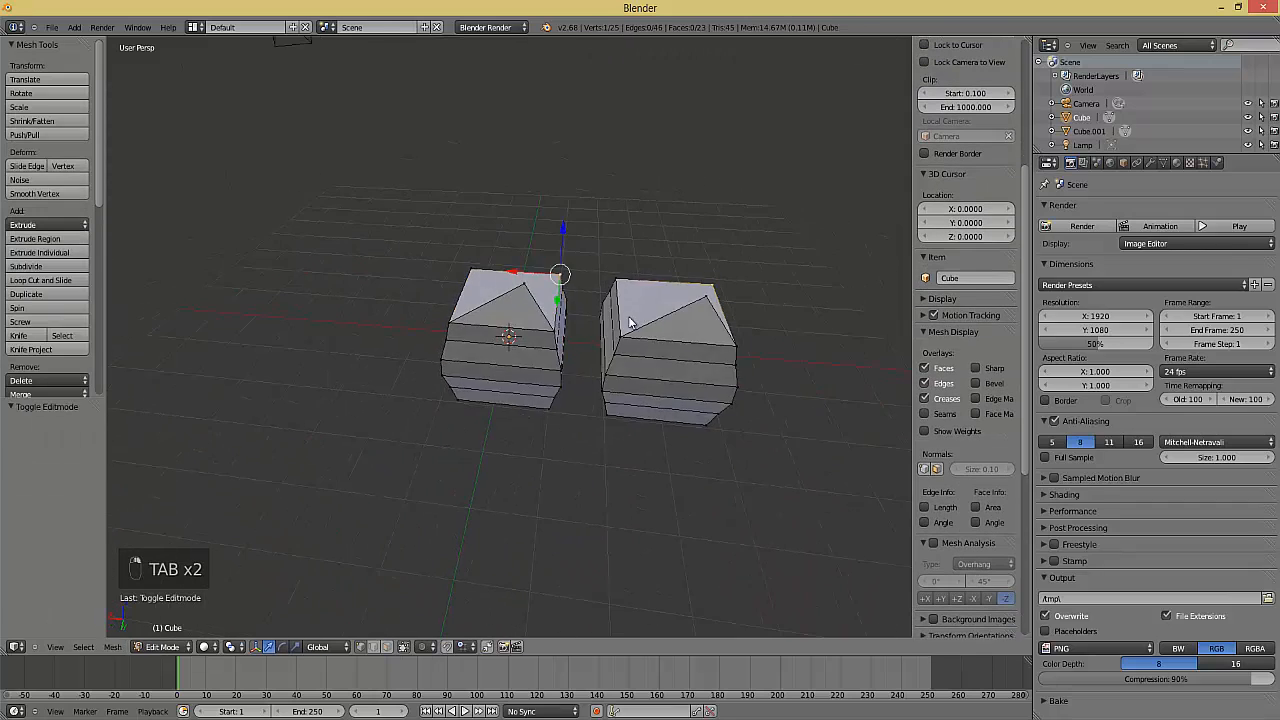
# Return to Object Mode and undo the duplicate and mesh edits back to the plain cube
pyautogui.press('Tab')
pyautogui.hotkey('ctrl', 'z')
pyautogui.hotkey('ctrl', 'z')
pyautogui.hotkey('ctrl', 'z')
pyautogui.hotkey('ctrl', 'z')
pyautogui.hotkey('ctrl', 'z')
pyautogui.hotkey('ctrl', 'z')
pyautogui.hotkey('ctrl', 'z')
pyautogui.hotkey('ctrl', 'z')
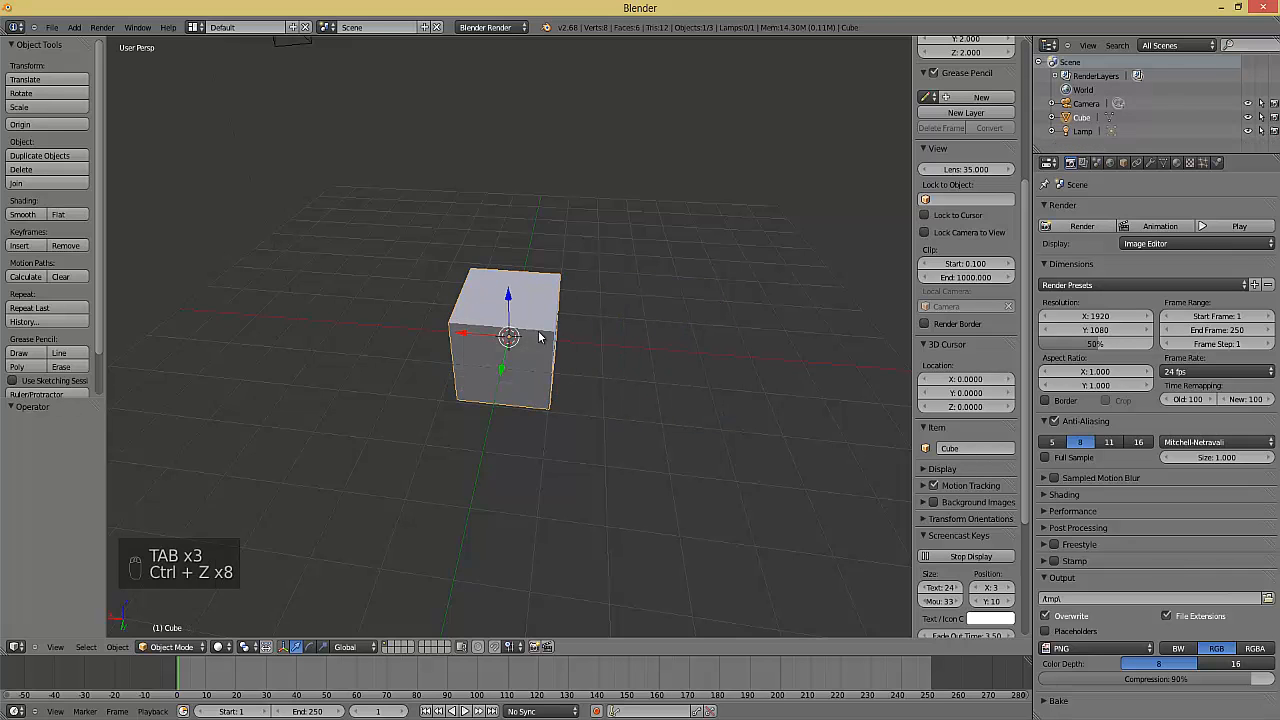
# Try the Spin tool on the cube's whole mesh with 9 steps and a 90° angle, and inspect it in Object Mode
pyautogui.press('Tab')
pyautogui.scroll(5, 510, 390)
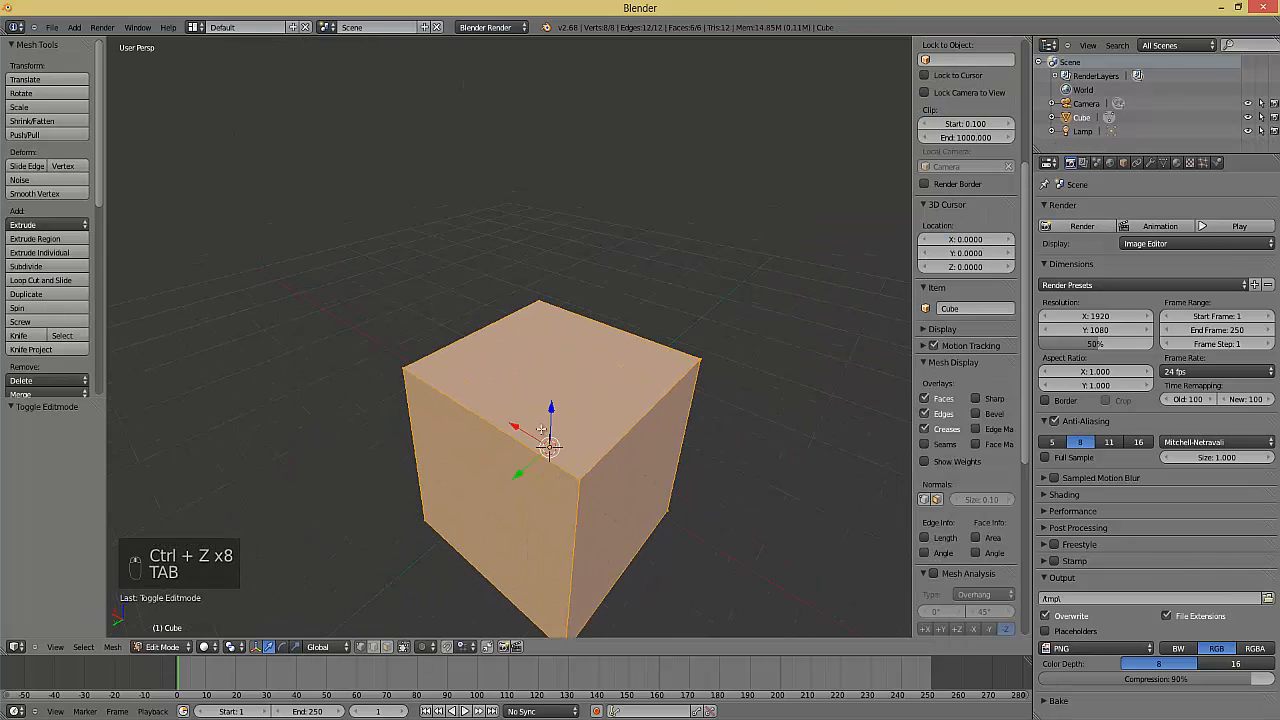
pyautogui.click(44, 306)
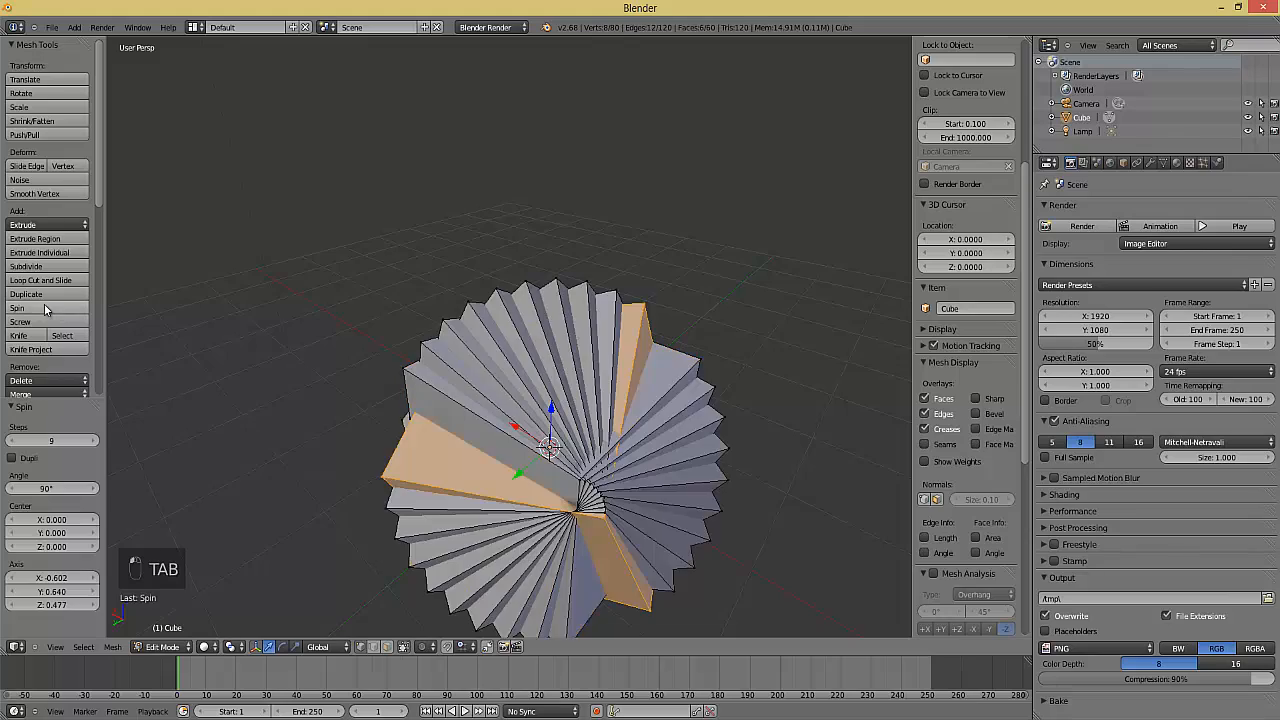
pyautogui.scroll(-4, 538, 427)
pyautogui.moveTo(538, 427); pyautogui.dragTo(563, 414, button='middle')
pyautogui.press('Tab')
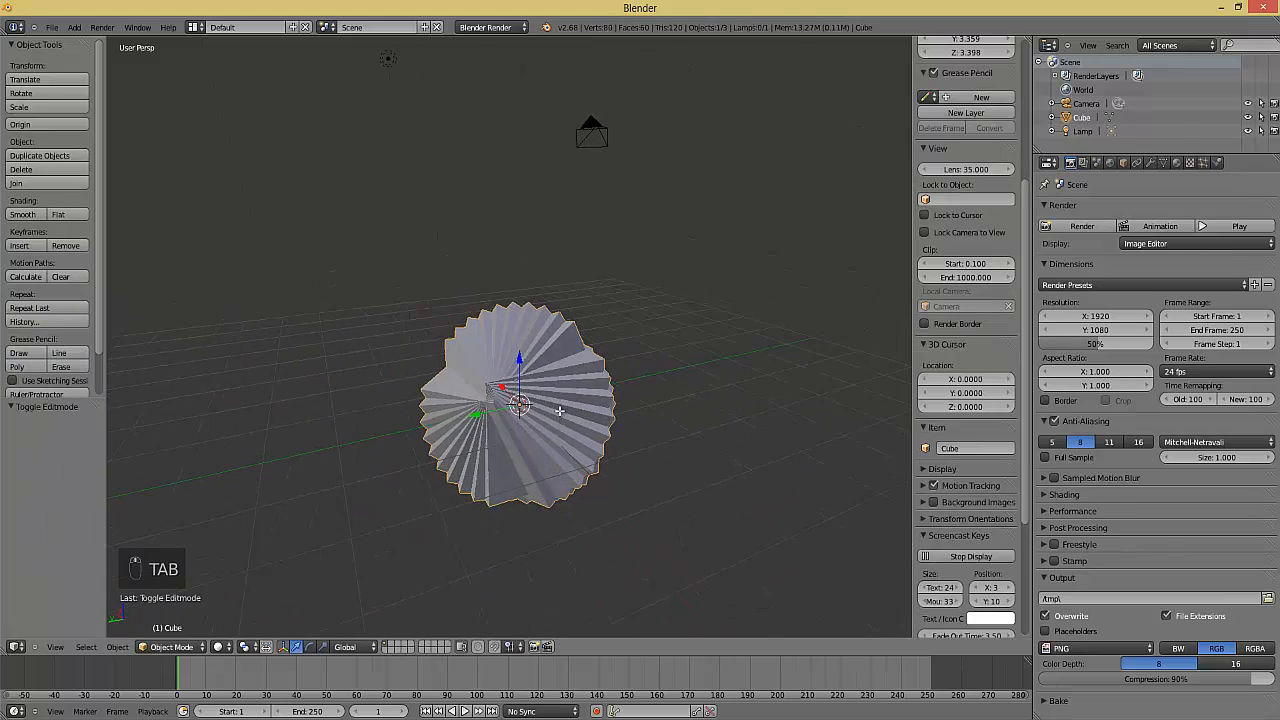
# Undo the spin on the cube and return to Object Mode
pyautogui.press('Tab')
pyautogui.hotkey('ctrl', 'z')
pyautogui.hotkey('ctrl', 'z')
pyautogui.hotkey('ctrl', 'z')
pyautogui.press('Tab')
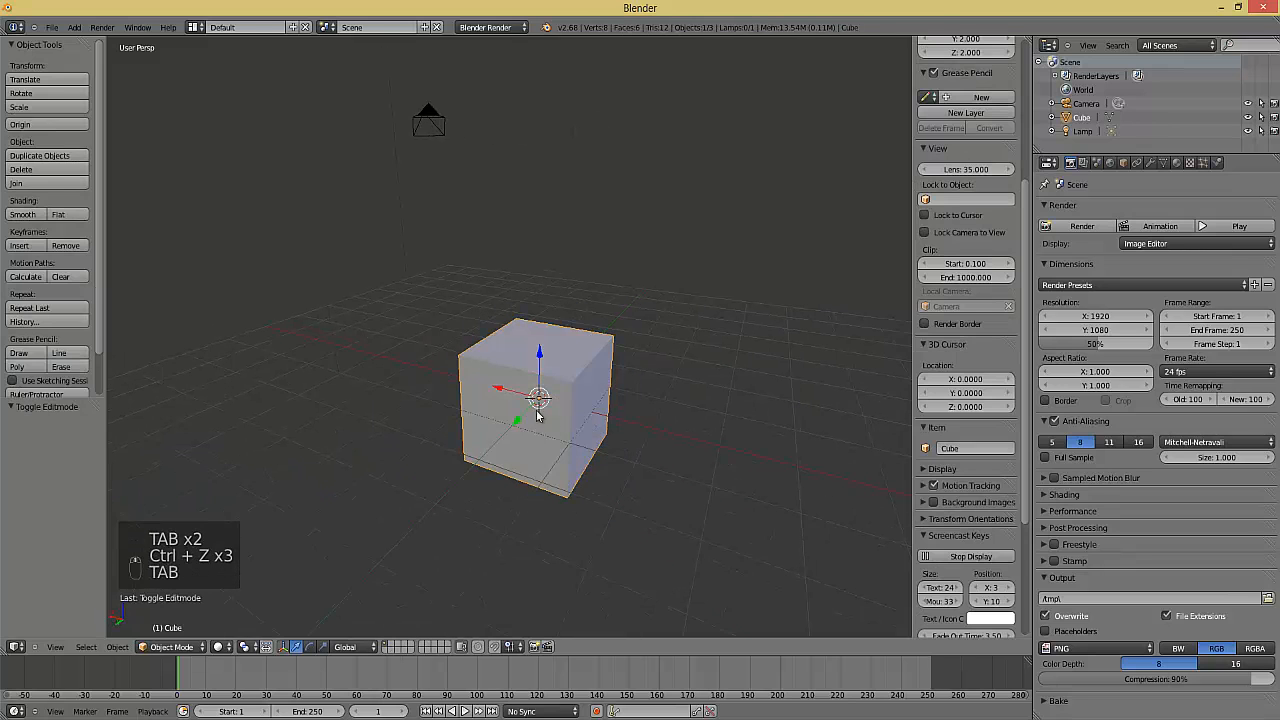
pyautogui.scroll(-1, 90, 305)
pyautogui.scroll(1, 80, 314)
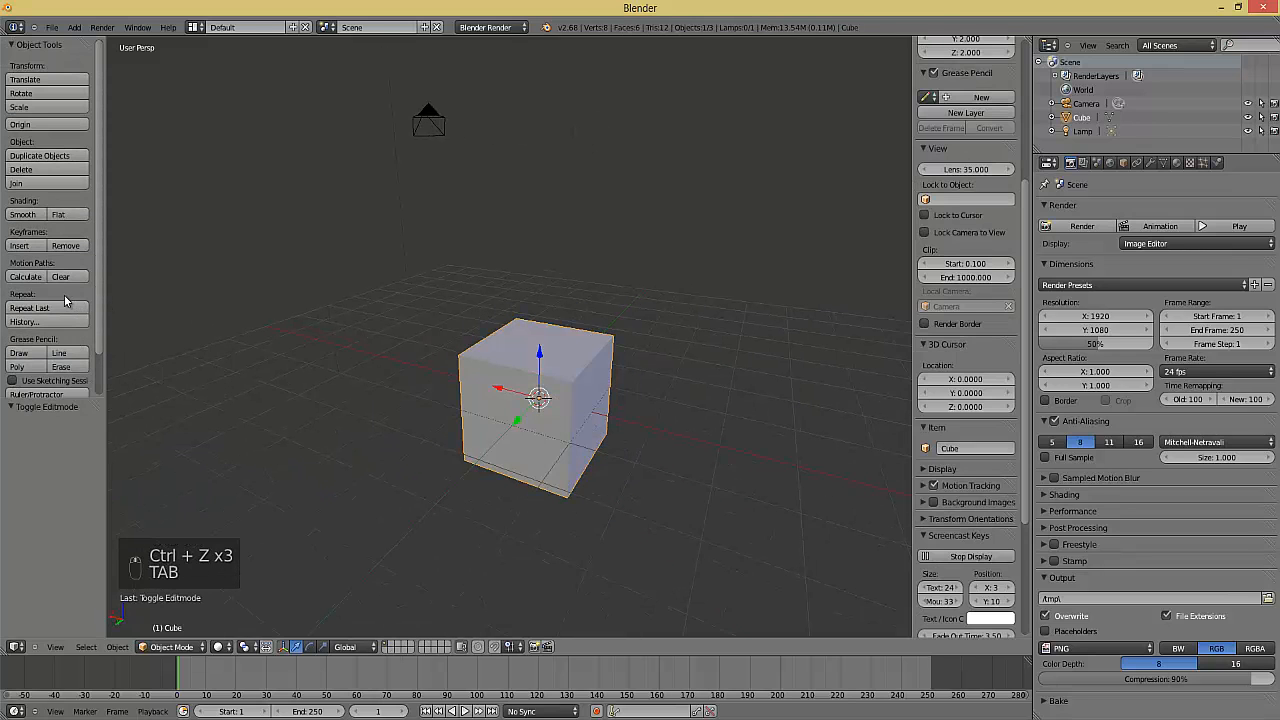
pyautogui.scroll(-1, 62, 300)
pyautogui.scroll(1, 62, 301)
pyautogui.scroll(-2, 63, 302)
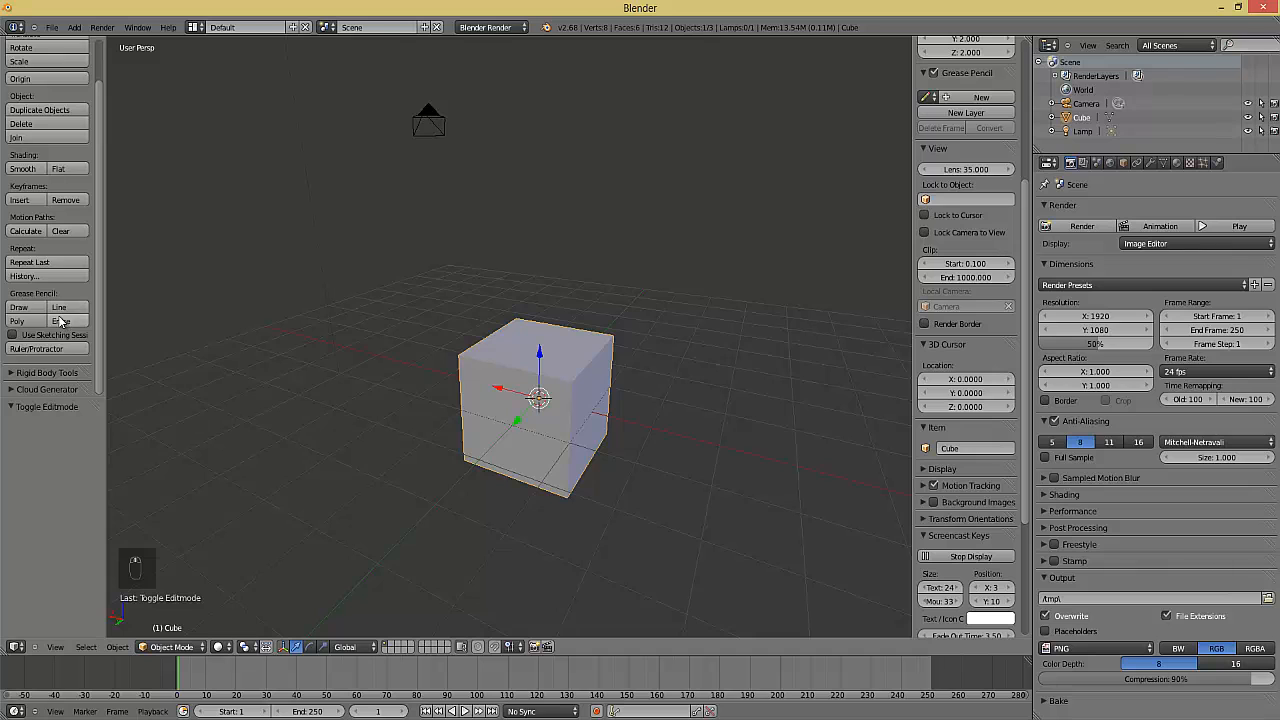
pyautogui.scroll(2, 65, 322)
pyautogui.press('Tab')
pyautogui.press('Tab')
pyautogui.scroll(-1, 560, 443)
pyautogui.press('Tab')
pyautogui.scroll(-3, 560, 443)
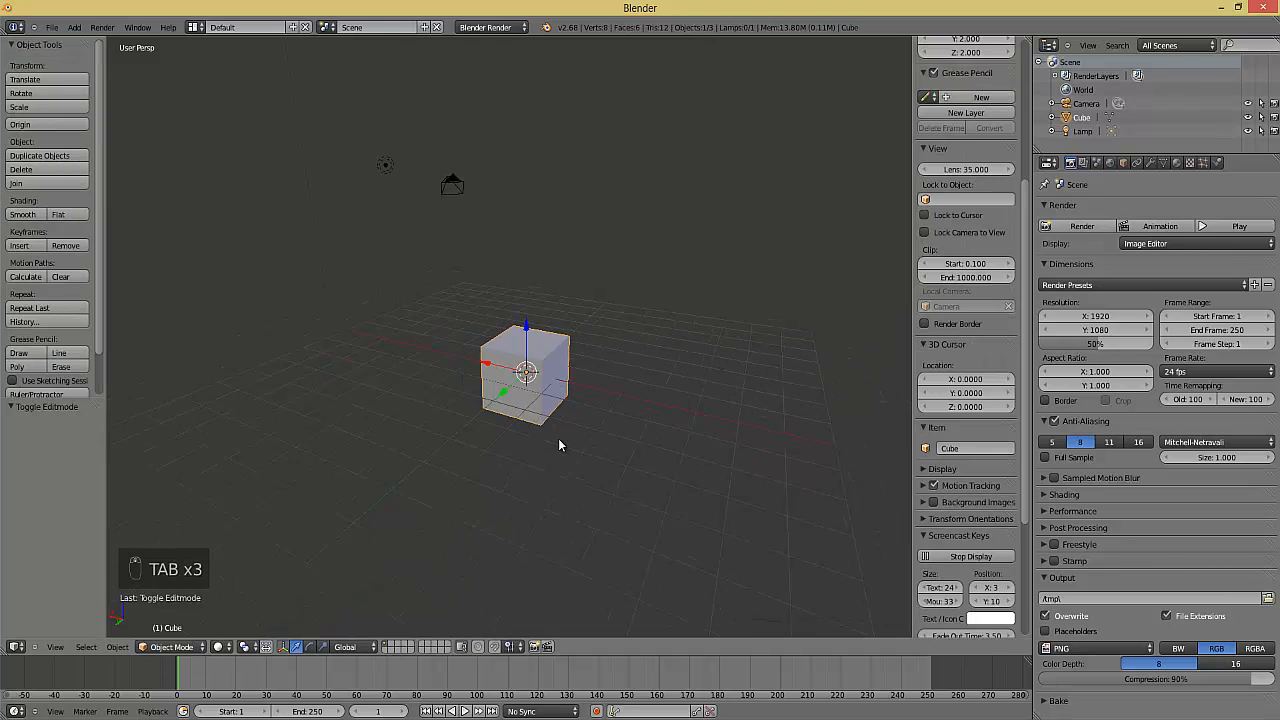
# Delete the cube from the scene
pyautogui.scroll(2, 560, 443)
pyautogui.press('Delete')
pyautogui.click(538, 428)
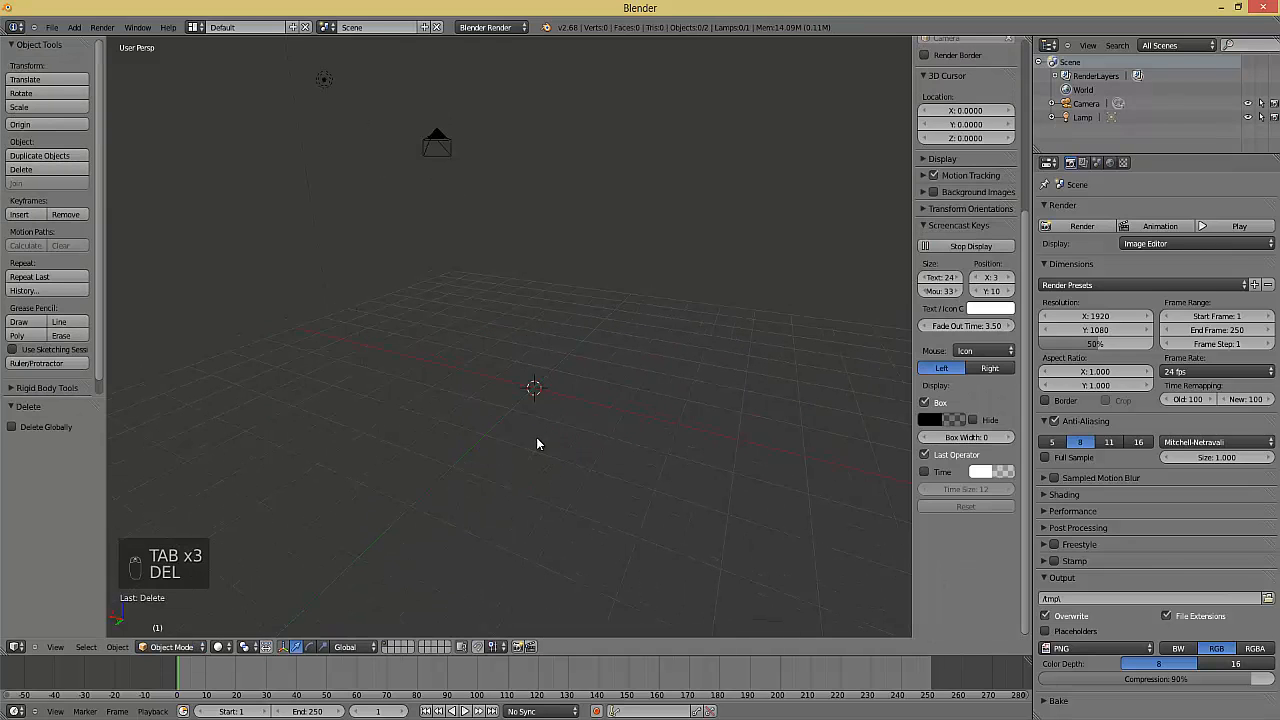
# Add a plane in the front orthographic view and align it to the view
pyautogui.scroll(2, 537, 443)
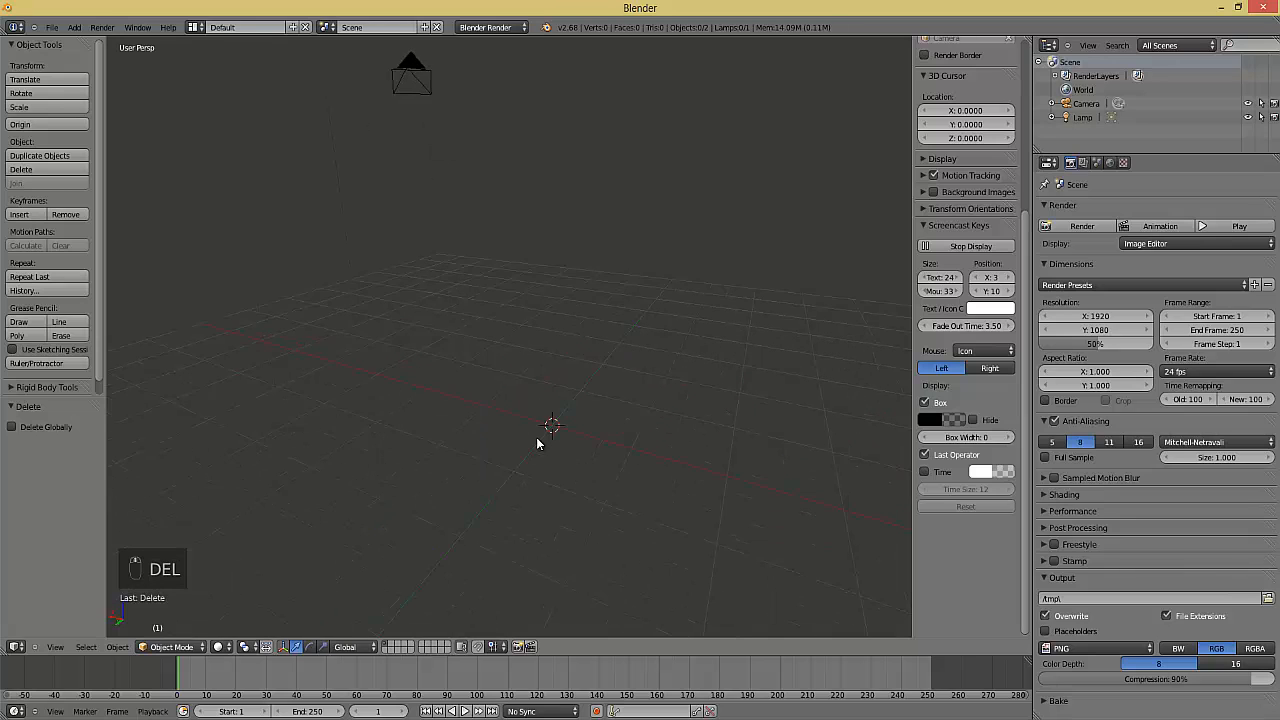
pyautogui.press('KP_1')
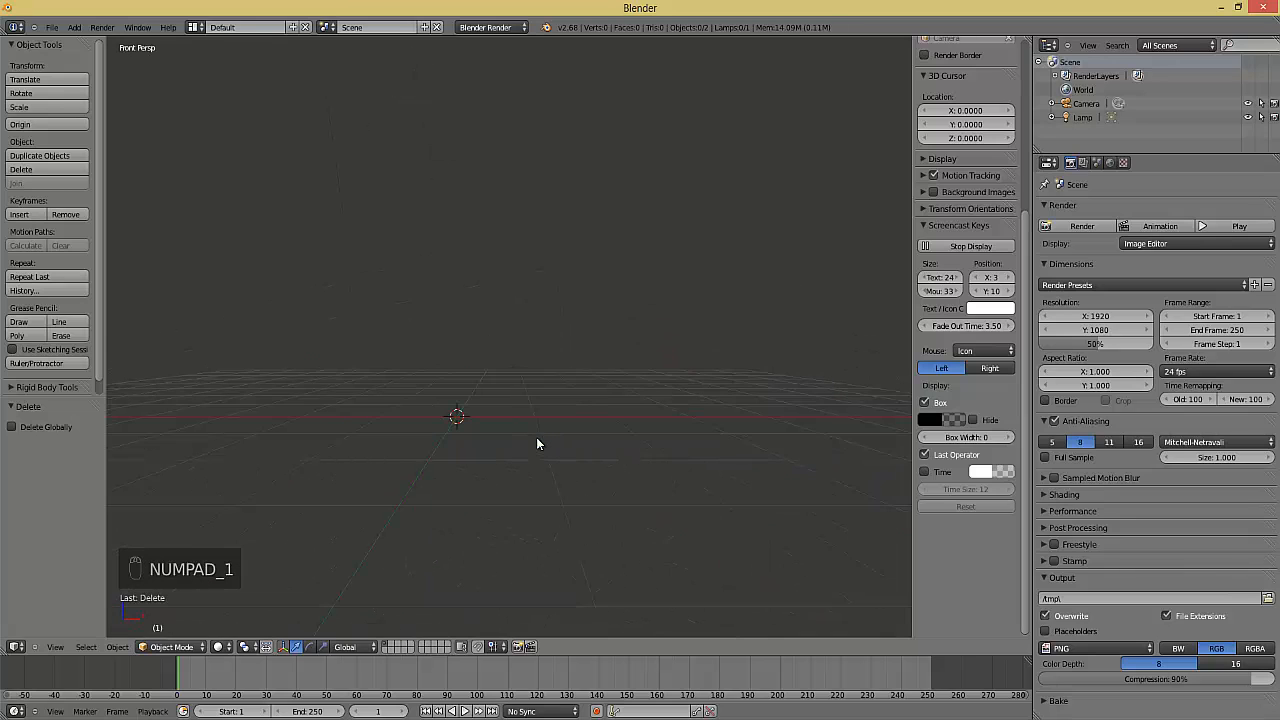
pyautogui.press('KP_5')
pyautogui.hotkey('shift', 'a')
pyautogui.moveTo(537, 440)
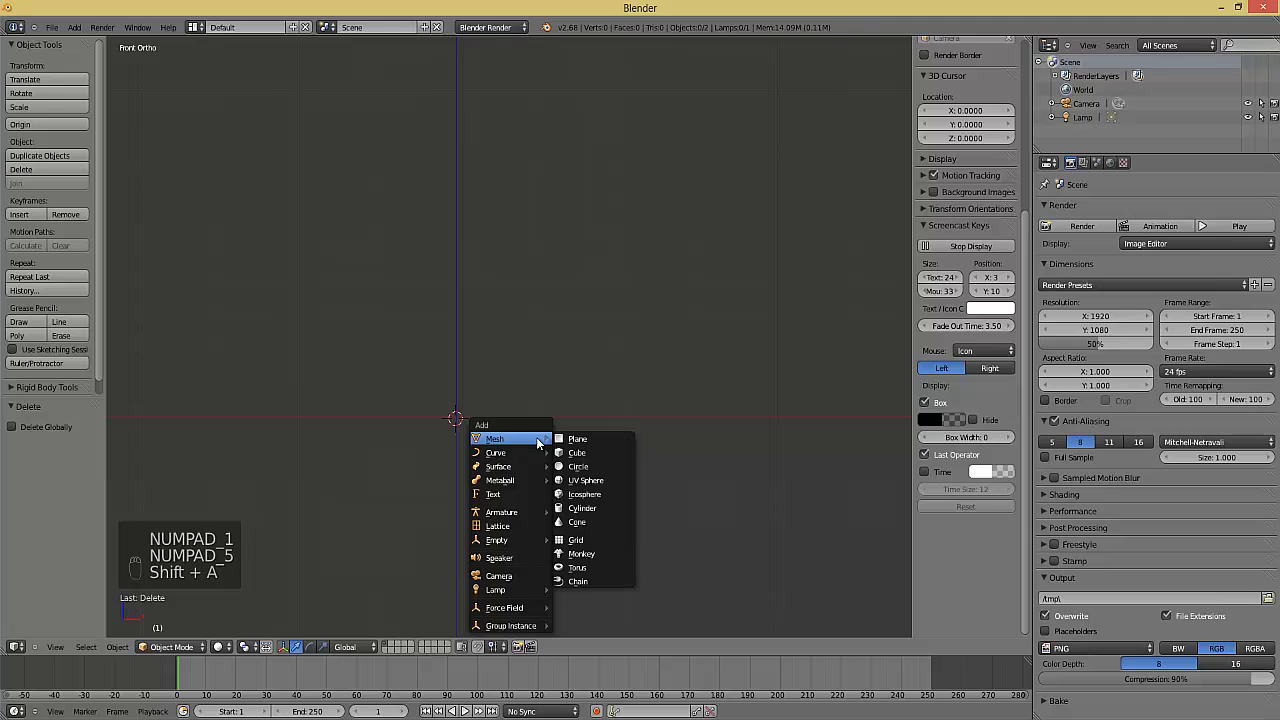
pyautogui.click(590, 439)
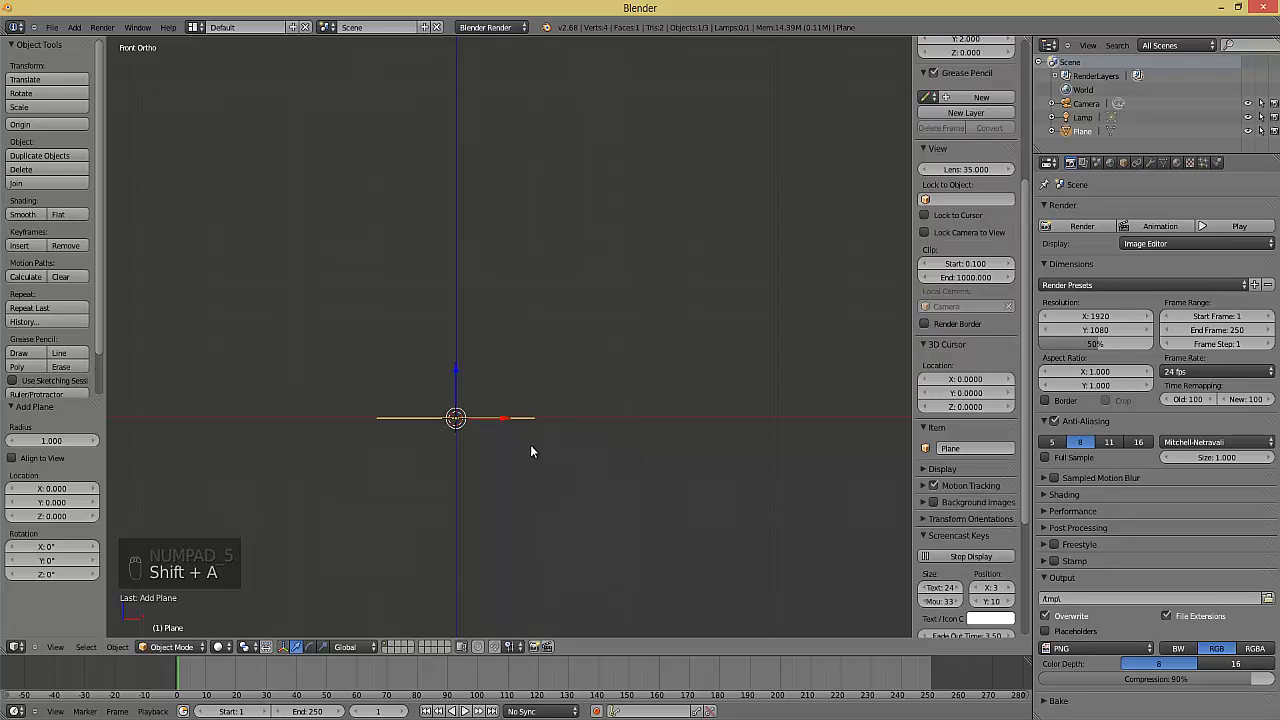
pyautogui.click(43, 459)
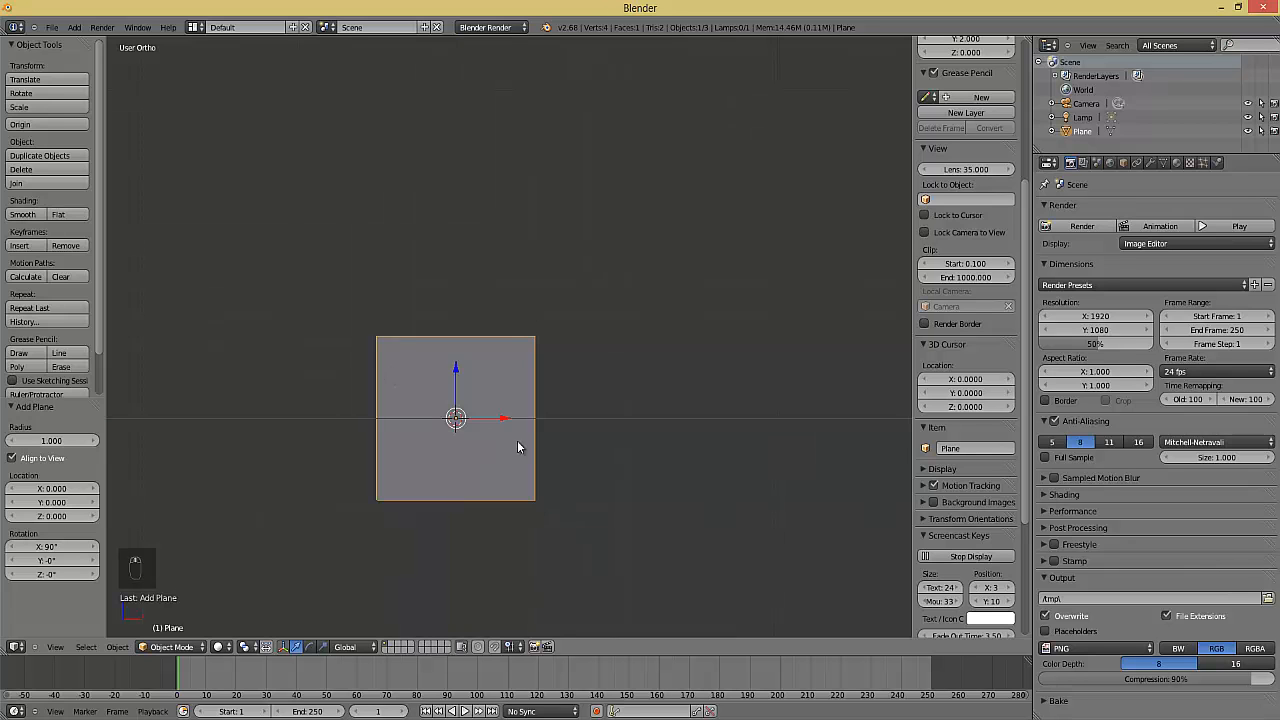
# Try realigning the new plane to an angled view by toggling Align to View
pyautogui.moveTo(517, 443); pyautogui.dragTo(275, 479, button='middle')
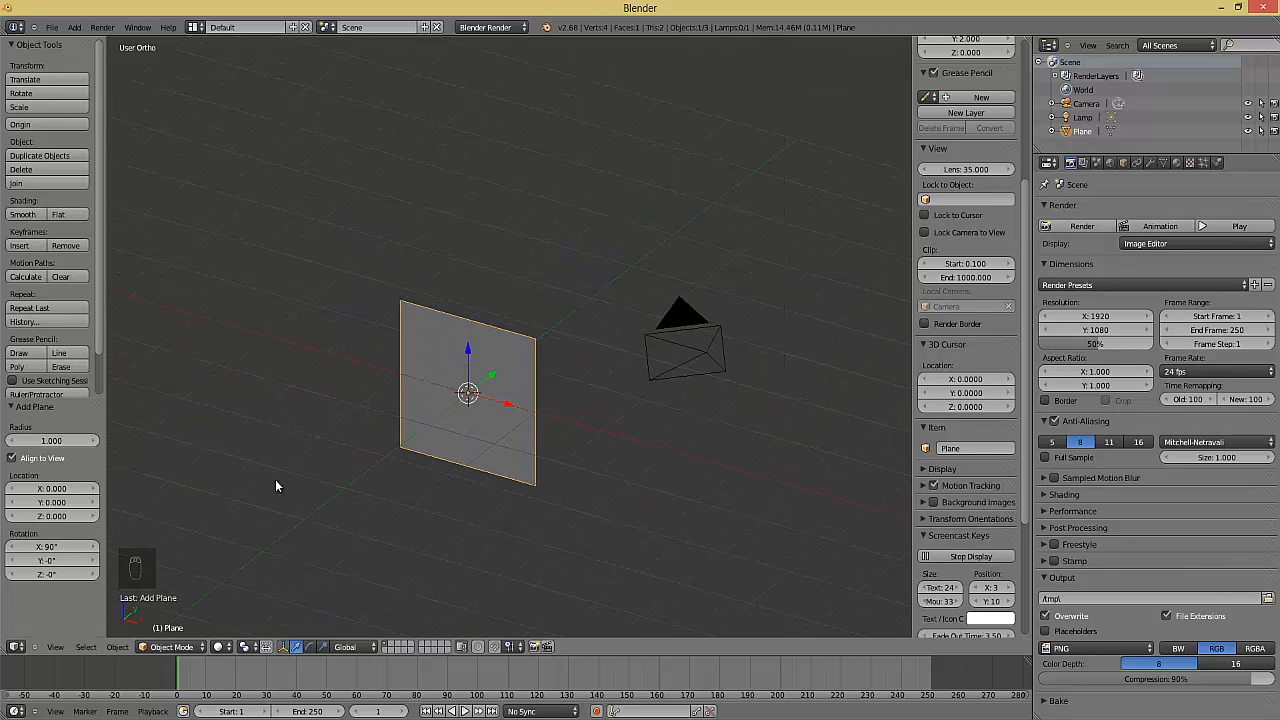
pyautogui.click(75, 458)
pyautogui.click(80, 459)
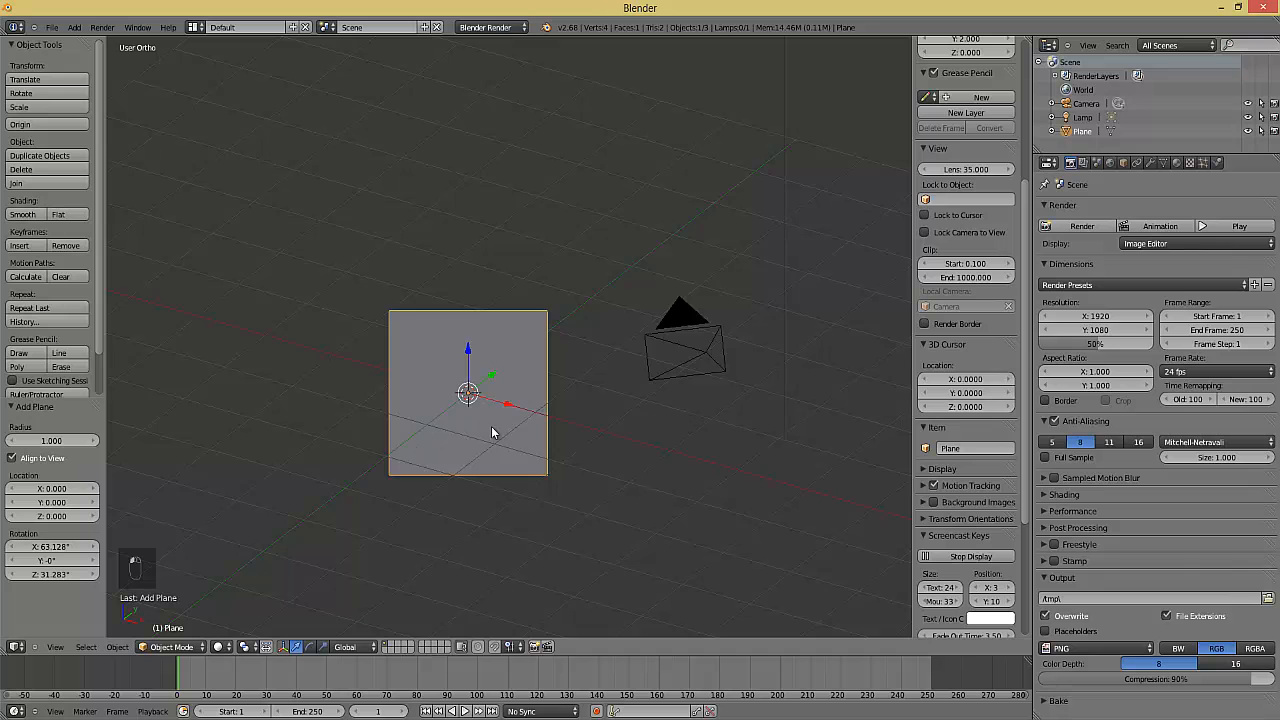
pyautogui.moveTo(491, 432)
pyautogui.mouseDown(button='middle')
pyautogui.moveTo(583, 410)
pyautogui.moveTo(469, 430)
pyautogui.mouseUp(button='middle')
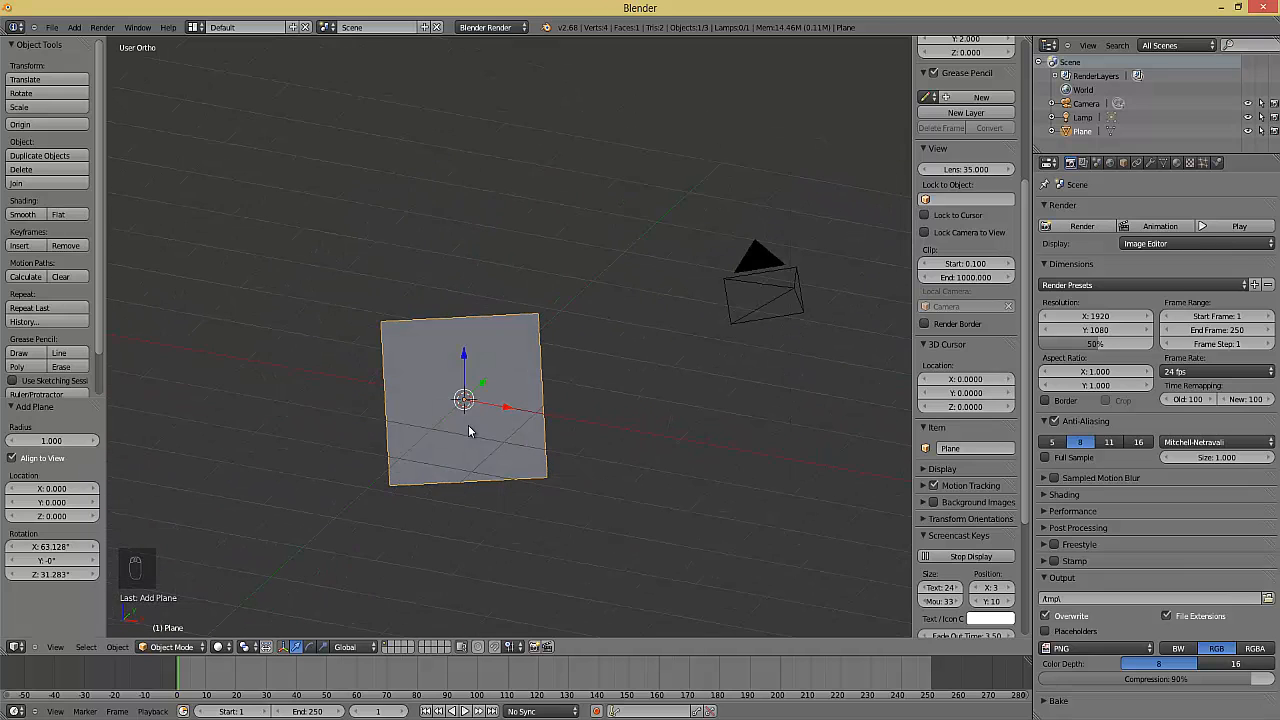
# Return to the front view and realign the plane so that it faces this view
pyautogui.press('KP_1')
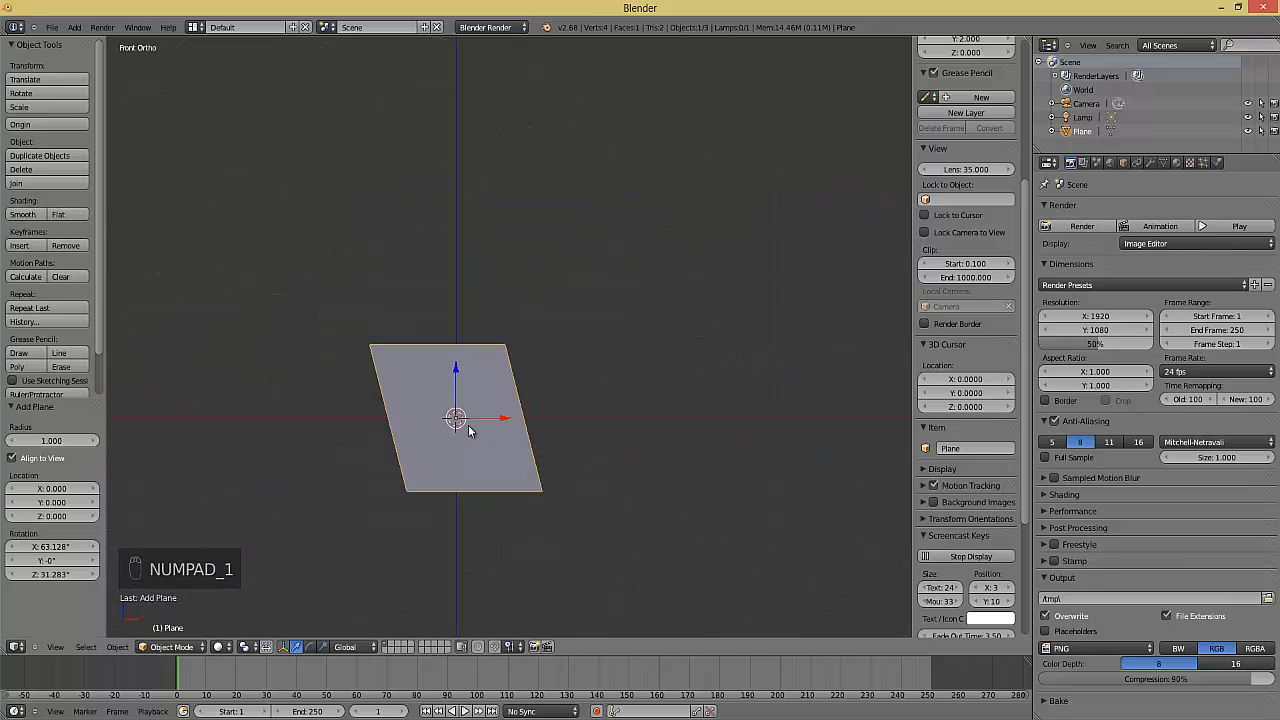
pyautogui.click(49, 458)
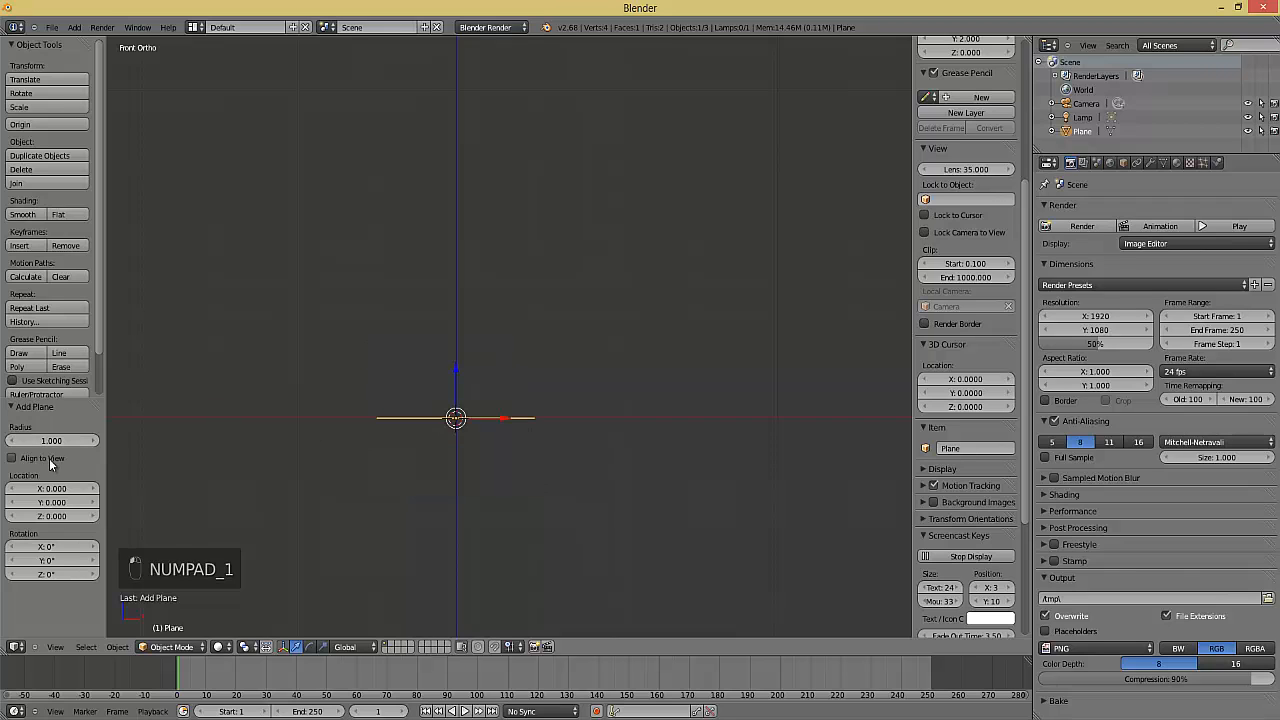
pyautogui.click(49, 458)
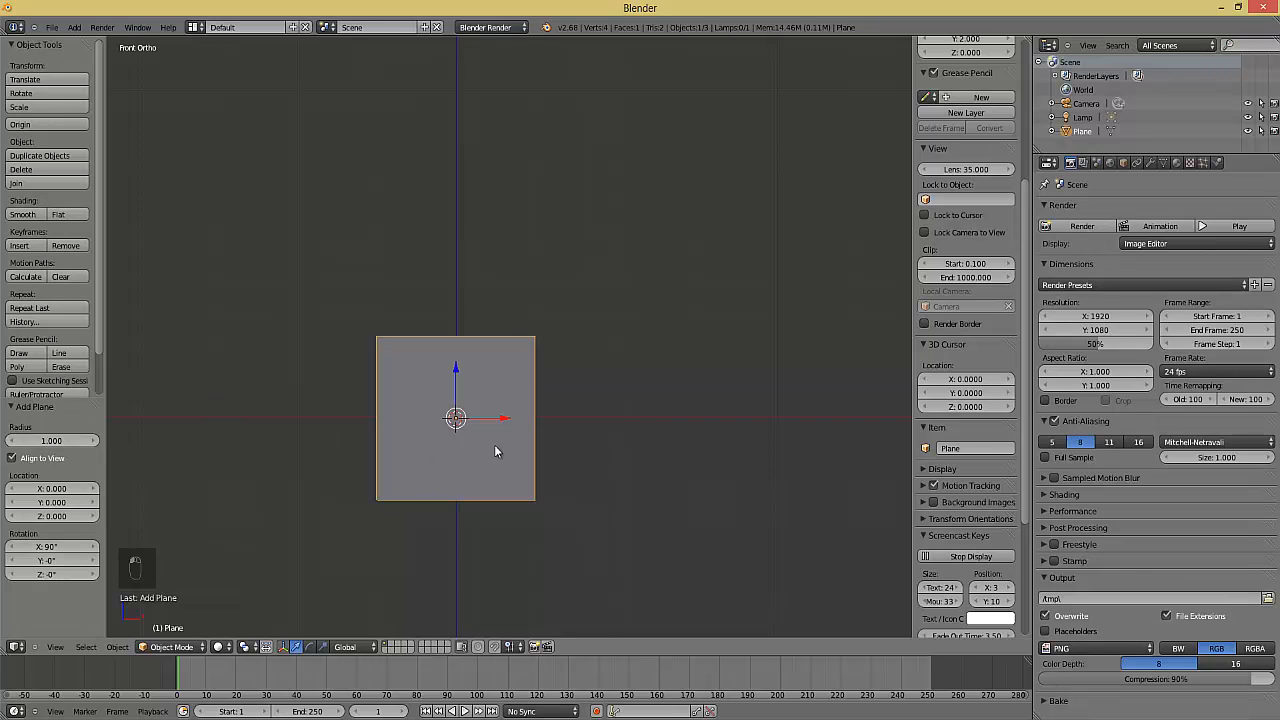
pyautogui.keyDown('shift'); pyautogui.moveTo(494, 444); pyautogui.dragTo(527, 411, button='middle'); pyautogui.keyUp('shift')
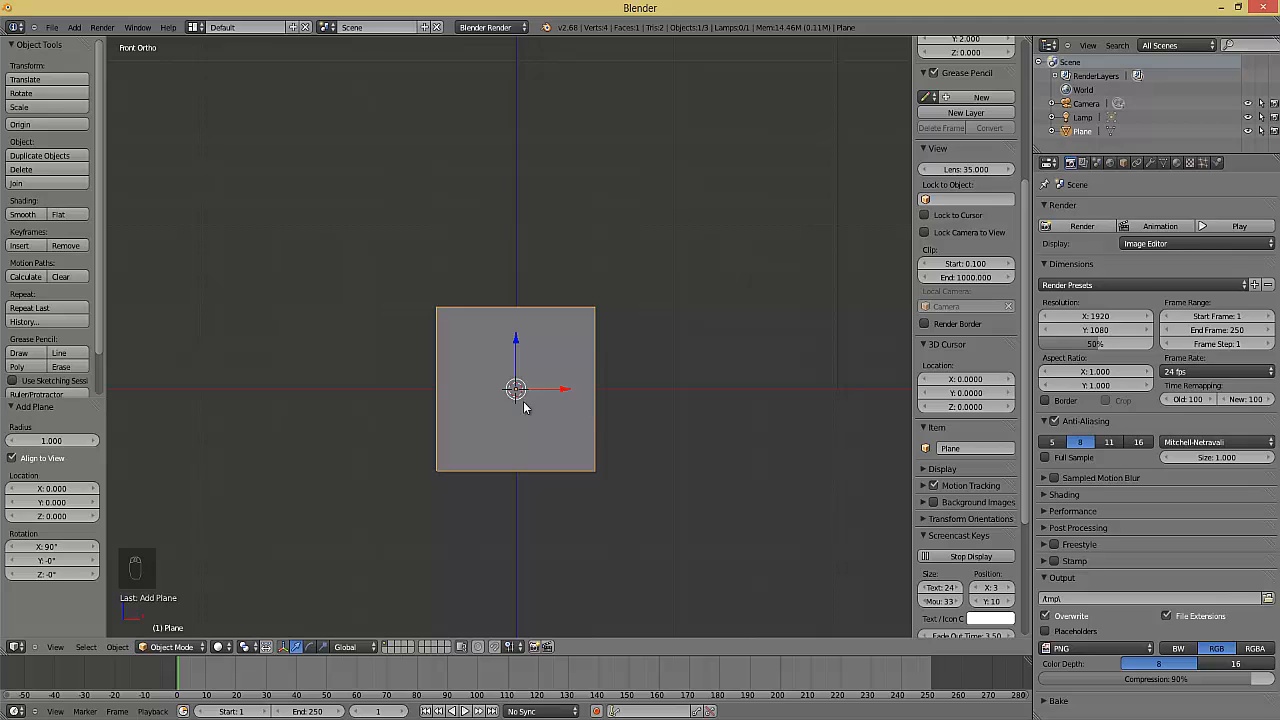
# Delete the plane's two left-hand vertices in Edit Mode
pyautogui.press('Tab')
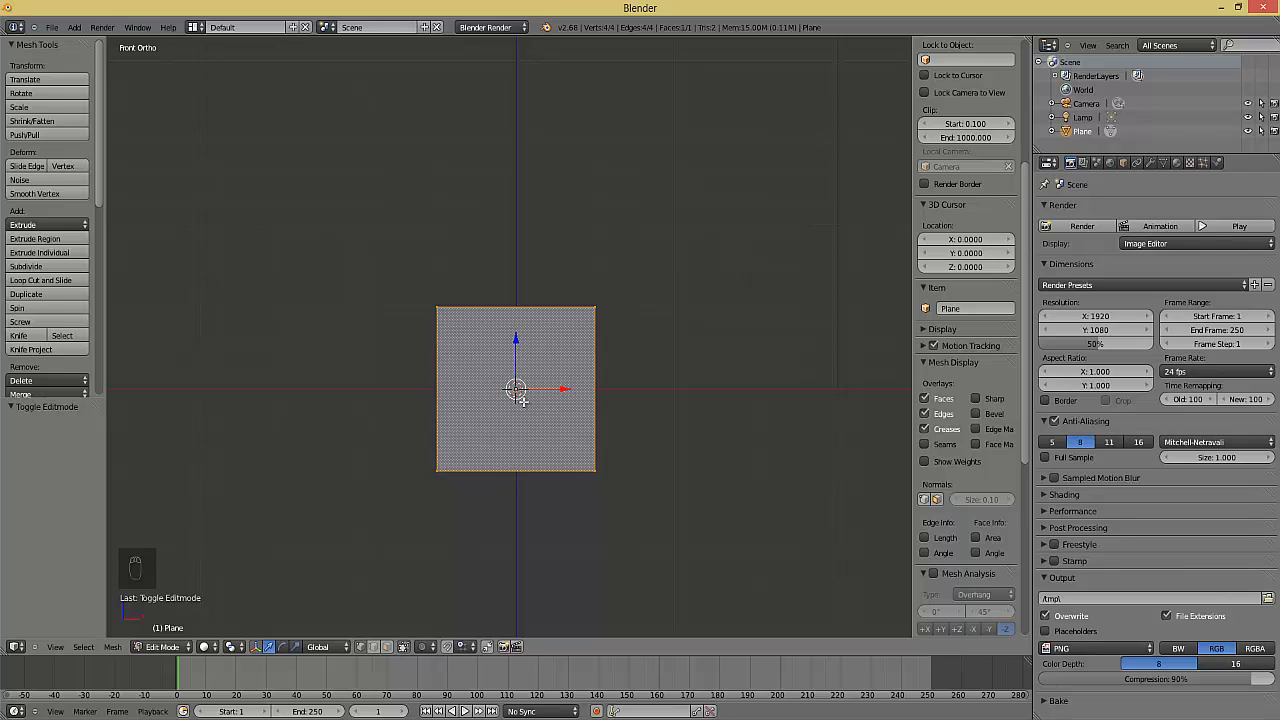
pyautogui.rightClick(439, 306)
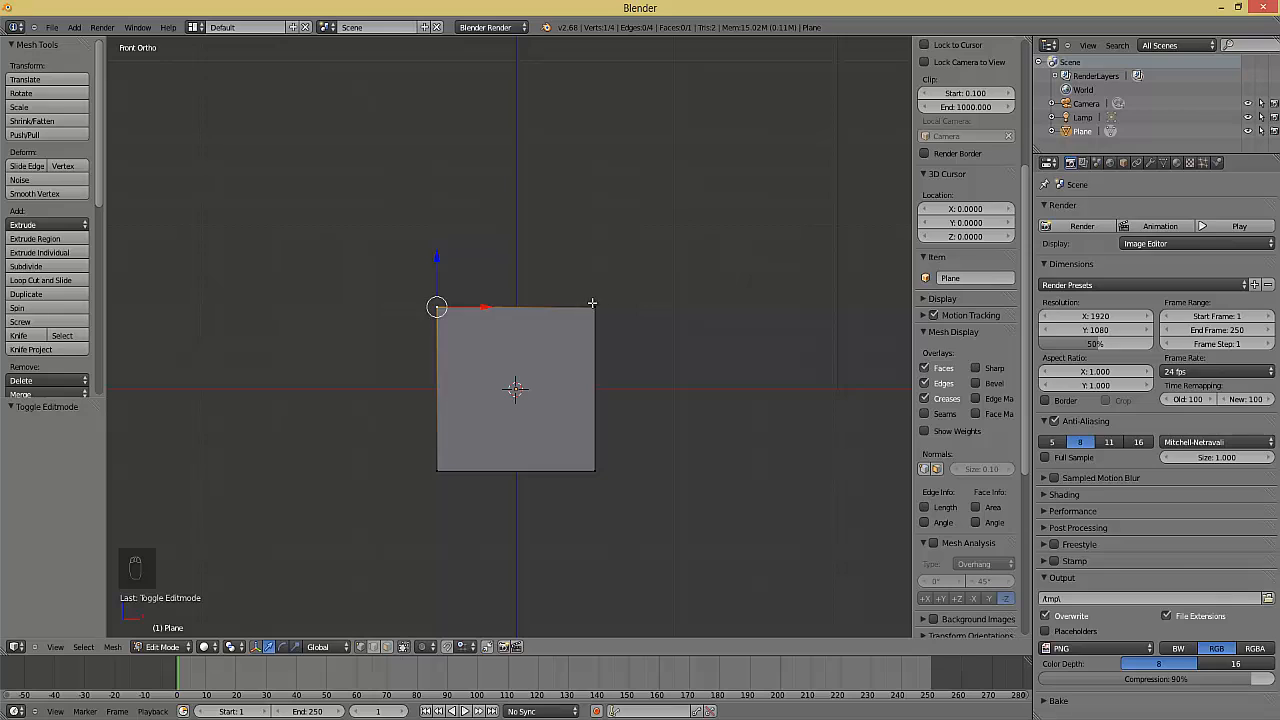
pyautogui.keyDown('shift'); pyautogui.rightClick(440, 467); pyautogui.keyUp('shift')
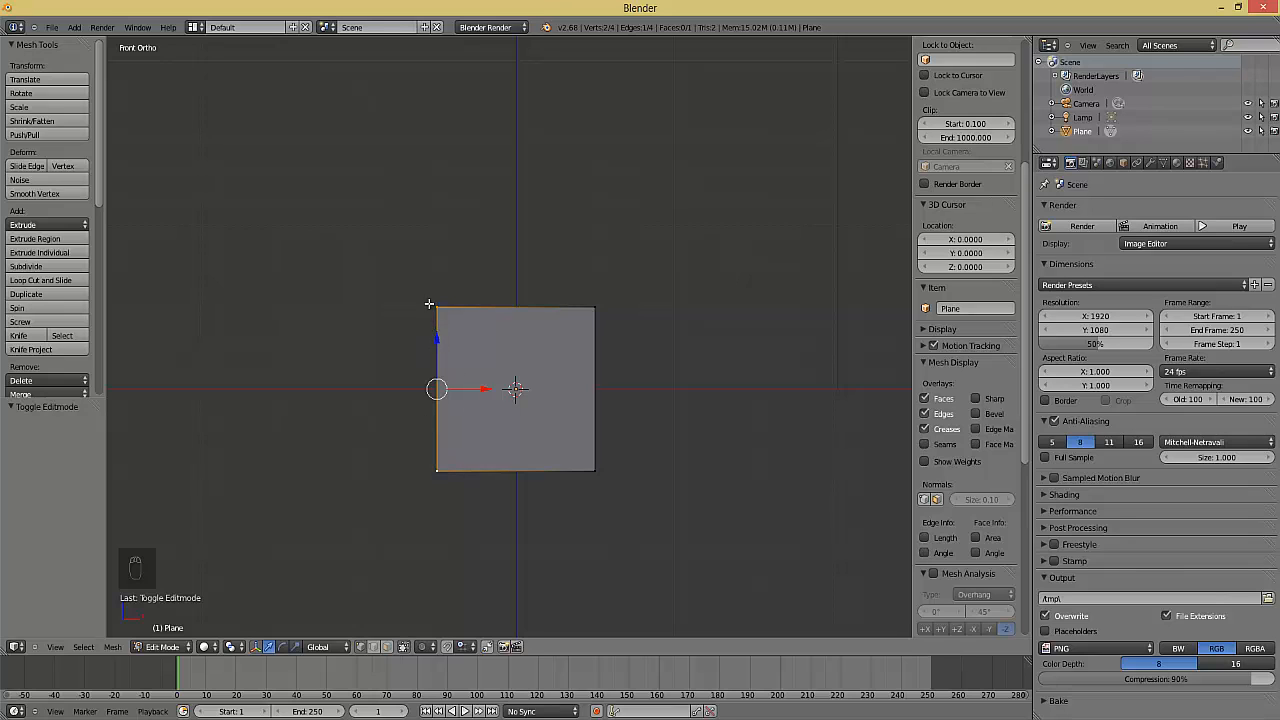
pyautogui.press('Delete')
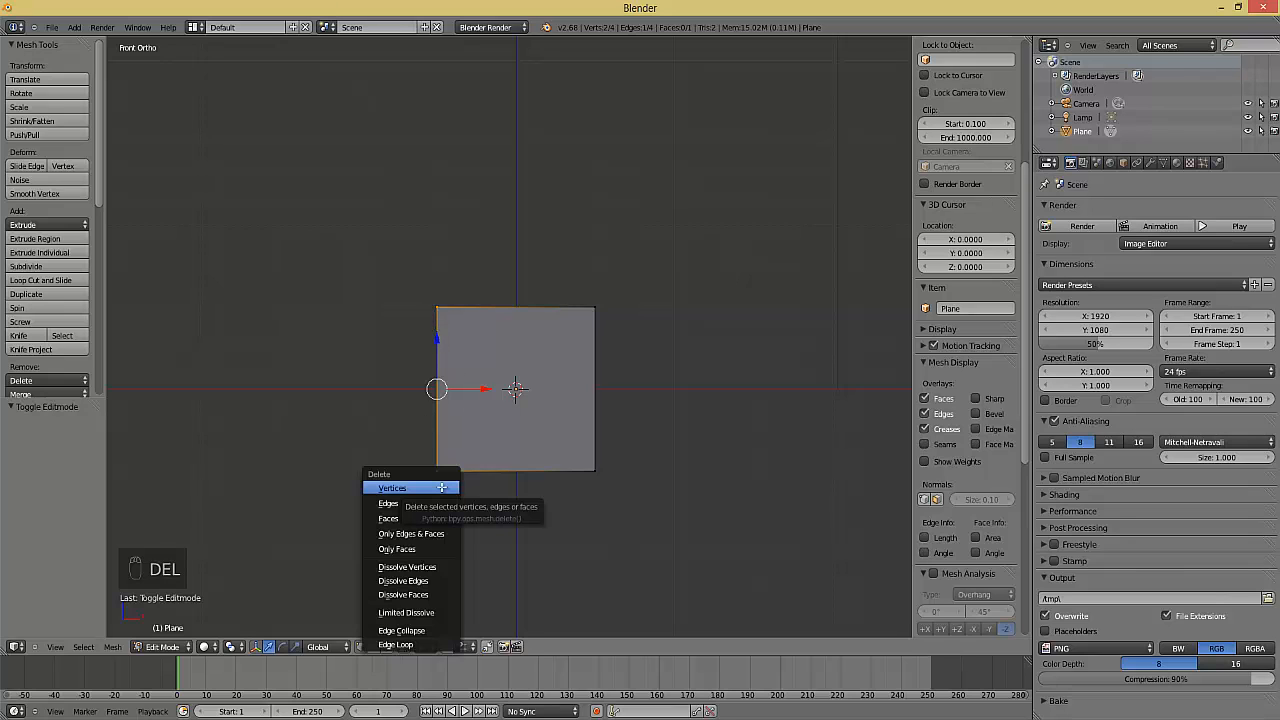
pyautogui.click(441, 487)
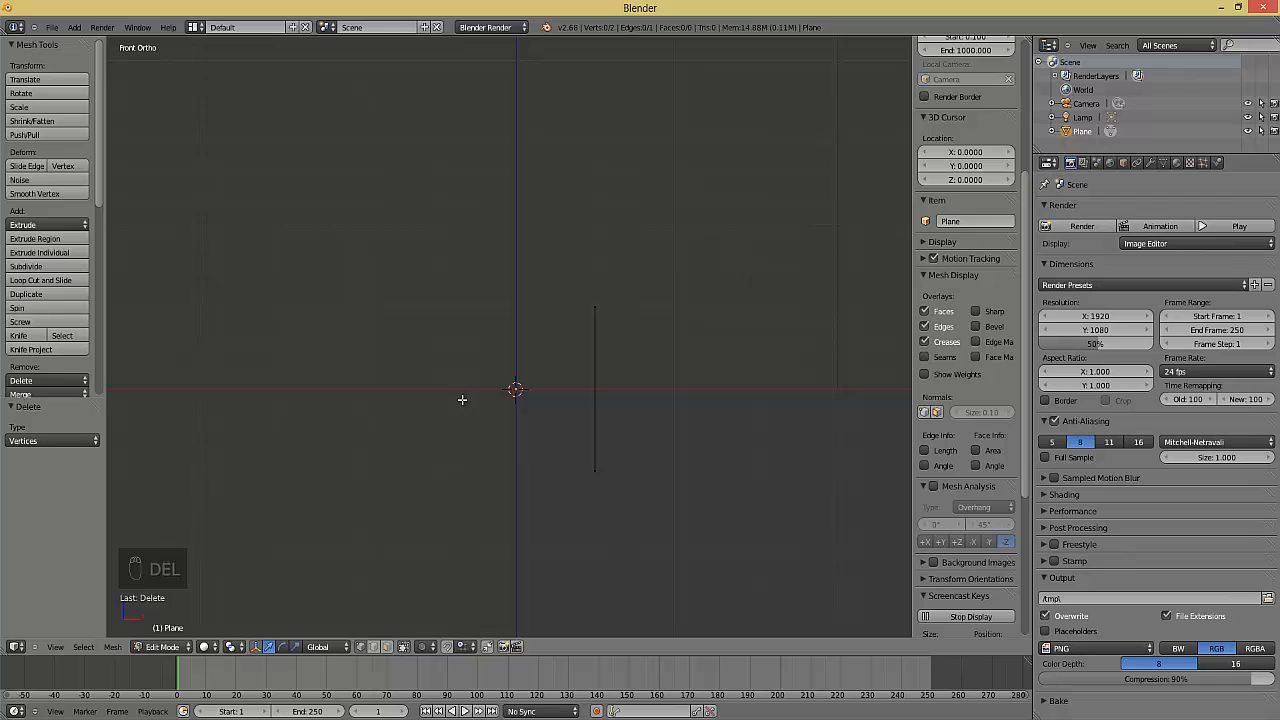
# Move the remaining edge's upper vertex about -0.810 along X and -1.722 along Z, near the vertical axis
pyautogui.rightClick(593, 306)
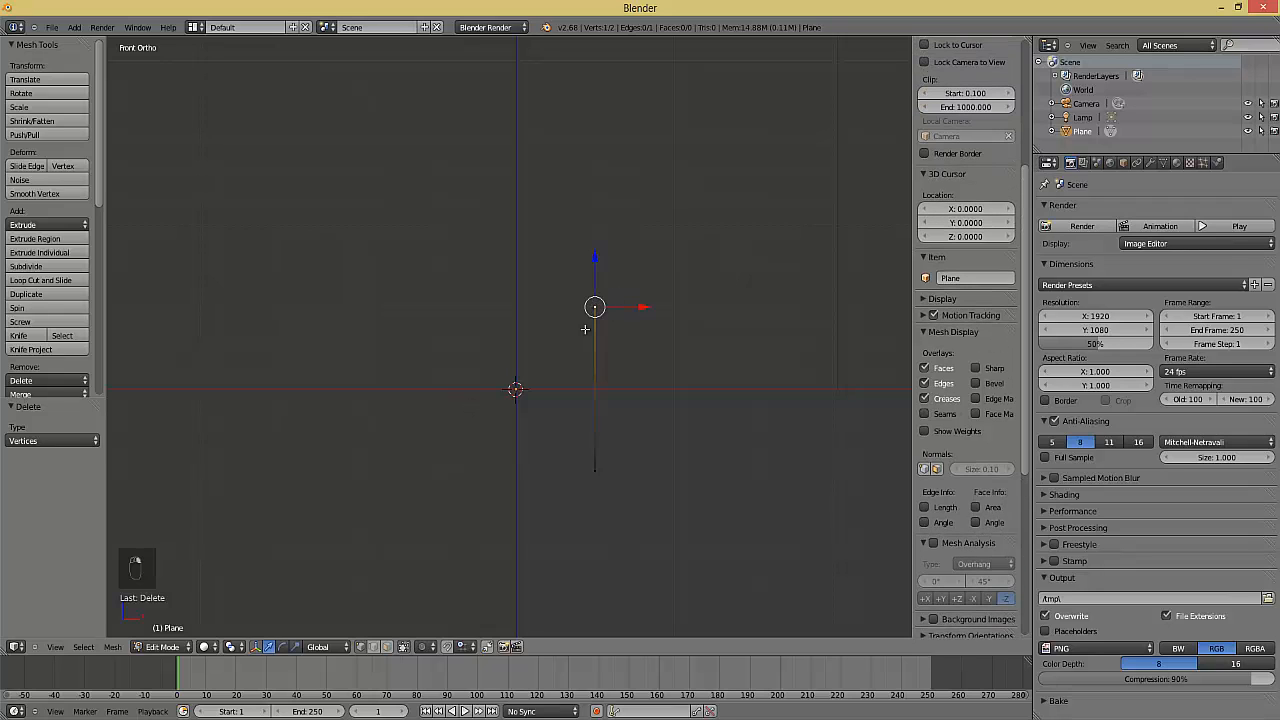
pyautogui.press('g')
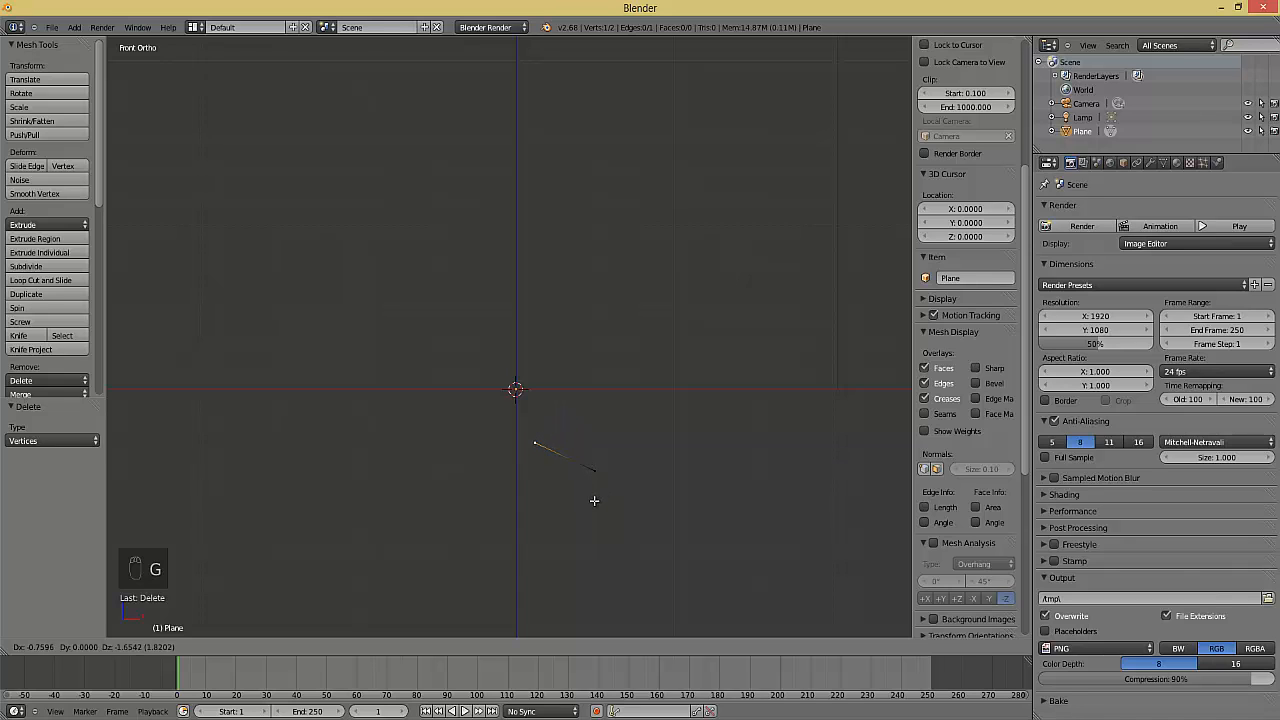
pyautogui.click(593, 505)
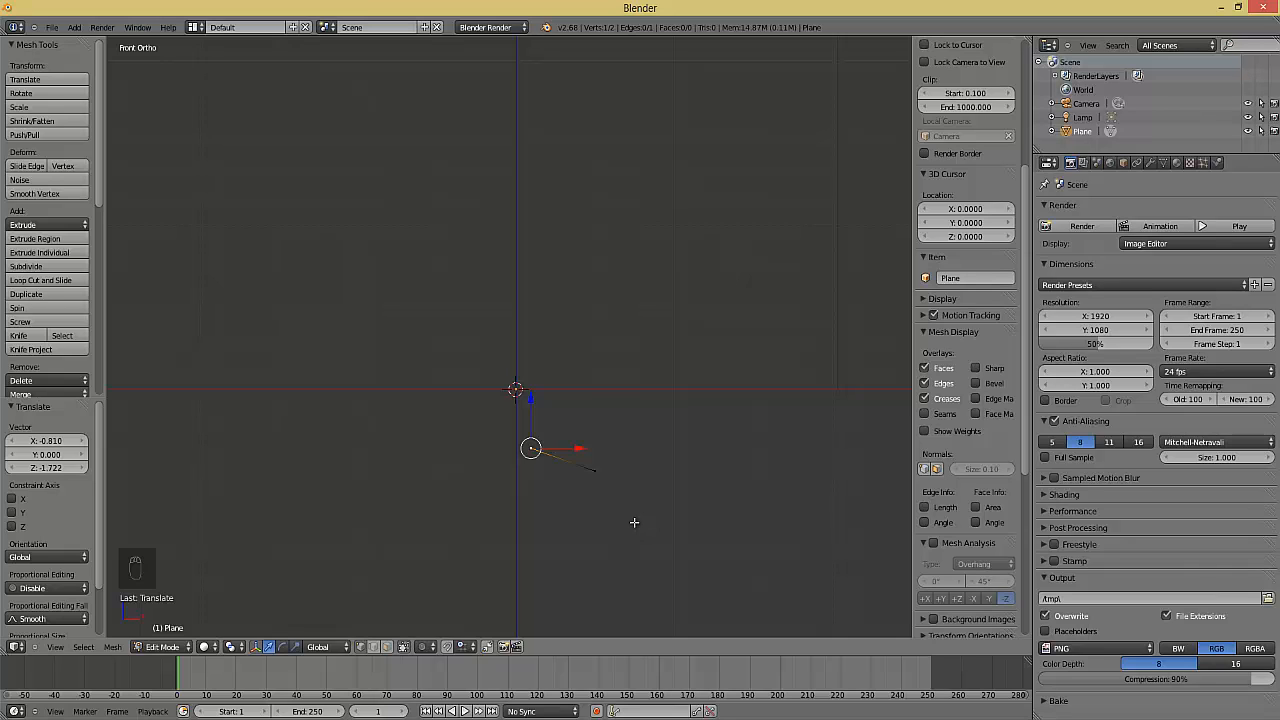
# Extrude the profile's selected lower vertex 1.190 straight up along Z to form the stem line
pyautogui.keyDown('ctrl'); pyautogui.rightClick(533, 367); pyautogui.keyUp('ctrl')
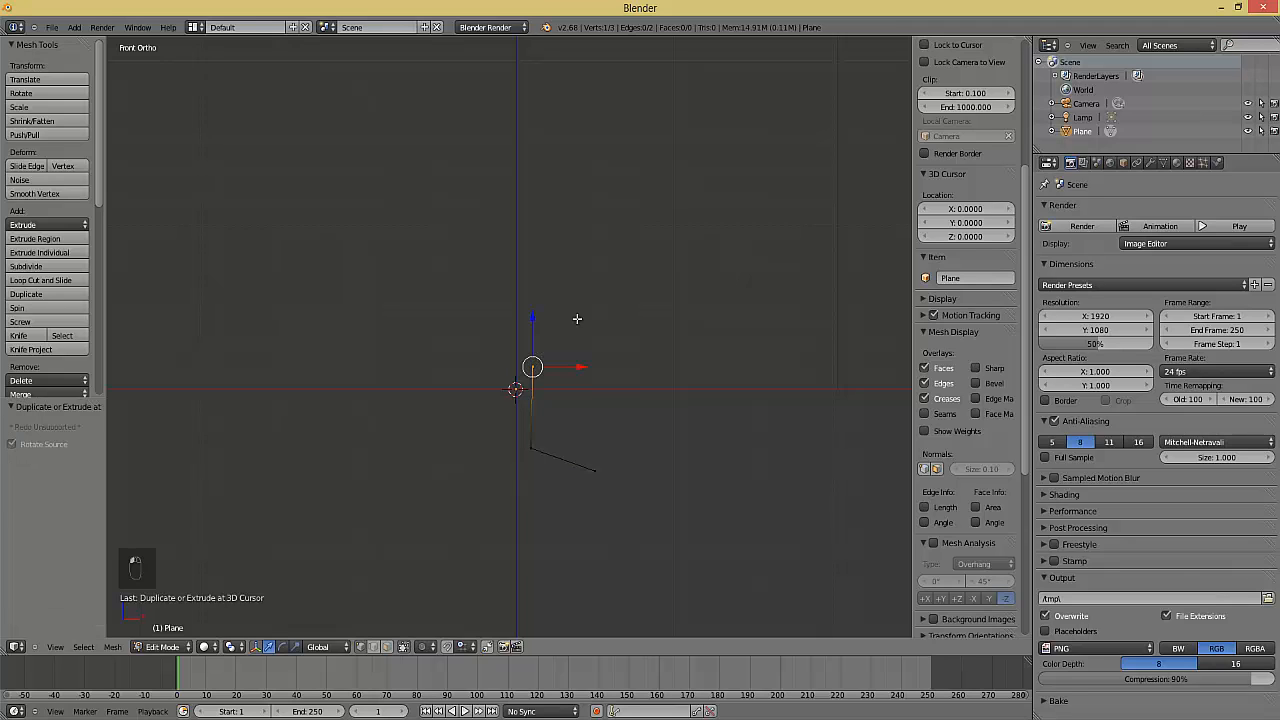
pyautogui.hotkey('ctrl', 'z')
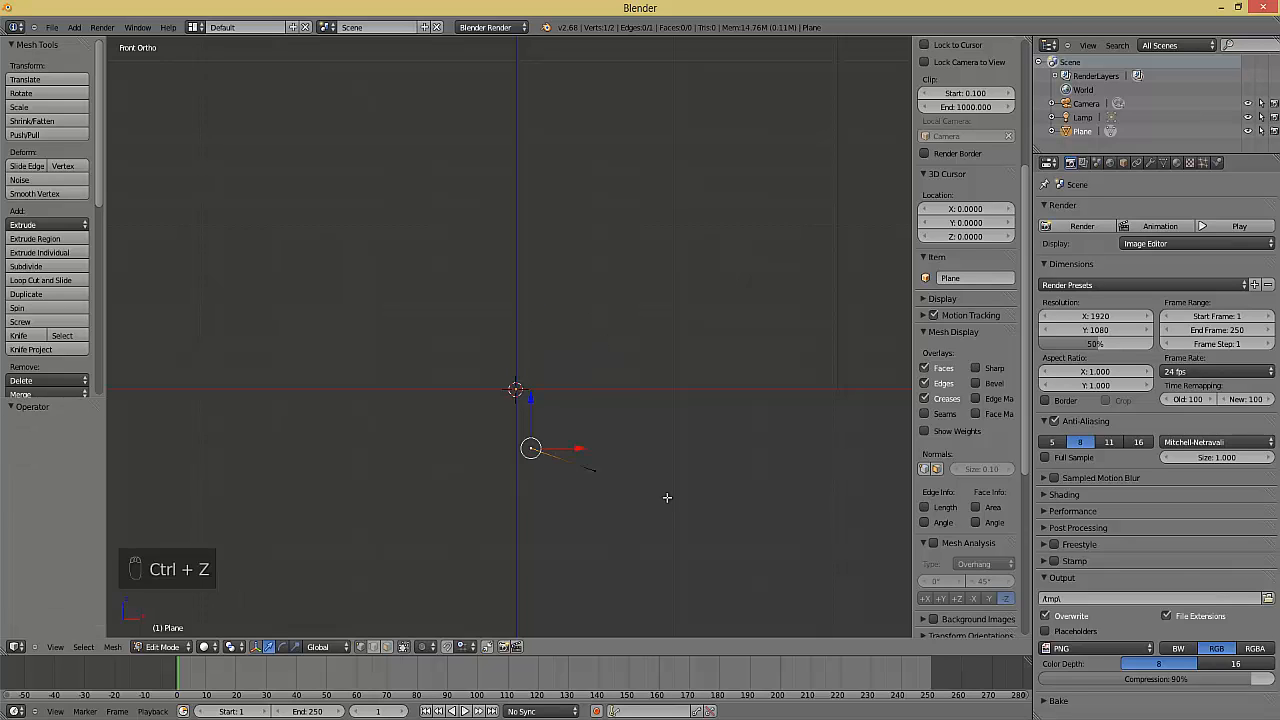
pyautogui.press('e')
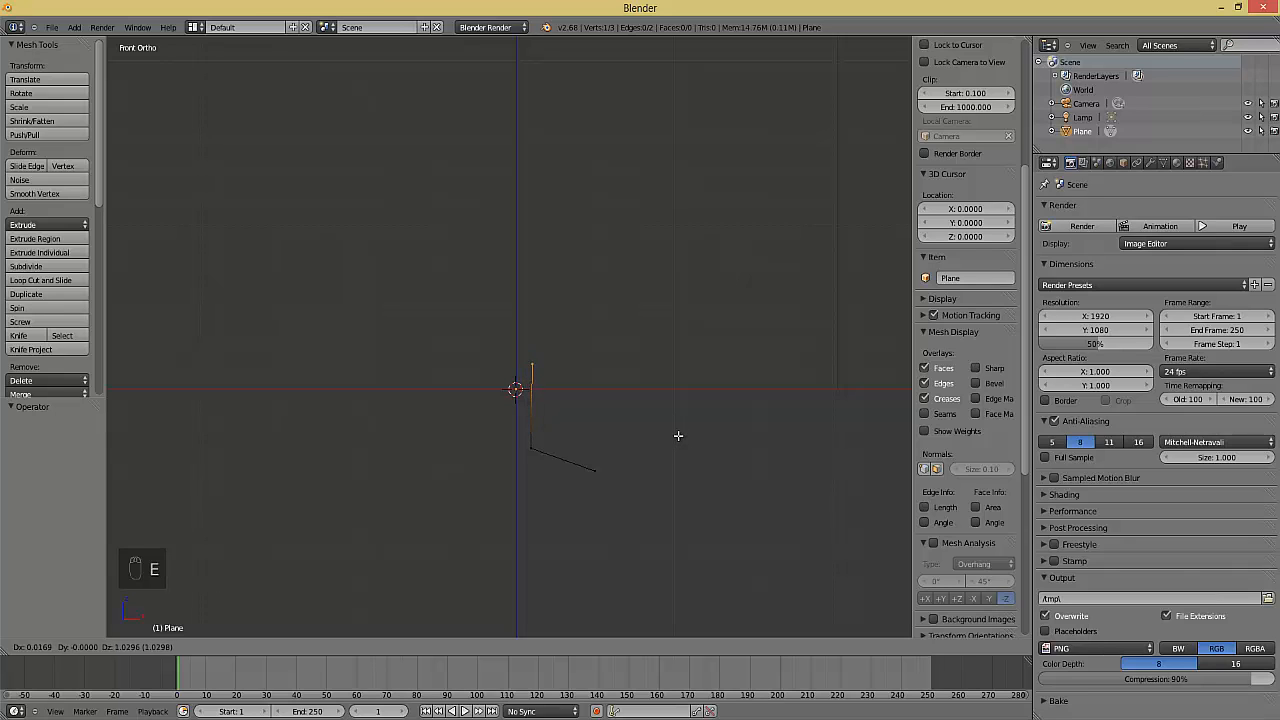
pyautogui.press('z')
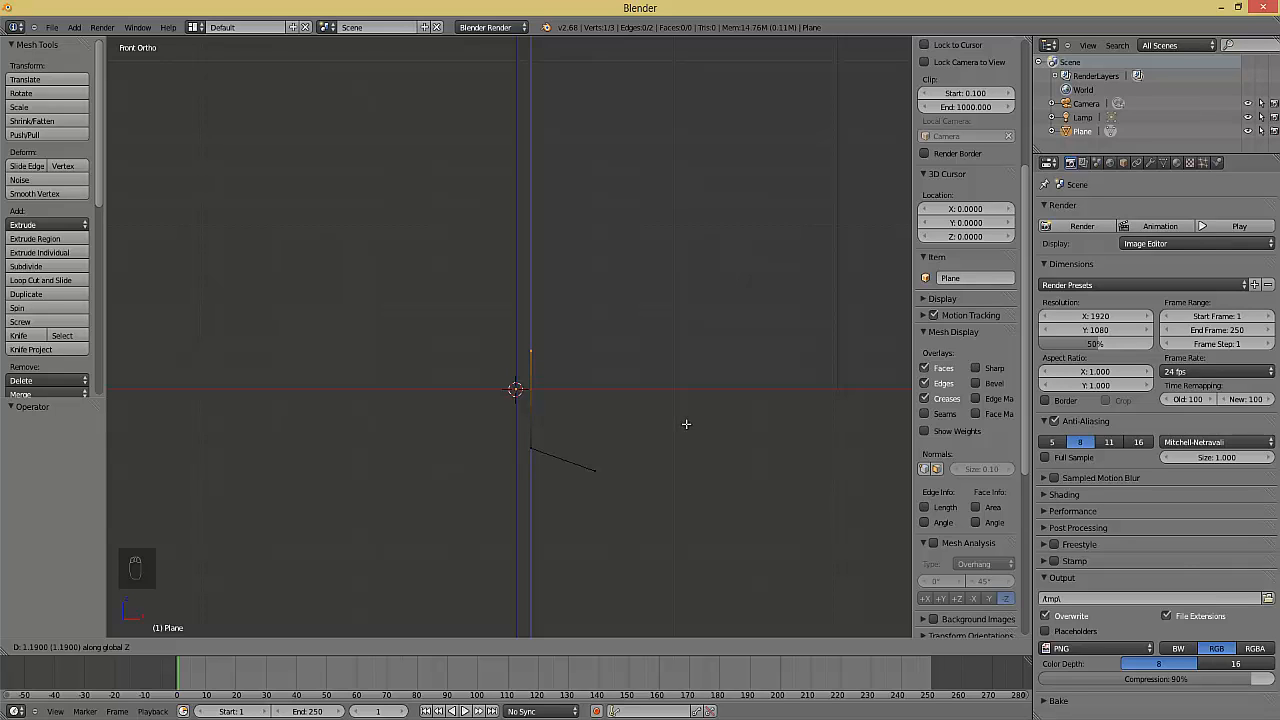
pyautogui.click(686, 424)
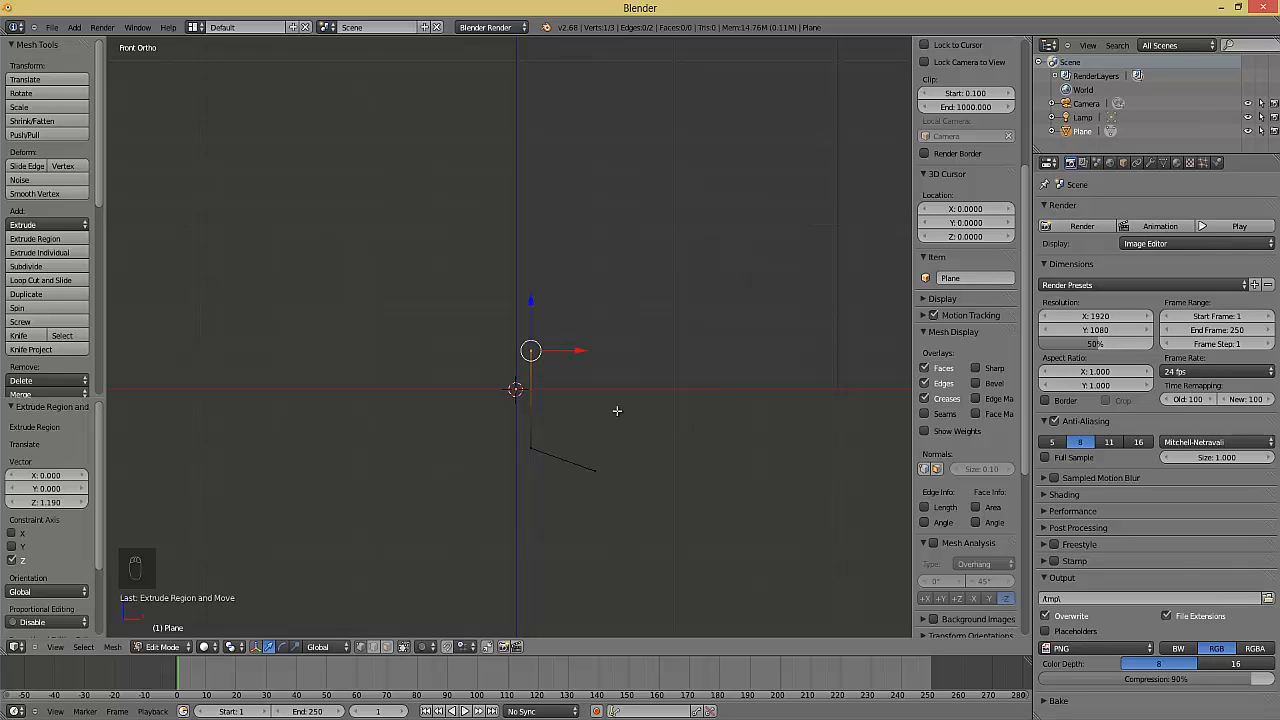
# Extrude three more vertices for the bowl outline: 0.540 in X with 0.279 in Z, another diagonally upward and outward, and one 0.911 along Z
pyautogui.press('e')
pyautogui.click(648, 376)
pyautogui.press('e')
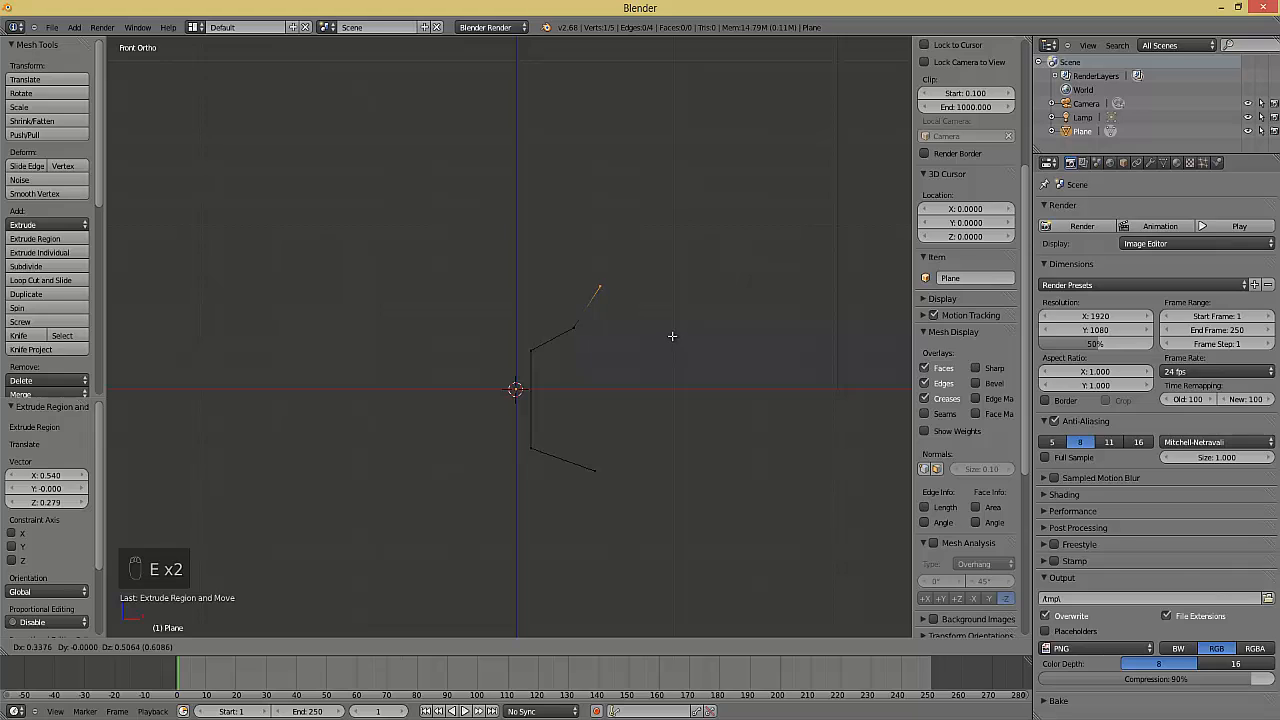
pyautogui.click(666, 340)
pyautogui.press('e')
pyautogui.press('z')
pyautogui.click(668, 275)
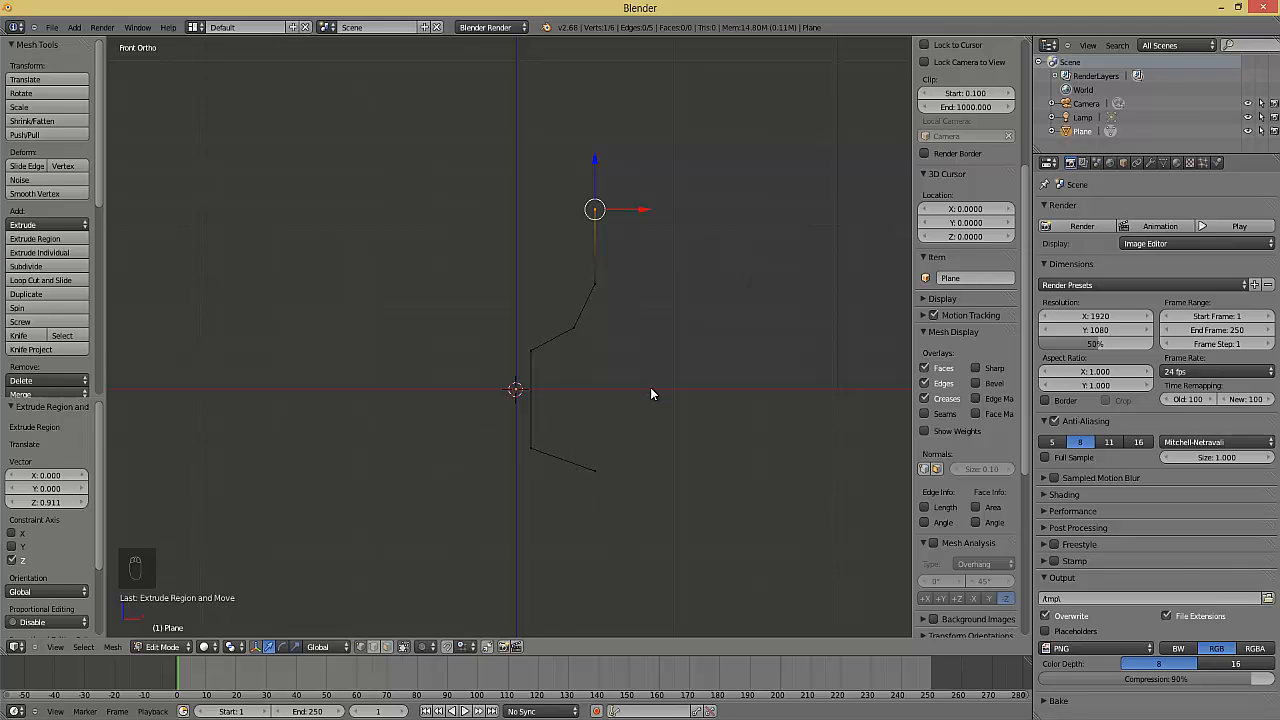
# Select all vertices of the profile in Edit Mode
pyautogui.press('Tab')
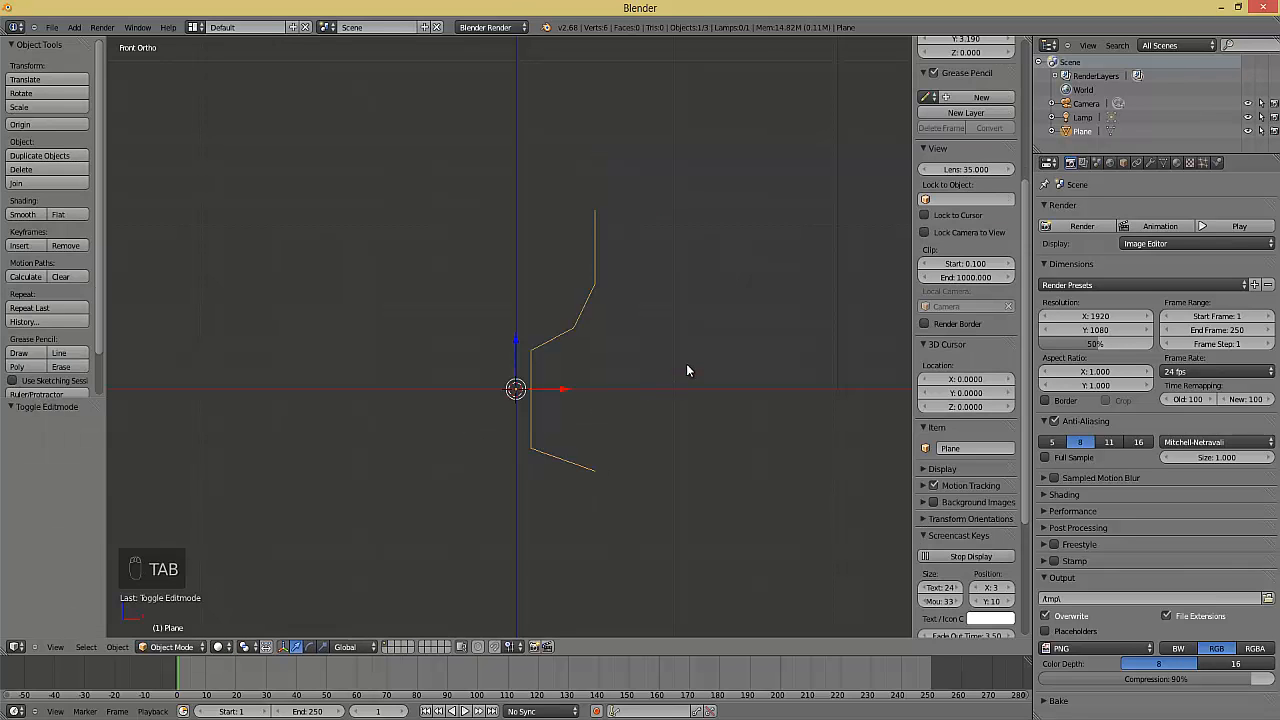
pyautogui.press('Tab')
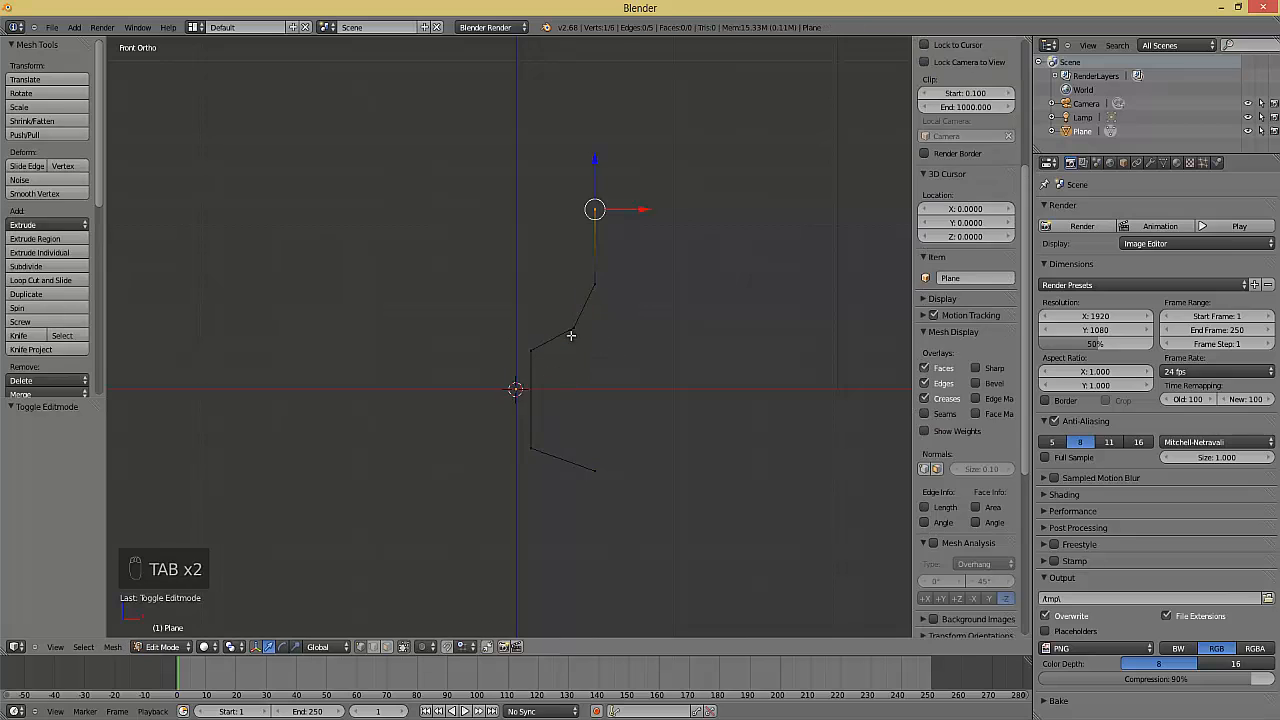
pyautogui.press('a')
pyautogui.press('a')
pyautogui.press('a')
pyautogui.press('a')
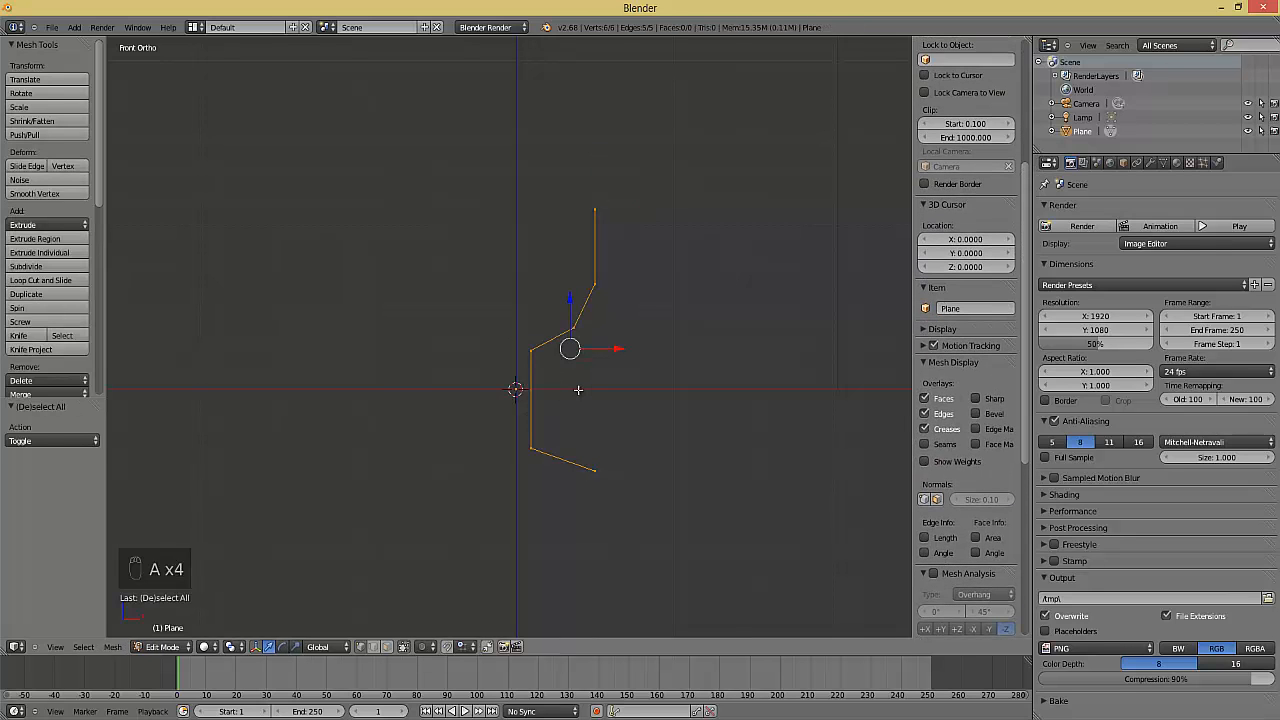
# Try spinning the whole profile around the 3D cursor from the front view
pyautogui.press('KP_7')
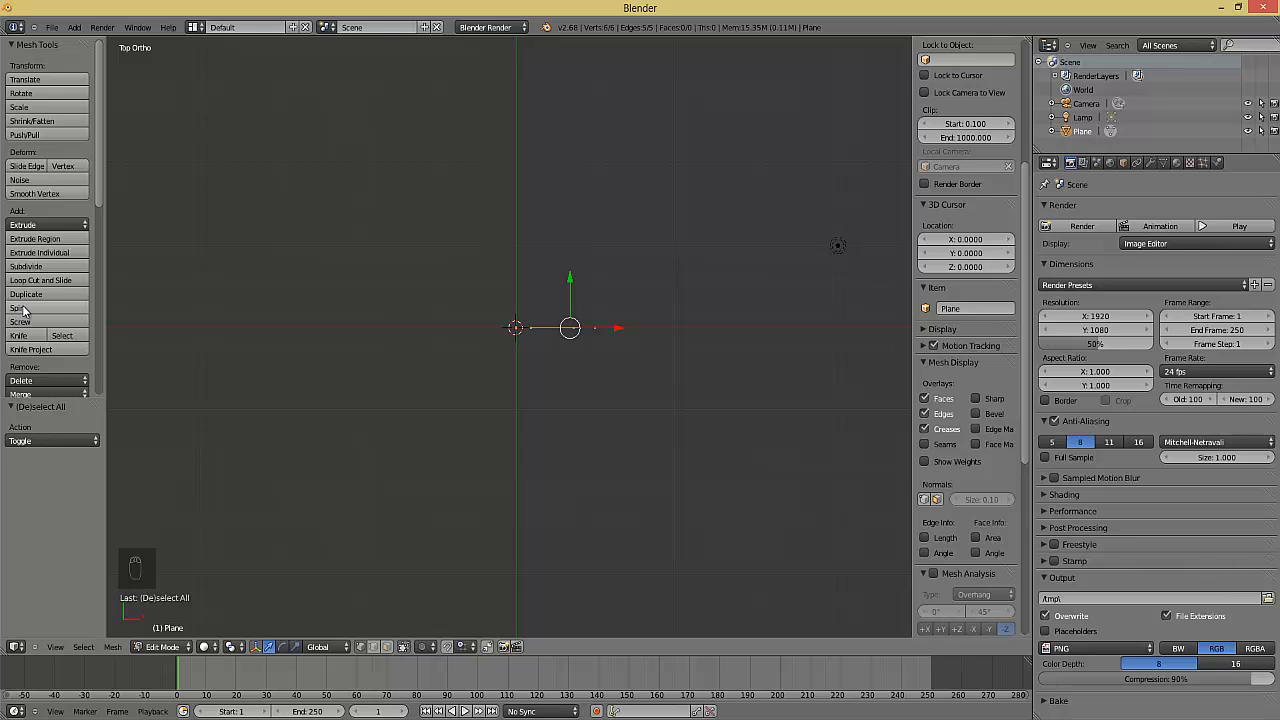
pyautogui.press('KP_1')
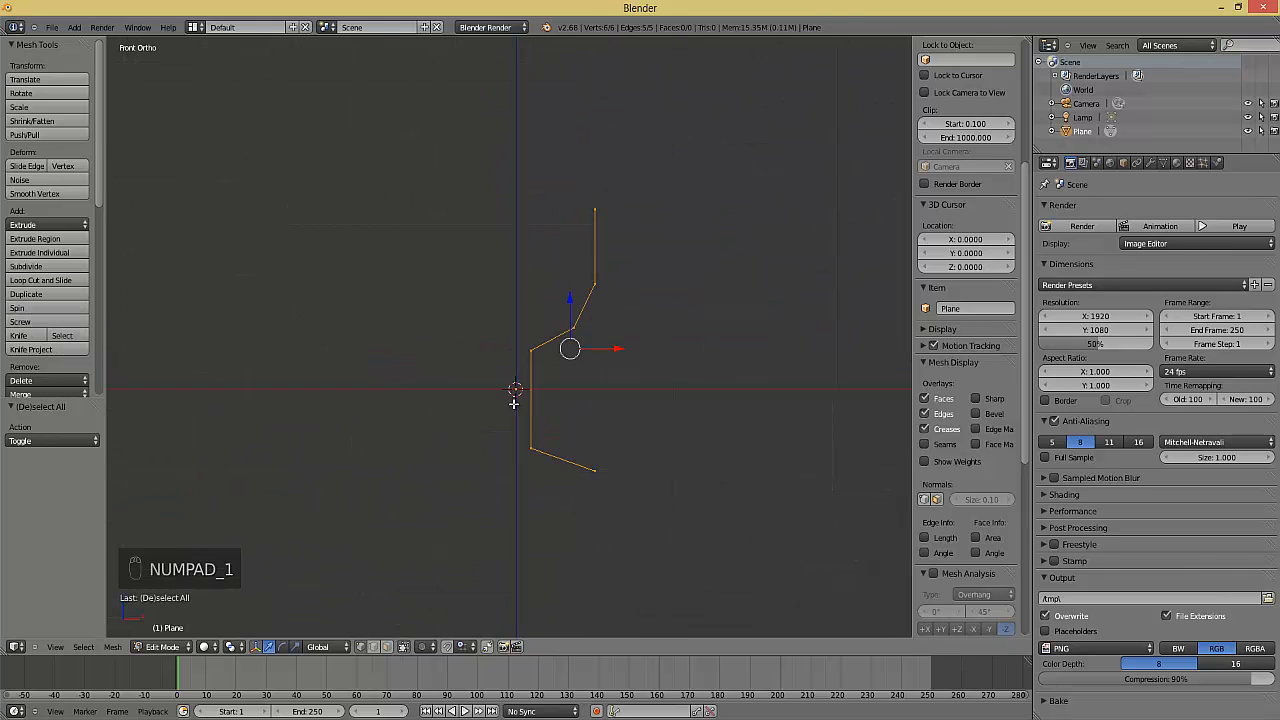
pyautogui.click(24, 309)
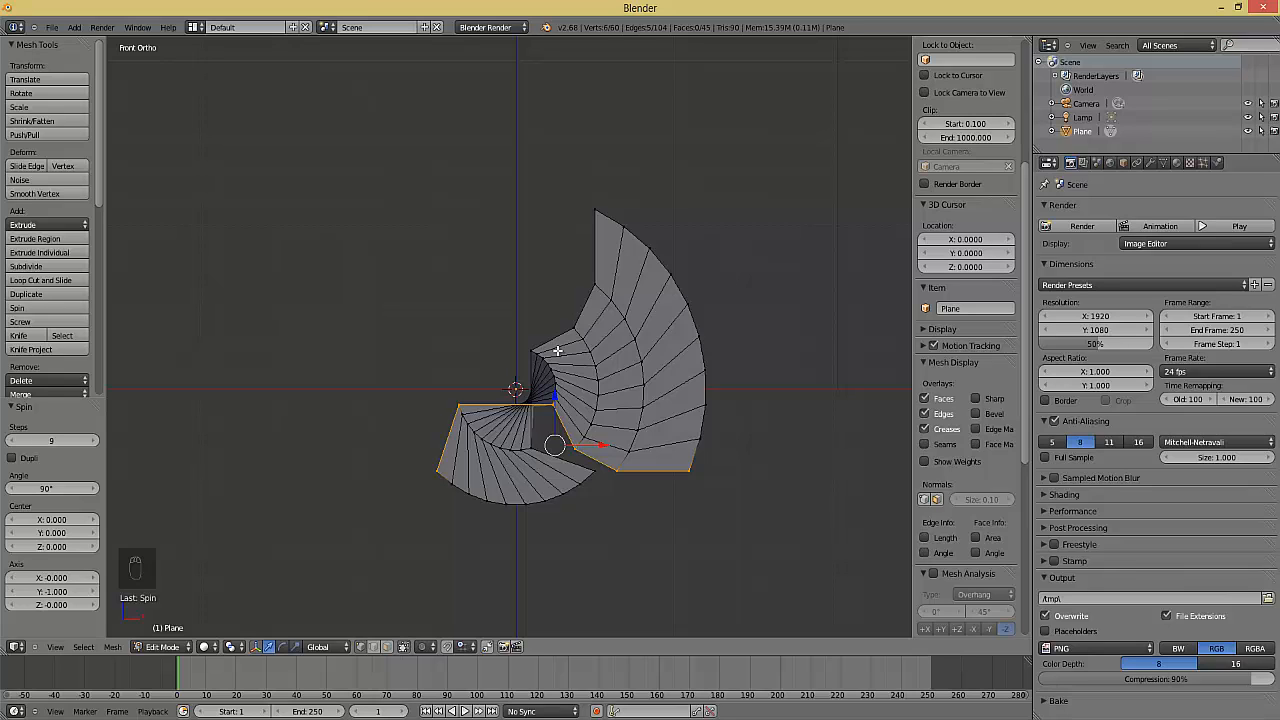
pyautogui.hotkey('ctrl', 'z')
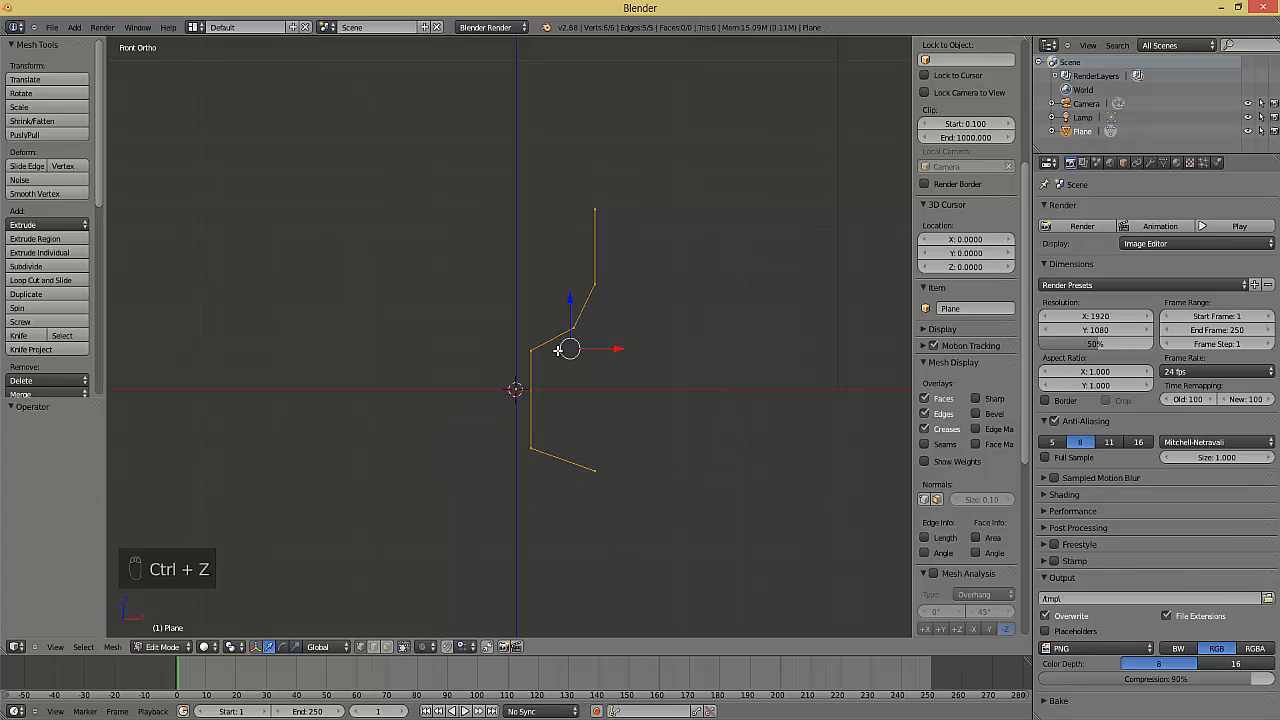
# Spin the profile around the 3D cursor from the top view with a 360° angle, and return to Object Mode
pyautogui.press('KP_7')
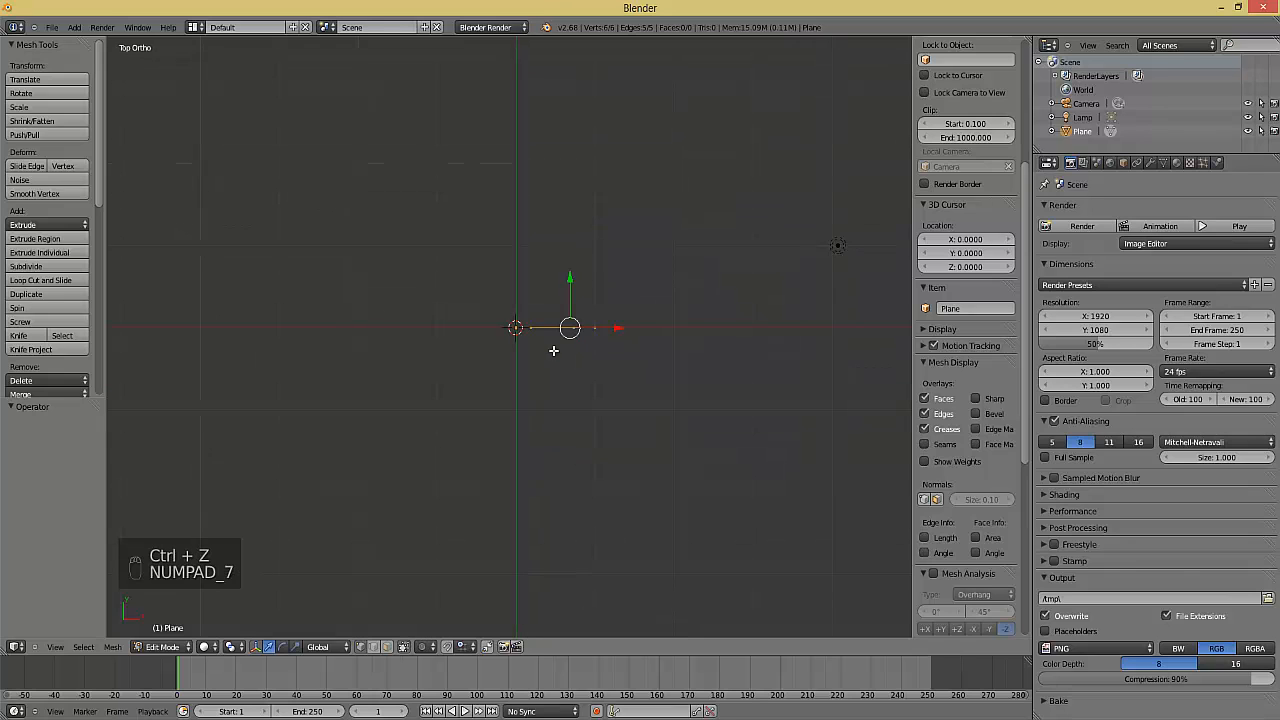
pyautogui.click(34, 312)
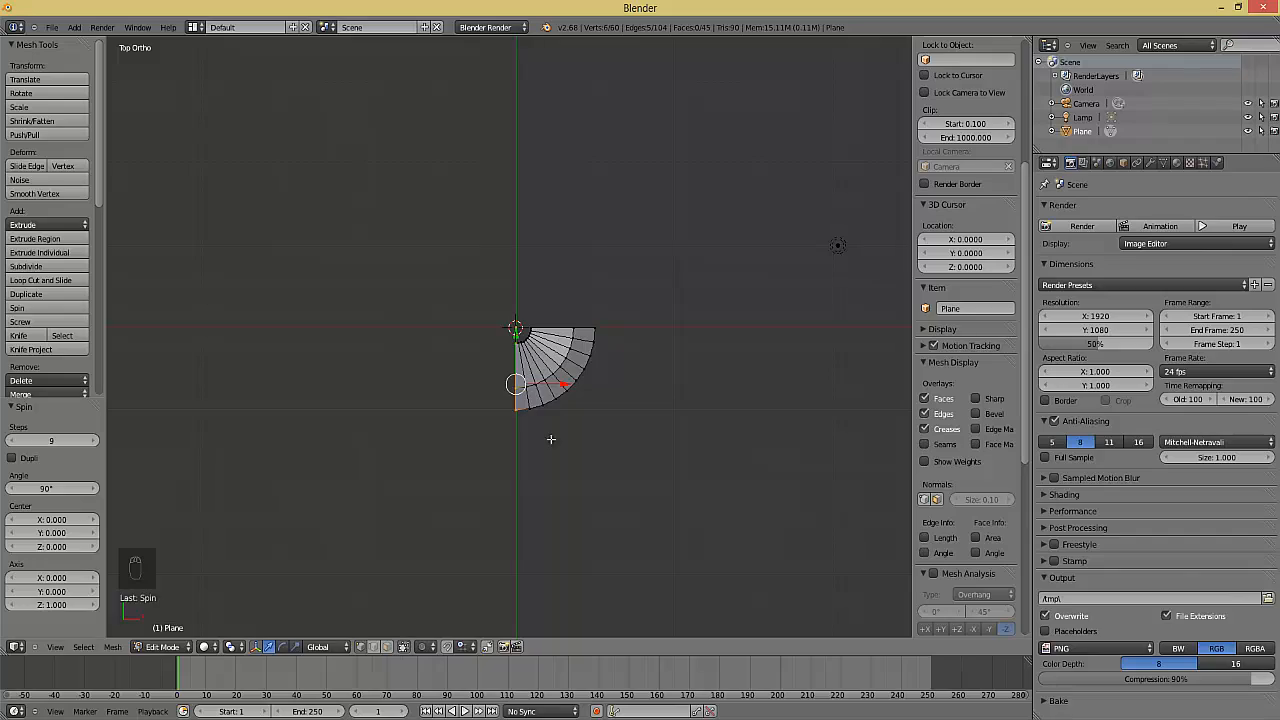
pyautogui.moveTo(549, 437); pyautogui.dragTo(530, 335, button='middle')
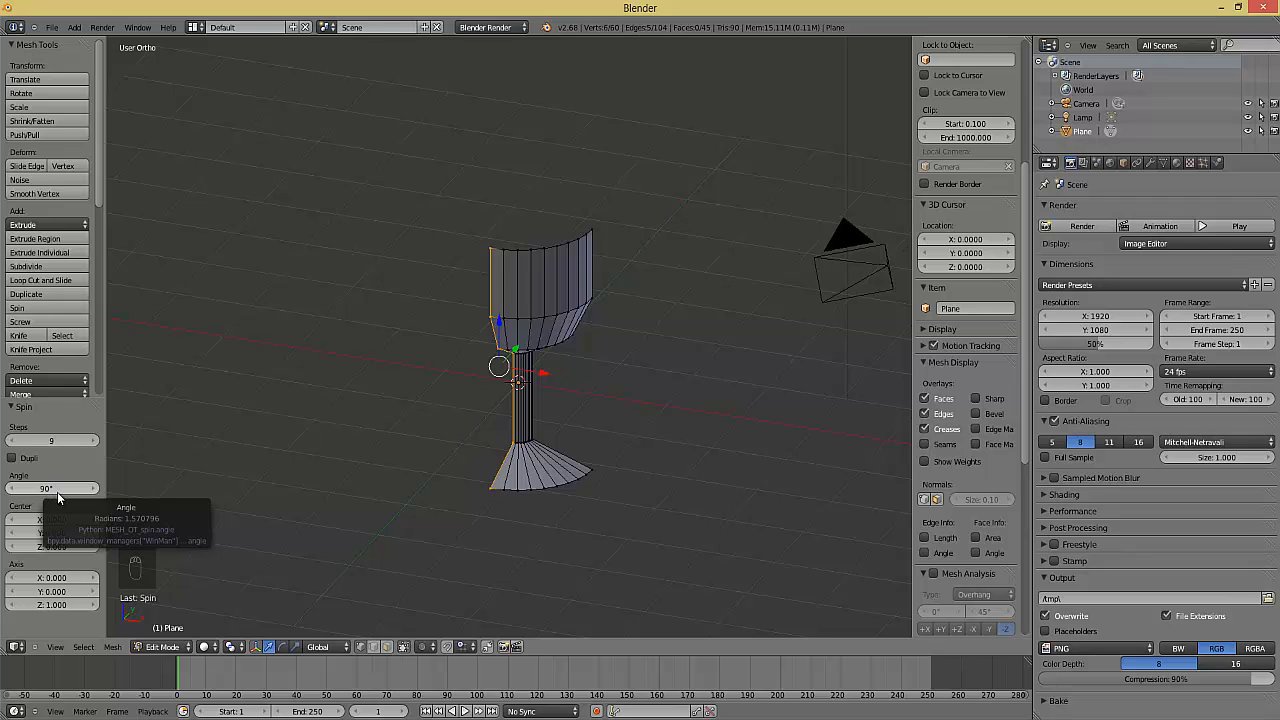
pyautogui.moveTo(40, 489); pyautogui.dragTo(218, 492)
pyautogui.click(38, 489)
pyautogui.write('3')
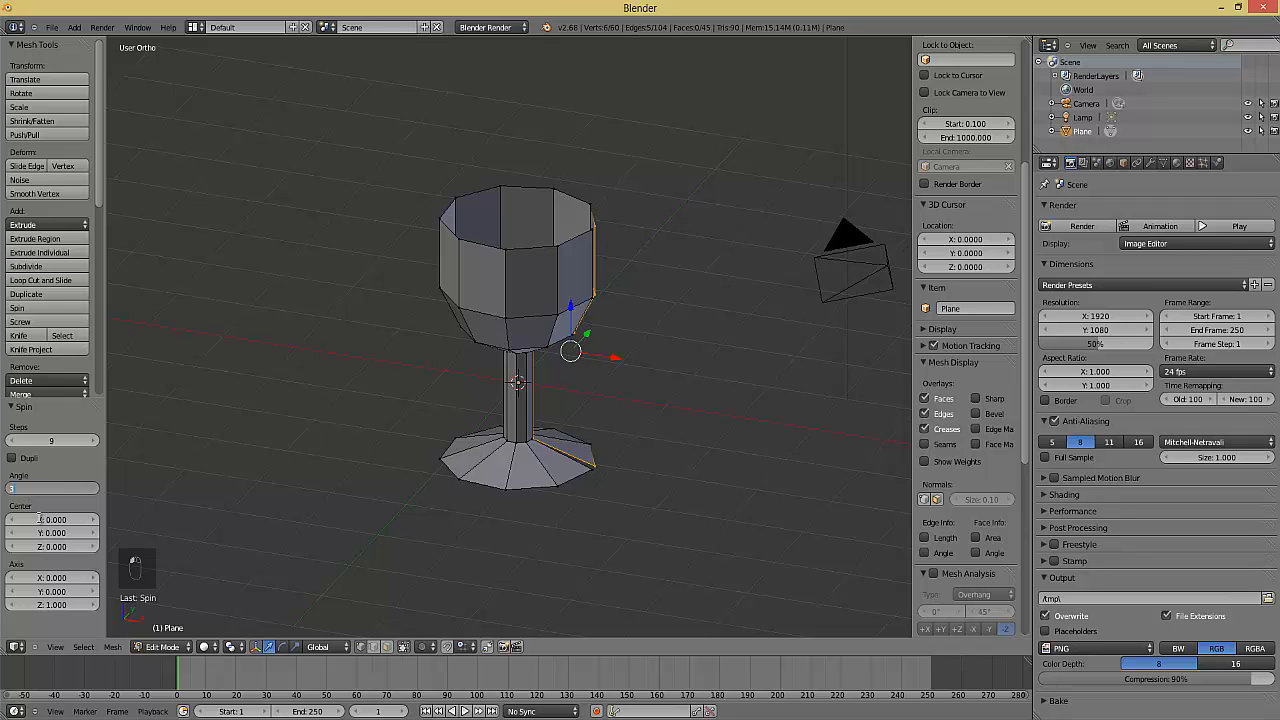
pyautogui.write('60')
pyautogui.press('Return')
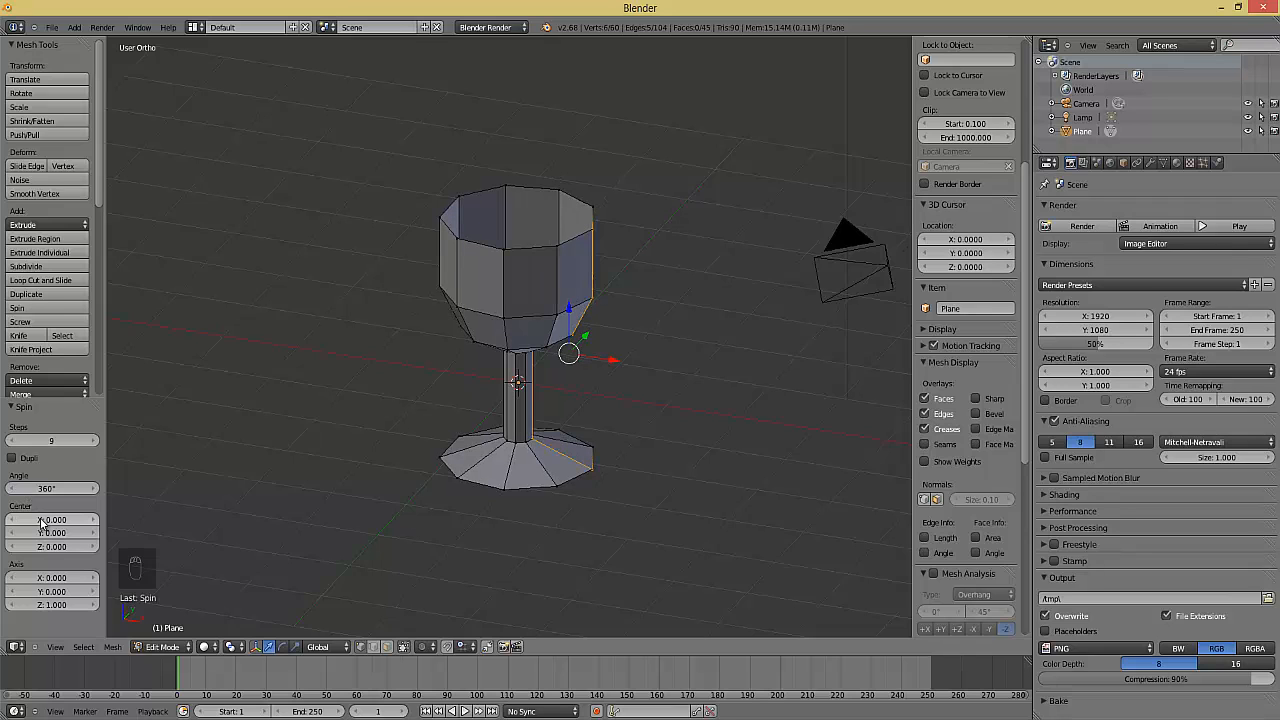
pyautogui.moveTo(517, 479)
pyautogui.mouseDown(button='middle')
pyautogui.moveTo(414, 463)
pyautogui.moveTo(490, 495)
pyautogui.moveTo(534, 469)
pyautogui.mouseUp(button='middle')
pyautogui.press('Tab')
# Examine the spun goblet's faceted surface from several angles in Object Mode
pyautogui.moveTo(399, 433); pyautogui.dragTo(640, 429, button='middle')
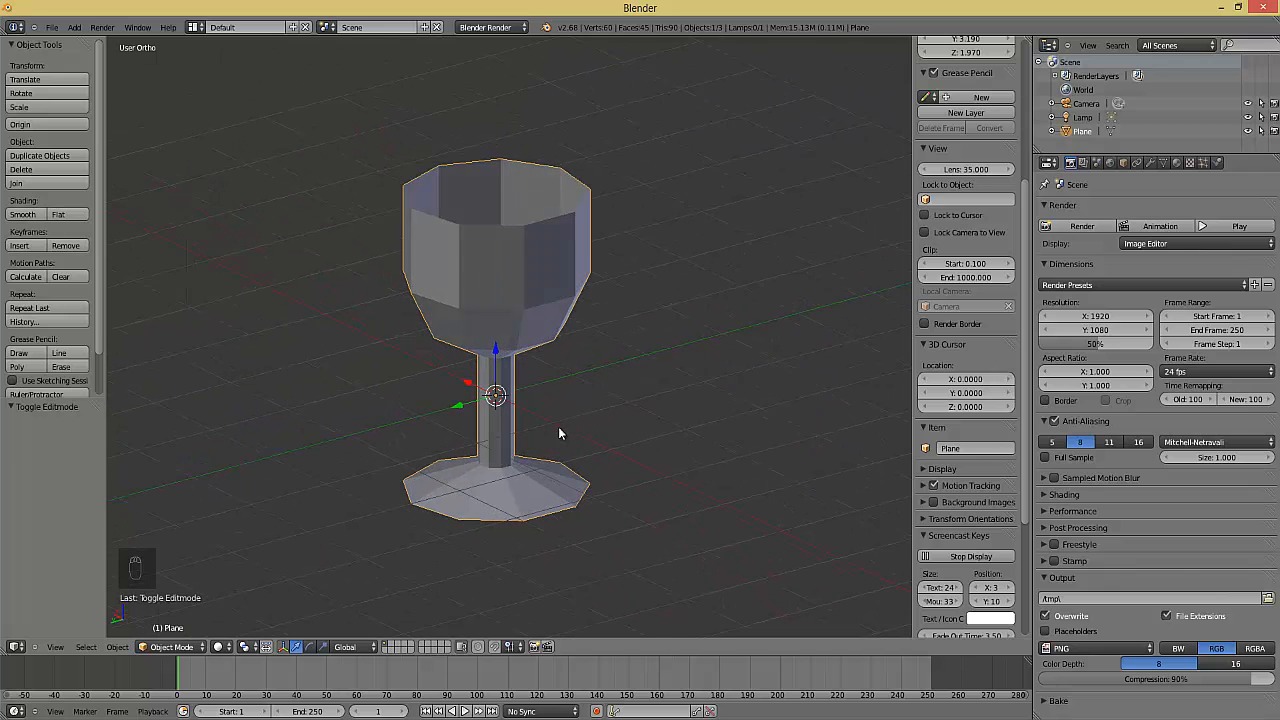
pyautogui.moveTo(560, 429); pyautogui.dragTo(543, 460, button='middle')
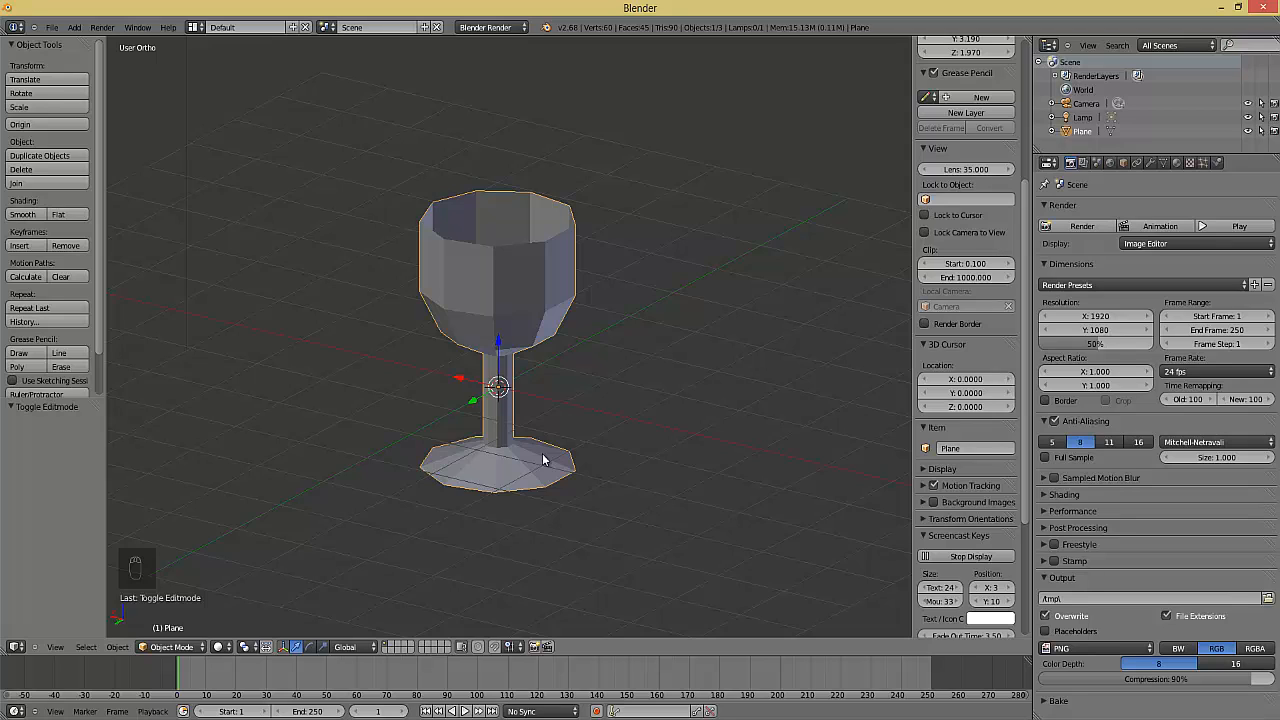
pyautogui.scroll(-2, 24, 258)
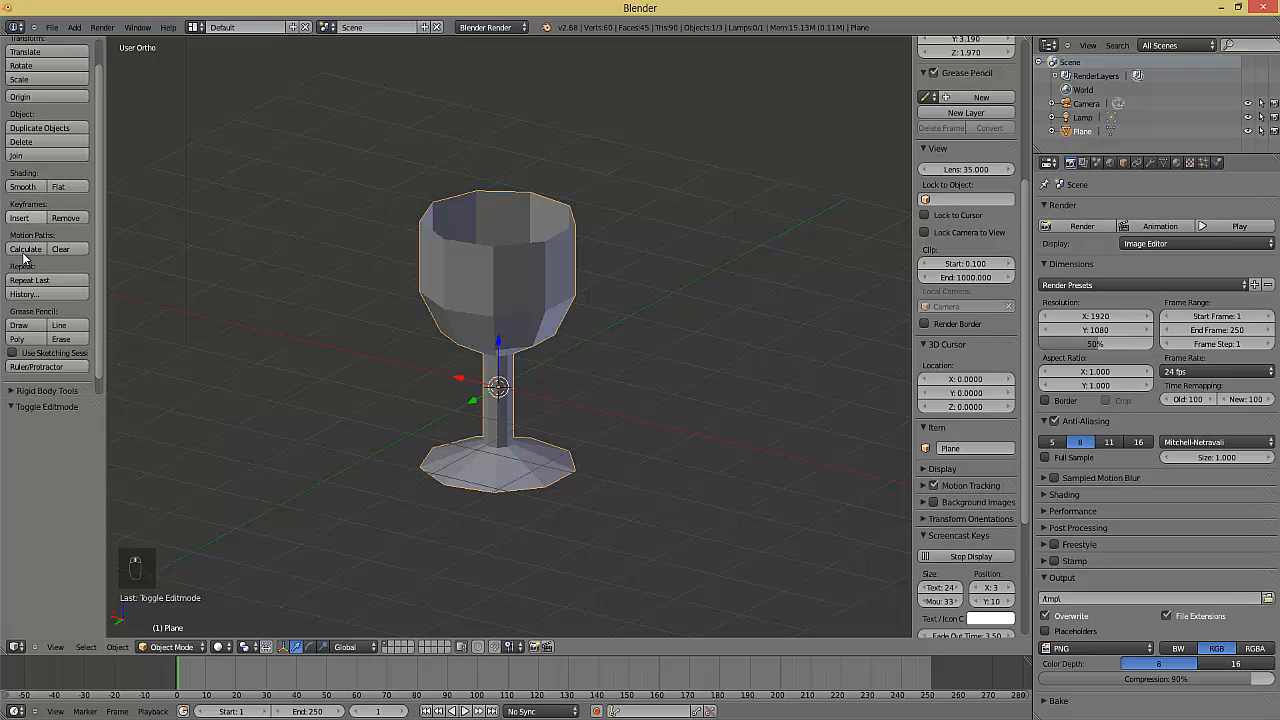
pyautogui.scroll(-1, 24, 258)
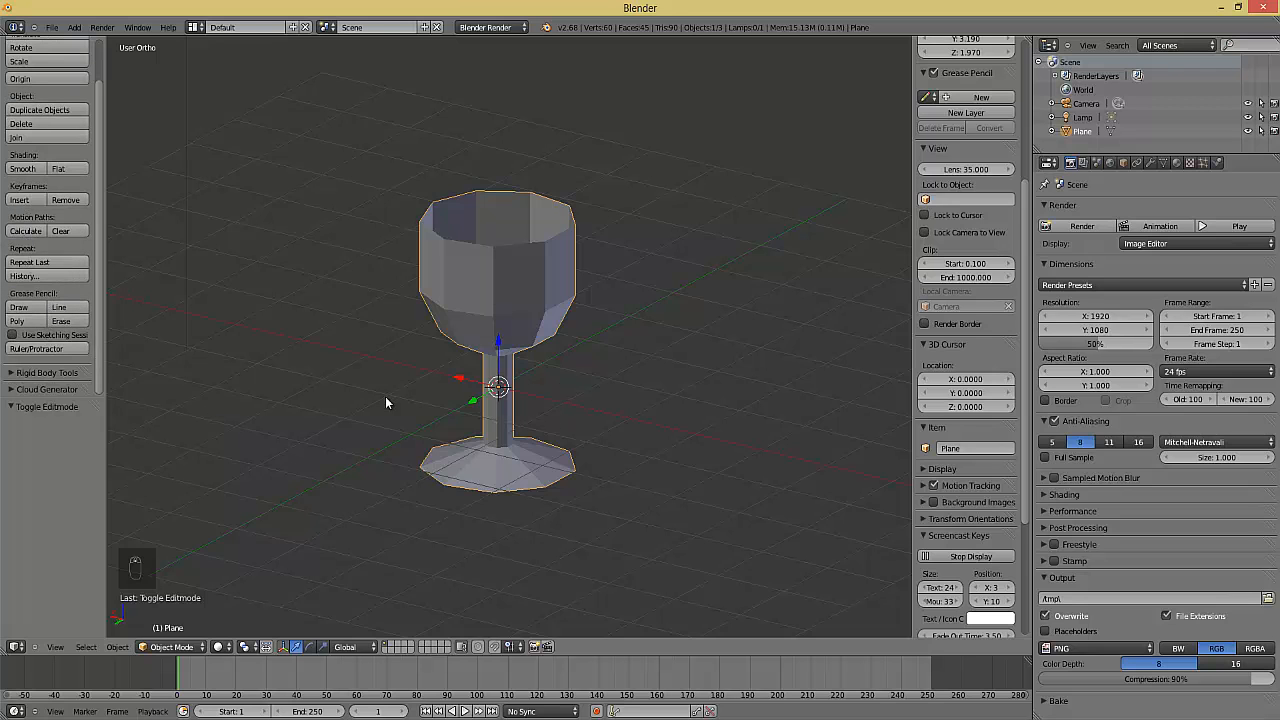
pyautogui.moveTo(560, 406); pyautogui.dragTo(548, 279, button='middle')
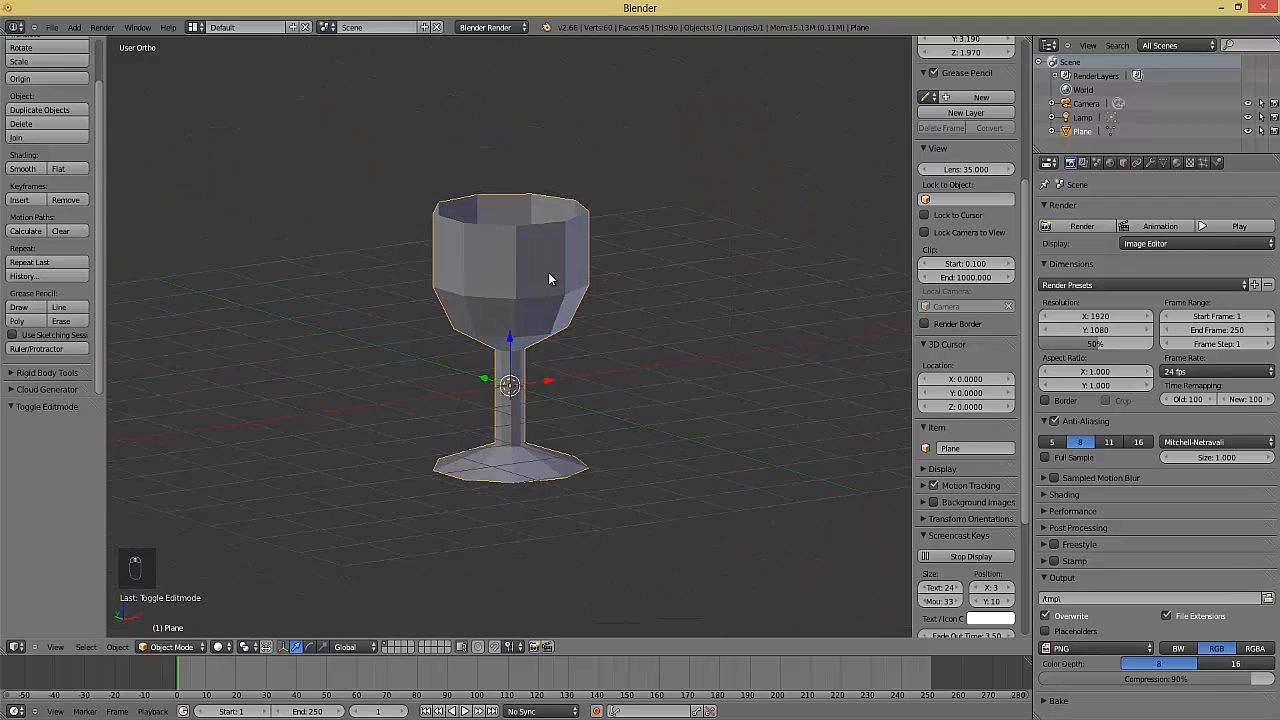
pyautogui.moveTo(526, 402); pyautogui.dragTo(513, 481, button='middle')
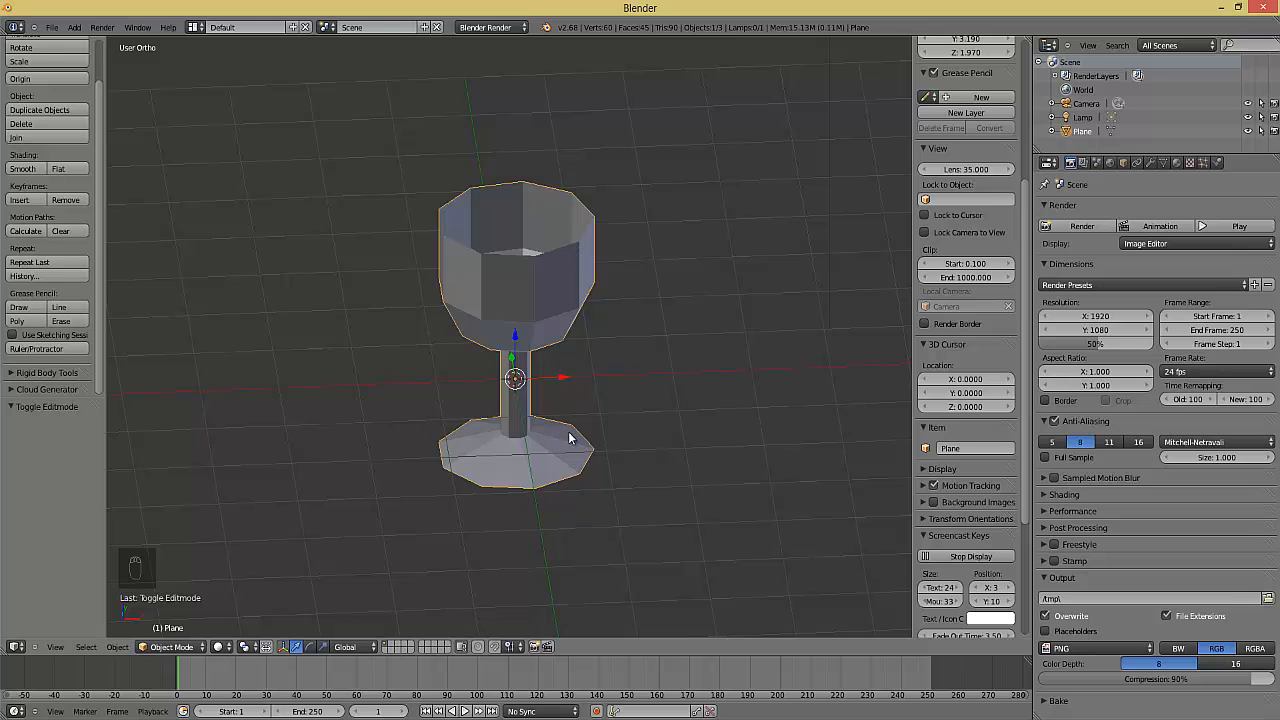
pyautogui.scroll(2, 446, 389)
pyautogui.moveTo(446, 388); pyautogui.dragTo(530, 379, button='middle')
# Apply smooth shading to the goblet and check its surface from several sides
pyautogui.moveTo(100, 173); pyautogui.dragTo(110, 128)
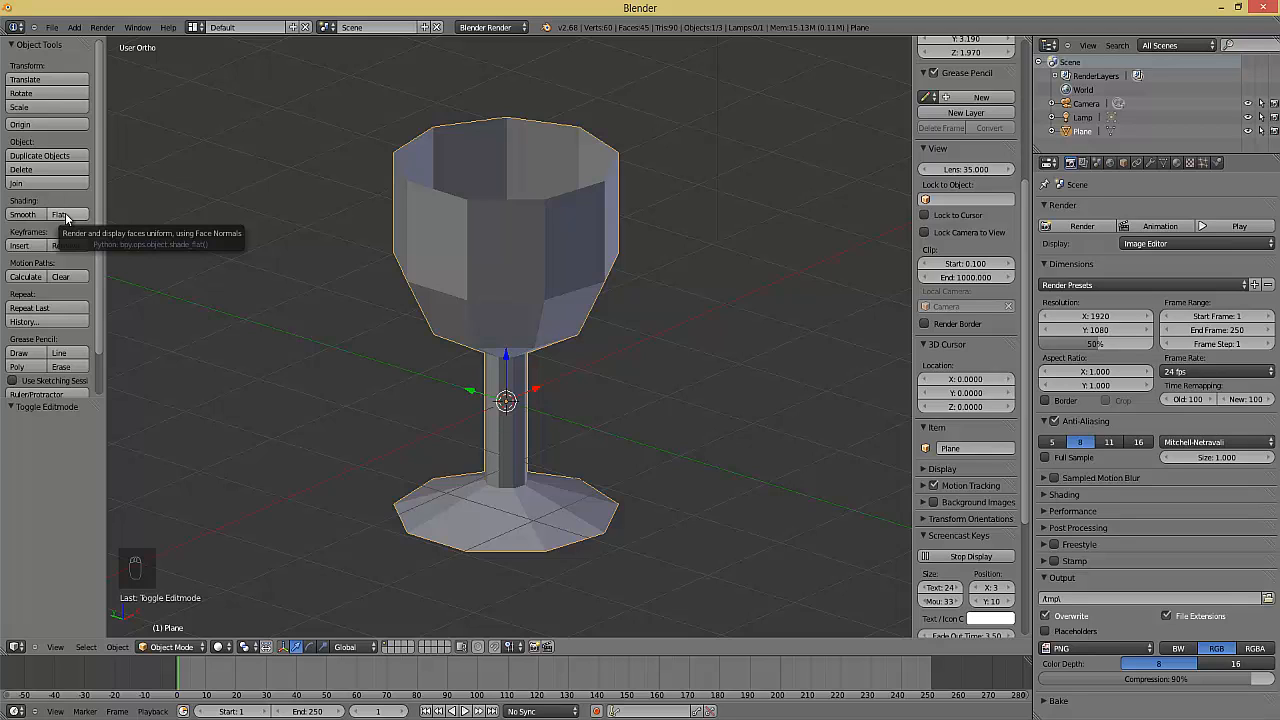
pyautogui.moveTo(646, 405); pyautogui.dragTo(564, 406, button='middle')
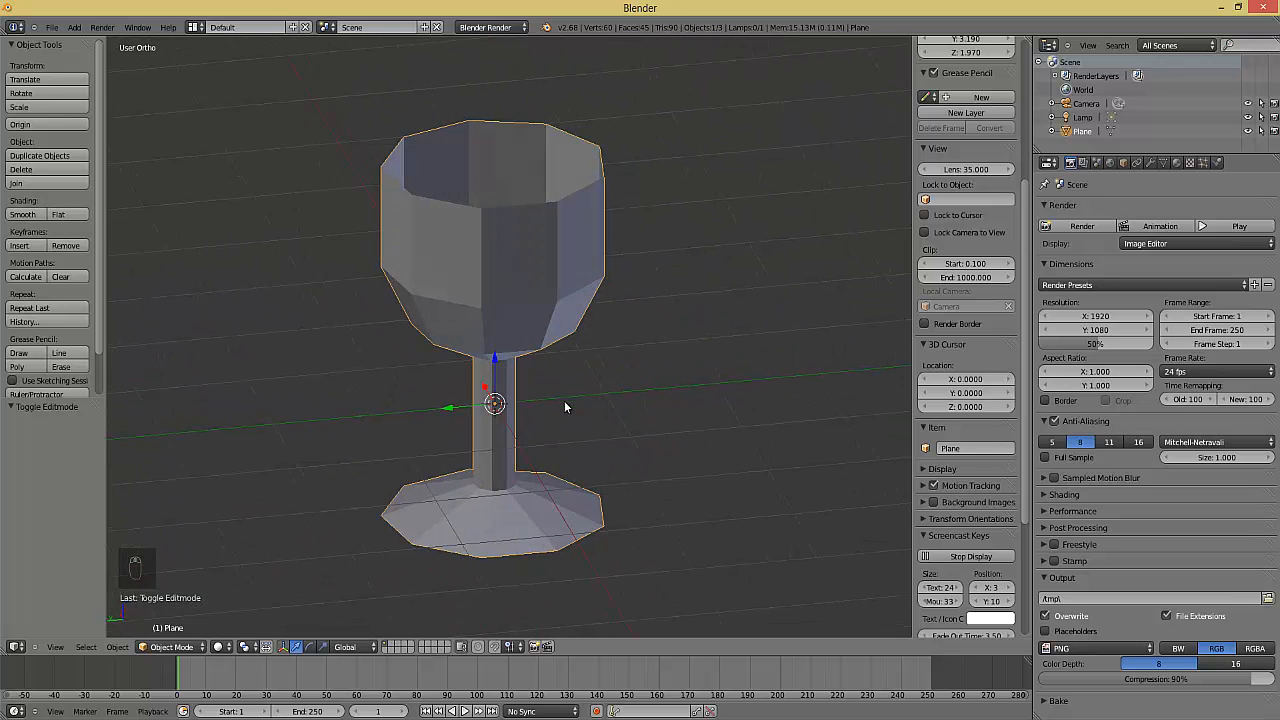
pyautogui.click(27, 216)
pyautogui.moveTo(366, 323)
pyautogui.mouseDown(button='middle')
pyautogui.moveTo(487, 331)
pyautogui.moveTo(472, 365)
pyautogui.mouseUp(button='middle')
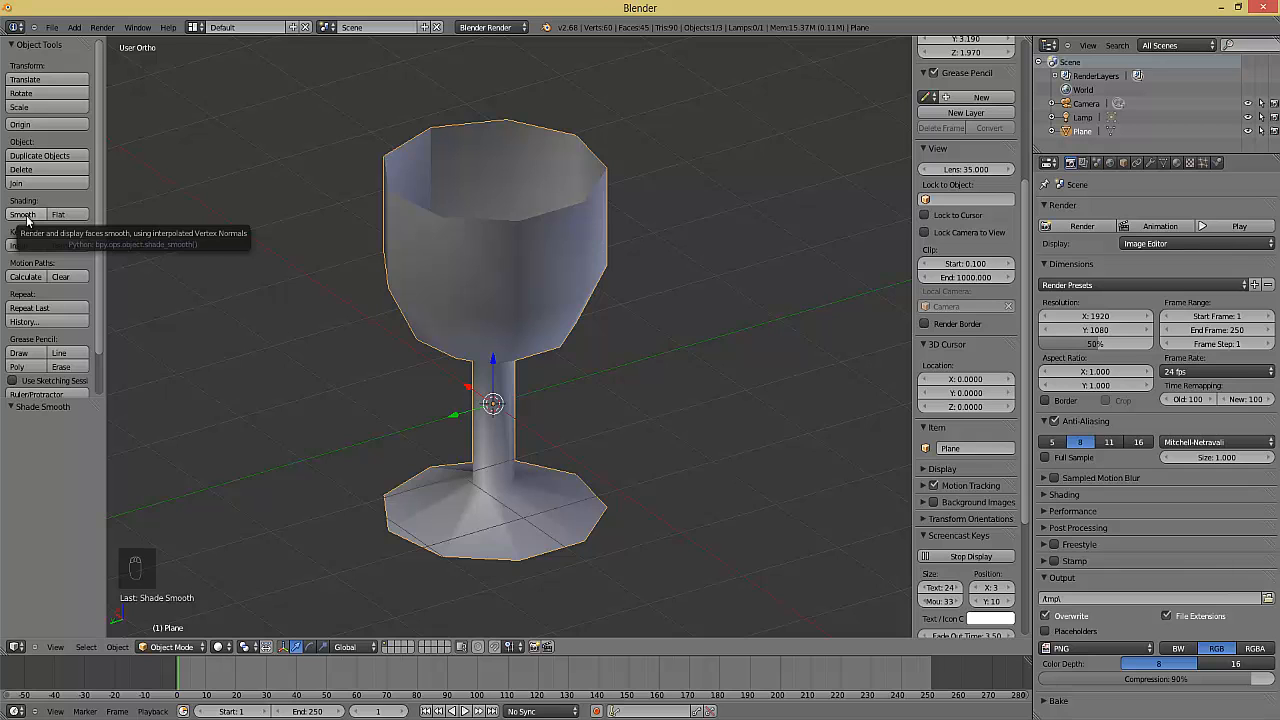
pyautogui.moveTo(372, 208); pyautogui.dragTo(546, 120, button='middle')
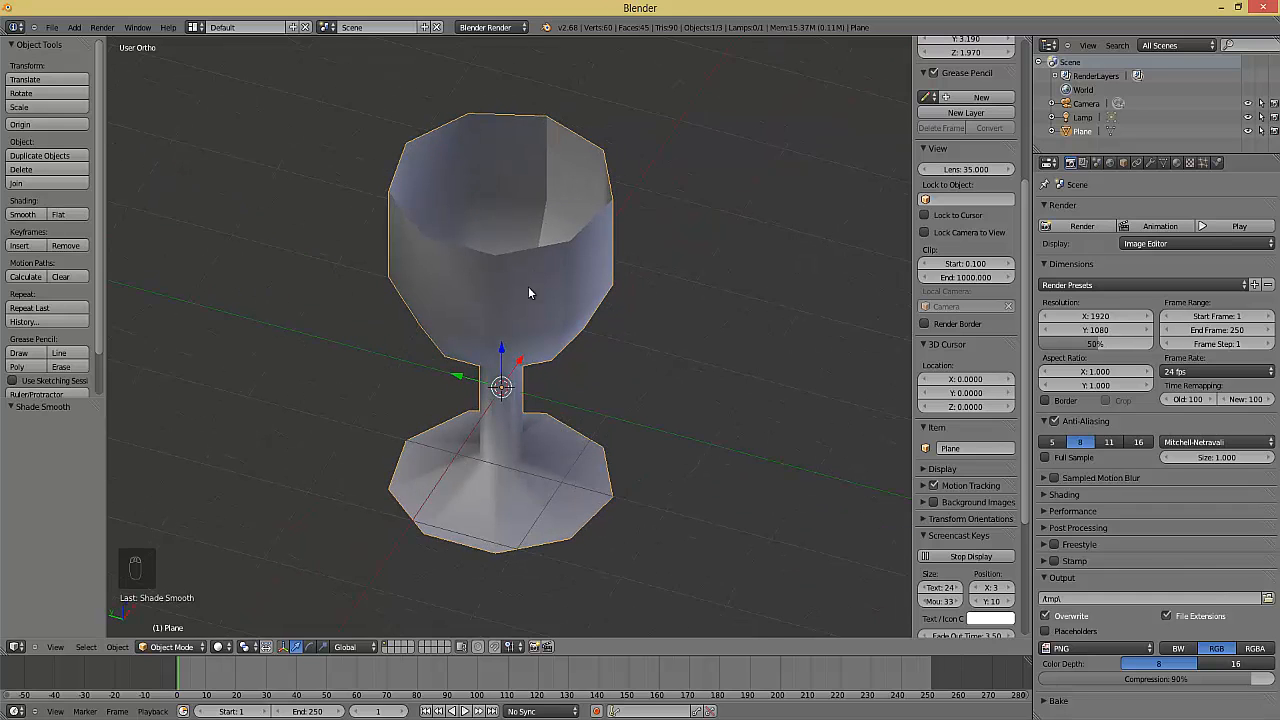
pyautogui.moveTo(529, 292); pyautogui.dragTo(548, 332, button='middle')
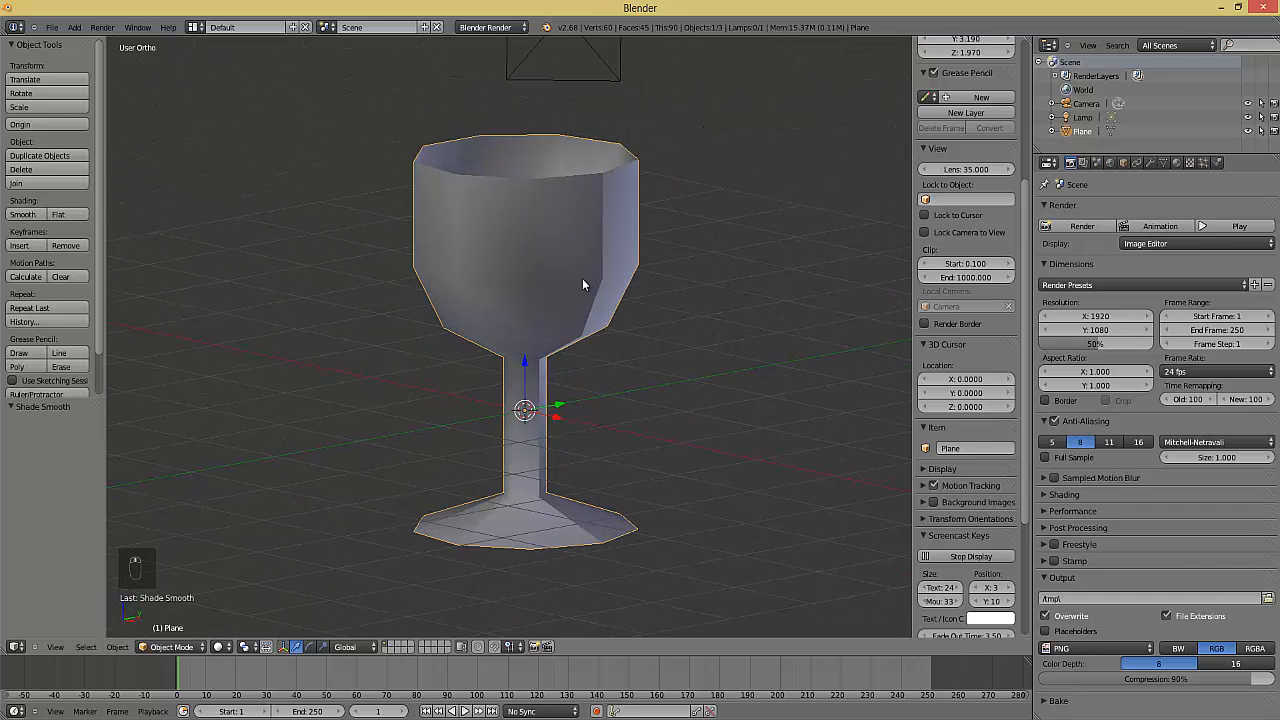
pyautogui.moveTo(583, 285); pyautogui.dragTo(547, 448, button='middle')
# In Edit Mode, move one front vertex of the bowl's rim about -0.028 along Y
pyautogui.scroll(2, 541, 454)
pyautogui.press('Tab')
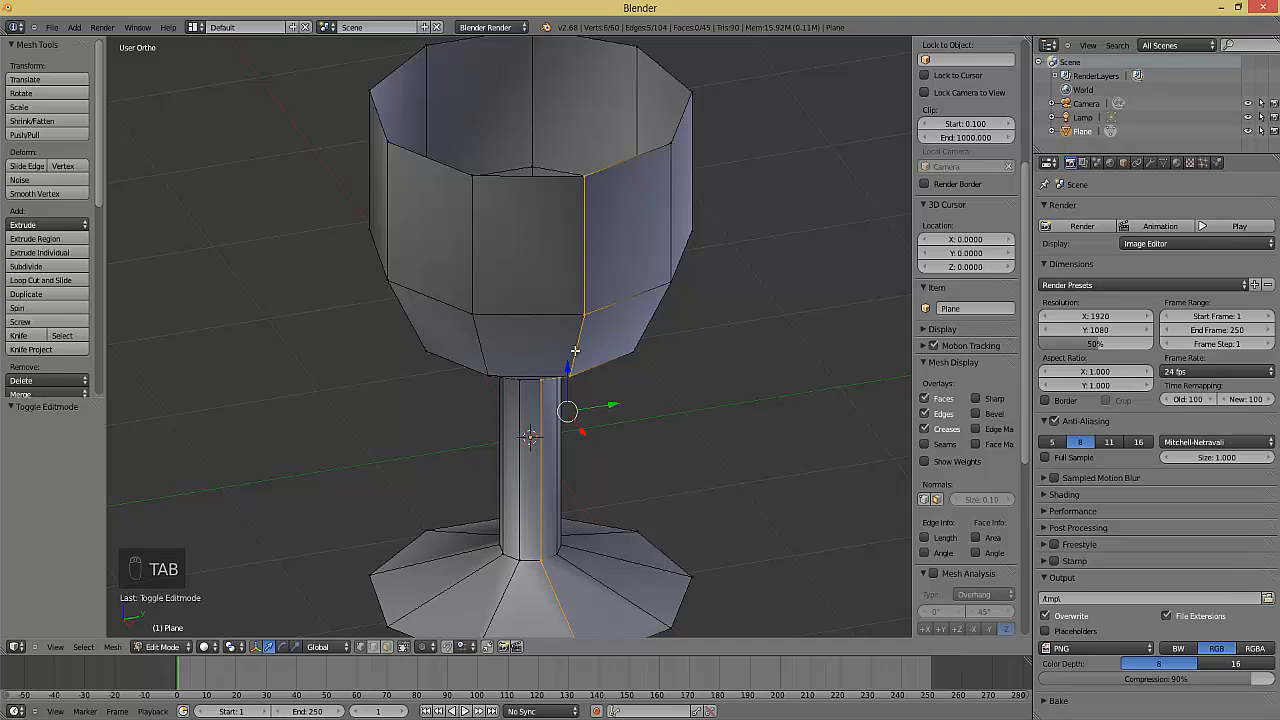
pyautogui.moveTo(610, 368); pyautogui.dragTo(521, 505, button='middle')
pyautogui.scroll(-1, 579, 507)
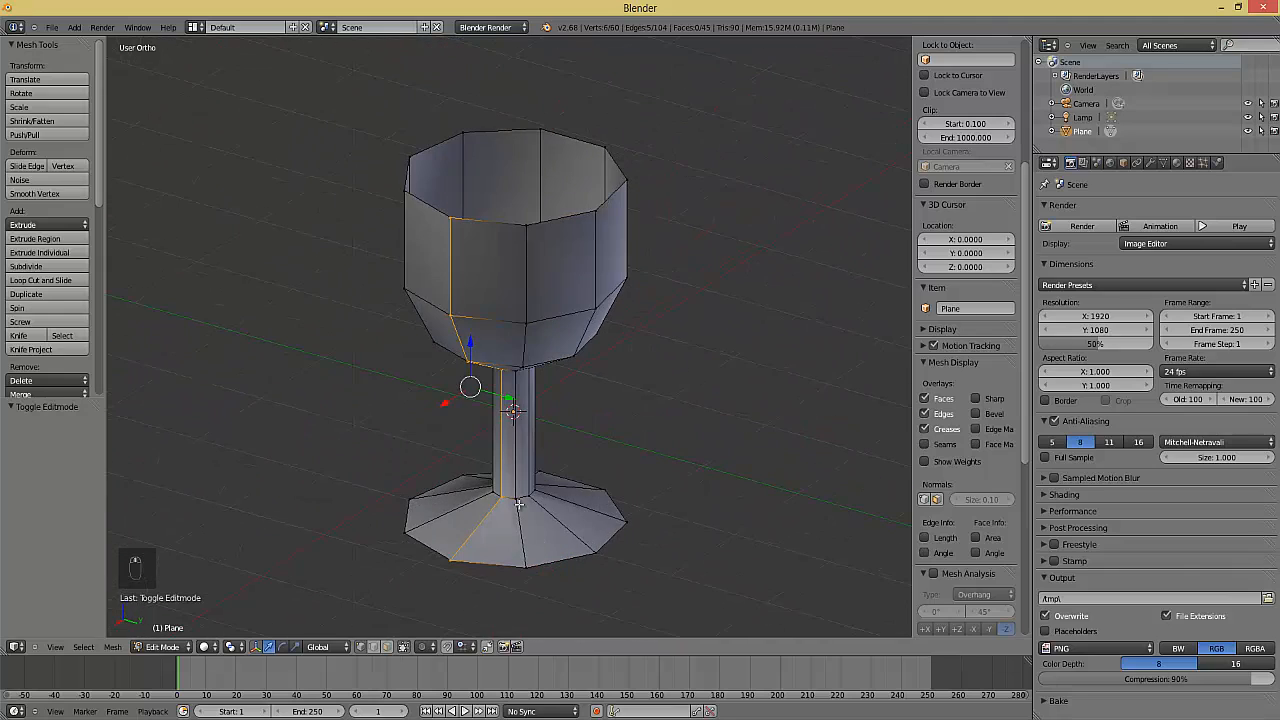
pyautogui.scroll(2, 497, 364)
pyautogui.moveTo(497, 364); pyautogui.dragTo(517, 386, button='middle')
pyautogui.scroll(1, 517, 386)
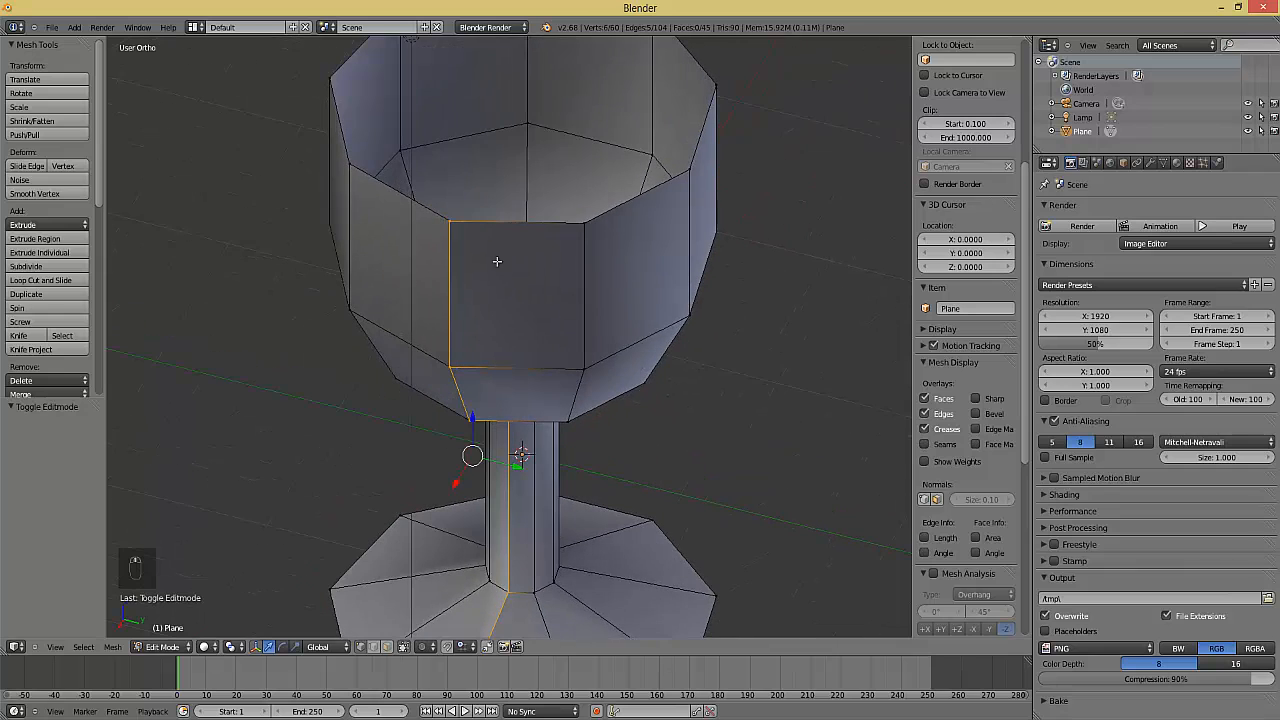
pyautogui.rightClick(451, 224)
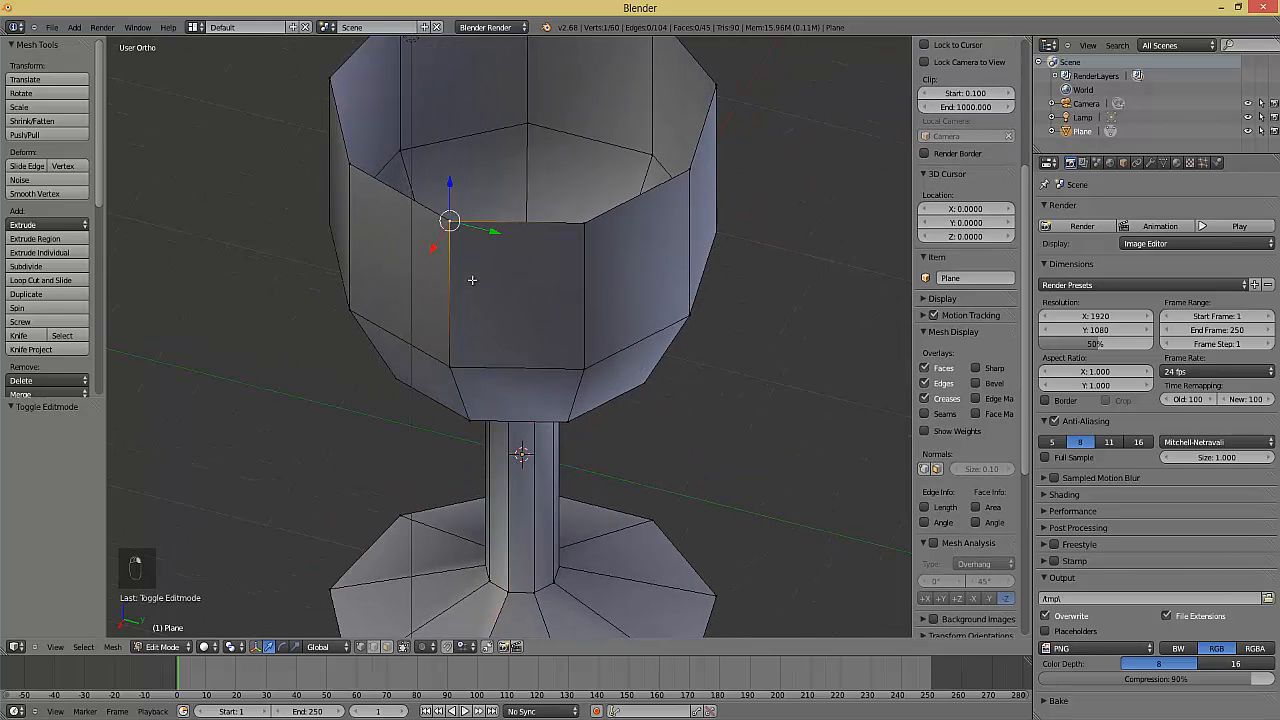
pyautogui.rightClick(585, 223)
pyautogui.moveTo(632, 236); pyautogui.dragTo(435, 209)
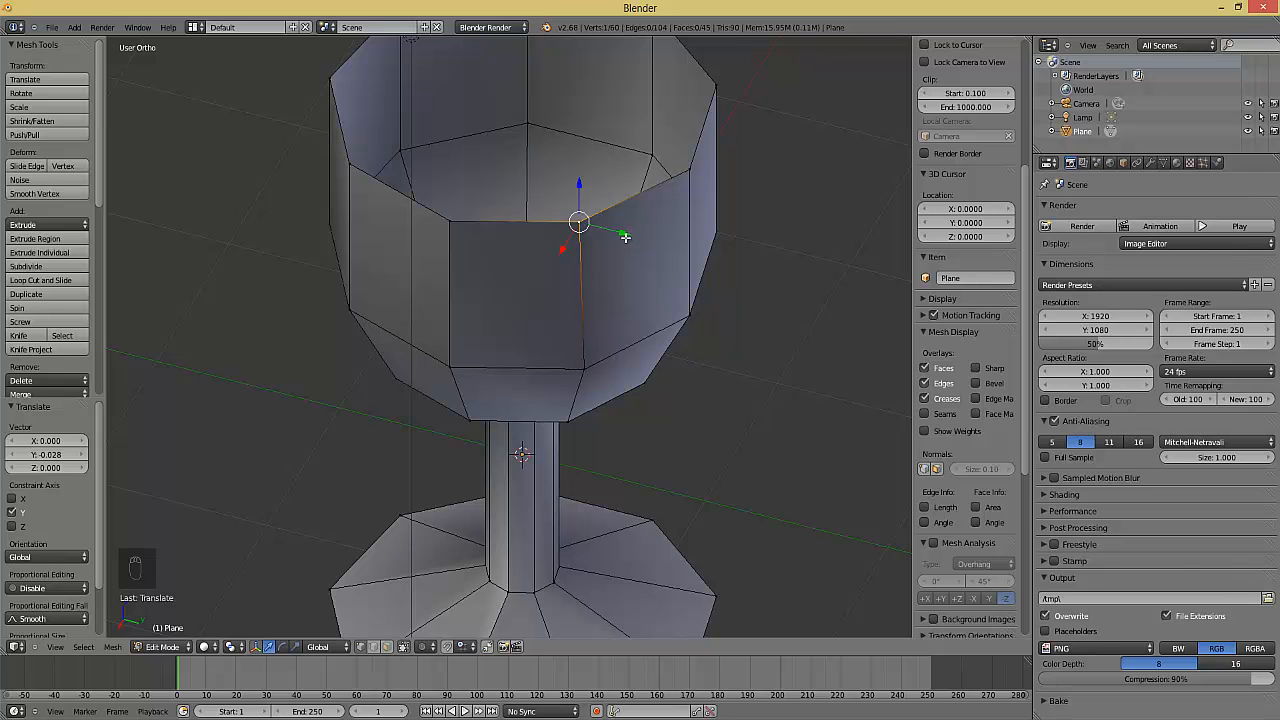
# Undo the test move of the front rim vertex, try moving the neighbouring rim vertex about 0.431 along Y, and undo it
pyautogui.moveTo(626, 237); pyautogui.dragTo(627, 333)
pyautogui.hotkey('ctrl', 'z')
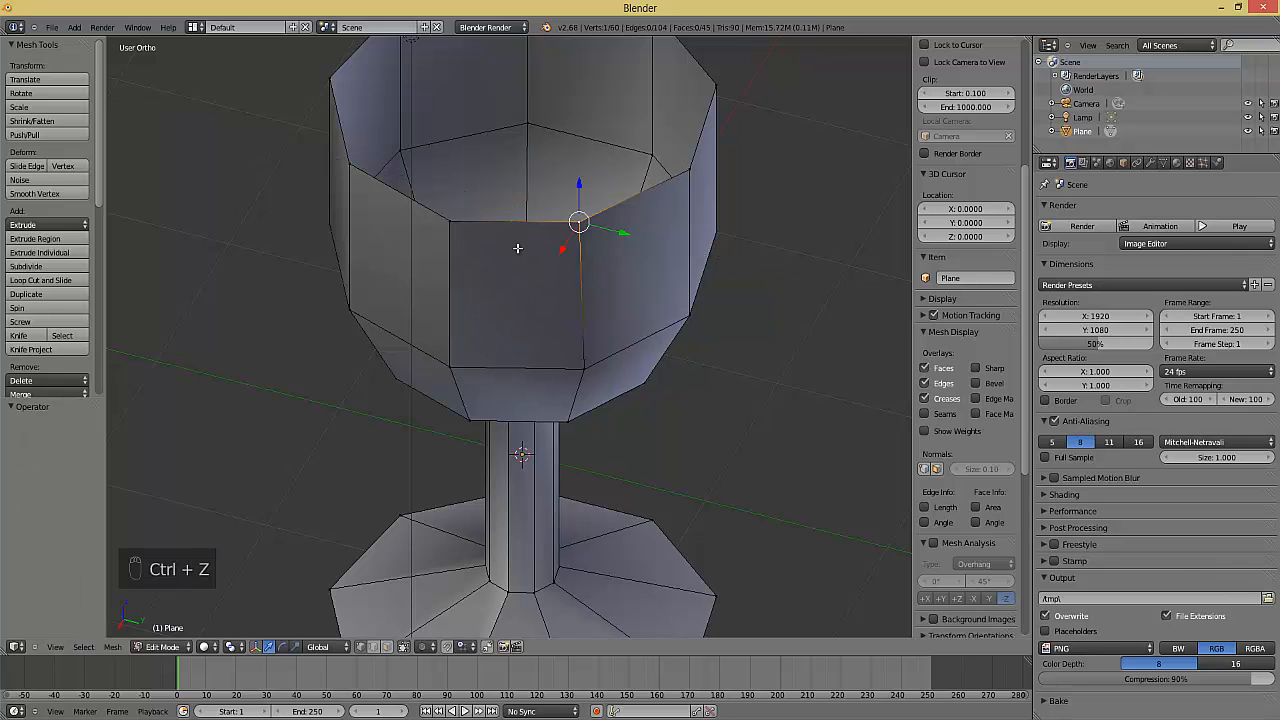
pyautogui.rightClick(449, 221)
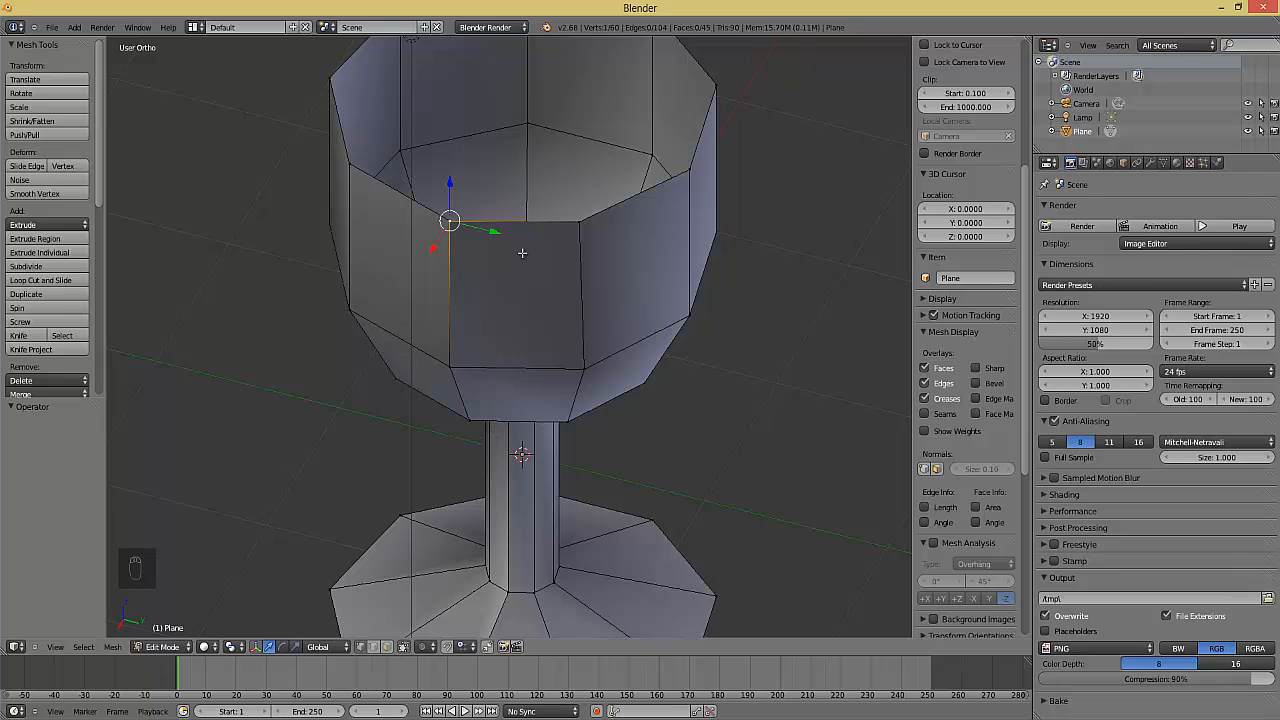
pyautogui.moveTo(492, 235); pyautogui.dragTo(539, 331)
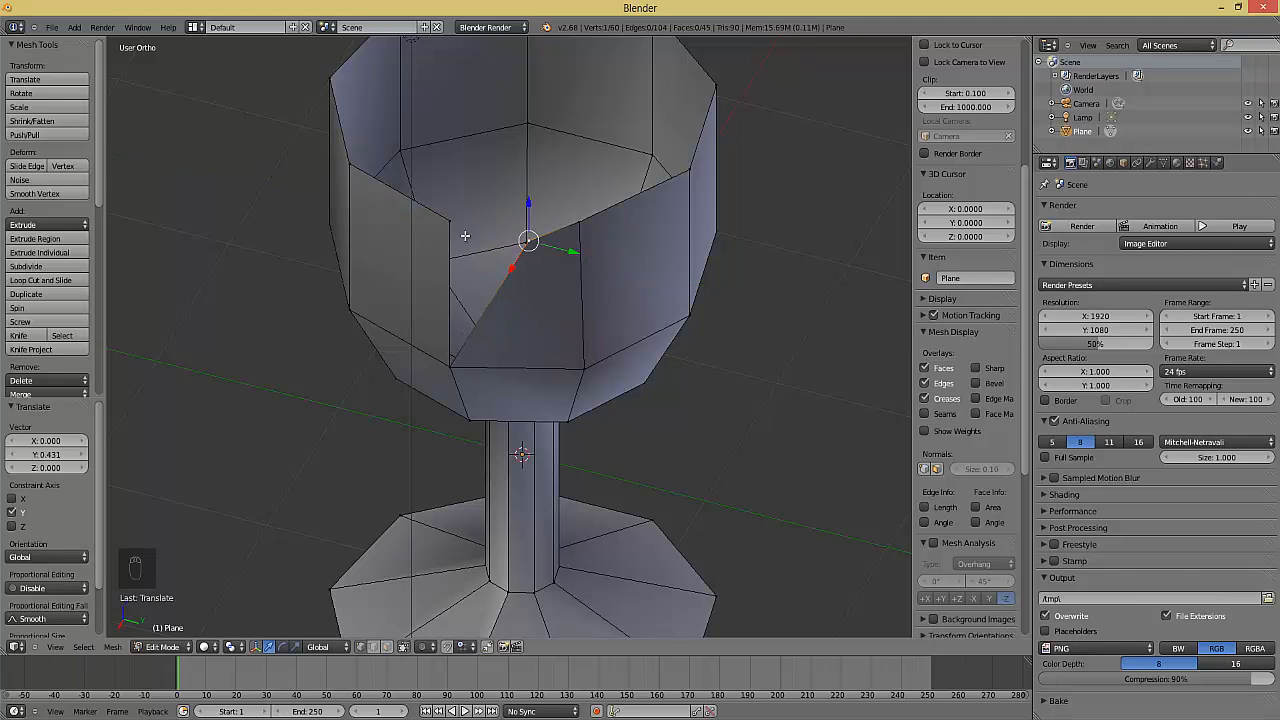
pyautogui.hotkey('ctrl', 'z')
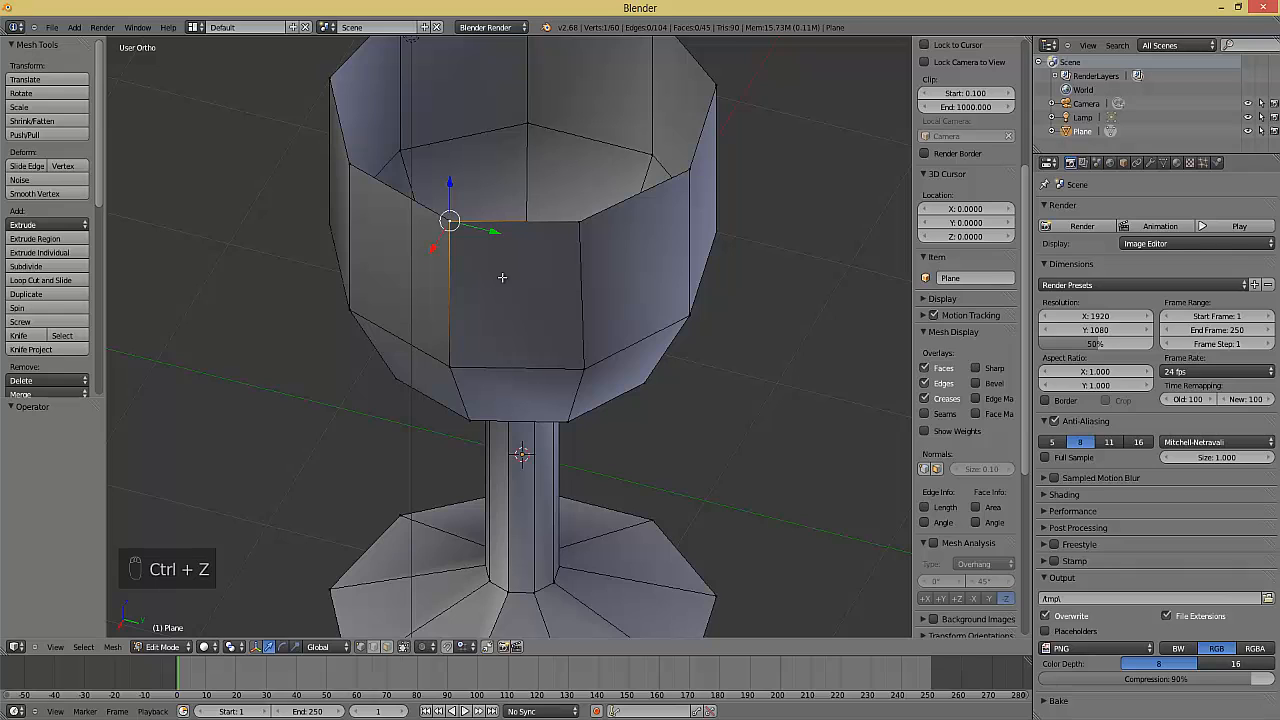
# Try moving the front seam vertex about 0.110 along Y, select the duplicate vertex at its original position, and undo both
pyautogui.scroll(4, 449, 251)
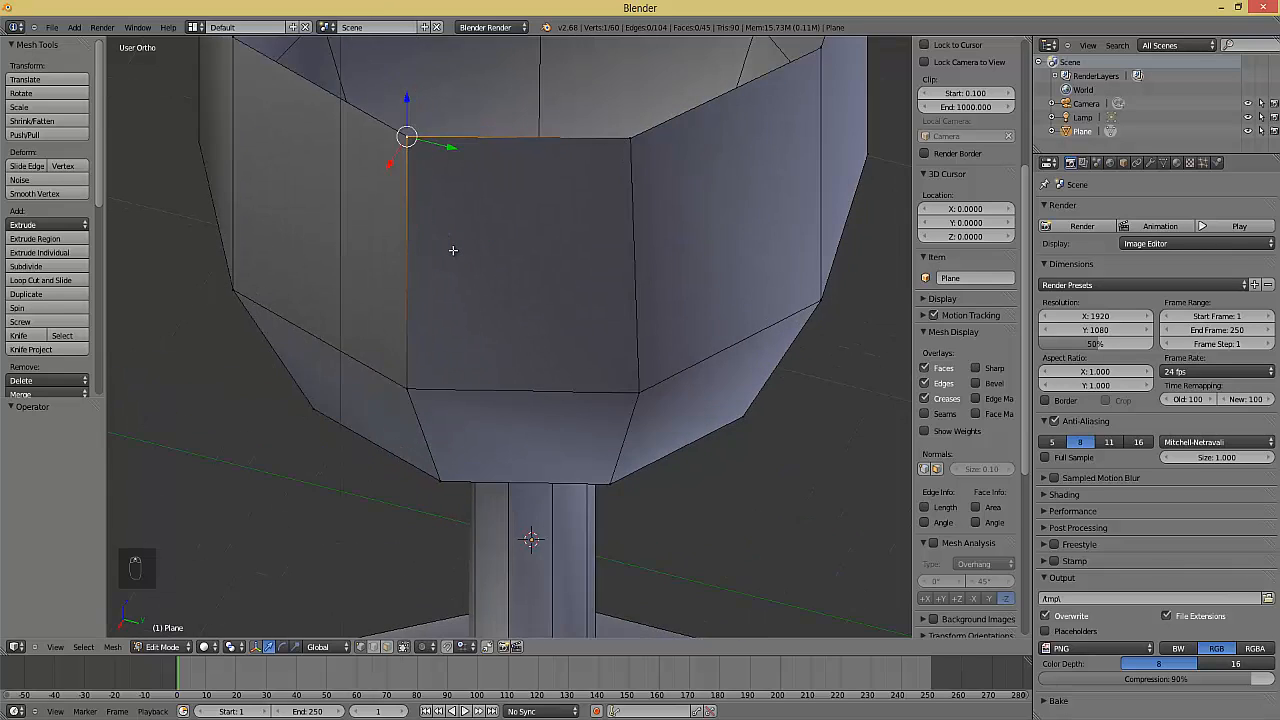
pyautogui.moveTo(428, 107); pyautogui.dragTo(443, 118)
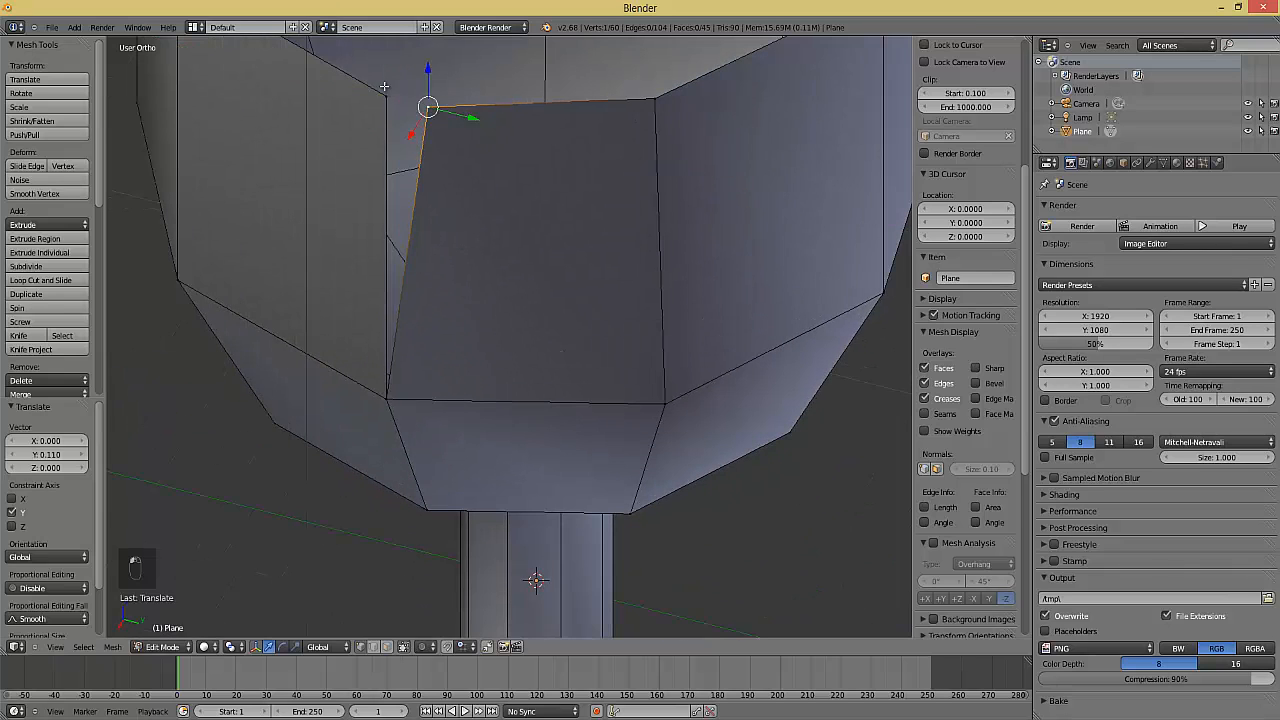
pyautogui.rightClick(386, 94)
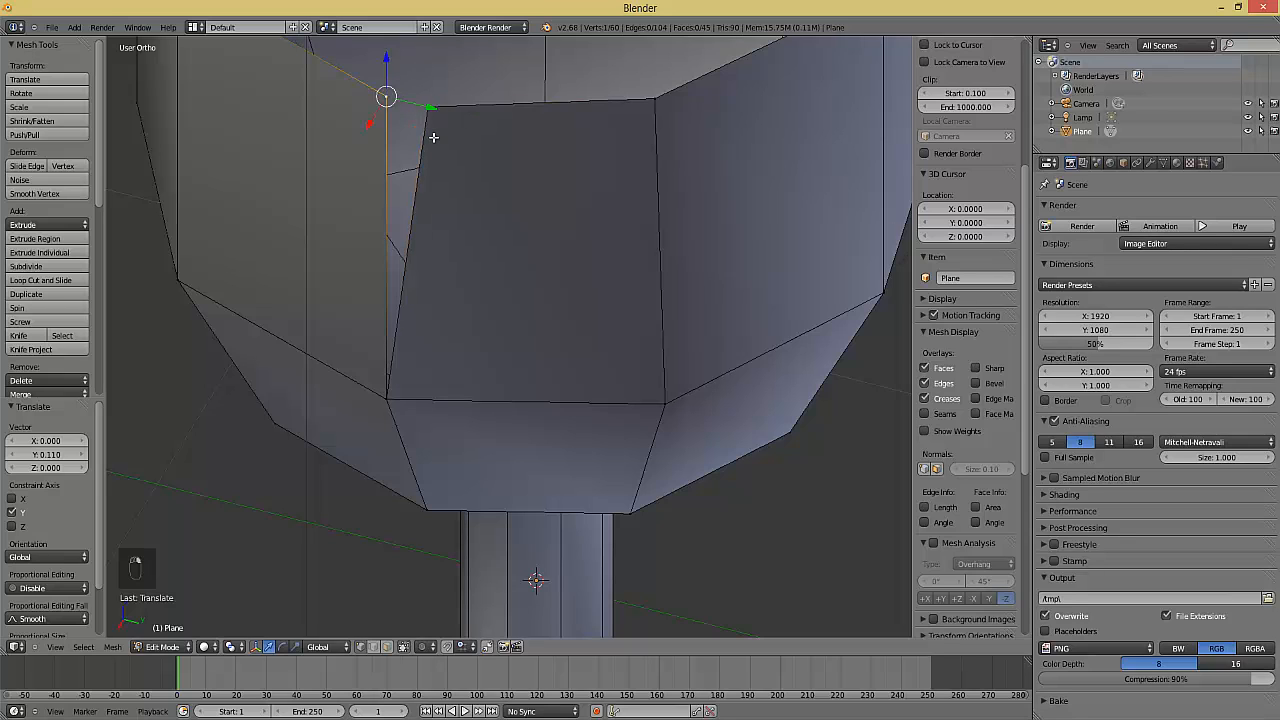
pyautogui.hotkey('ctrl', 'z')
pyautogui.hotkey('ctrl', 'z')
pyautogui.hotkey('ctrl', 'z')
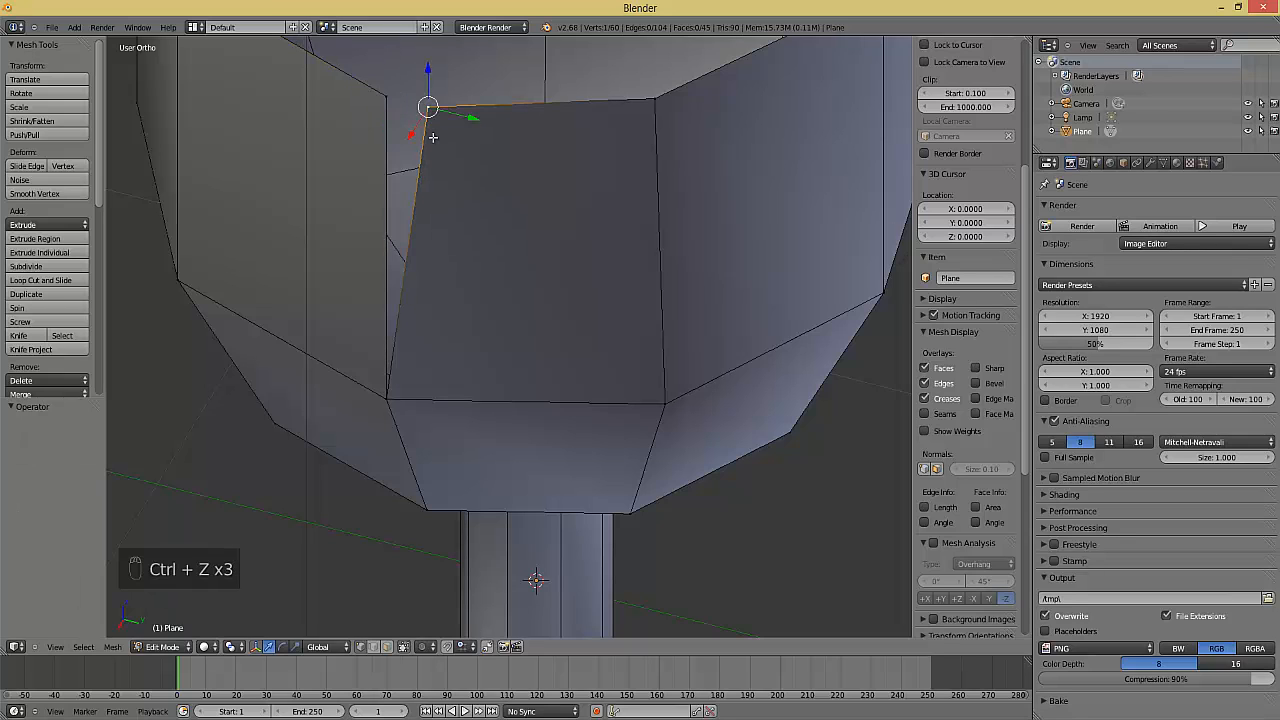
pyautogui.hotkey('ctrl', 'z')
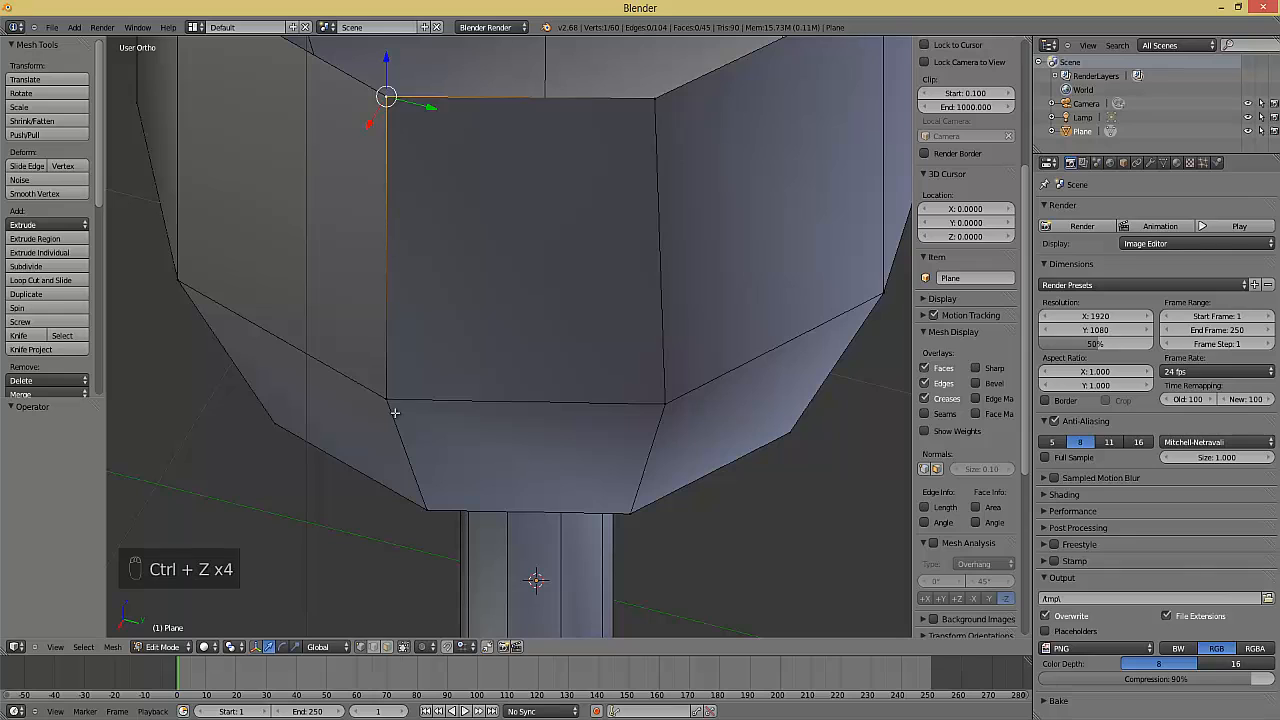
# Select all of the goblet's vertices and merge the duplicates along the seam with Remove Doubles
pyautogui.scroll(-3, 488, 366)
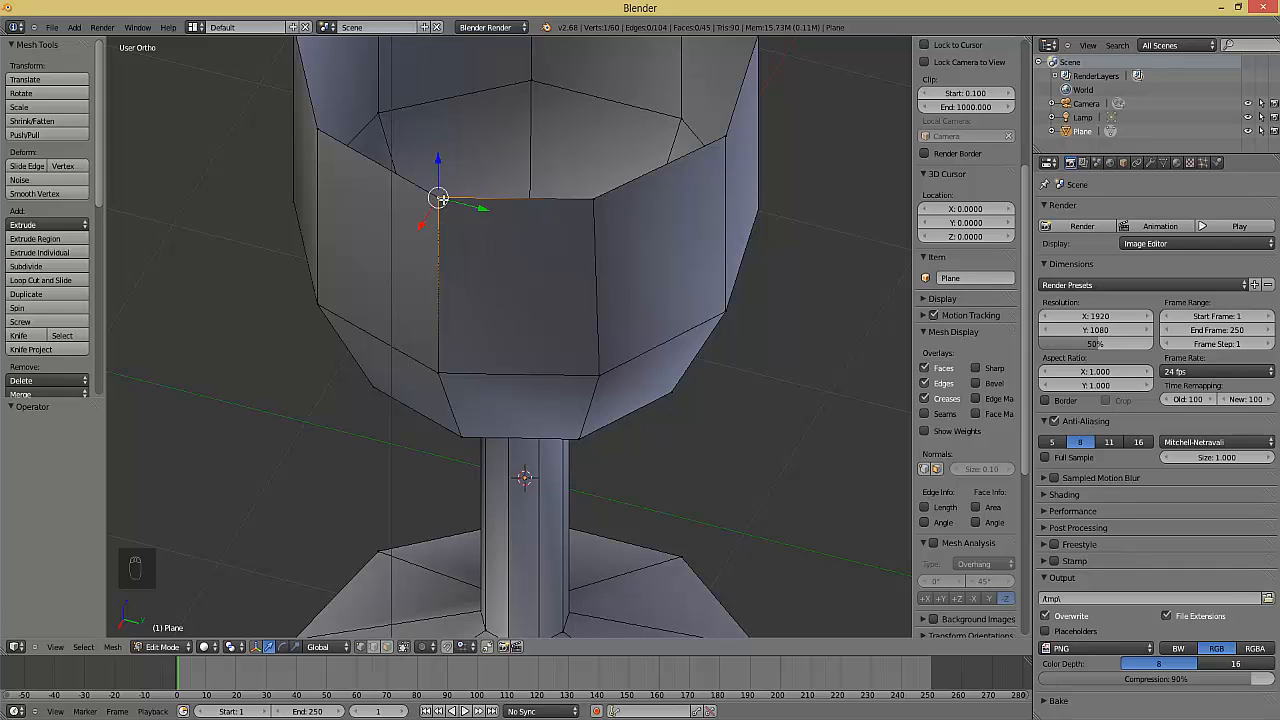
pyautogui.moveTo(457, 211); pyautogui.dragTo(461, 209, button='middle')
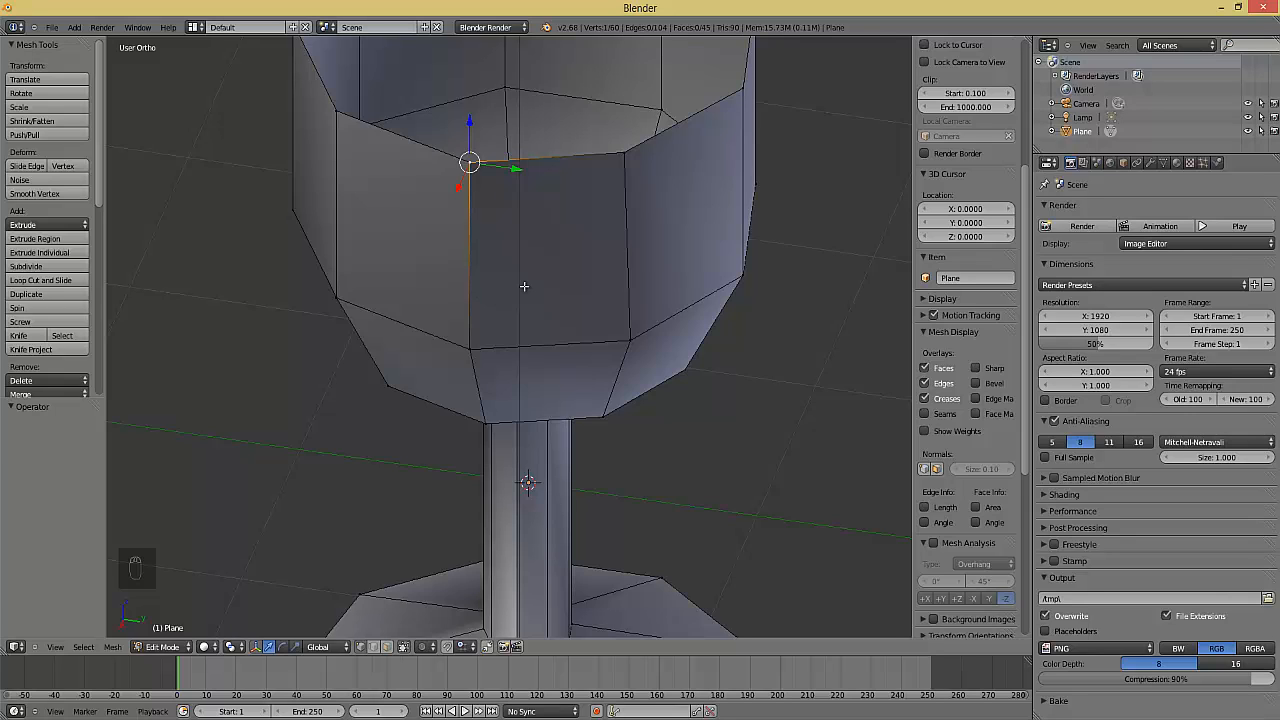
pyautogui.scroll(-4, 522, 293)
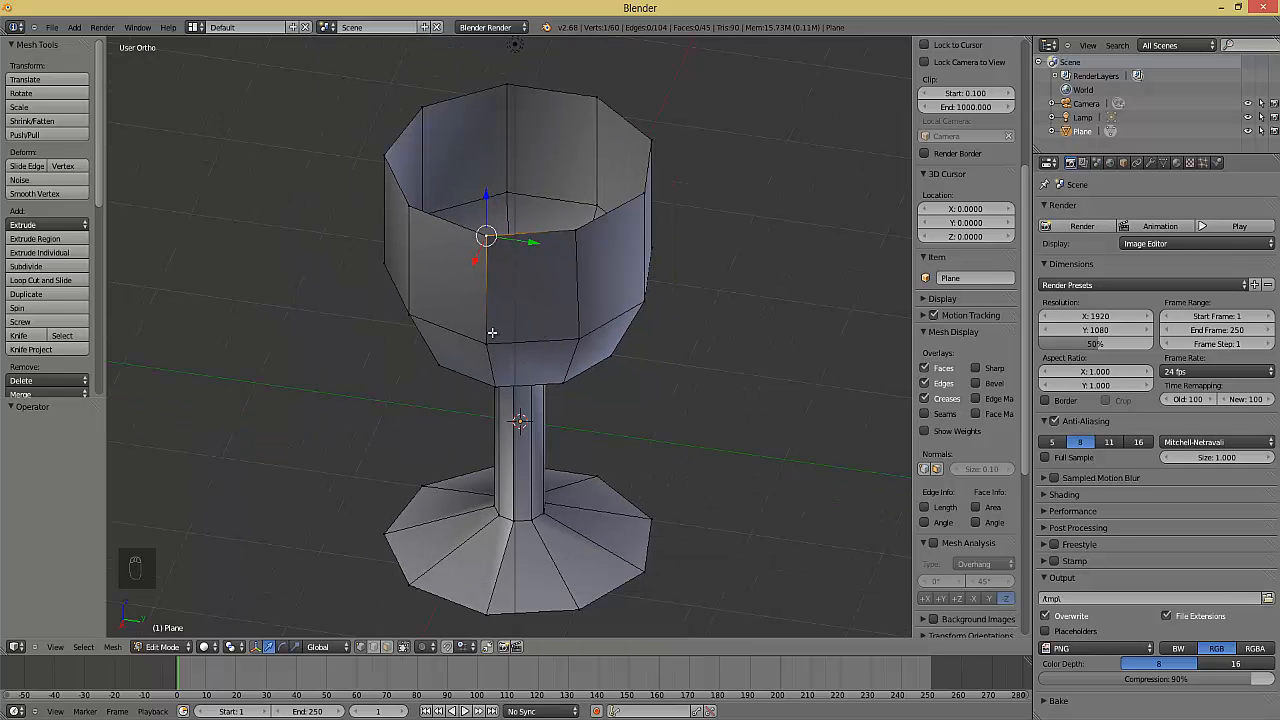
pyautogui.press('a')
pyautogui.press('a')
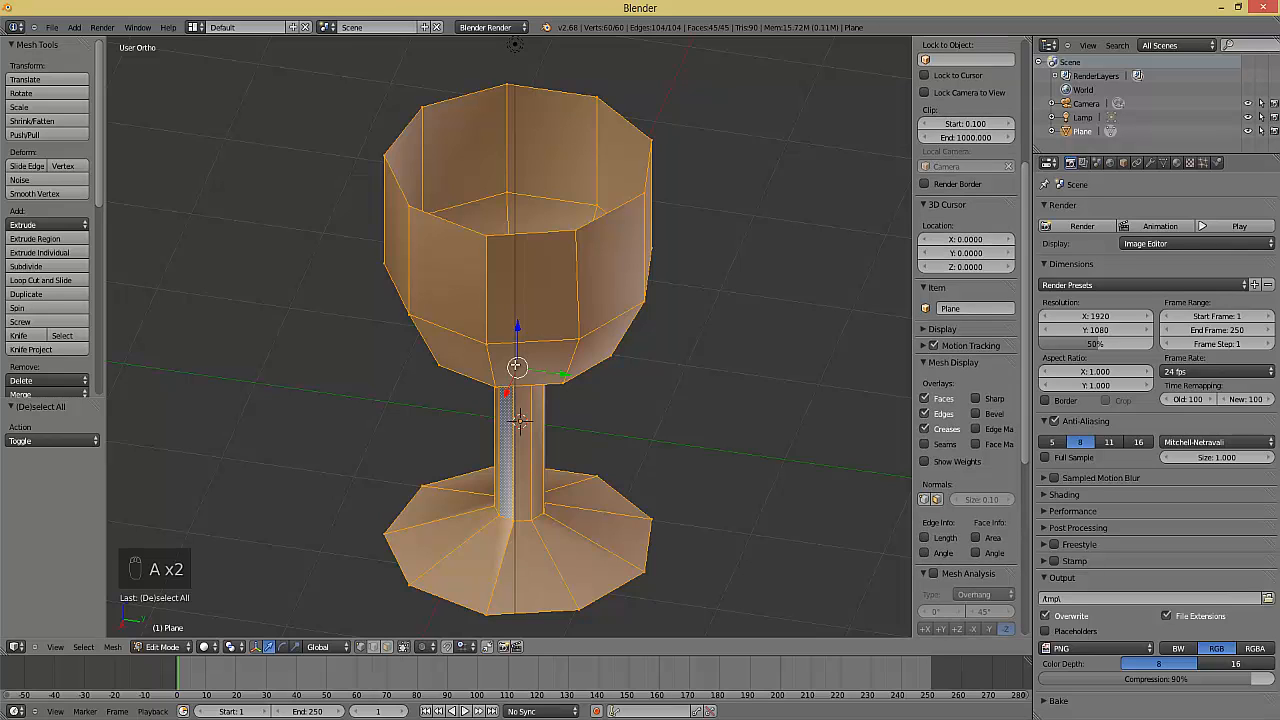
pyautogui.press('a')
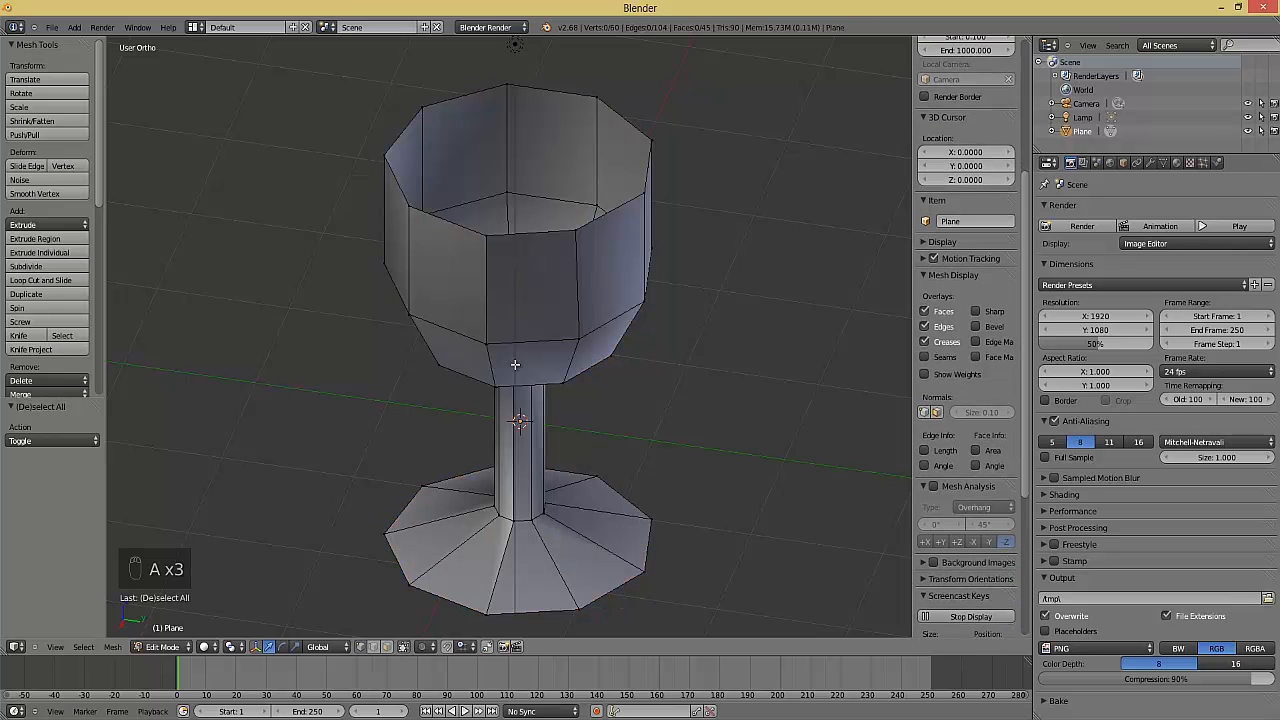
pyautogui.press('a')
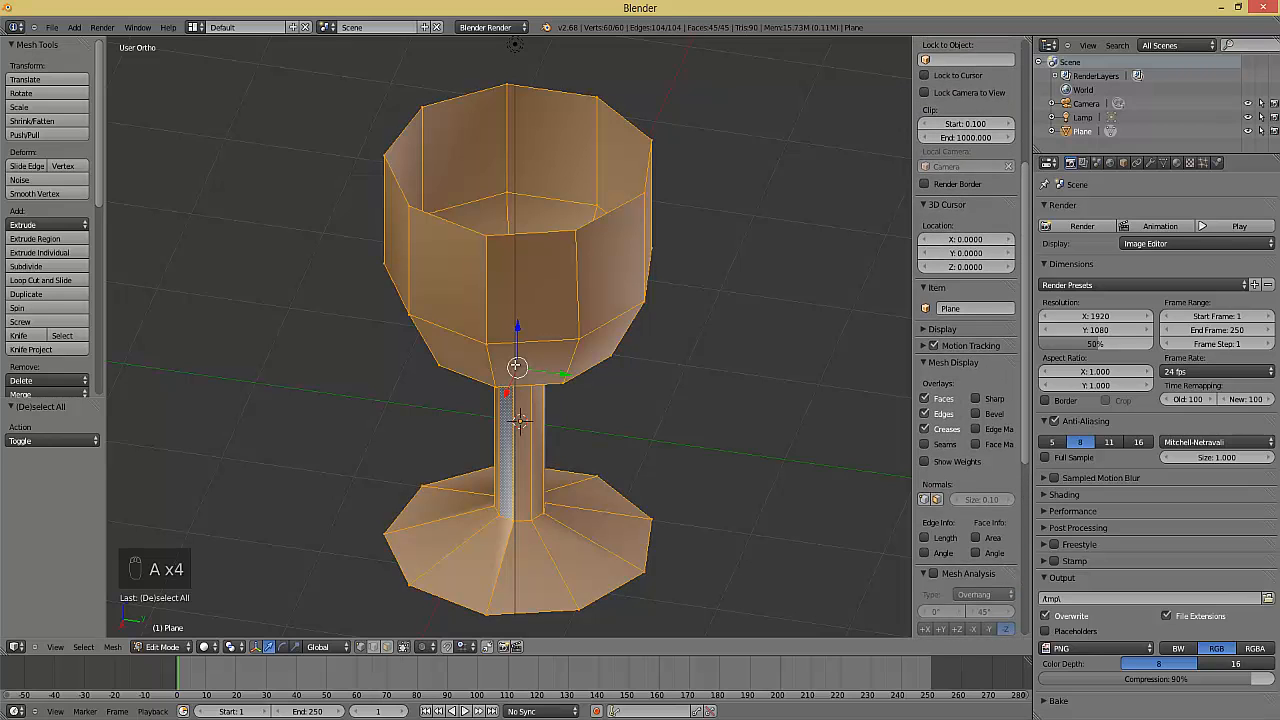
pyautogui.press('a')
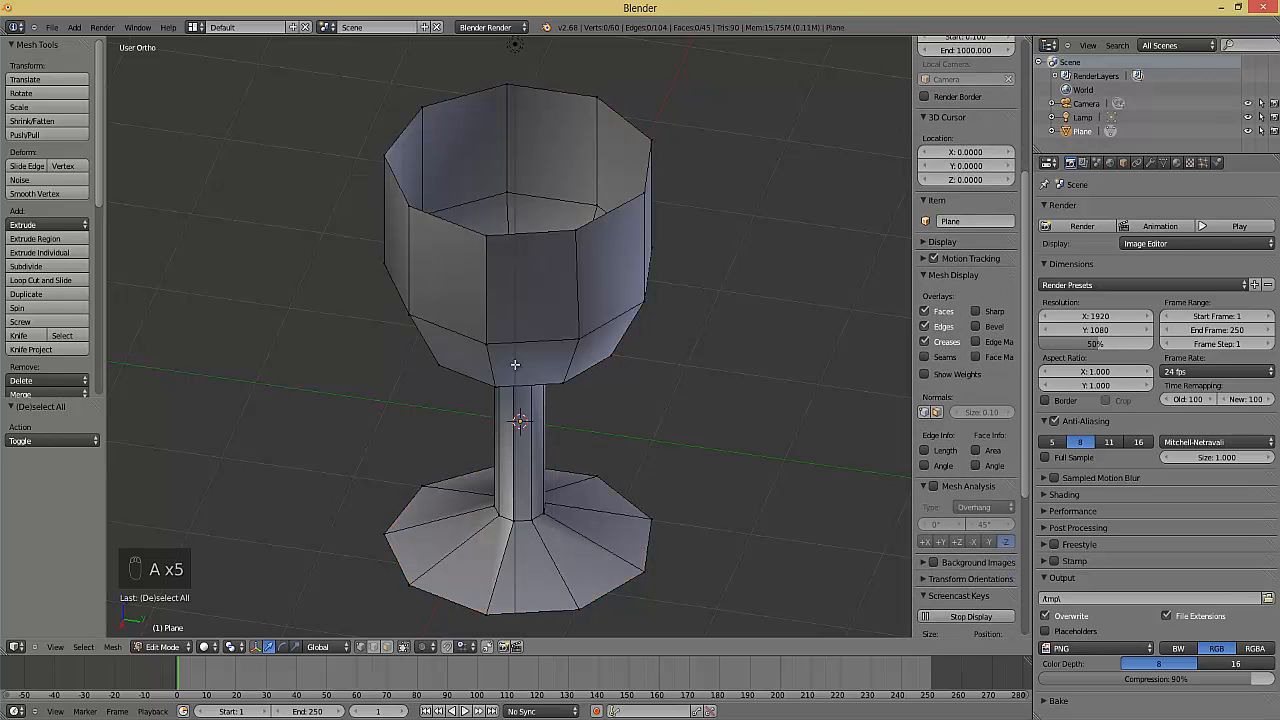
pyautogui.press('a')
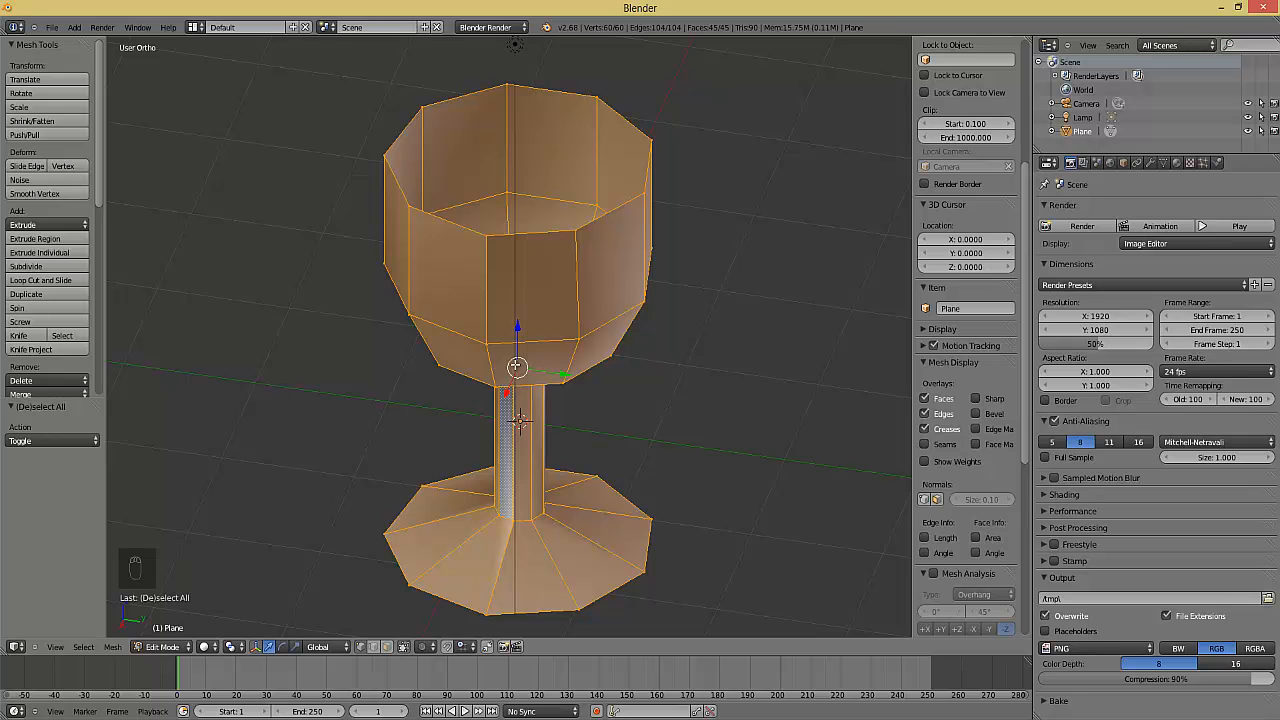
pyautogui.press('w')
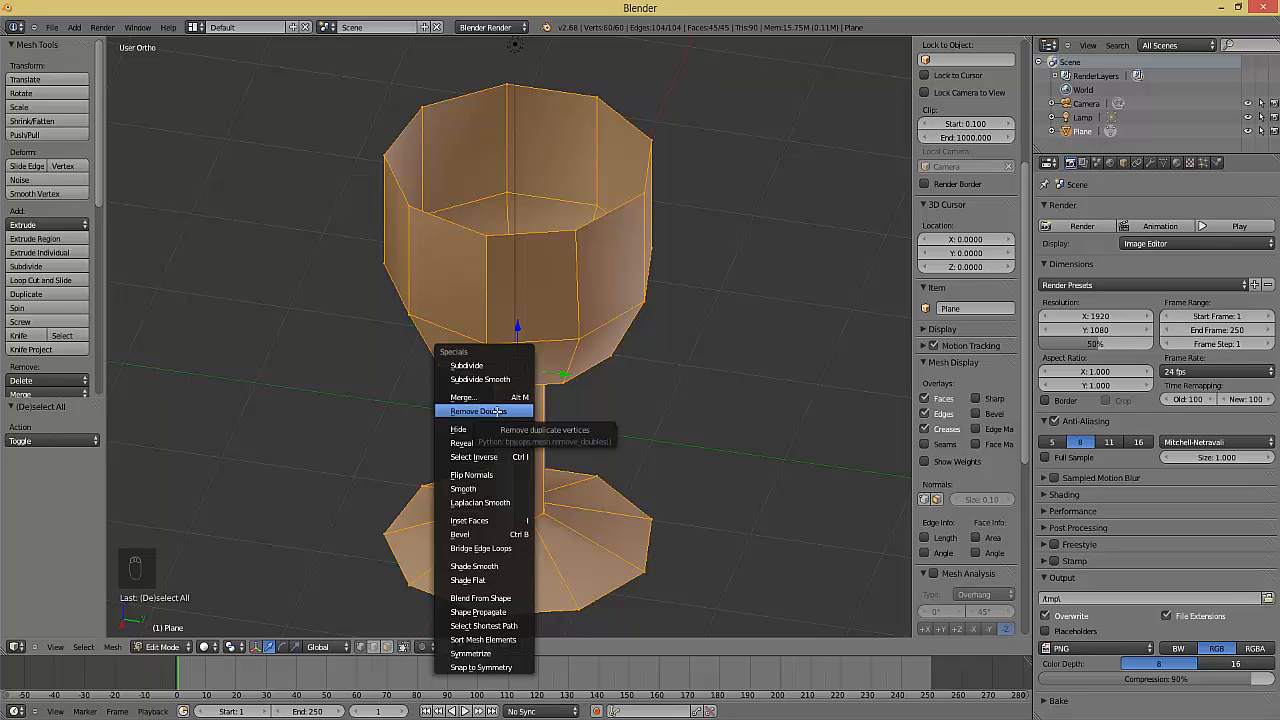
pyautogui.click(497, 411)
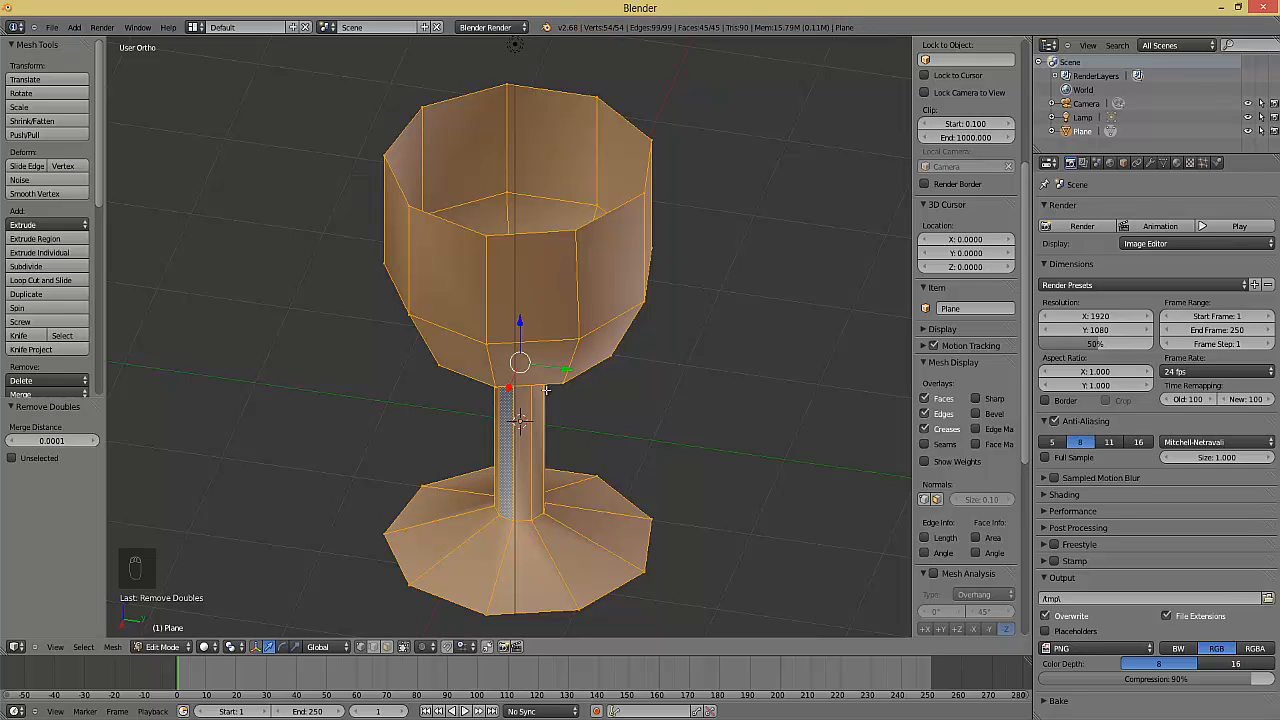
# Switch to Object Mode and check the goblet's smooth shading around the merged seam
pyautogui.press('Tab')
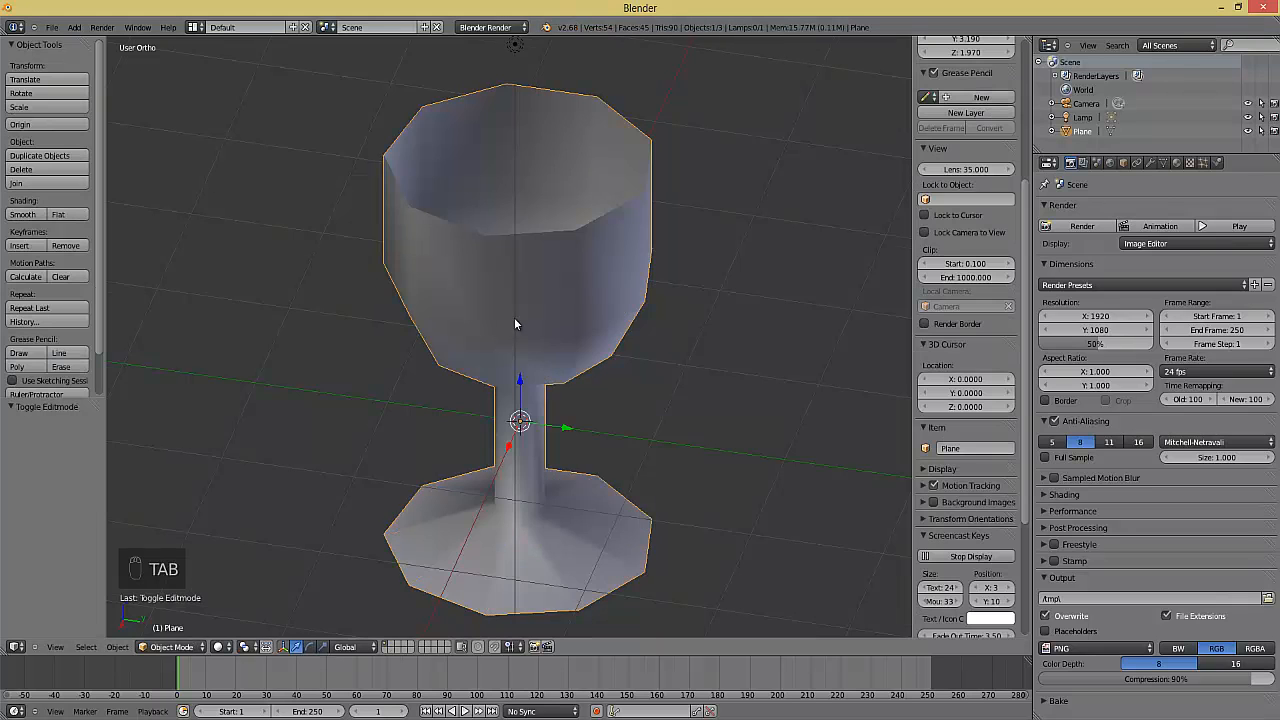
pyautogui.moveTo(515, 324); pyautogui.dragTo(452, 353, button='middle')
pyautogui.press('Tab')
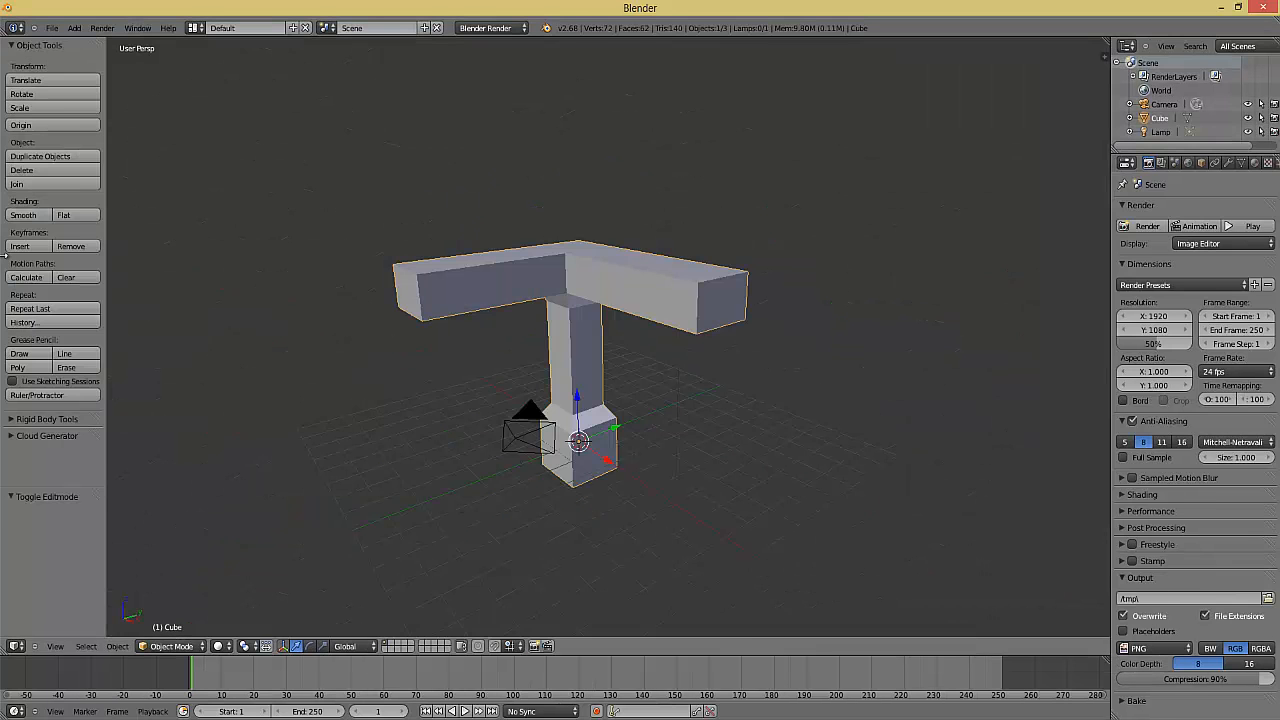
# Enter Edit Mode on the T-shaped post and deselect all of its faces
pyautogui.moveTo(572, 370); pyautogui.dragTo(665, 347, button='middle')
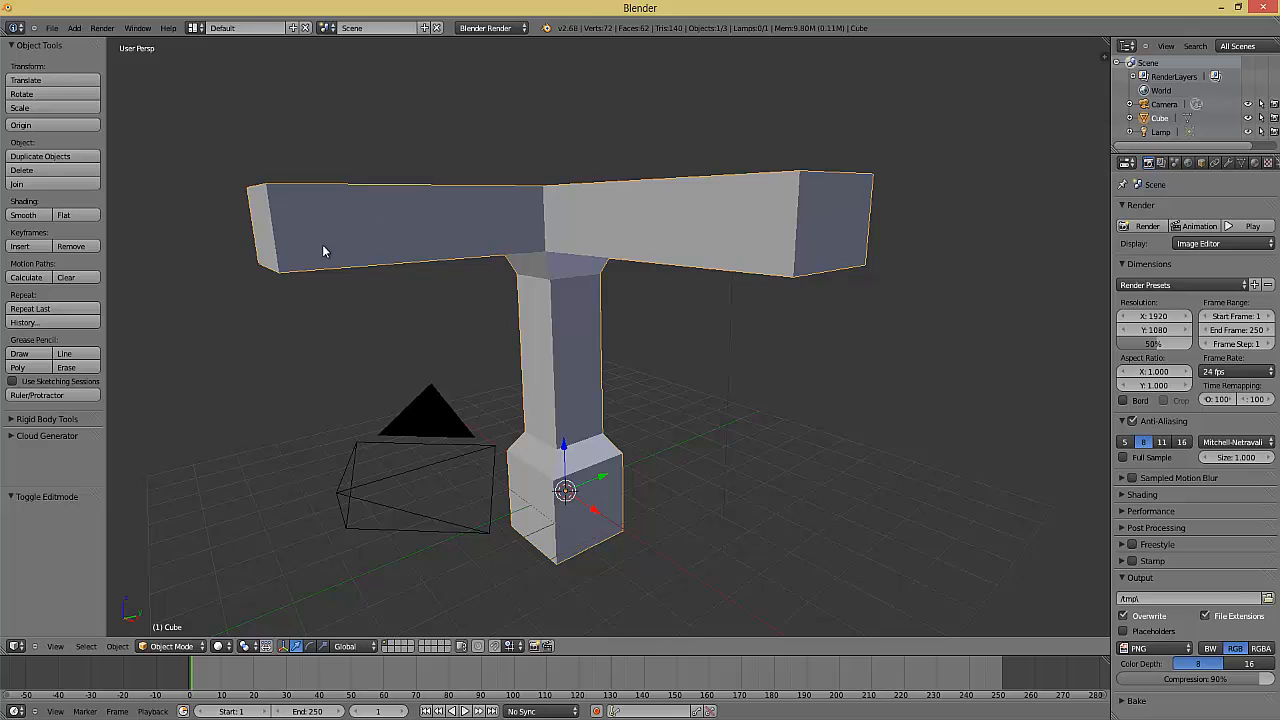
pyautogui.moveTo(734, 371); pyautogui.dragTo(650, 380, button='middle')
pyautogui.press('Tab')
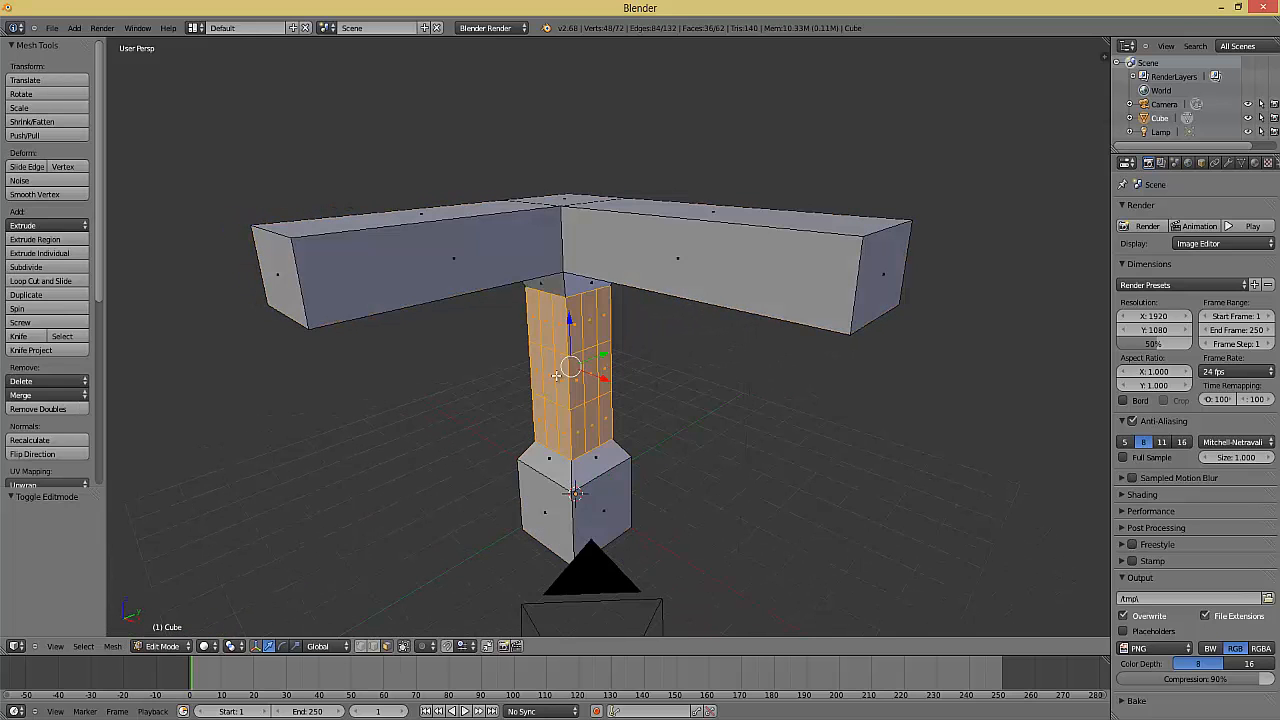
pyautogui.press('a')
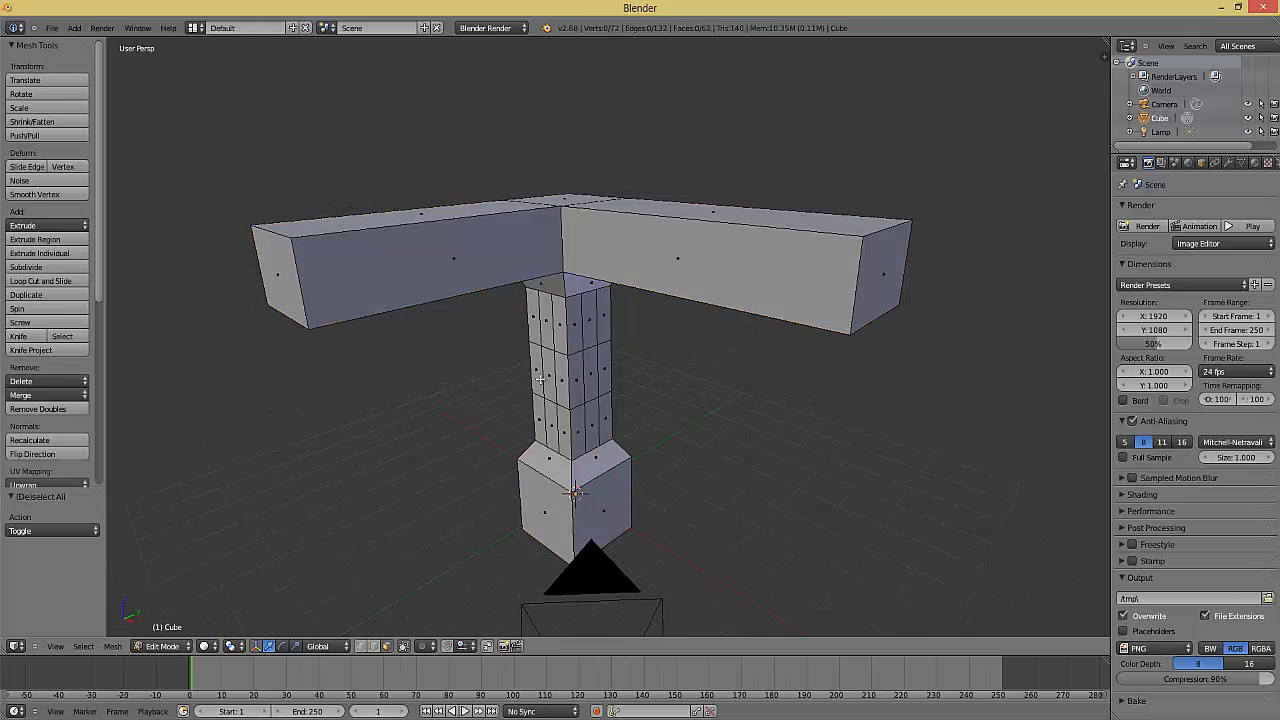
# Examine the T-shaped post from several sides in both Edit Mode and Object Mode, ending in Object Mode
pyautogui.moveTo(631, 353); pyautogui.dragTo(522, 283, button='middle')
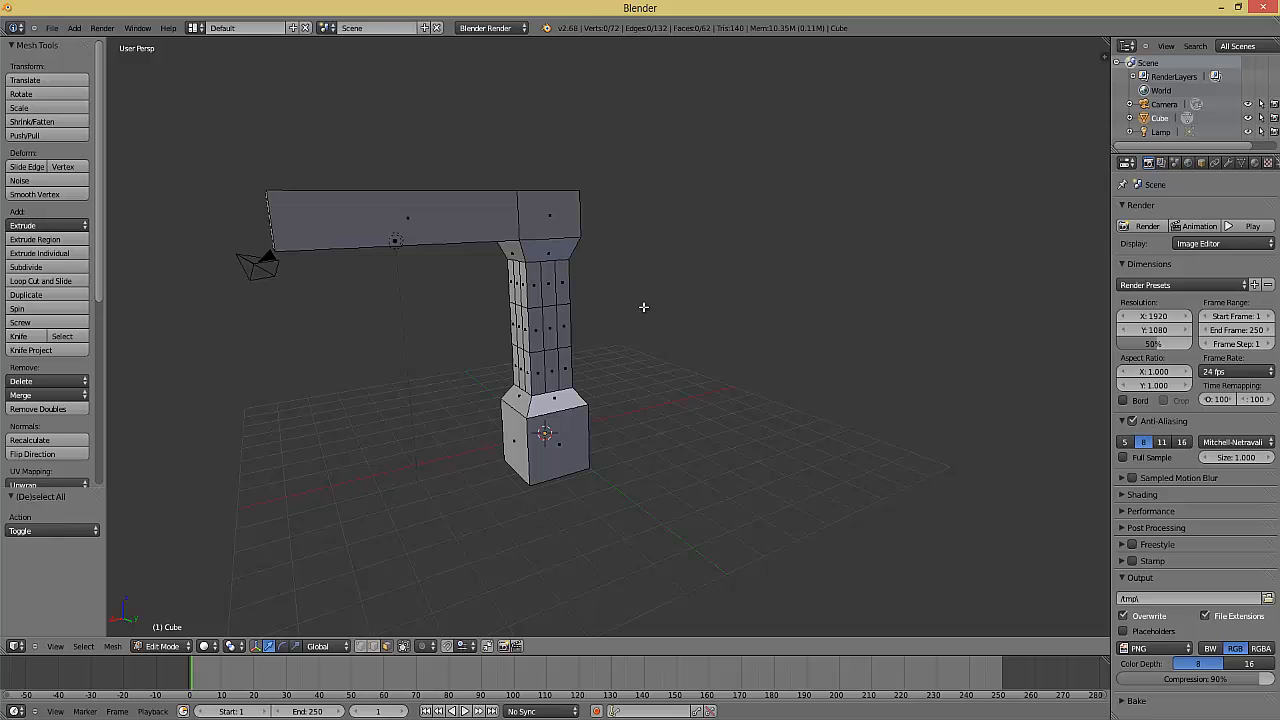
pyautogui.moveTo(644, 308); pyautogui.dragTo(692, 281, button='middle')
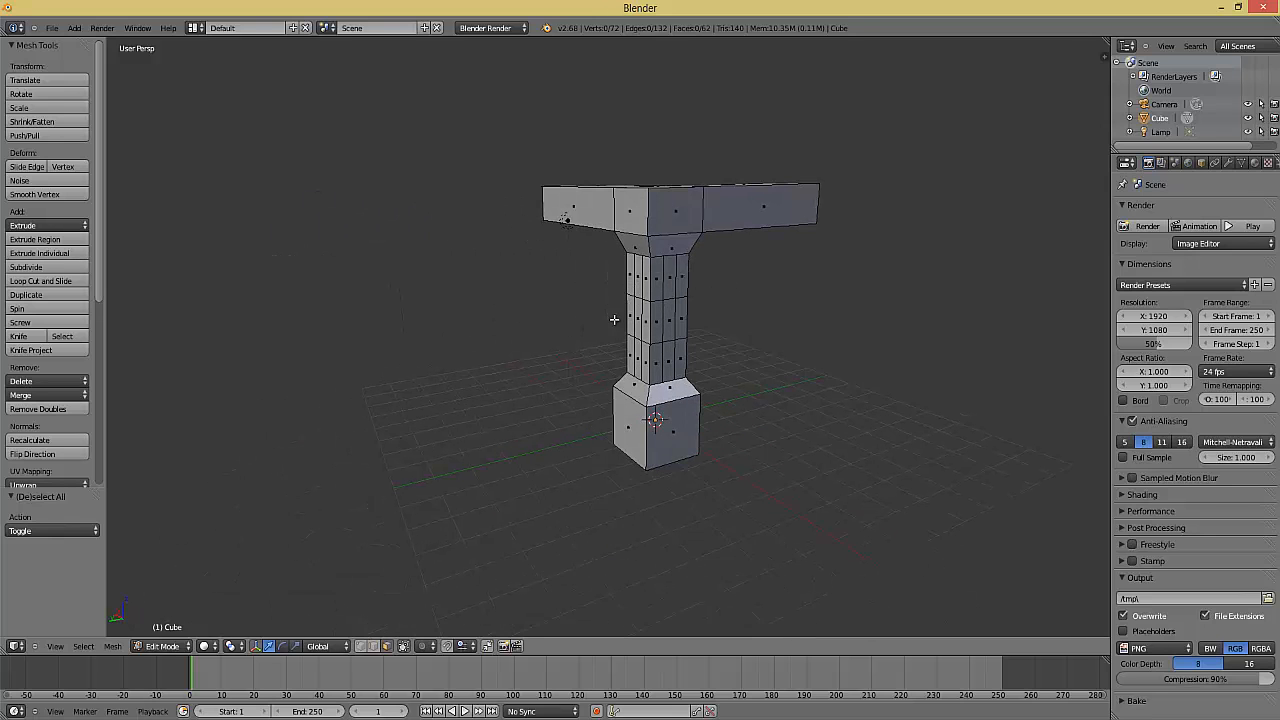
pyautogui.moveTo(700, 366); pyautogui.dragTo(577, 363, button='middle')
pyautogui.scroll(-1, 574, 357)
pyautogui.press('Tab')
pyautogui.scroll(-1, 572, 364)
pyautogui.press('Tab')
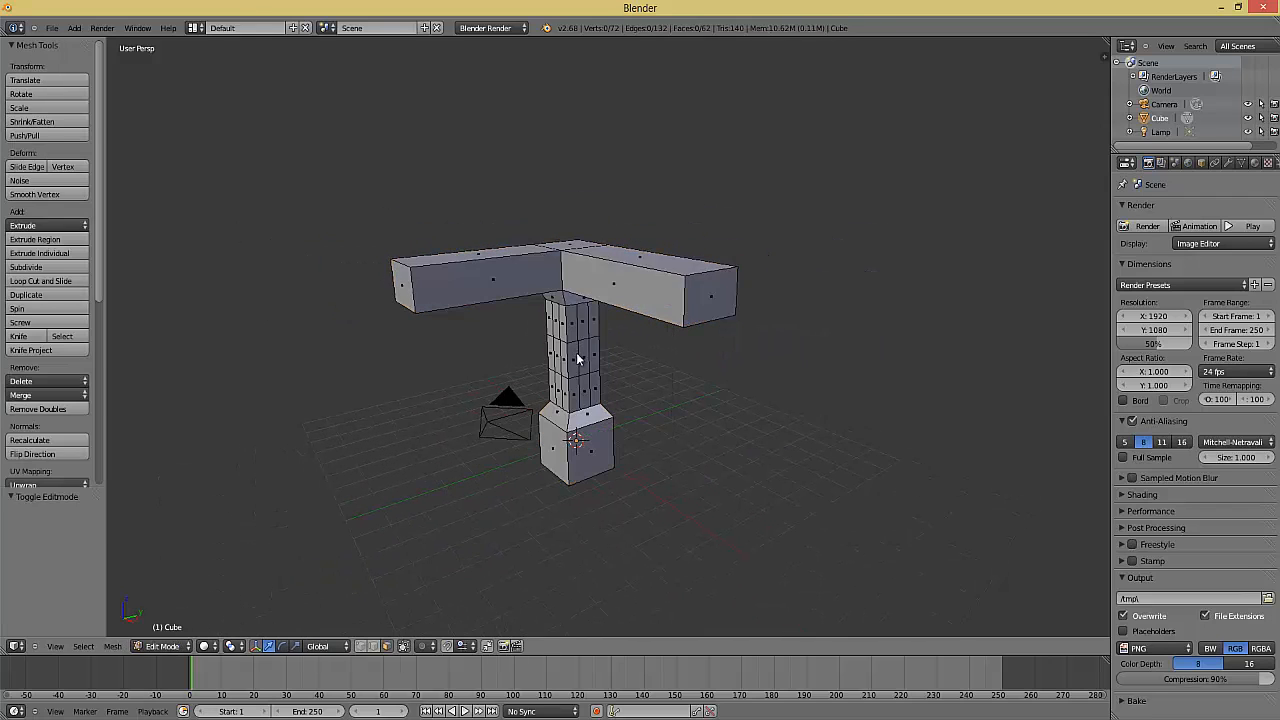
pyautogui.press('Tab')
pyautogui.press('Tab')
pyautogui.scroll(-5, 69, 370)
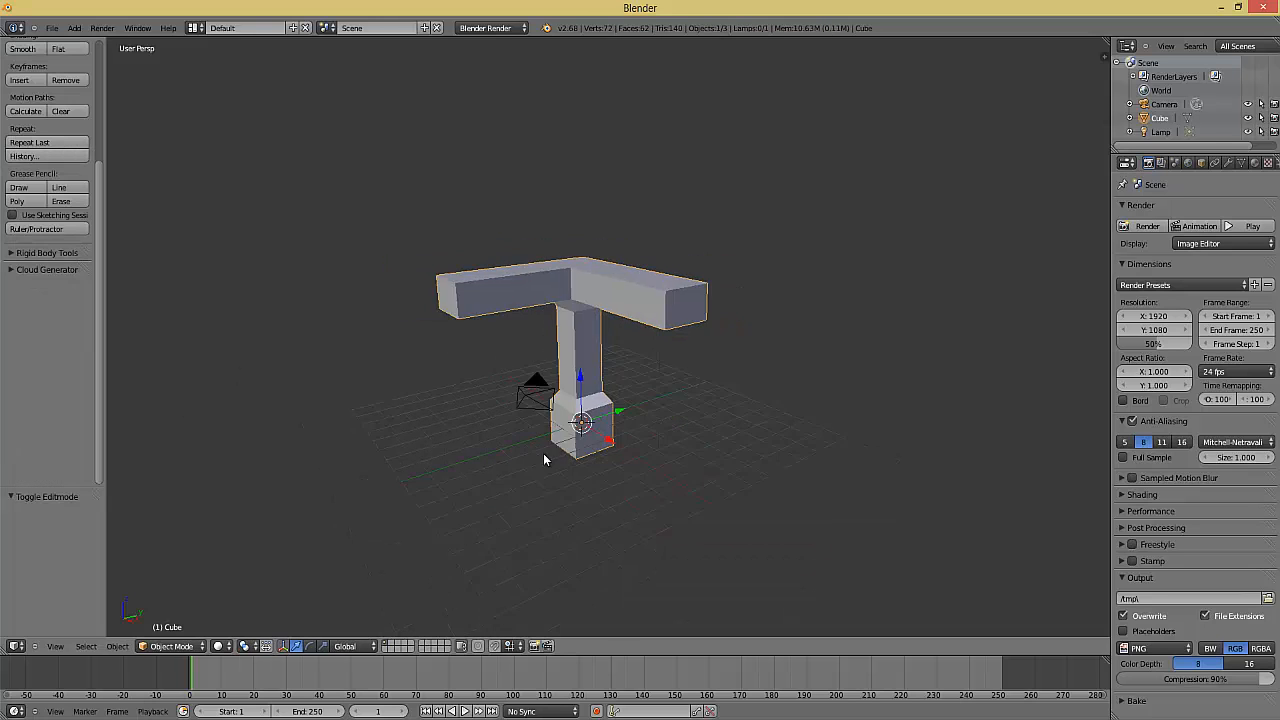
pyautogui.moveTo(544, 460); pyautogui.dragTo(601, 450, button='middle')
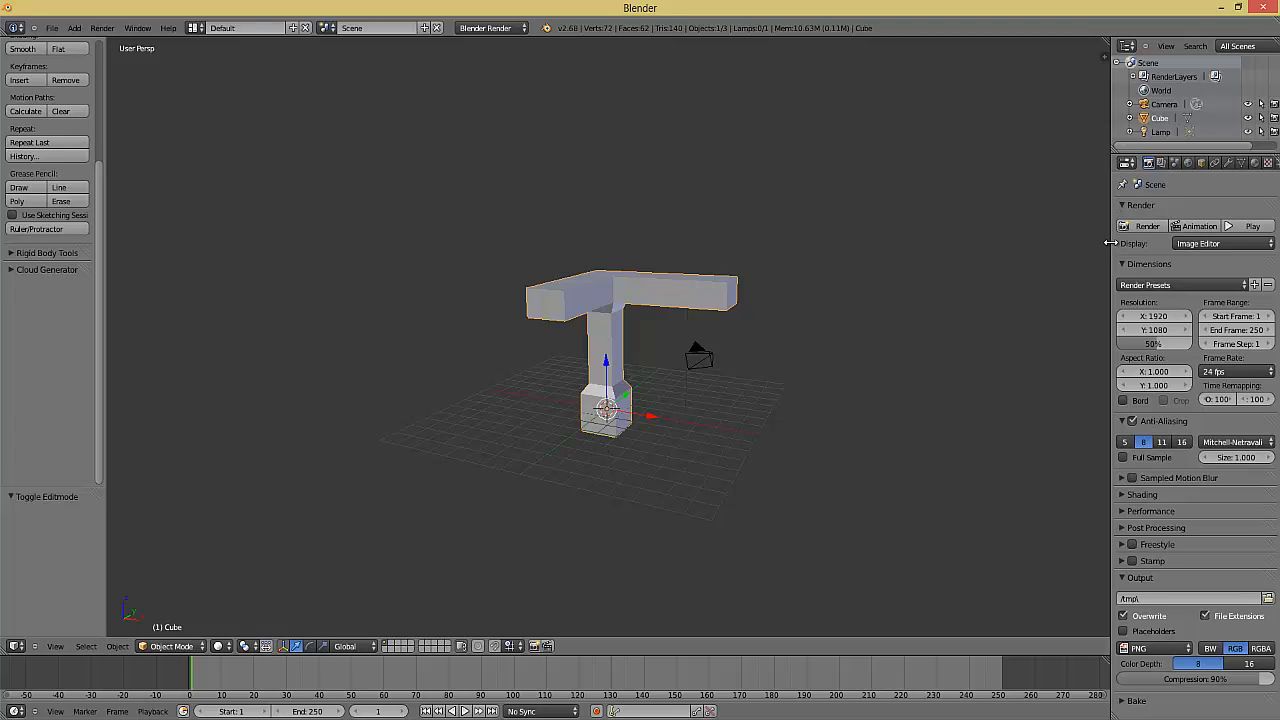
# Widen the Properties editor beside the 3D view, keeping the whole T-shaped post in view
pyautogui.moveTo(1110, 243); pyautogui.dragTo(1006, 243)
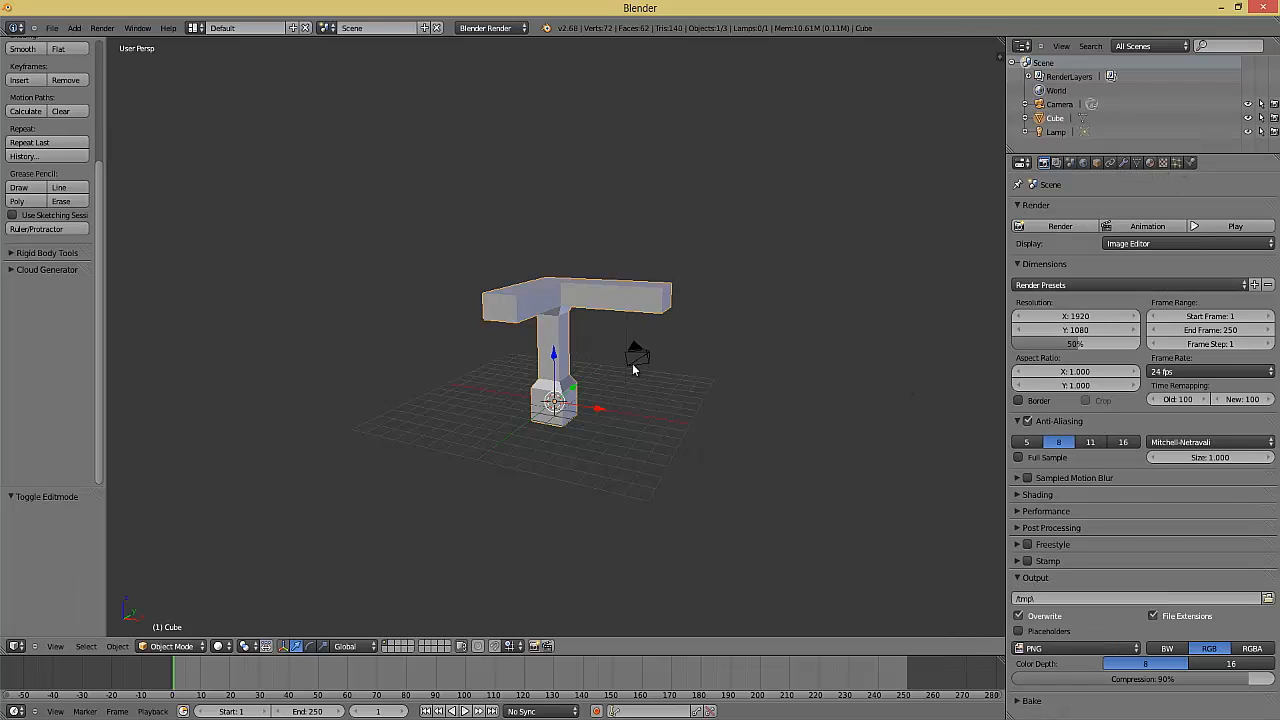
pyautogui.moveTo(584, 367); pyautogui.dragTo(527, 386, button='middle')
pyautogui.scroll(4, 562, 386)
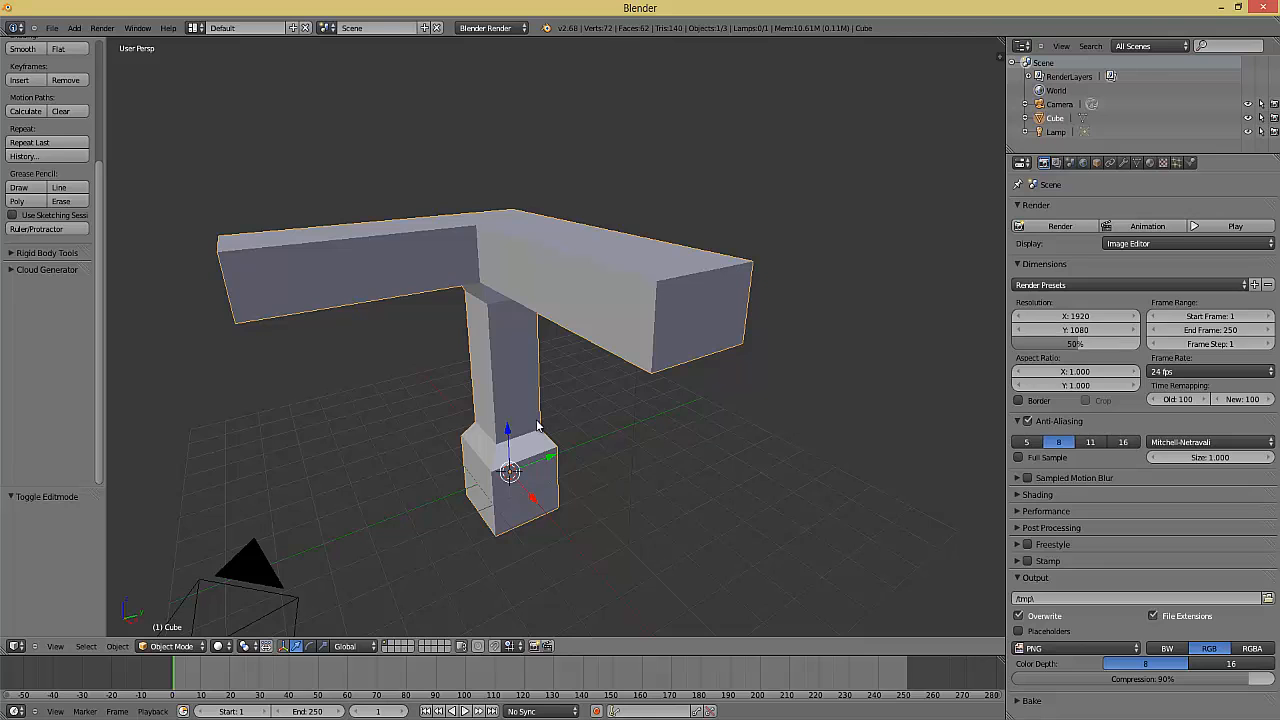
pyautogui.scroll(-1, 543, 427)
pyautogui.moveTo(543, 427); pyautogui.dragTo(527, 405, button='middle')
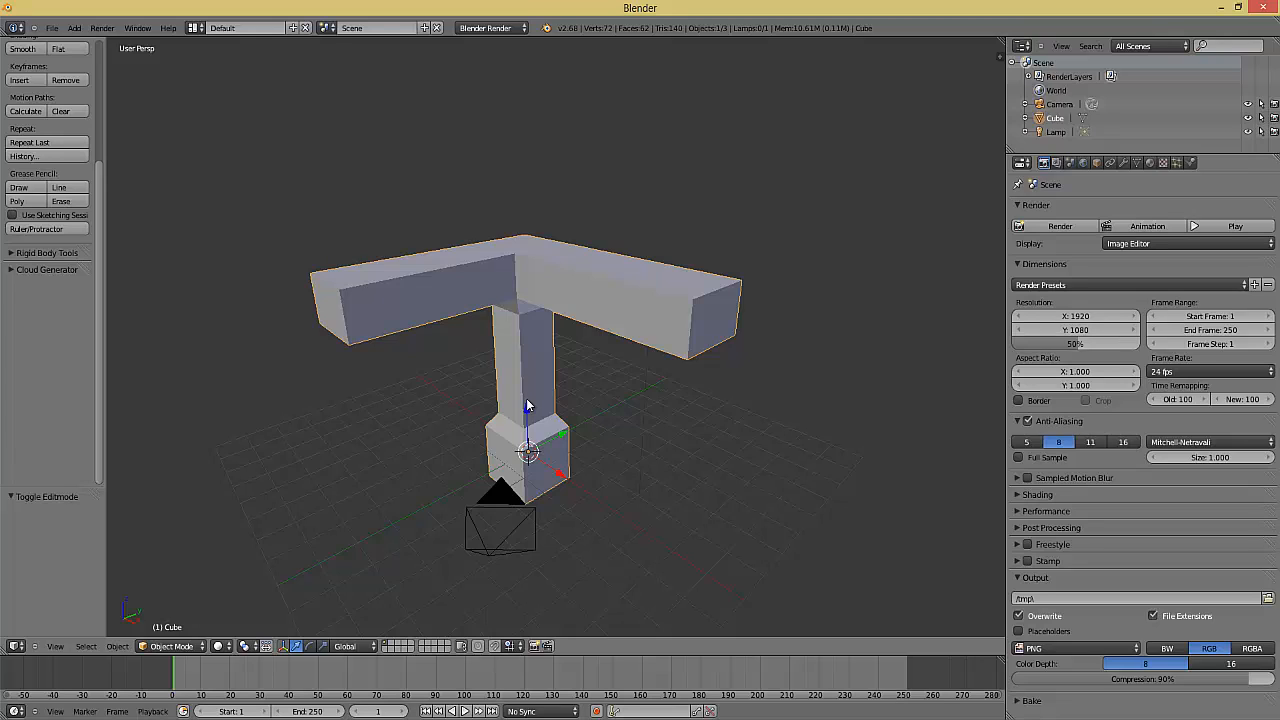